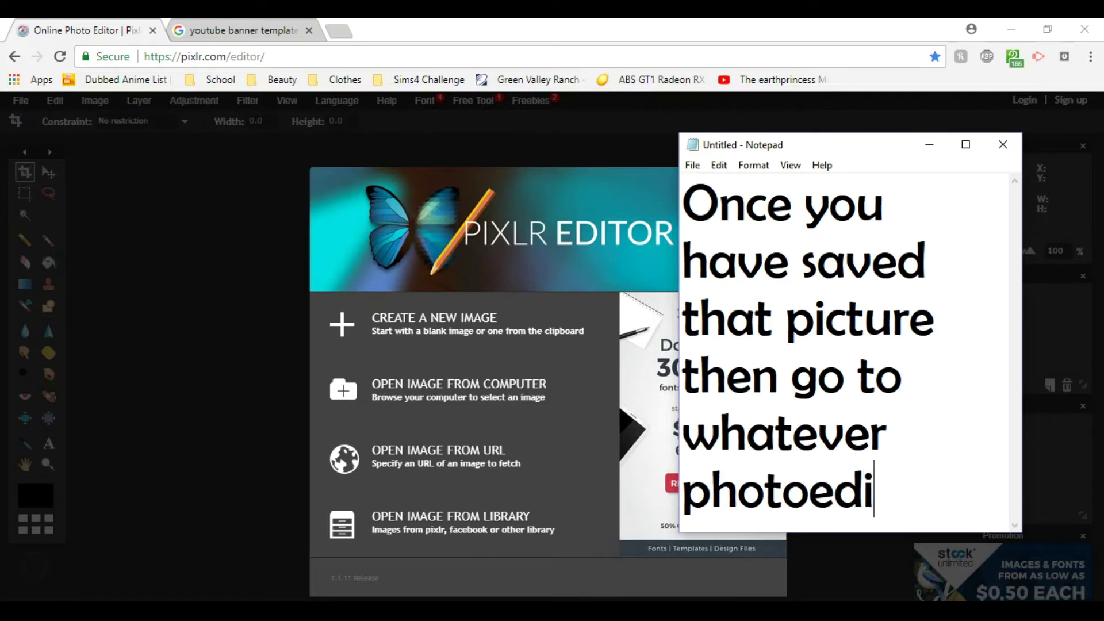
Continue the Notepad note with "Personally I use Pixlr since it is free and works very well."
type("Personally I use P")
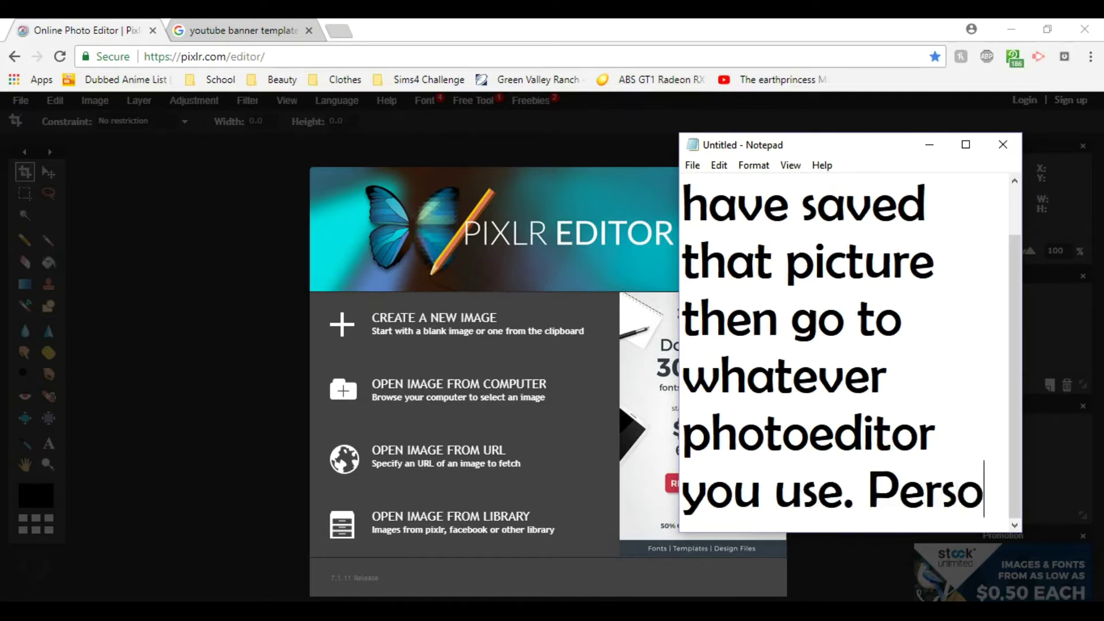
type("ixlr since it is free and ")
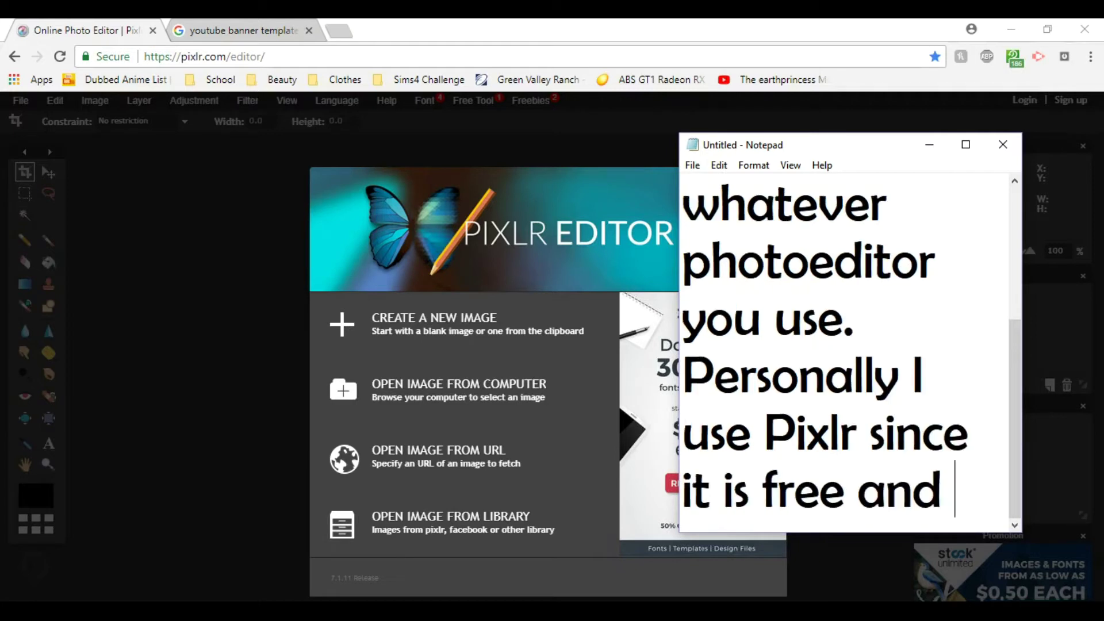
type("works very wek")
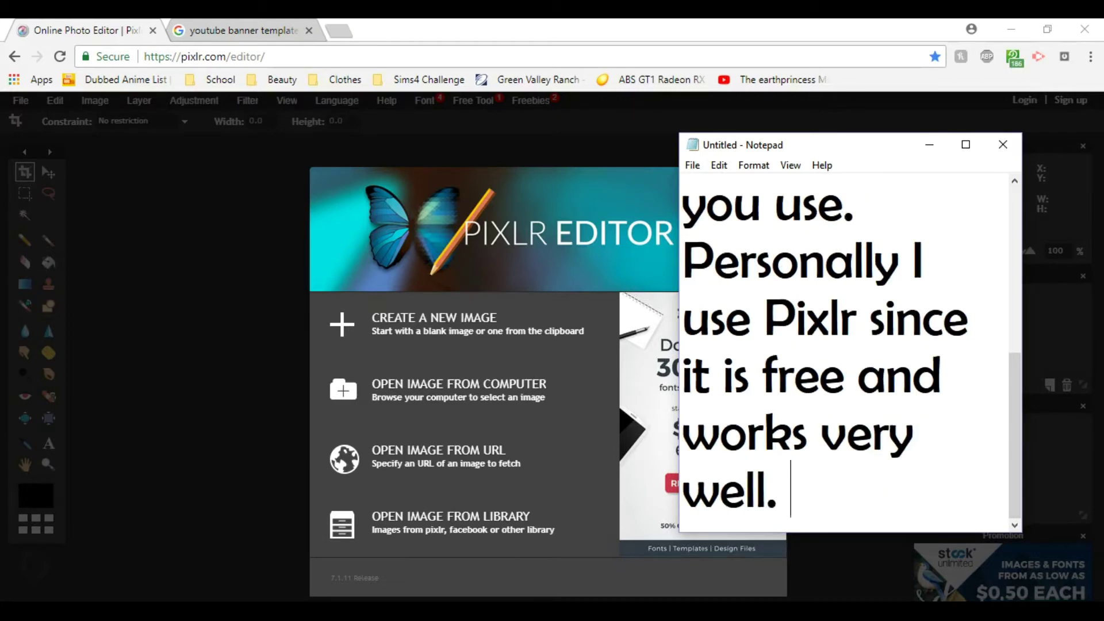
Add a separate paragraph reading "Click create a new image and make sure the image is the correct size."
key("Return")
key("Return")
key("Return")
type("Click")
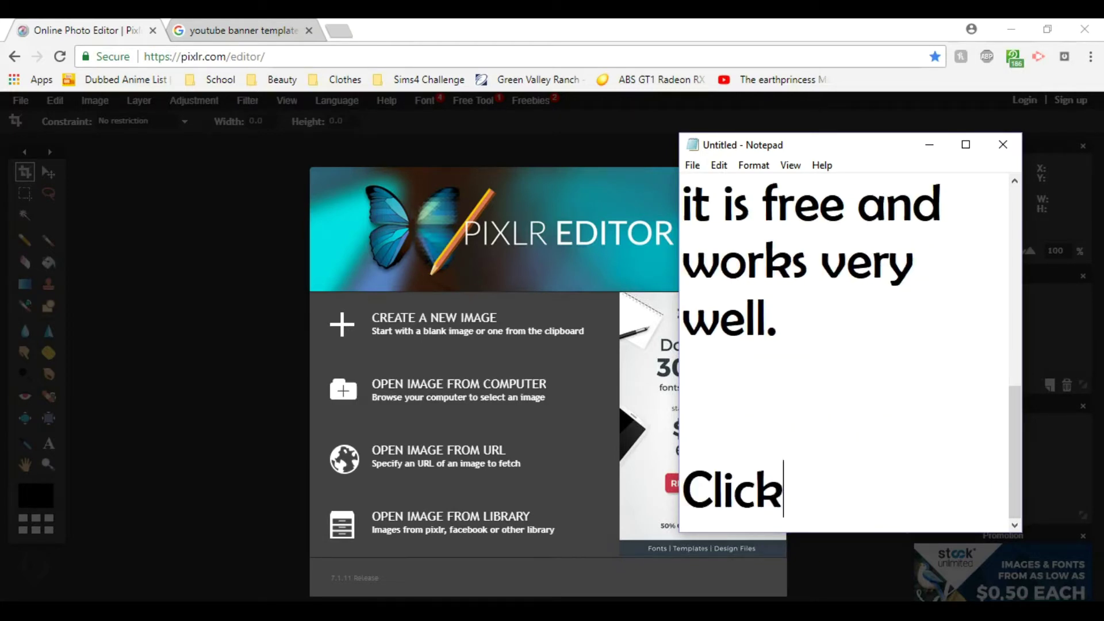
type(" create a new image and ")
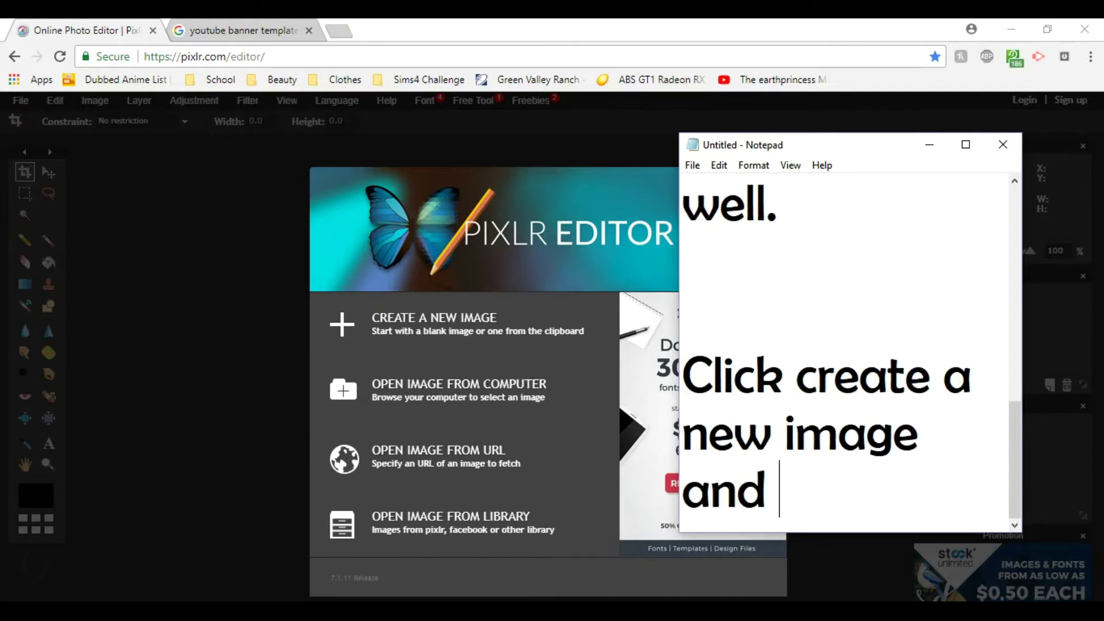
type("make sure the image is the correct size")
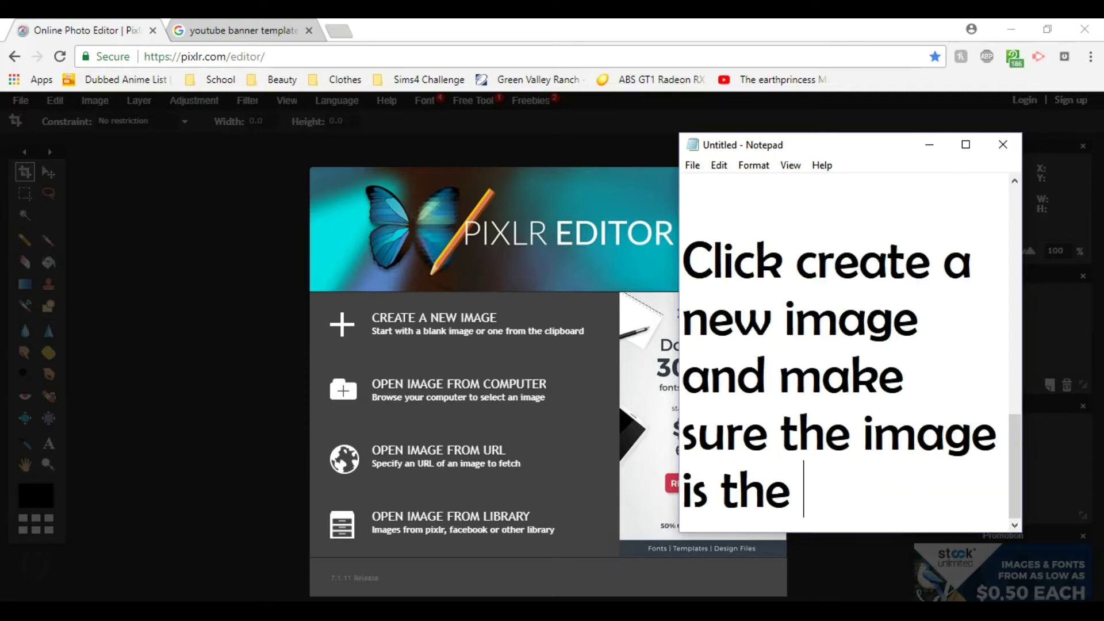
type(".")
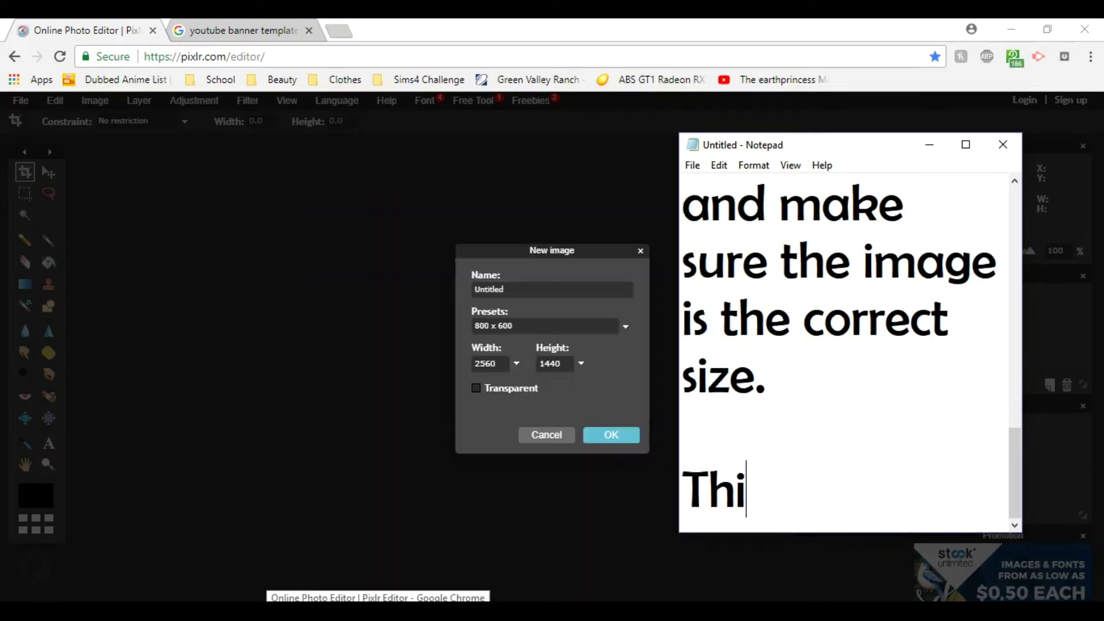
Write "This is what you are going to want your page to be. It does not matter if it is transparent or not."
type("s is what you are g")
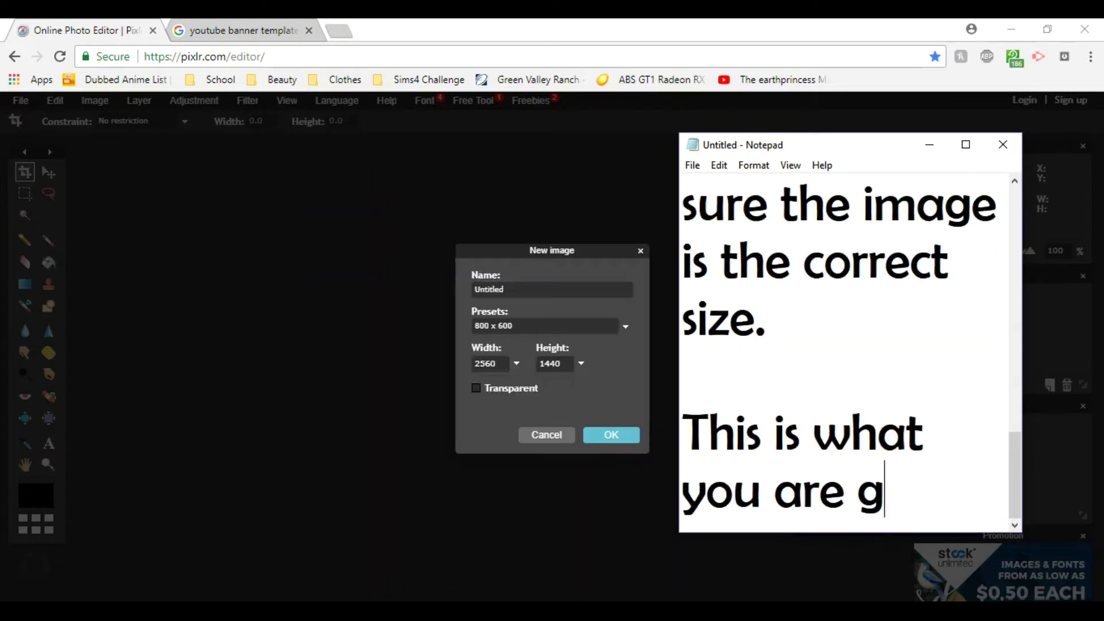
type("oing to wat")
type(" your ")
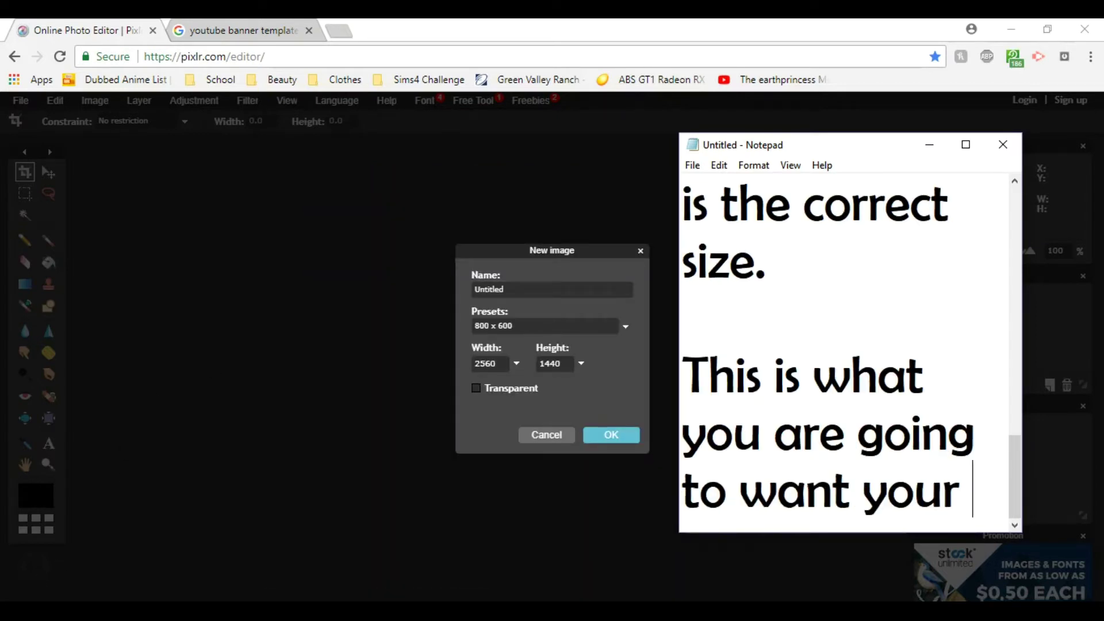
type("page to be. It doens")
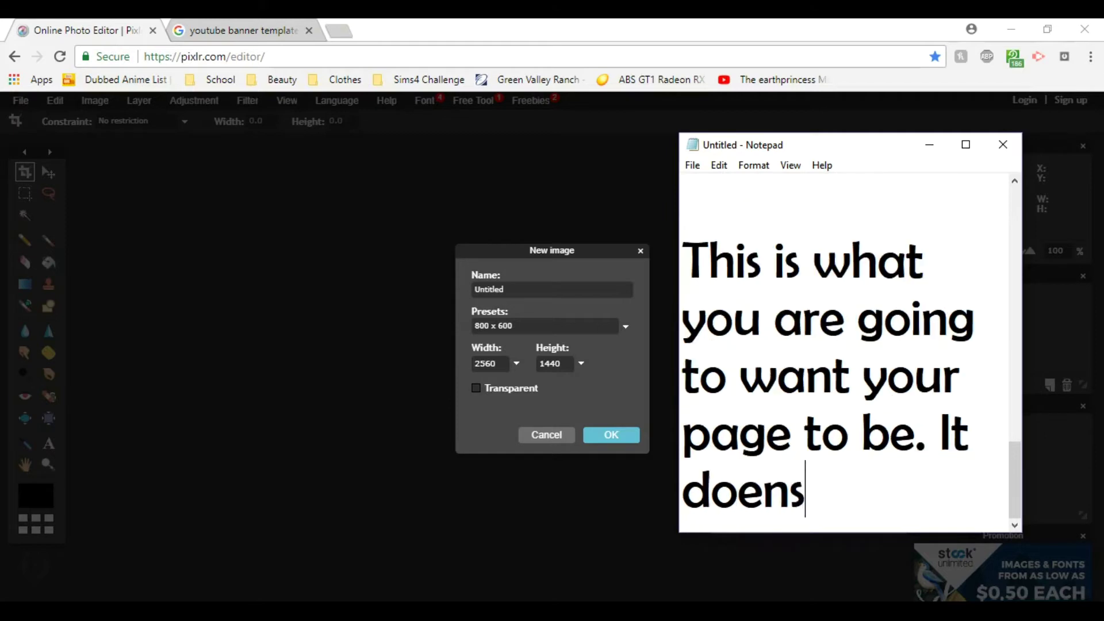
type(" not matter if it is transparent or not.")
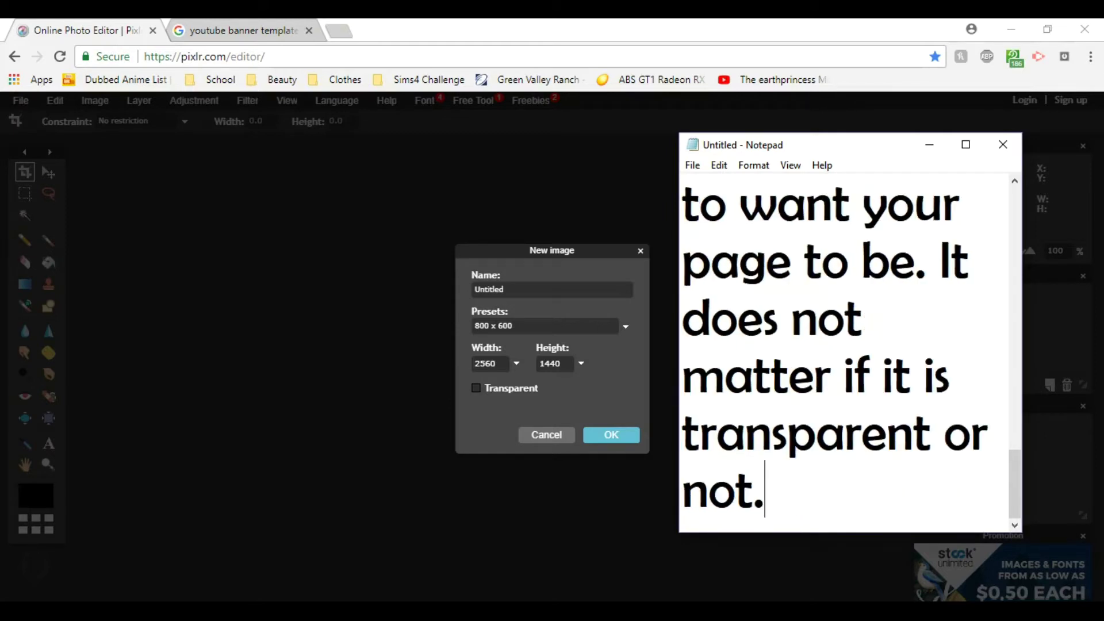
End the paragraph with "Click OK." and create the new 2560 x 1440 image in Pixlr
type(" Click Oa")
key("BackSpace")
type("K")
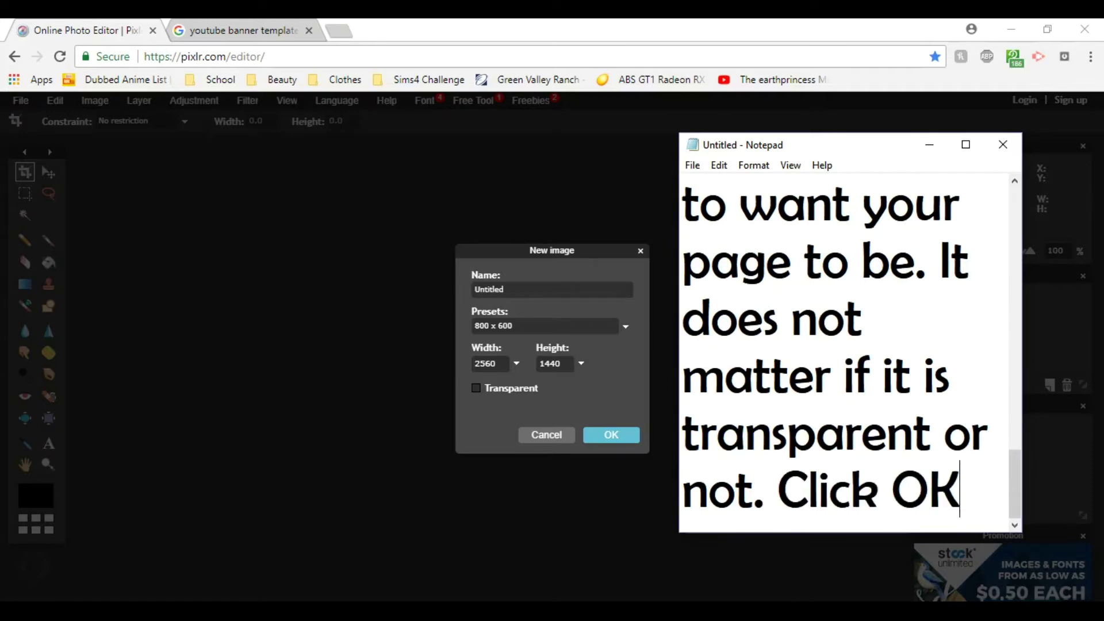
type(".")
key("Return")
key("Return")
left_click(610, 457)
left_click(611, 435)
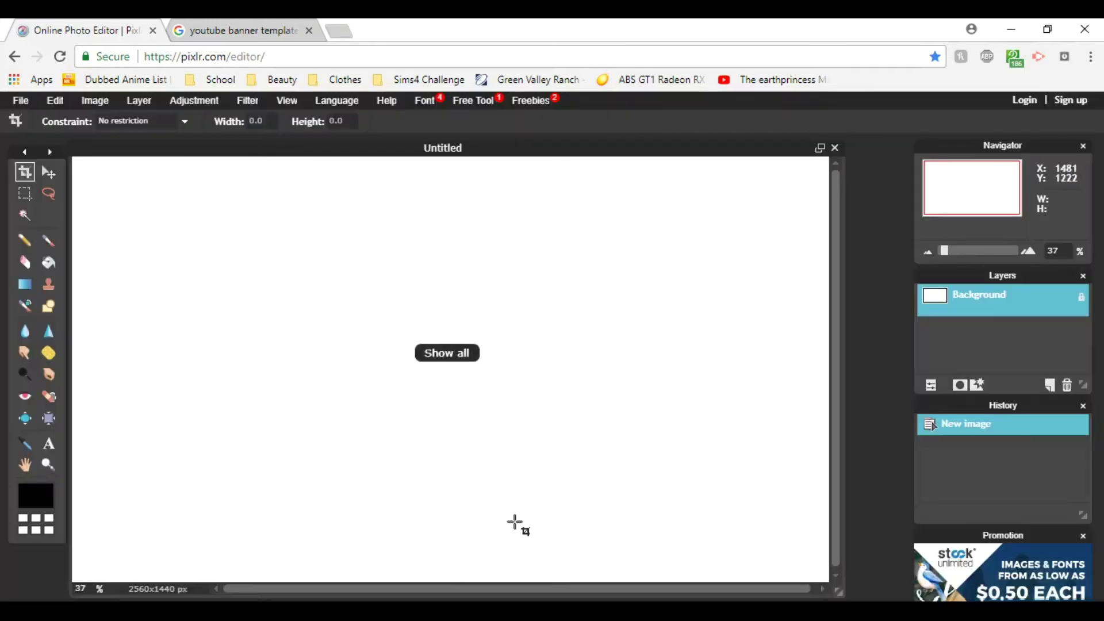
Note "Now, using Pixlr you want to go up to the layer tab" and display Pixlr's layer commands
type("Now, usi")
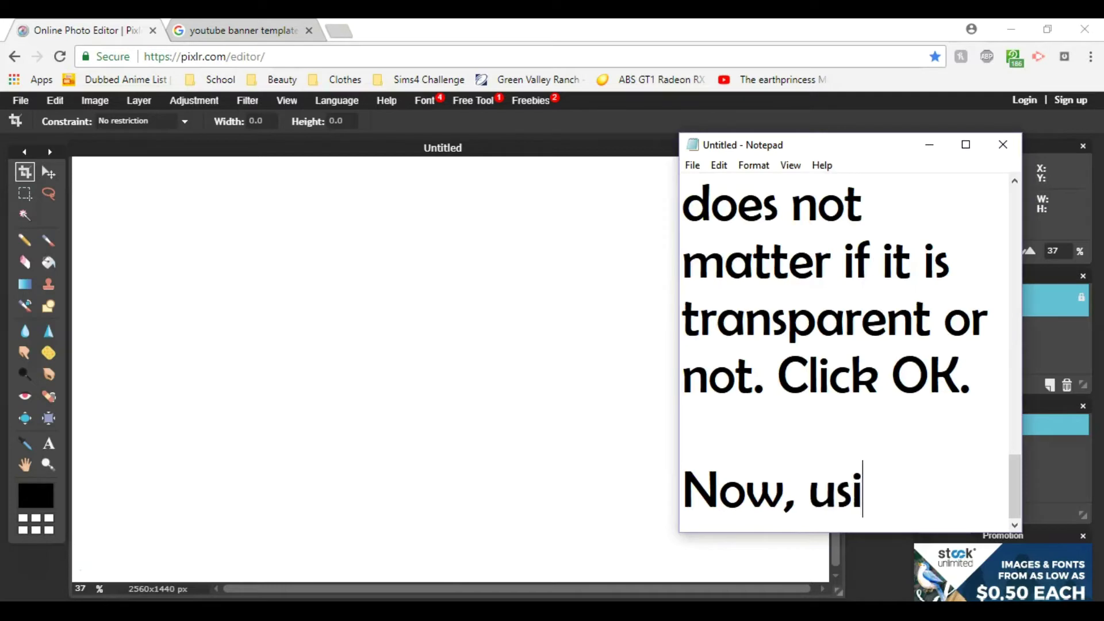
type("ng Pixlr you want t")
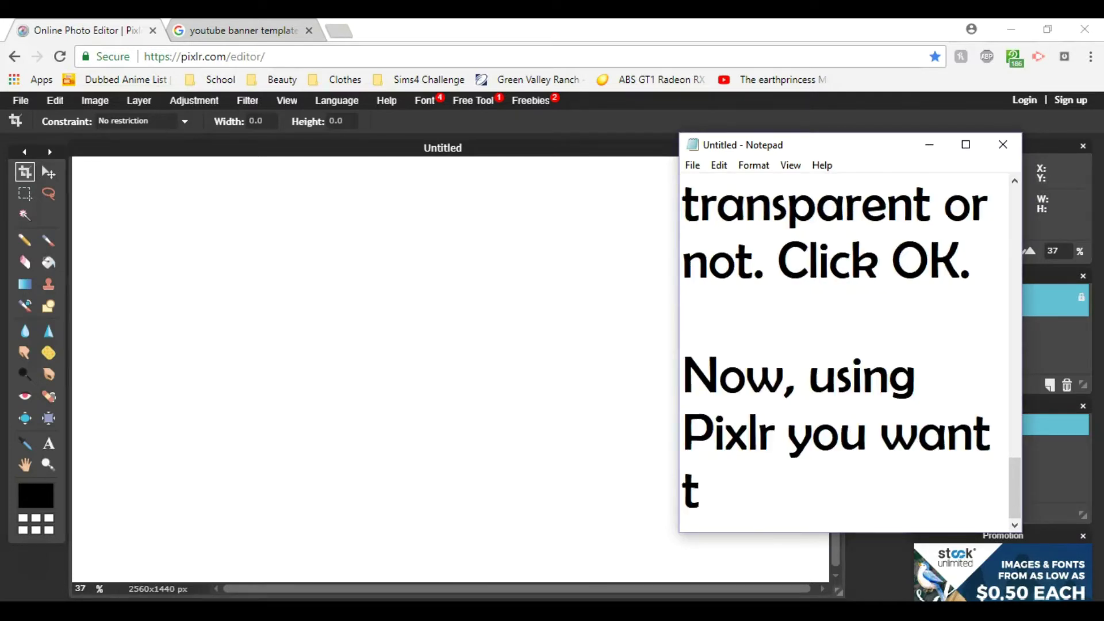
type("o go up to the layer tab")
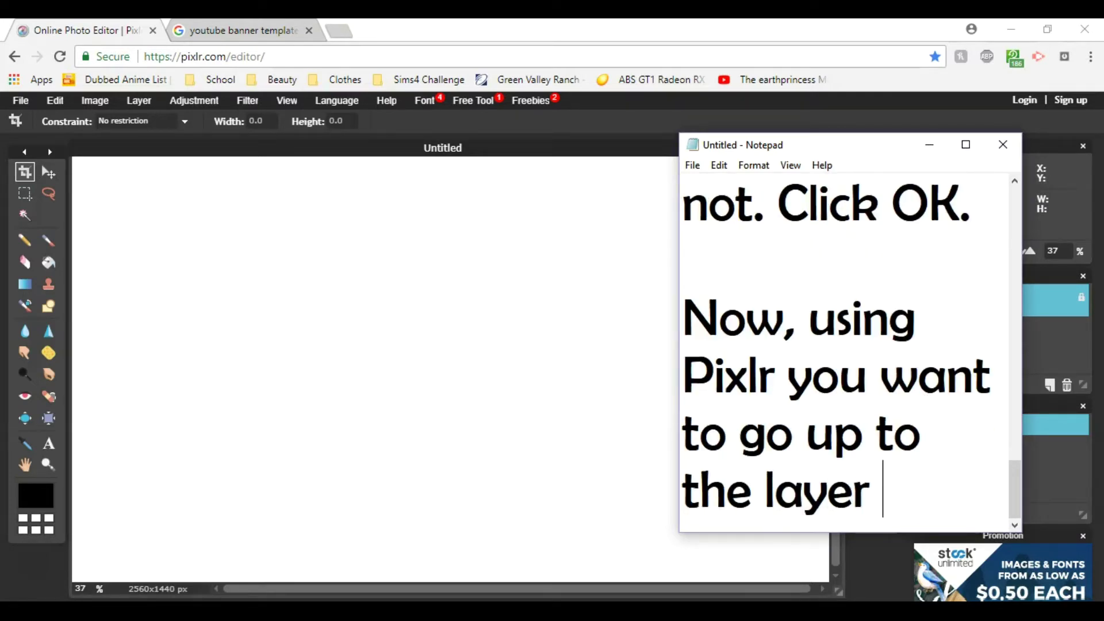
left_click(139, 102)
Return to Notepad and add the paragraph "Once you open it this will pull down. The layer tab is 4 in."
key("alt+Tab")
key("Return")
key("Return")
type("Once you open it this")
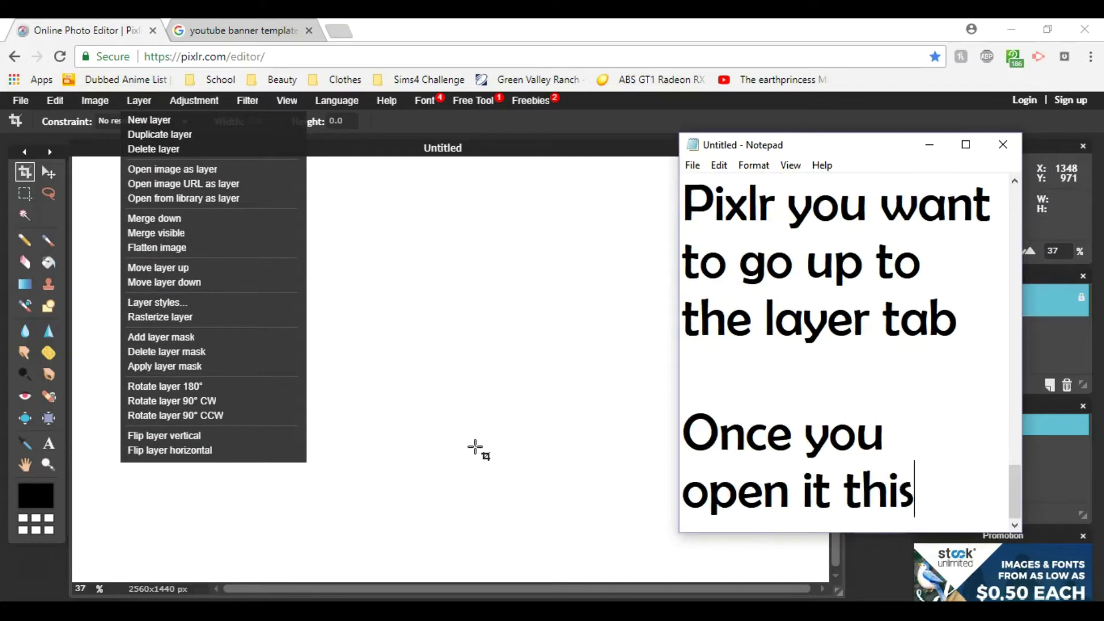
type(" will pull down. The layer tab is")
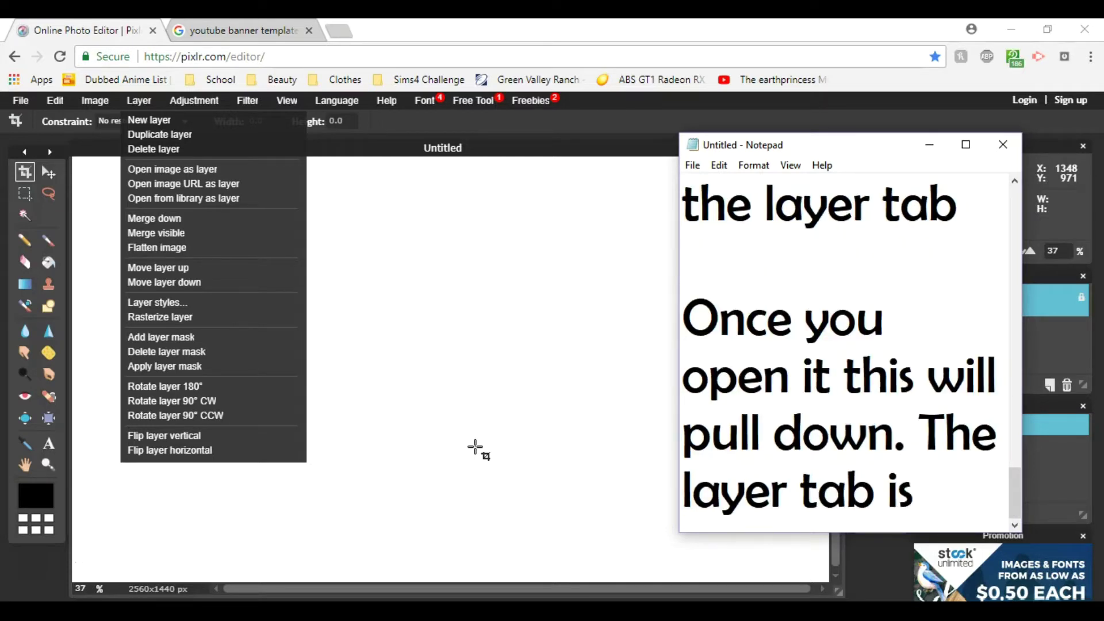
type(" 4 in.")
Add a new paragraph reading "You are going to want to press Open Image As Layer."
key("Return")
key("Return")
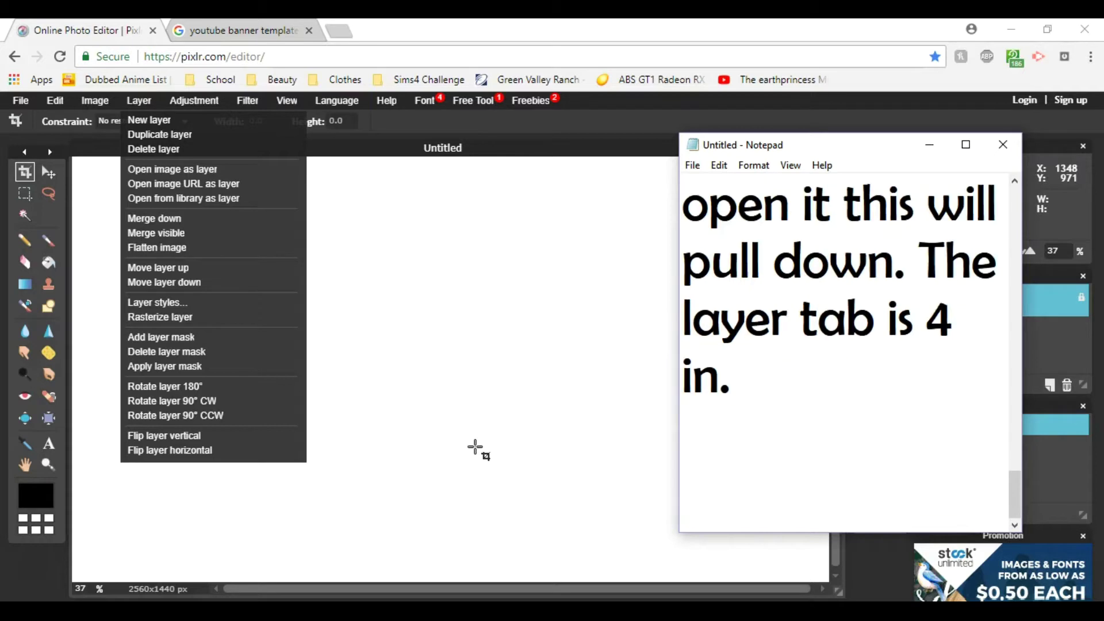
type("You are going to wa")
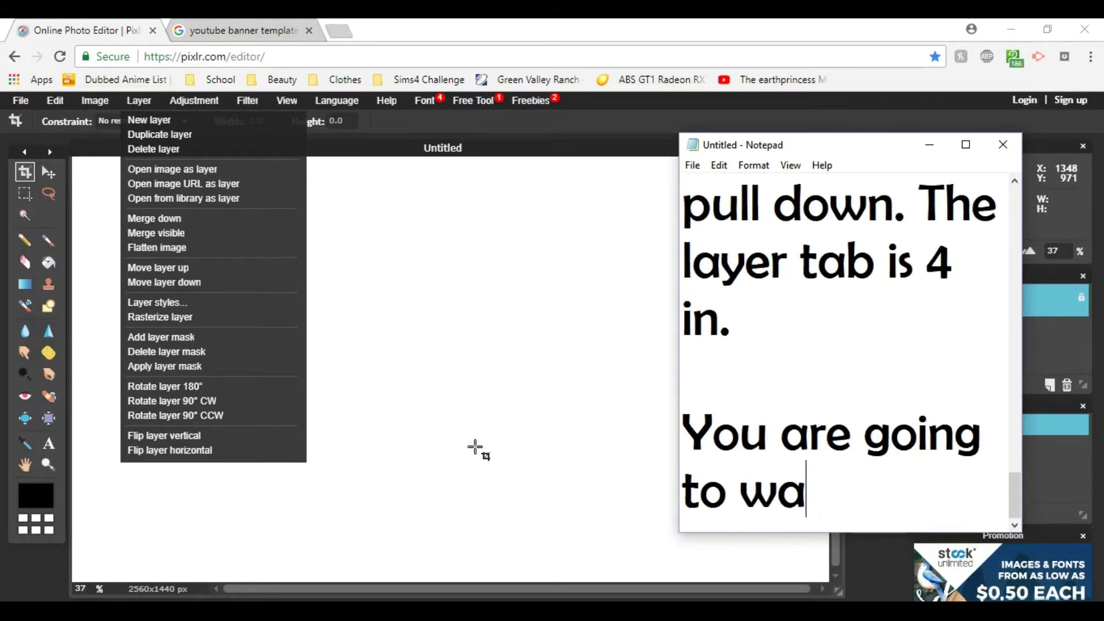
type("nt to press Opem ")
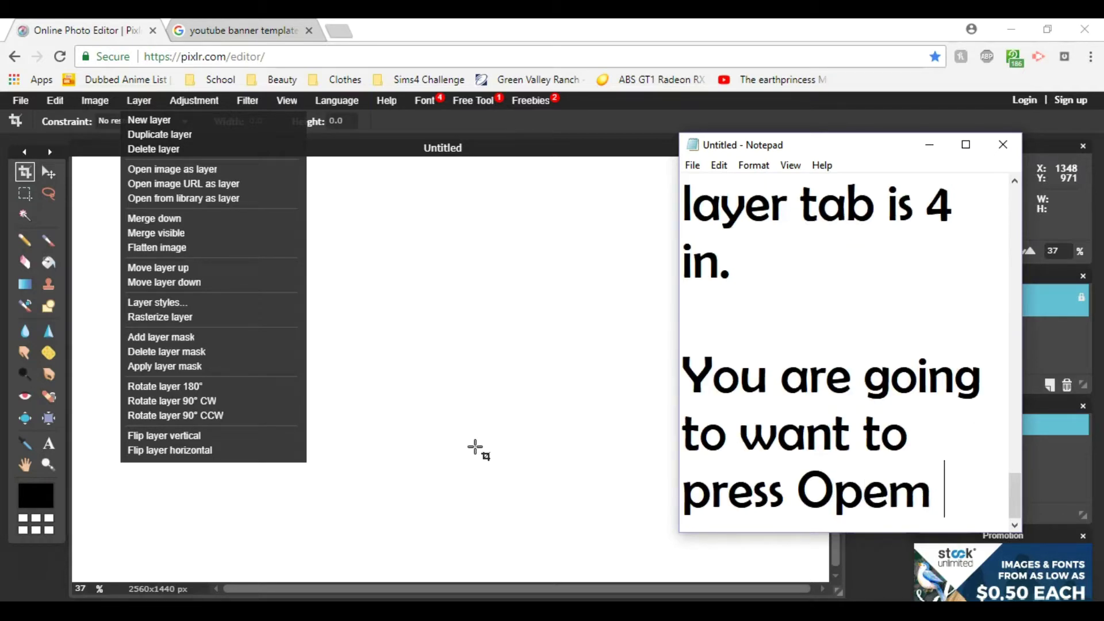
type("Image As Layer.")
Add "This will allow you to open your folder on your computer and take any pictures that you want, forming a layer on this."
key("Return")
key("Return")
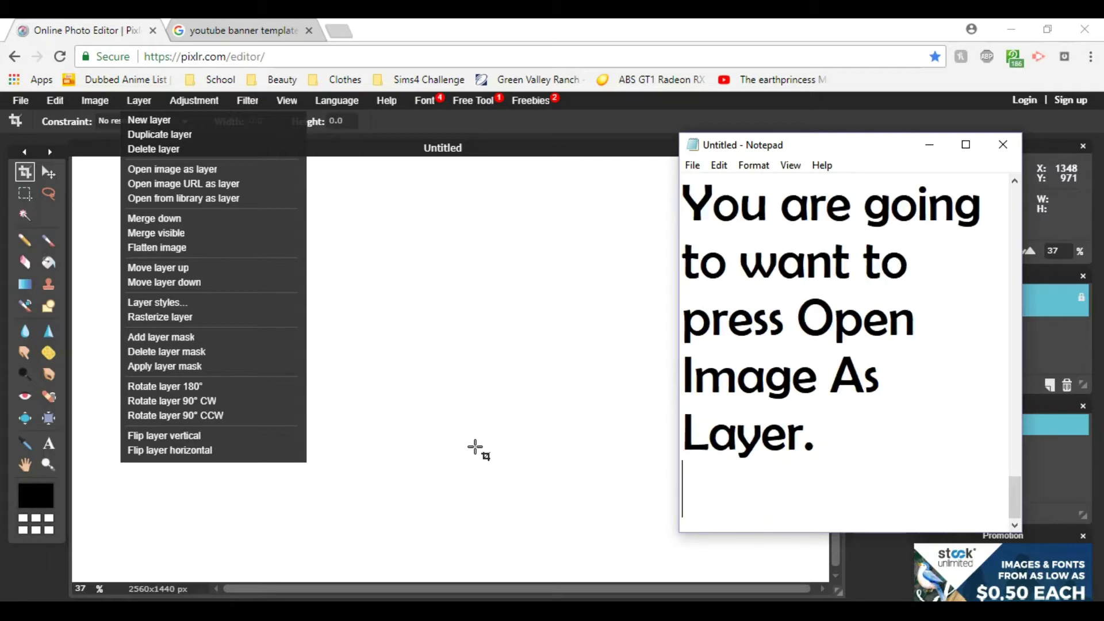
type("This will allow ")
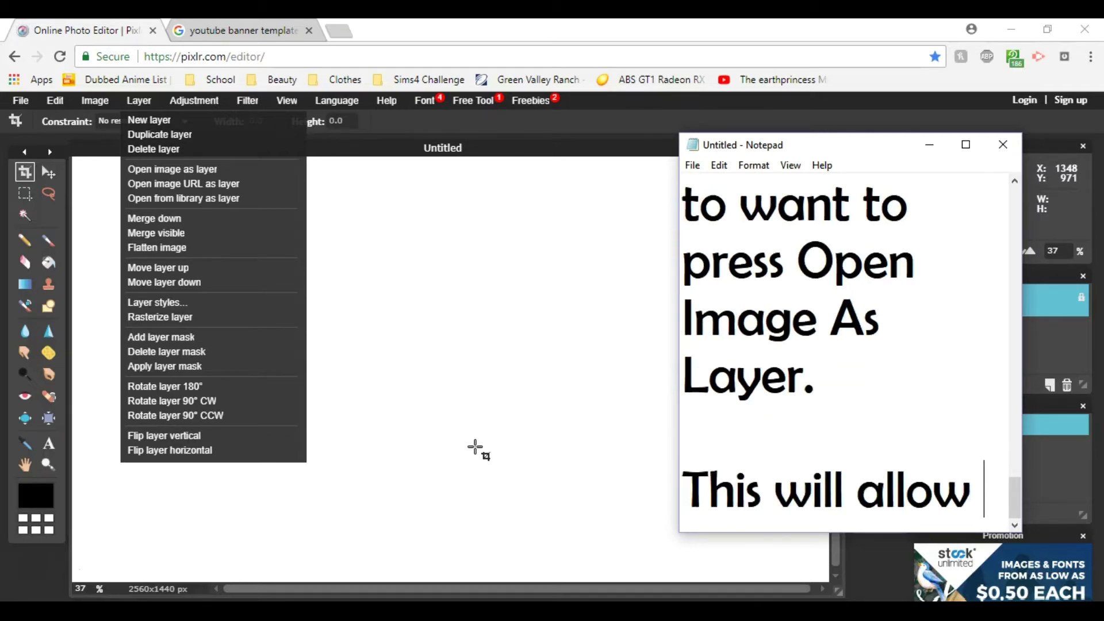
type("you to open your")
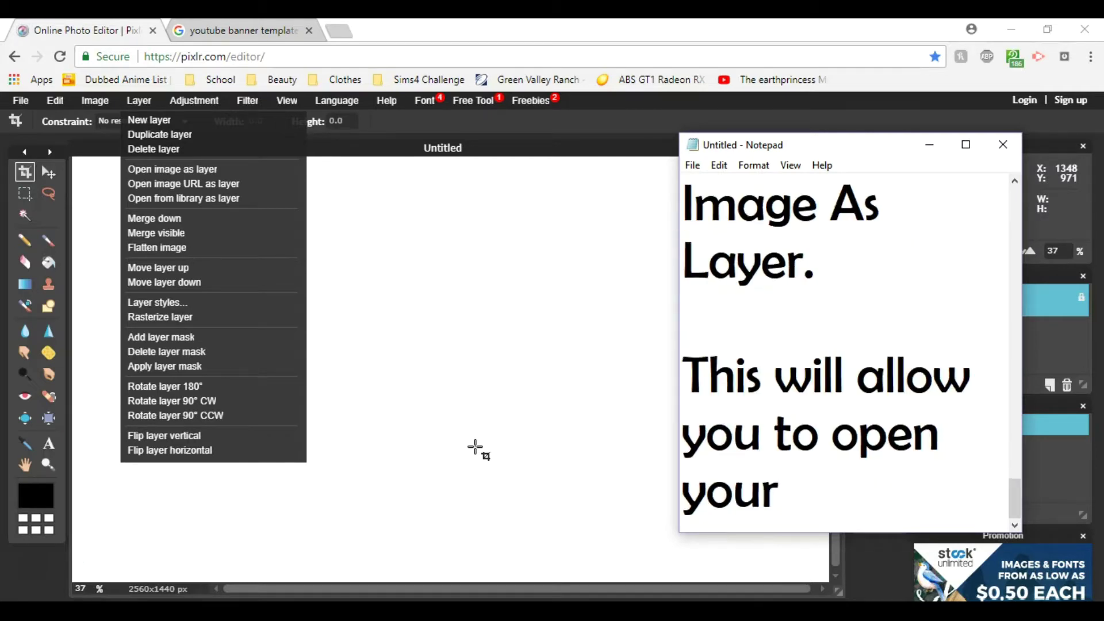
type(" folder on your computer")
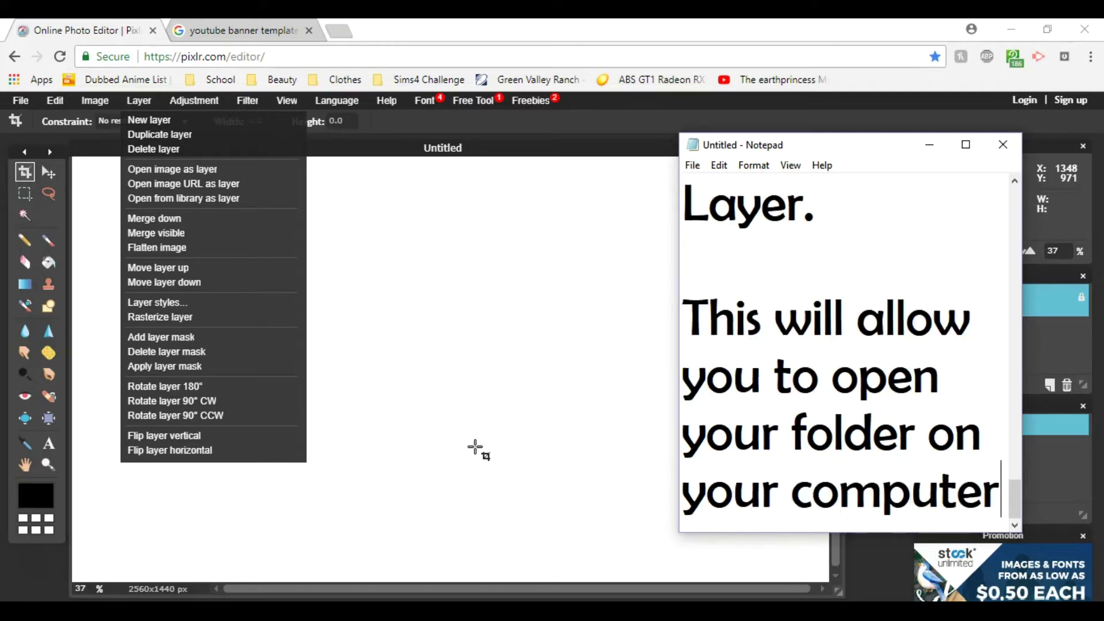
type(" and take any pictures that you want, forming ")
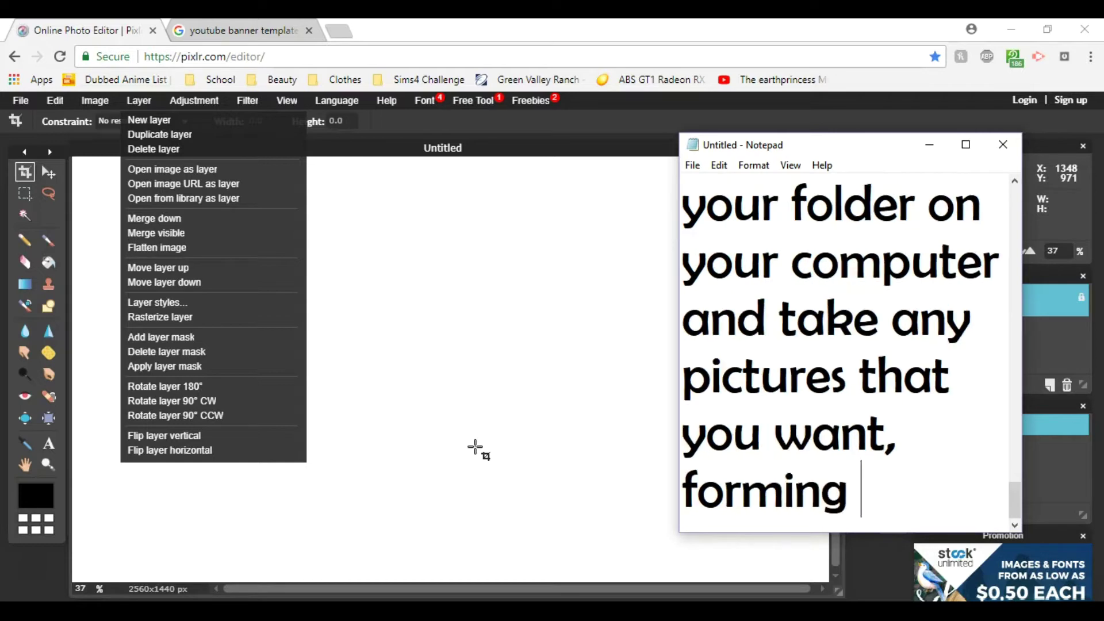
type("a layer on this.")
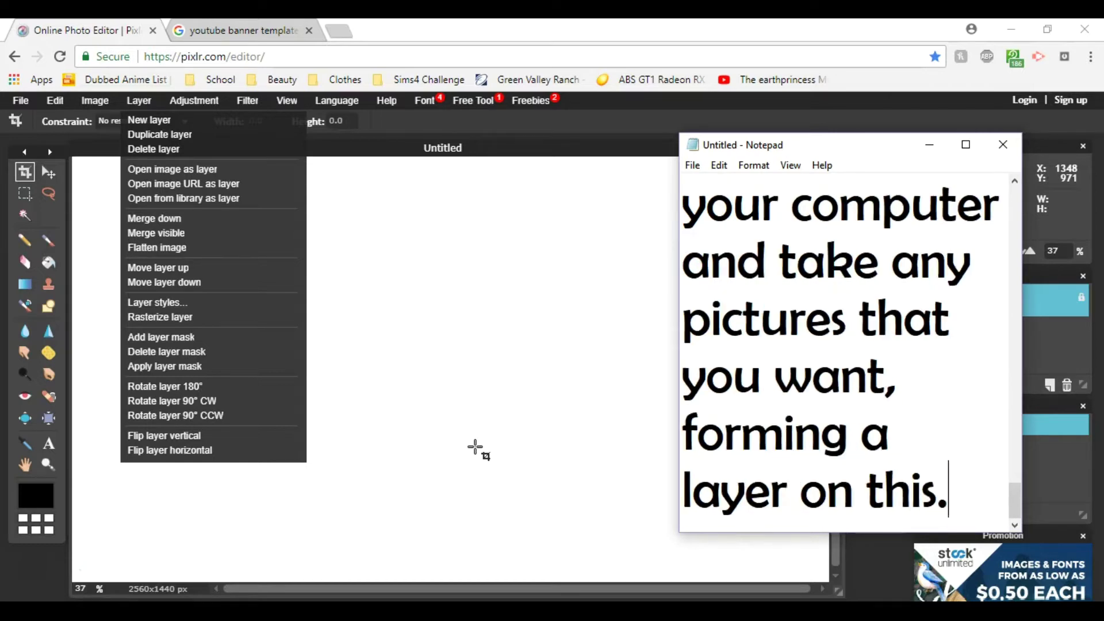
Open the saved YouTube banner template image as a layer in the Untitled Pixlr image
left_click(210, 168)
left_click(219, 57)
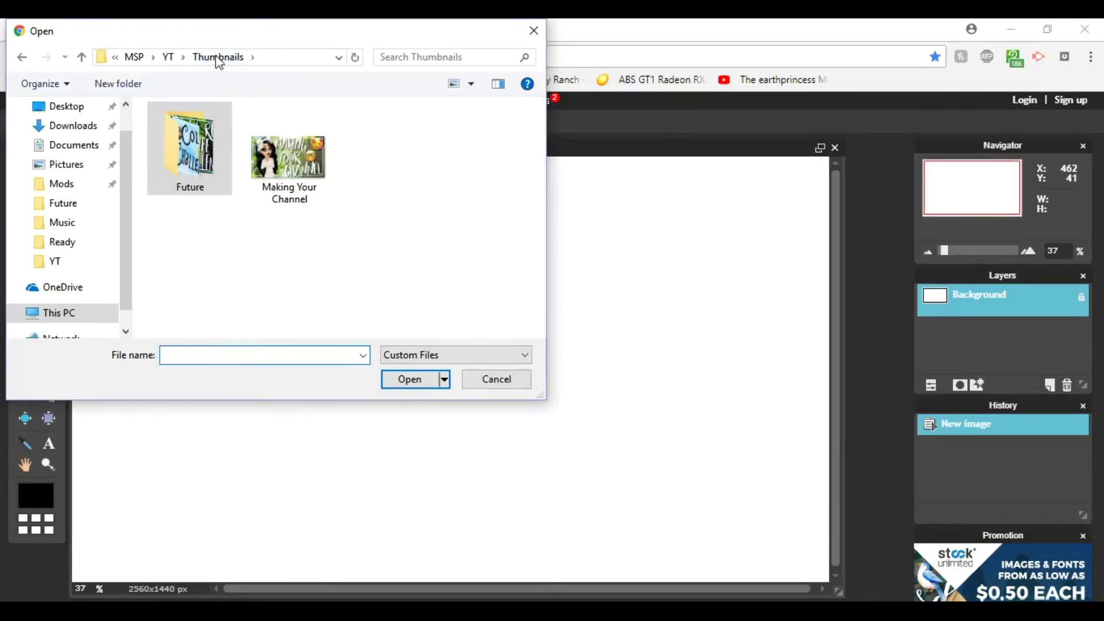
left_click(174, 60)
left_click(533, 30)
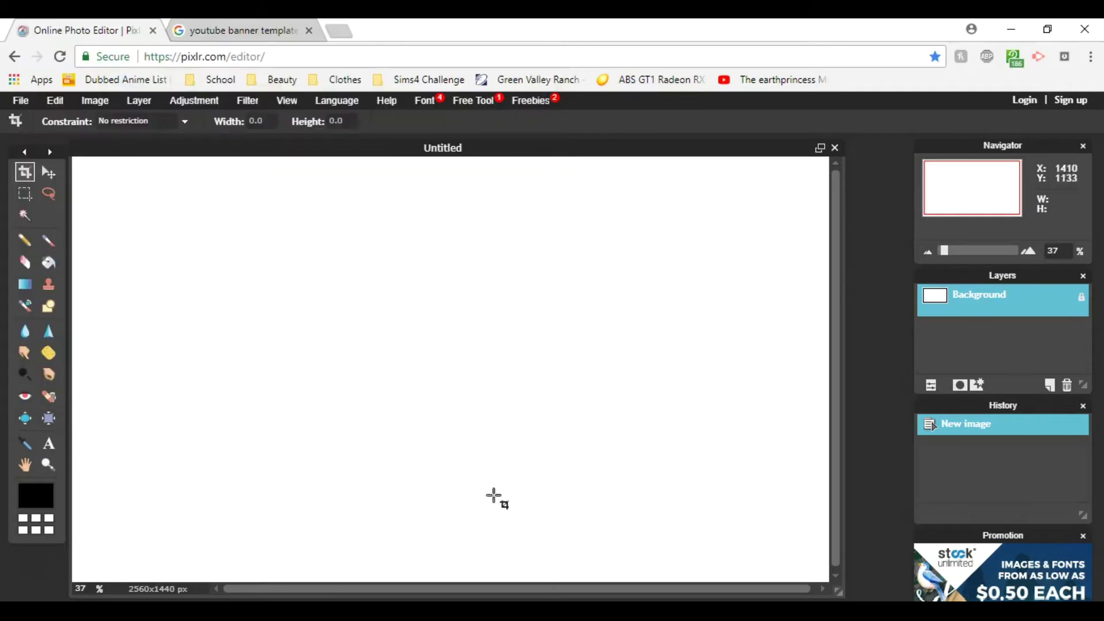
left_click(380, 552)
double_click(209, 281)
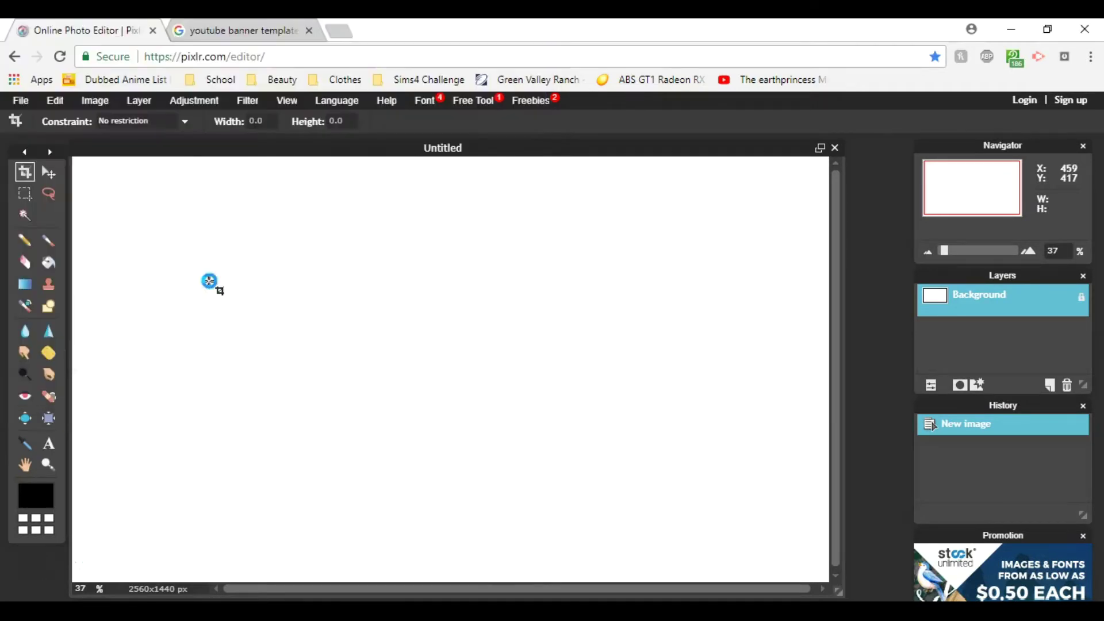
Switch to Notepad and add a paragraph reading "If you have the size right it will fit perfectly. Now."
key("alt+Tab")
key("Return")
key("Return")
type("I")
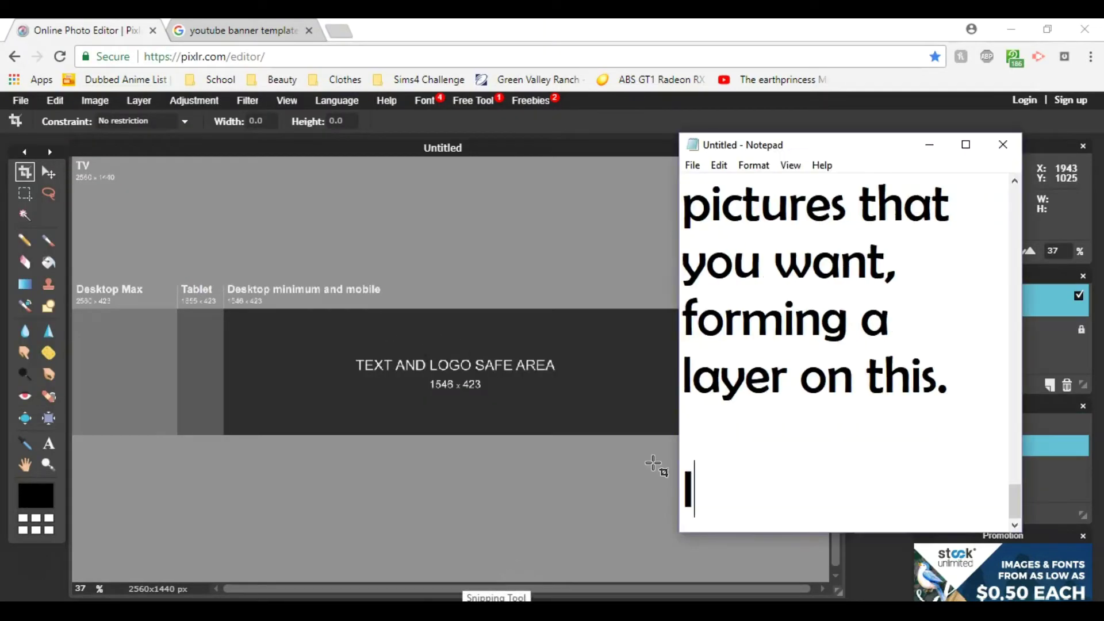
type("f you have the size righ")
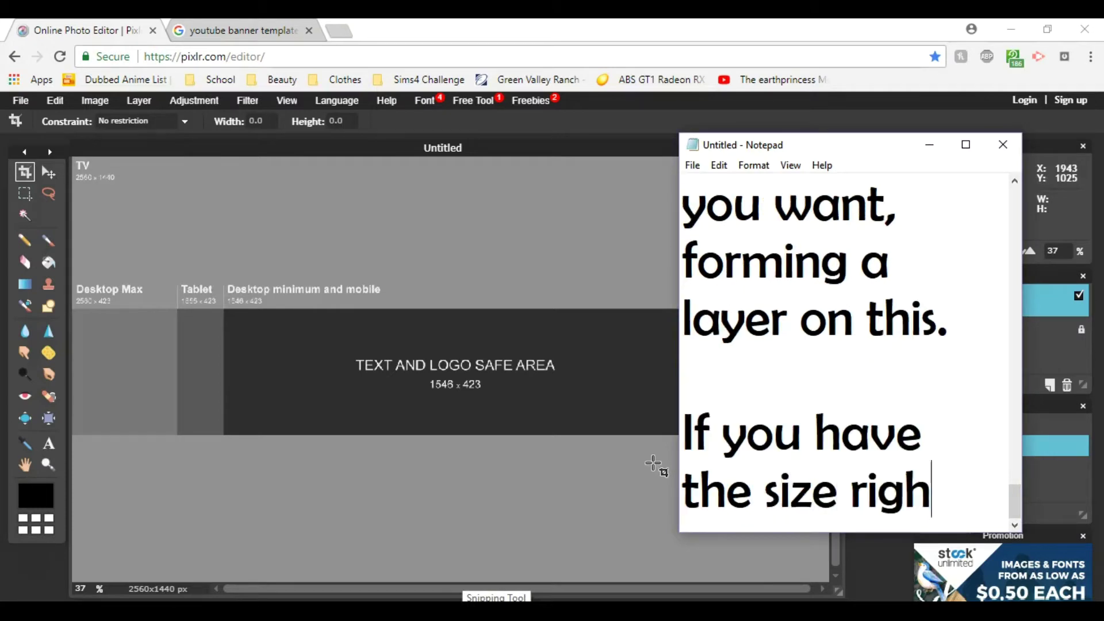
type("t it will fit perfectly. ")
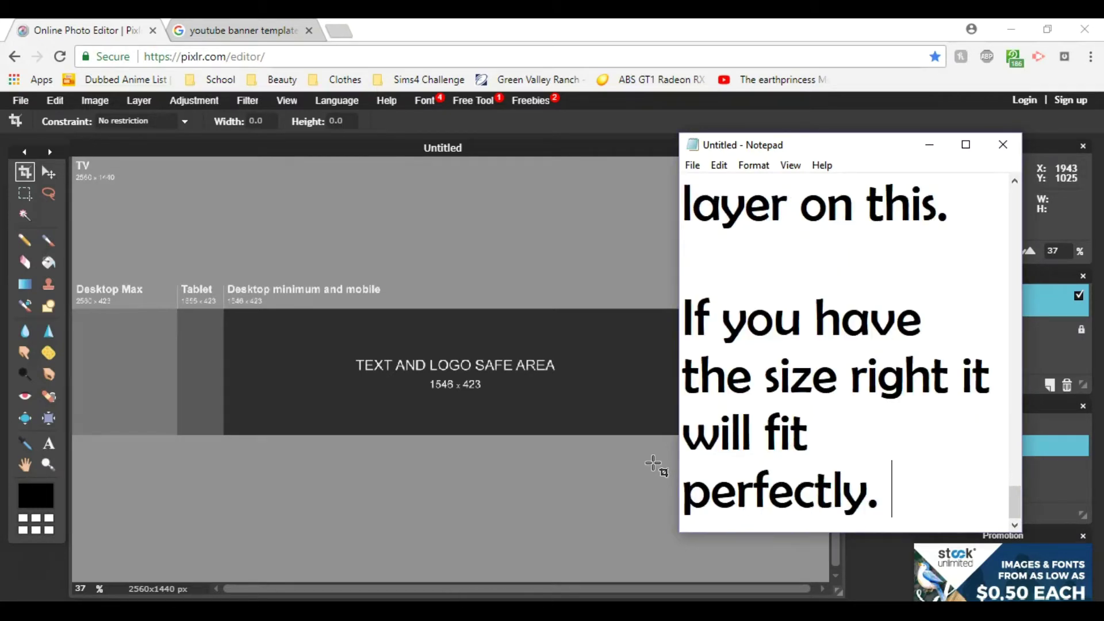
type("Now.")
Start a new paragraph reading "What I do next is I pick a background that fits the entire space"
key("Return")
key("Return")
key("Return")
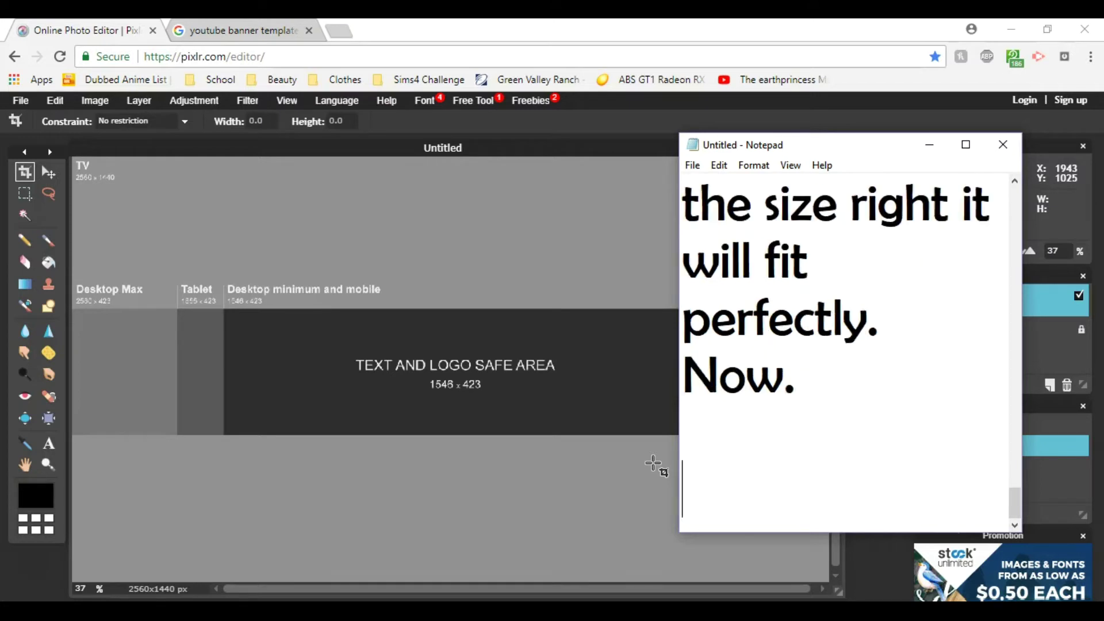
type("What I do next is l")
type(" pick a background that fits the entire space")
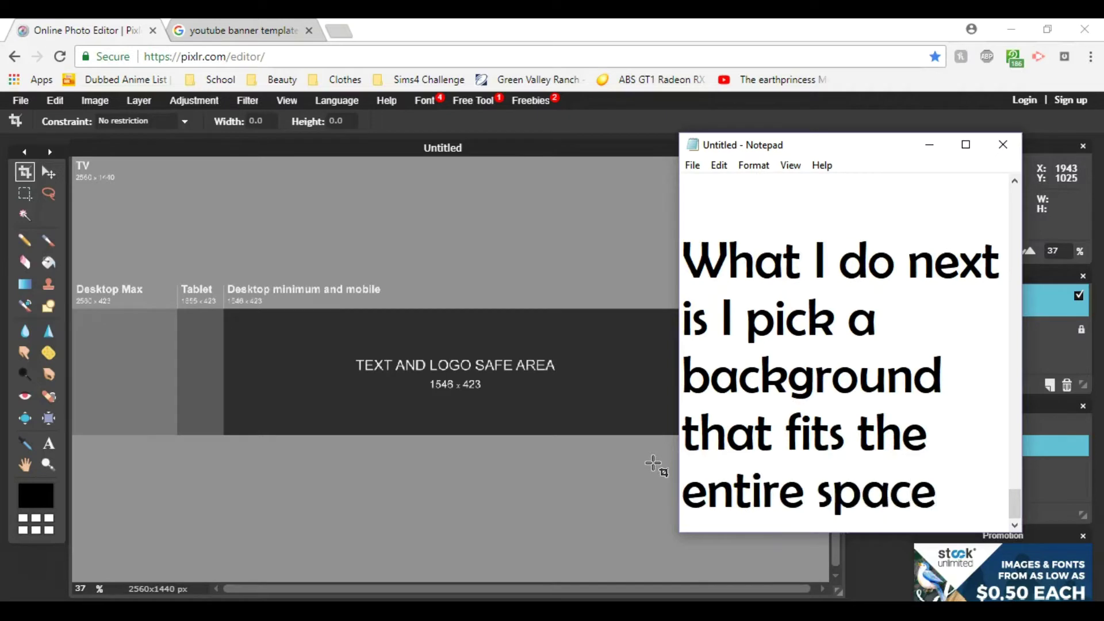
End the sentence and add "The reason you need it this big is for when someone is using their TV to view YT."
type(". The reas")
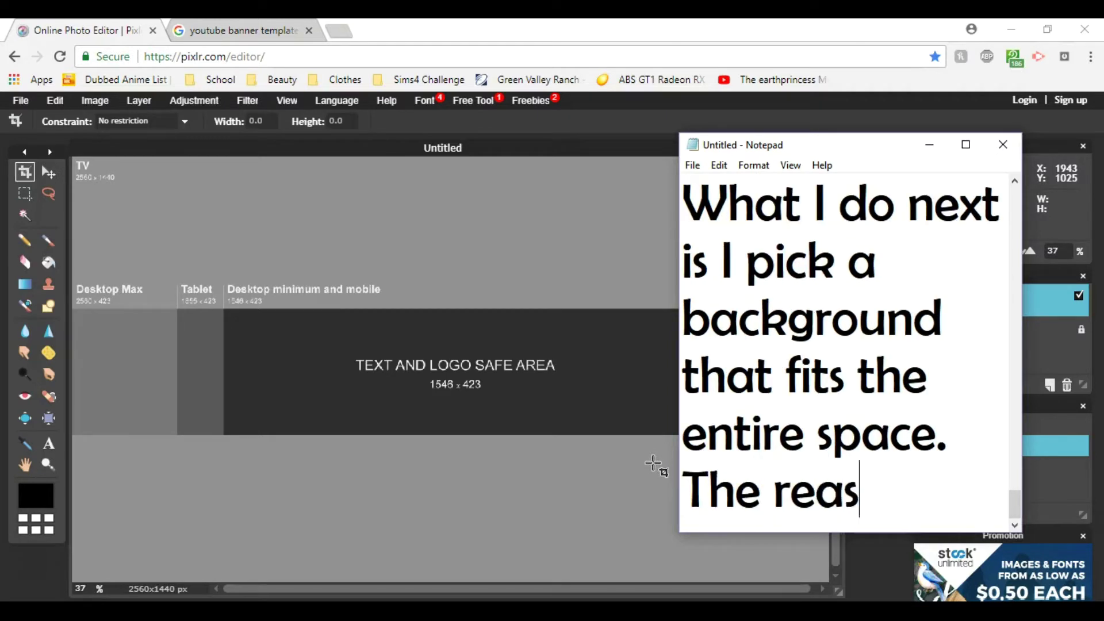
type("on you need it this big i")
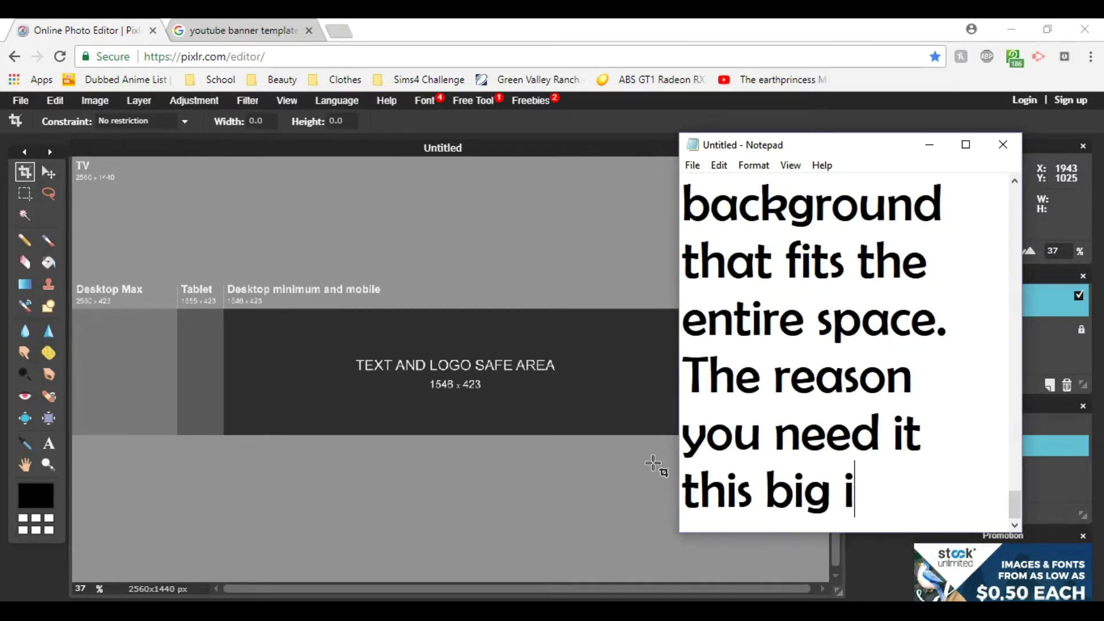
type("s for when someone")
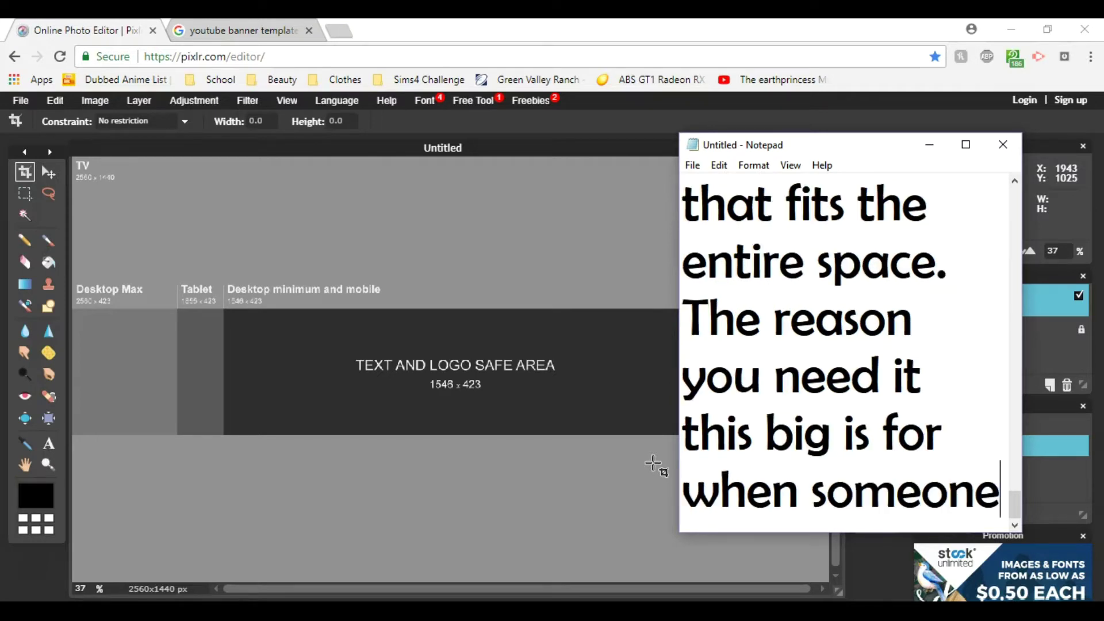
type(" is using their TV to view ")
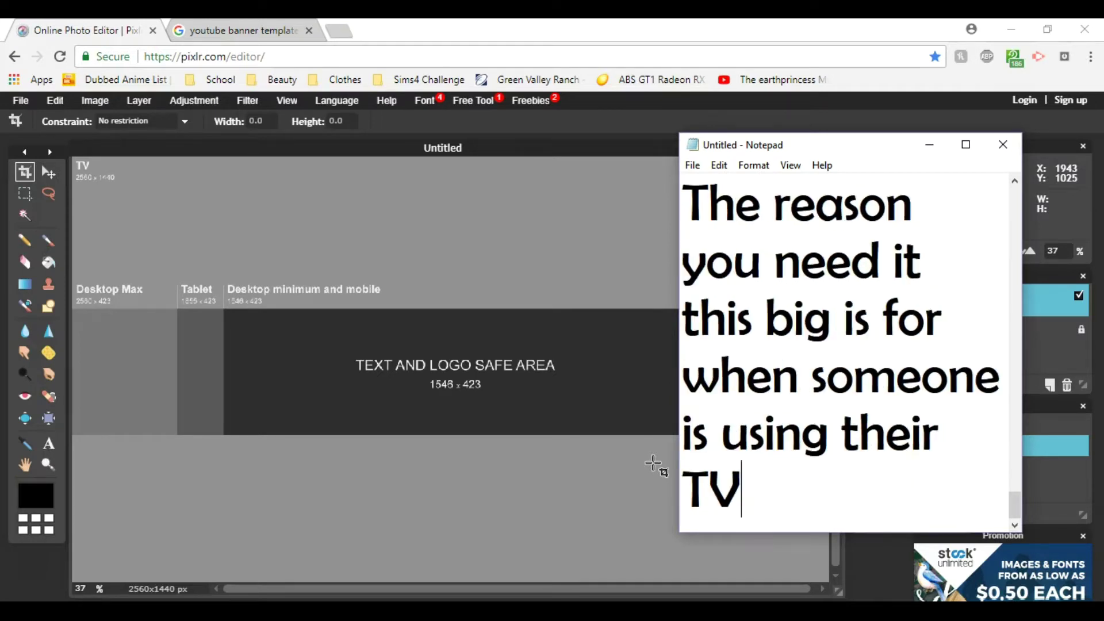
type("YT.")
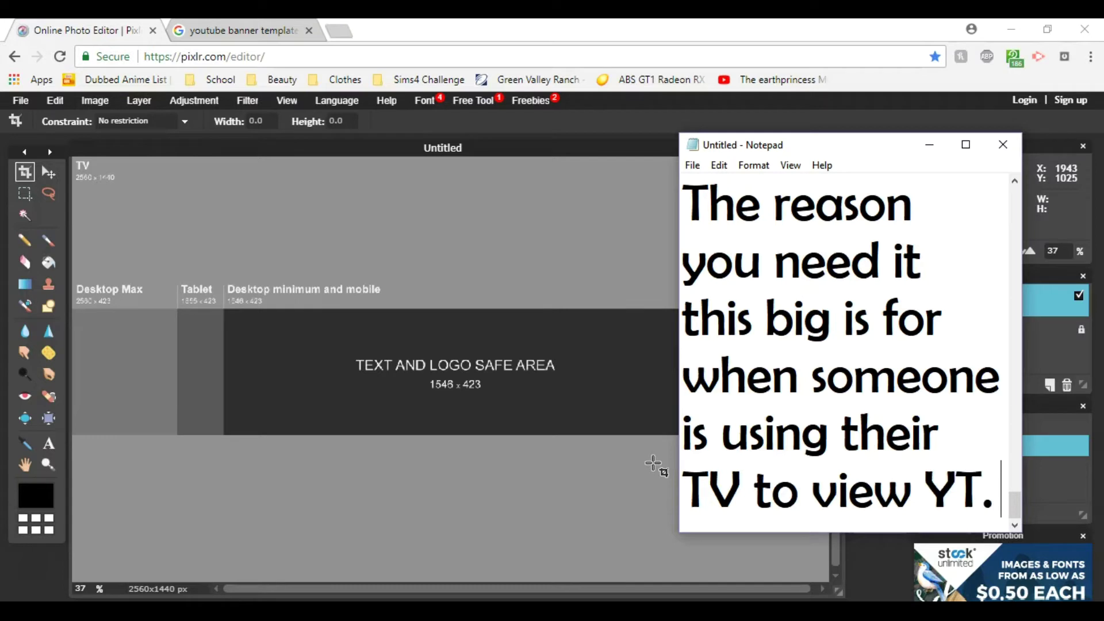
Add "They have a bigger view of your banner then if someone were to be using their computer or phone."
type(" They have a bigger v")
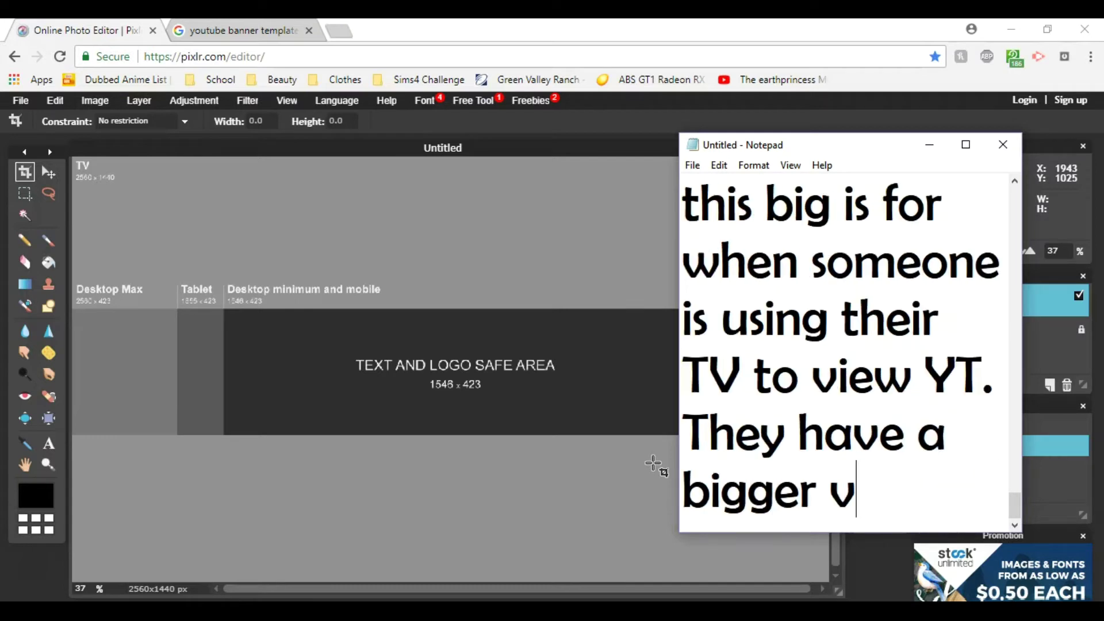
type("iew of your banner hen")
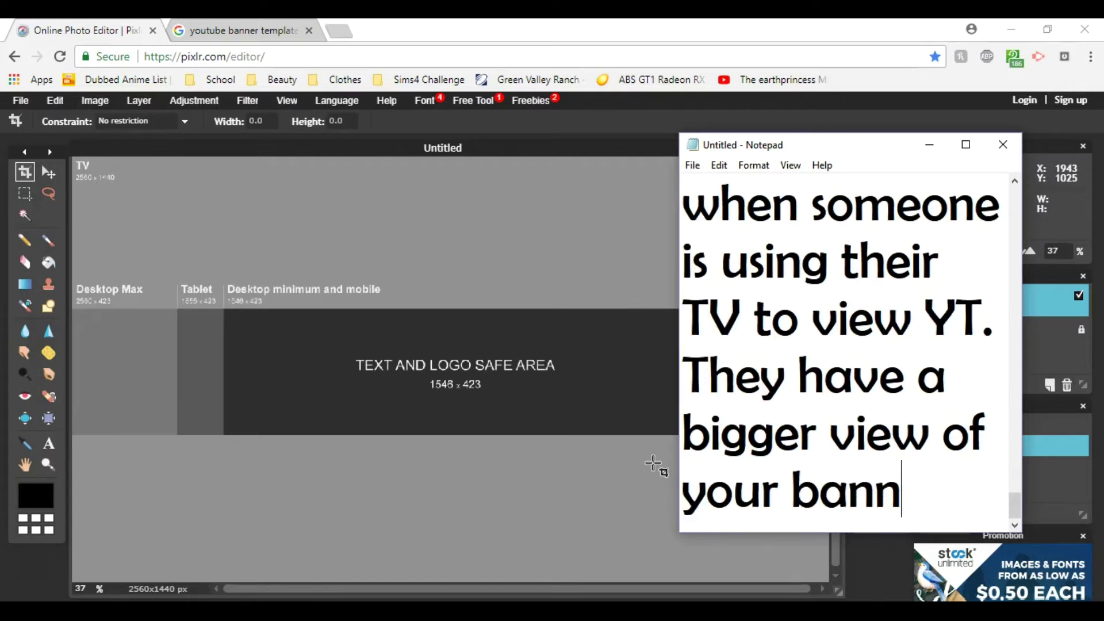
key("BackSpace")
key("BackSpace")
key("BackSpace")
key("BackSpace")
type("then if someo")
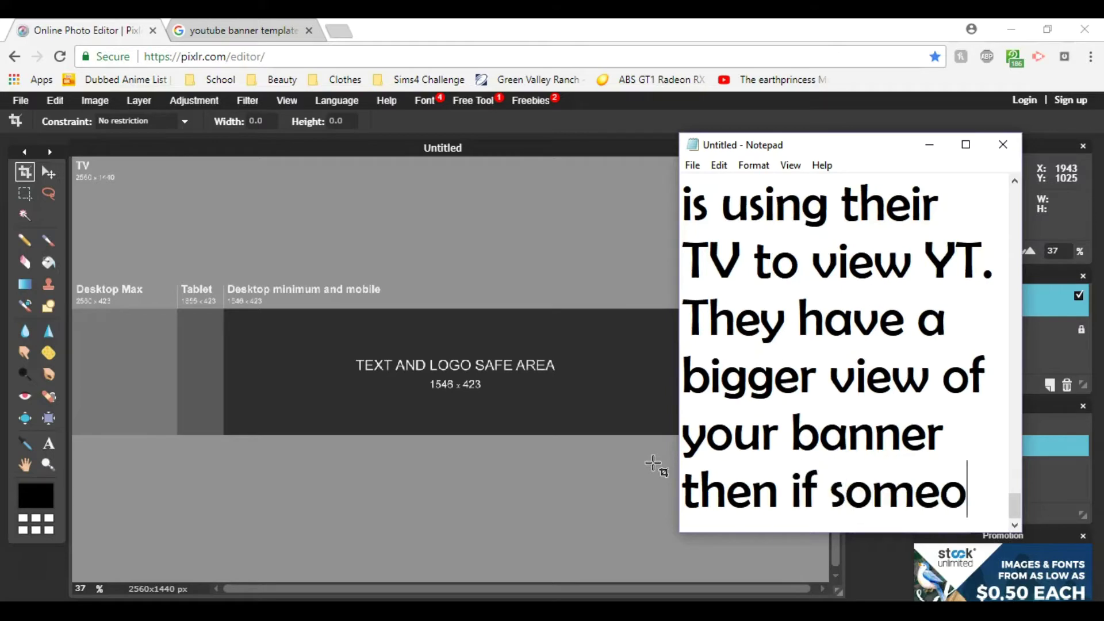
type("ne were to be using their computer or phone.")
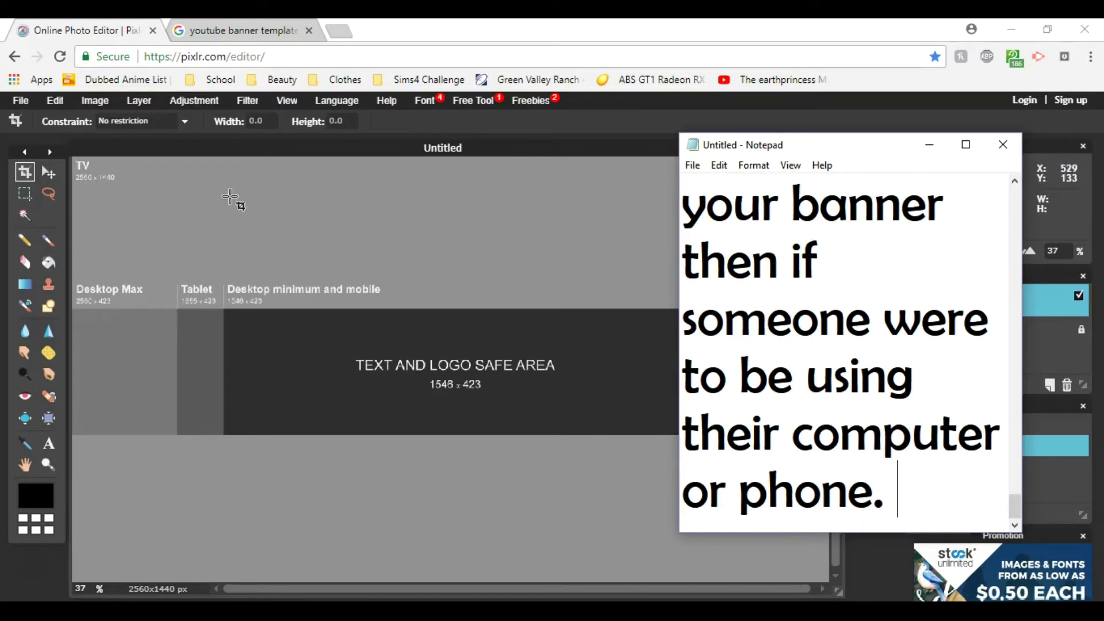
Add "Again go up to layer, and do the same thing you did for the template." and start a new paragraph
type(" Aga")
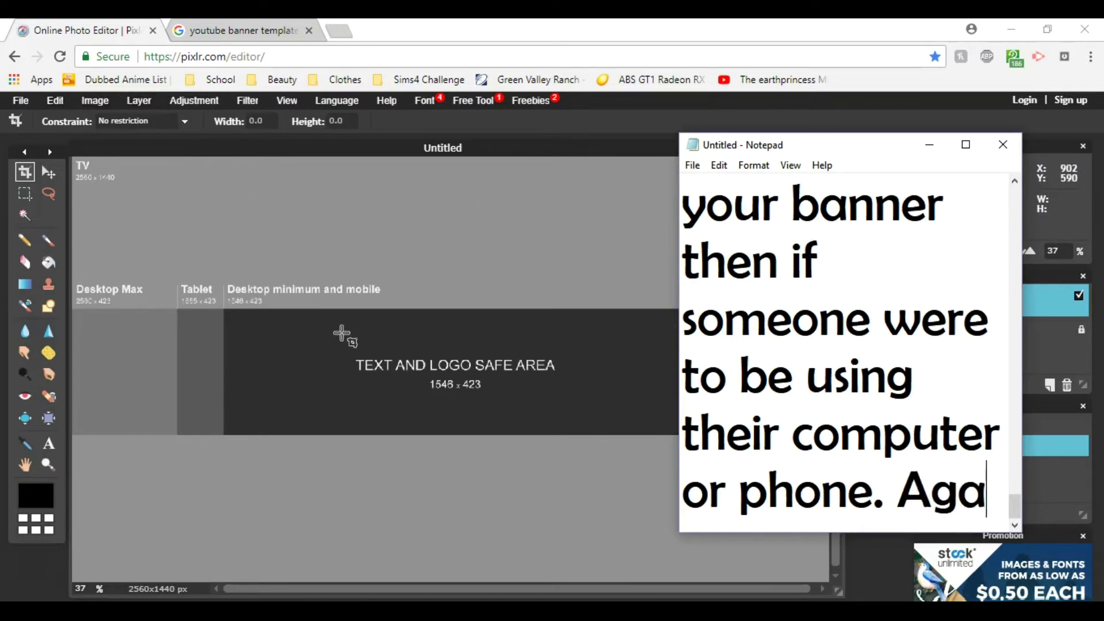
type("in go up to layer, and ")
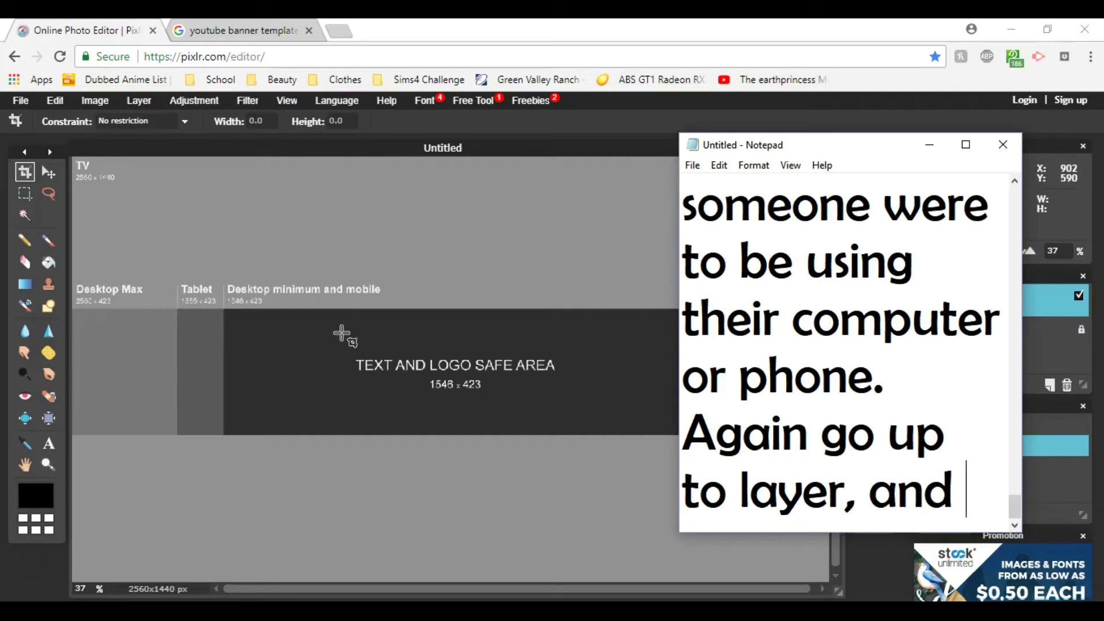
type("do the same thing you did fo")
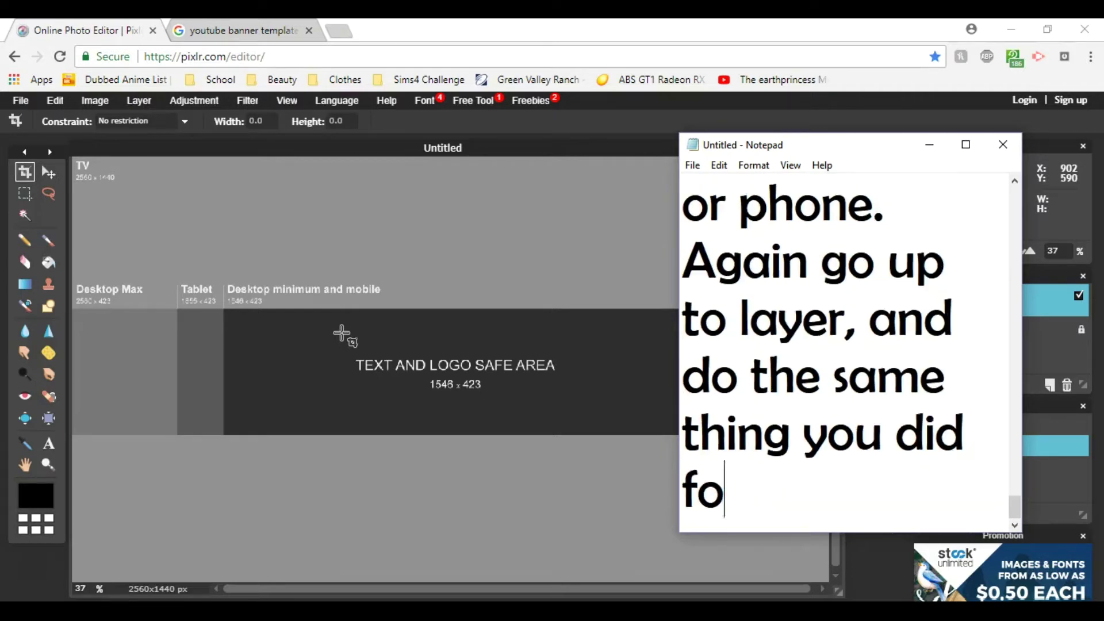
type("r the template.")
key("Return")
key("Return")
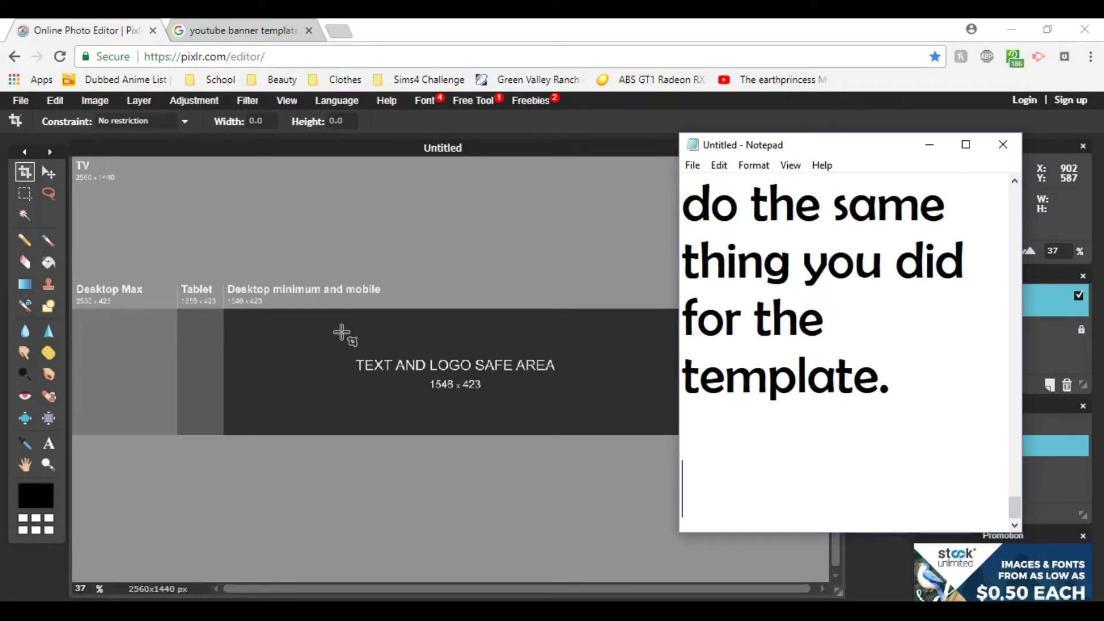
Switch to Pixlr and open the pale diamond and mountains picture from the Backgrounds folder as a layer
left_click(138, 100)
left_click(162, 164)
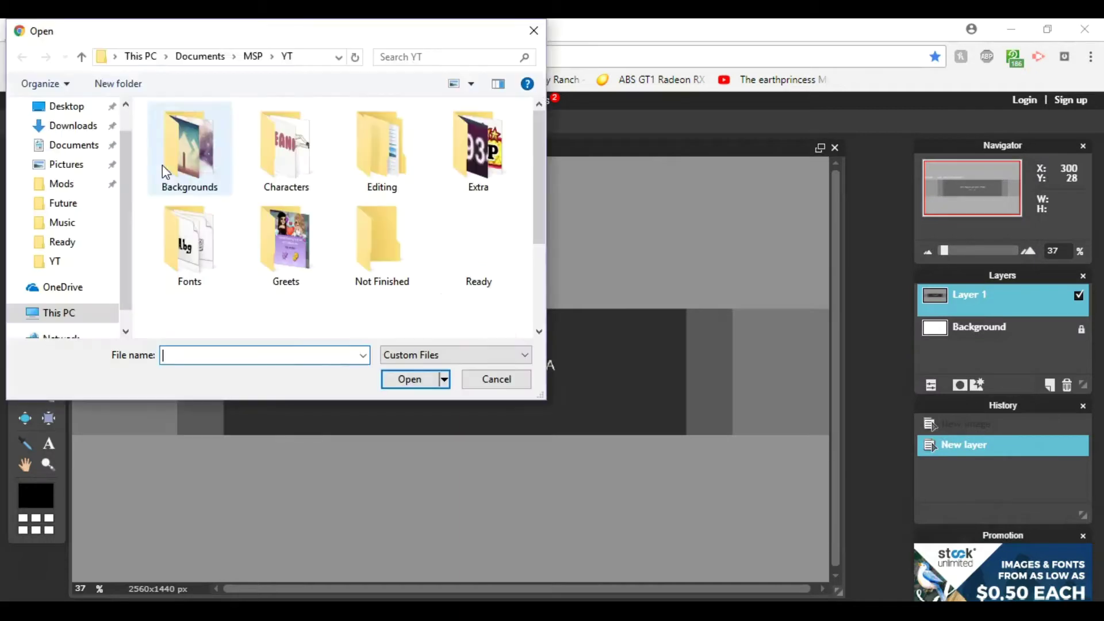
double_click(192, 141)
double_click(380, 150)
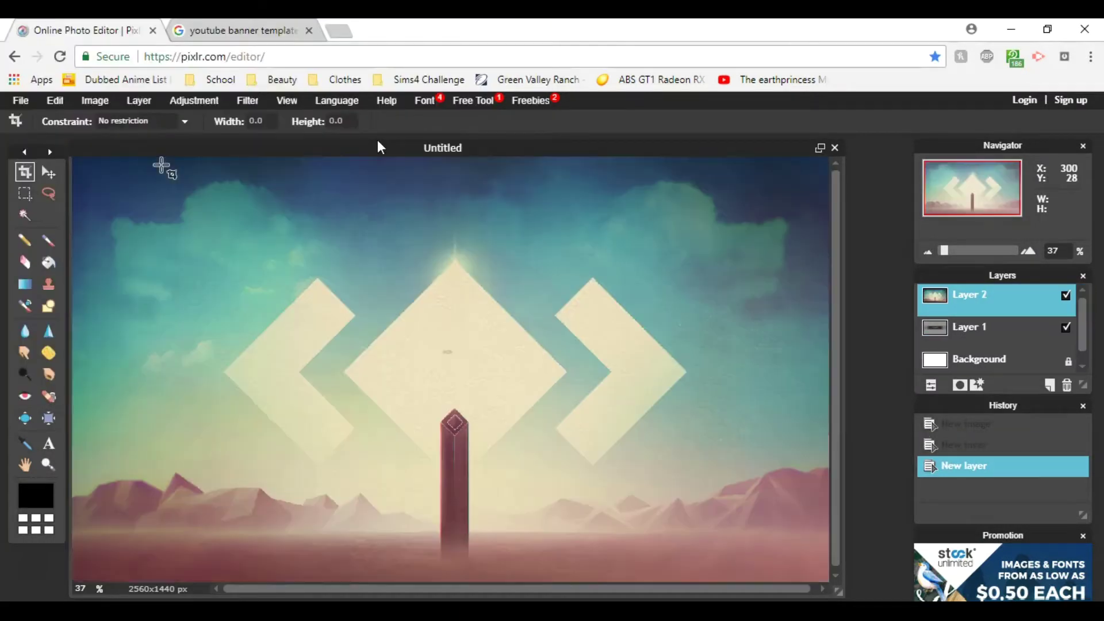
In Notepad, add "I picked photos that were the exact size needed, though if you need to make your pcture bigger or smaller go to the edit tab"
left_click(512, 611)
type("I picked photos that were the exact size needed, thog")
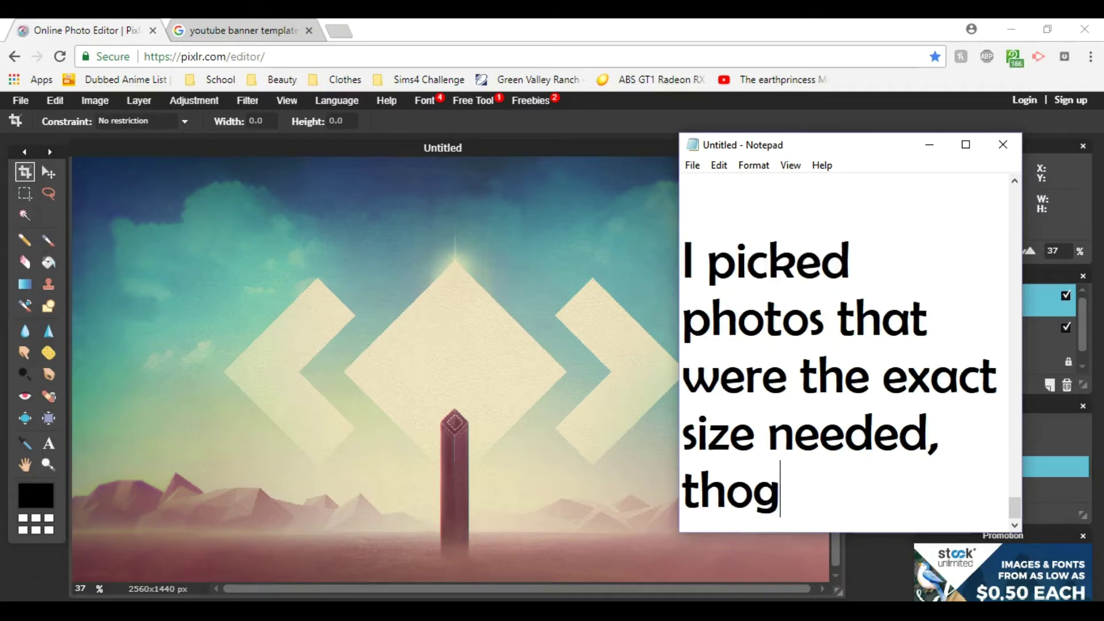
key("BackSpace")
type("ugh if you need to m")
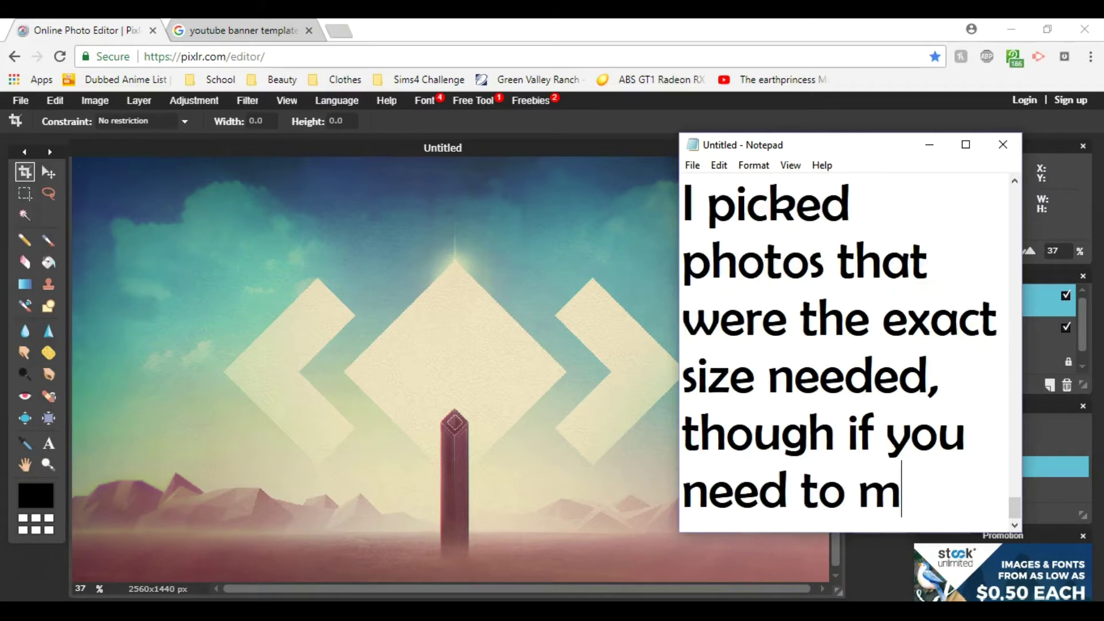
type("ake your pcture bigger ")
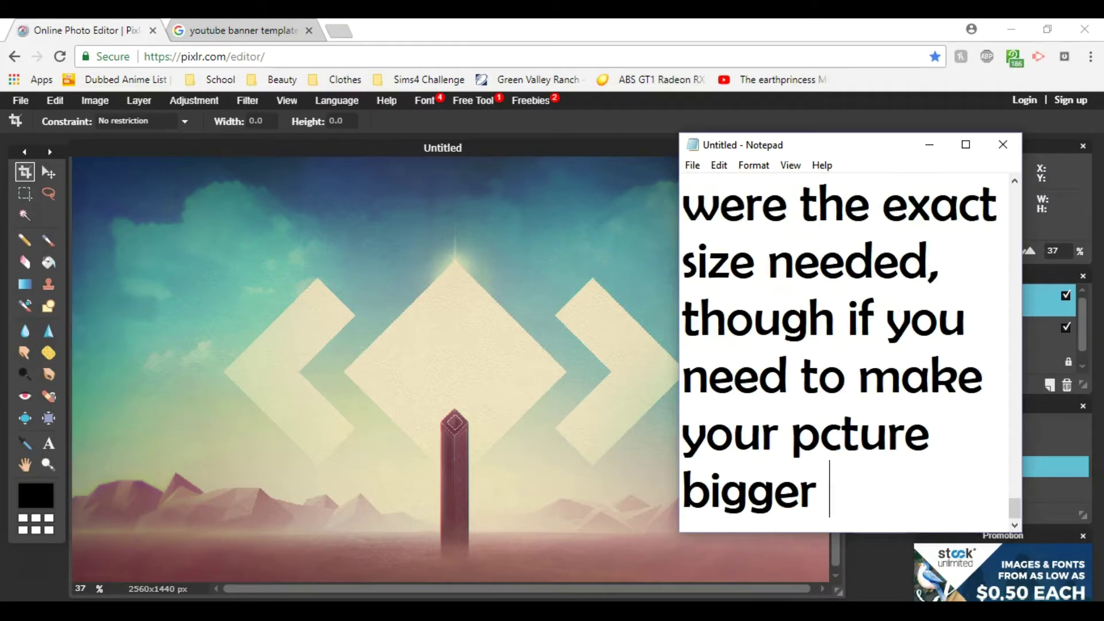
type("or smaller go to the edit tab")
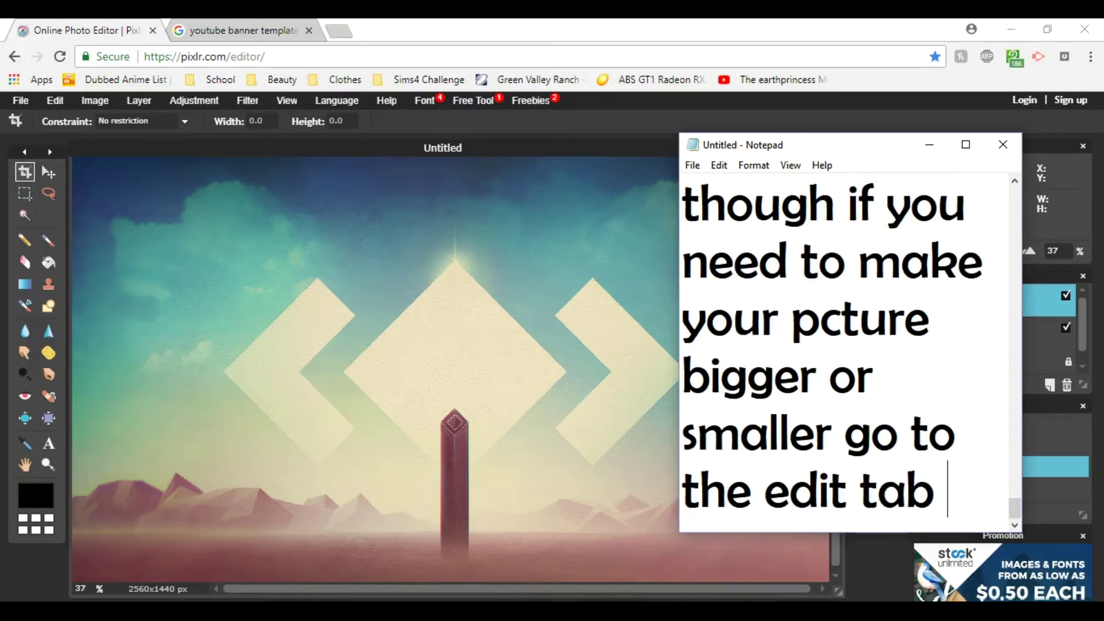
Show Pixlr's Edit commands, finish the Notepad sentence with "and click Free Transform." and start a new paragraph
left_click(65, 100)
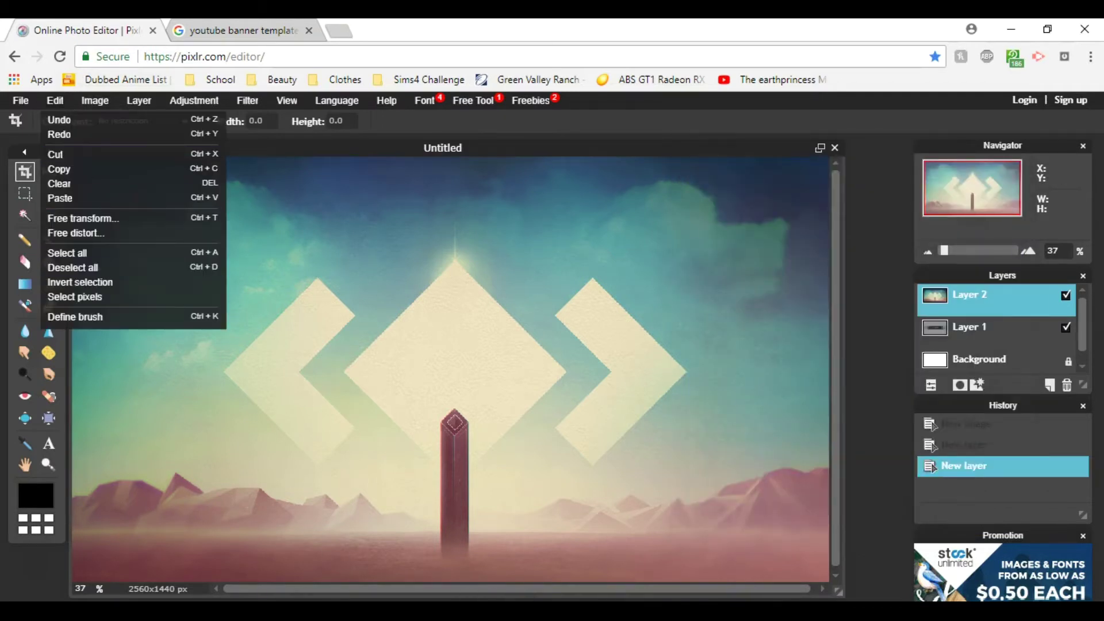
key("alt+Tab")
type("and cl")
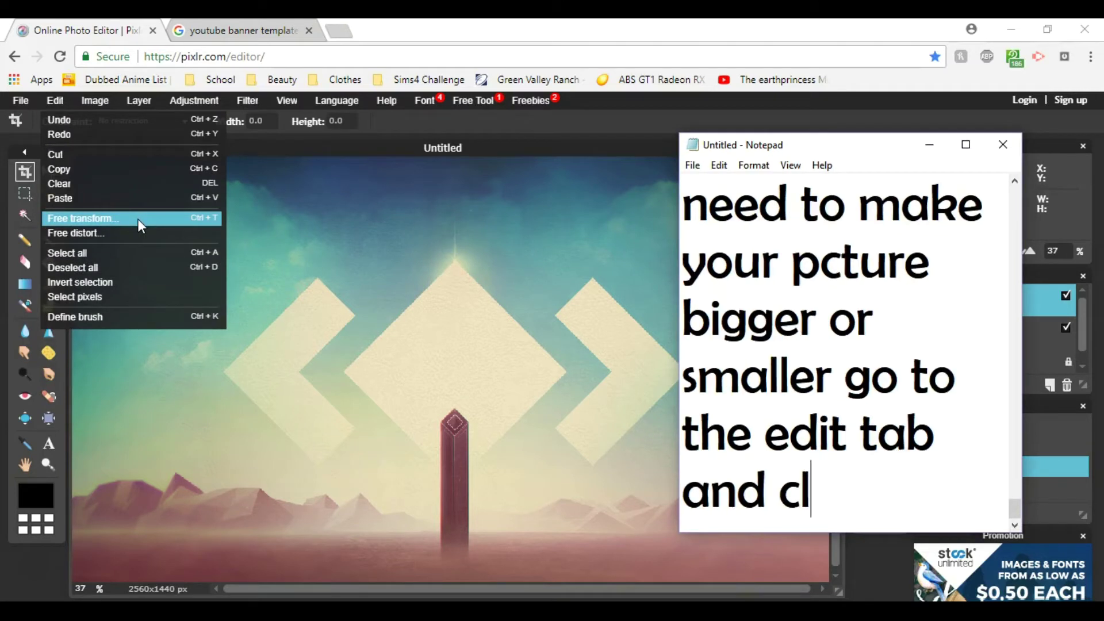
type("ick Free Transform.")
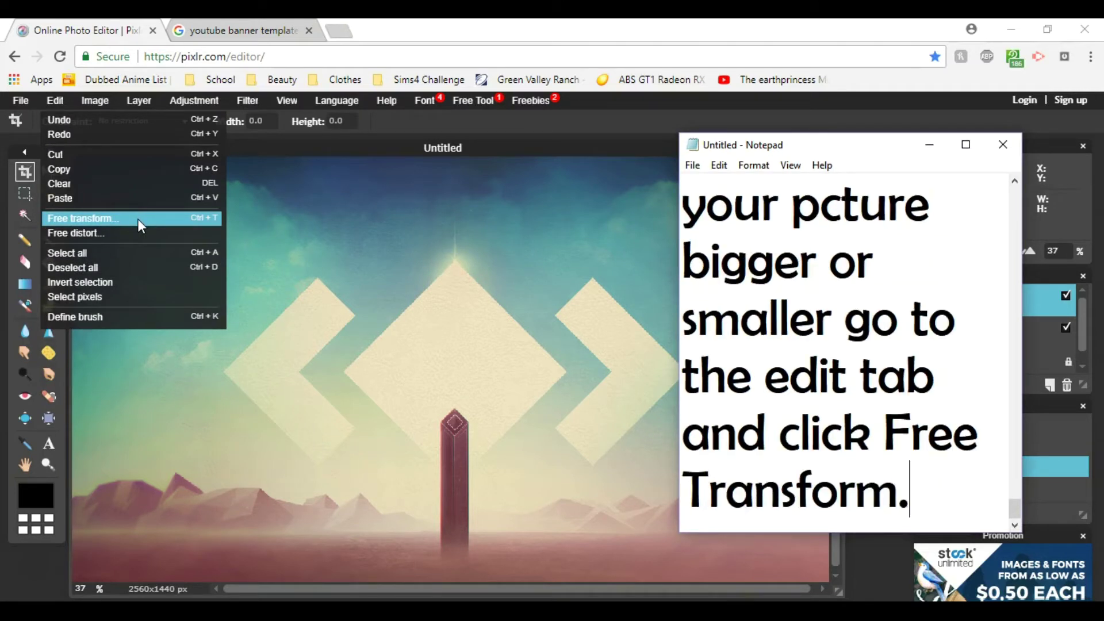
key("Return")
key("Return")
Switch to Pixlr and try to enlarge the background picture layer slightly beyond the canvas with Free Transform
key("alt+Tab")
left_click(104, 217)
left_click_drag(74, 159, 116, 145)
key("Return")
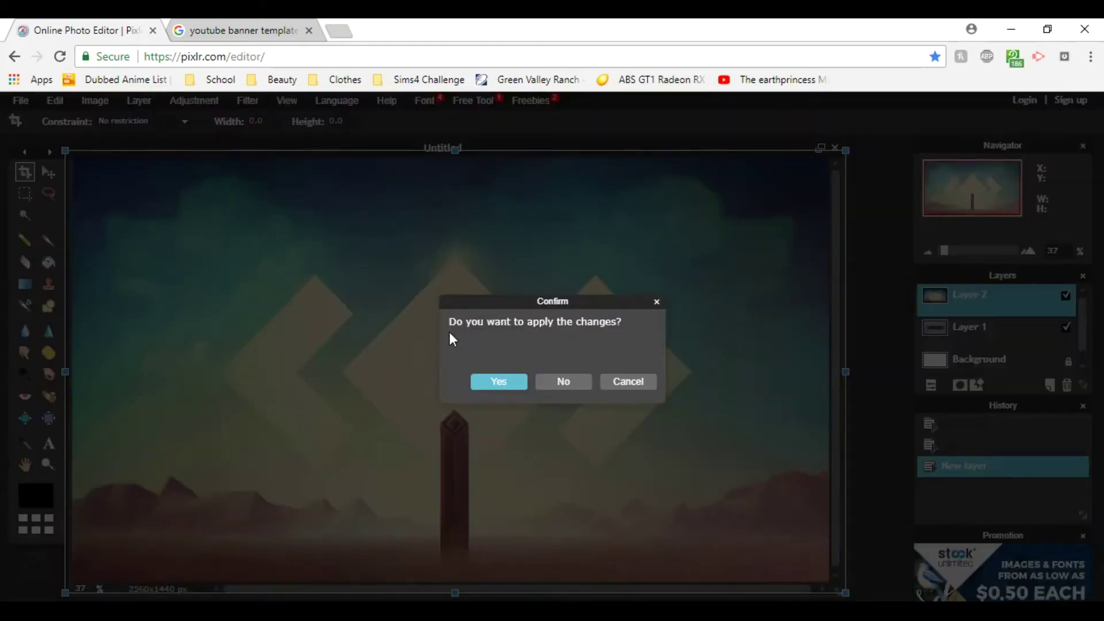
In Notepad, add "Once you have it in the possition you want it, click outside of the picture anywhere, and then click yes to keep it in the"
key("alt+Tab")
type("Once you hav")
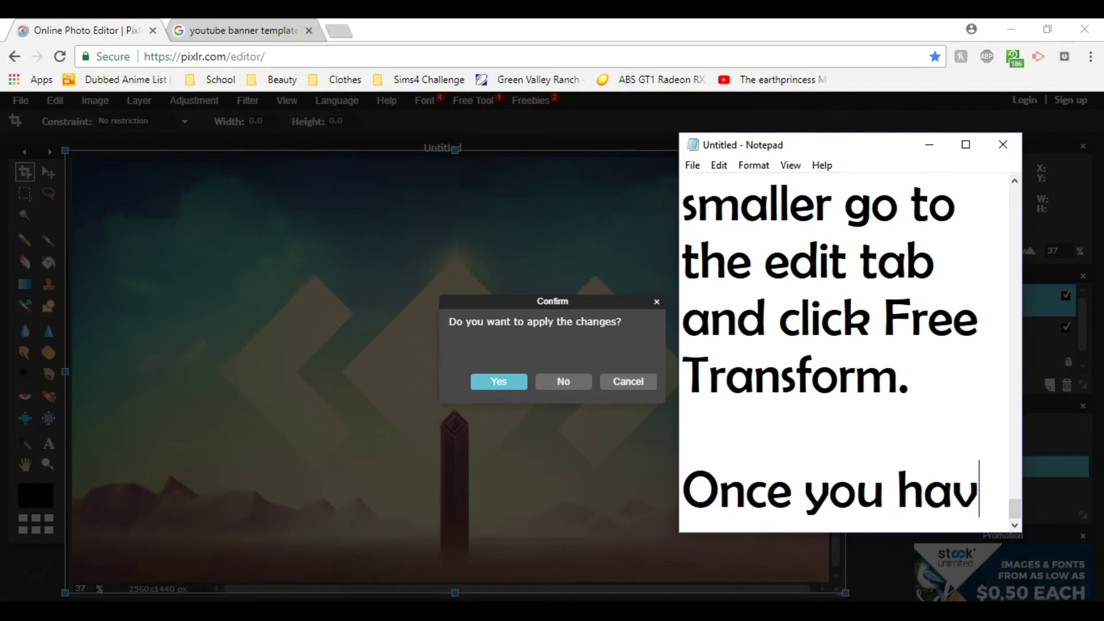
type("e it in the possition you wan")
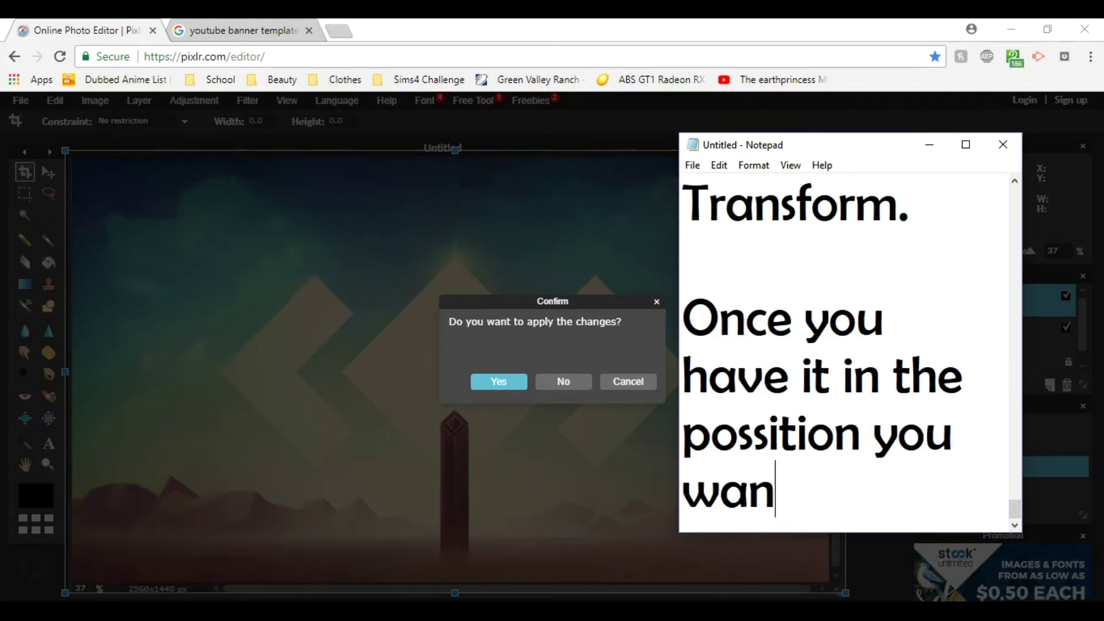
type("t it, clock outside of the pictu")
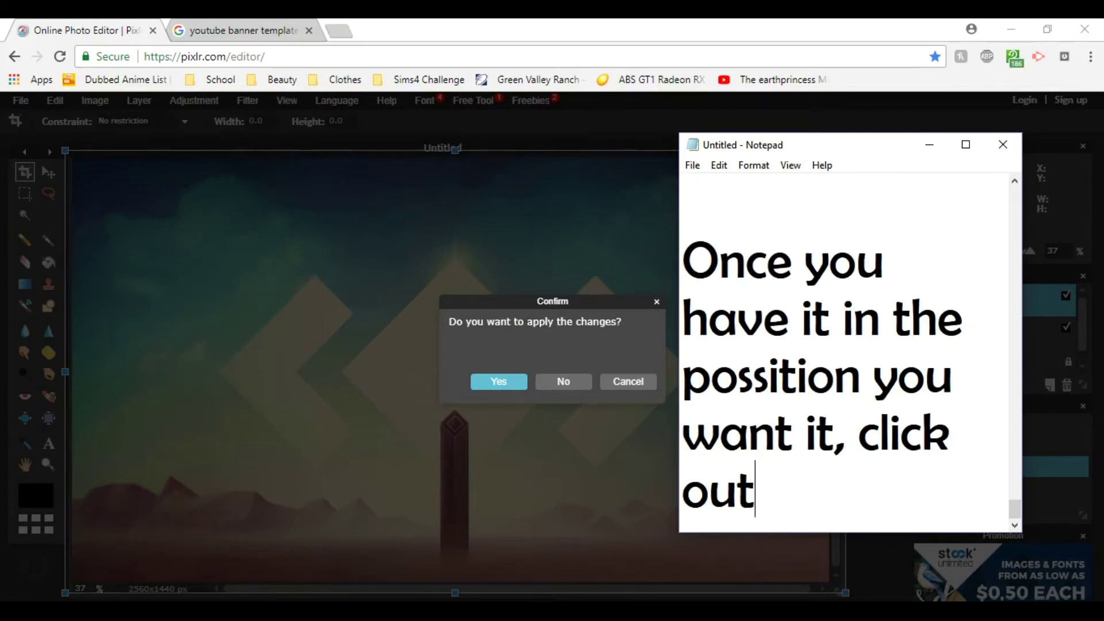
type("re any")
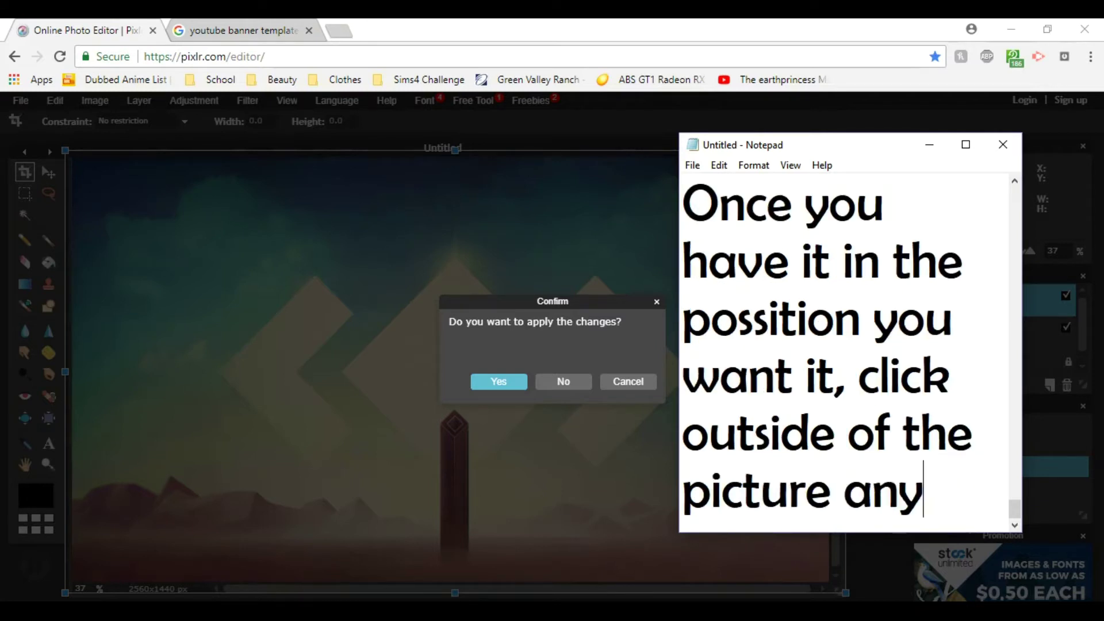
type("where, and then clic")
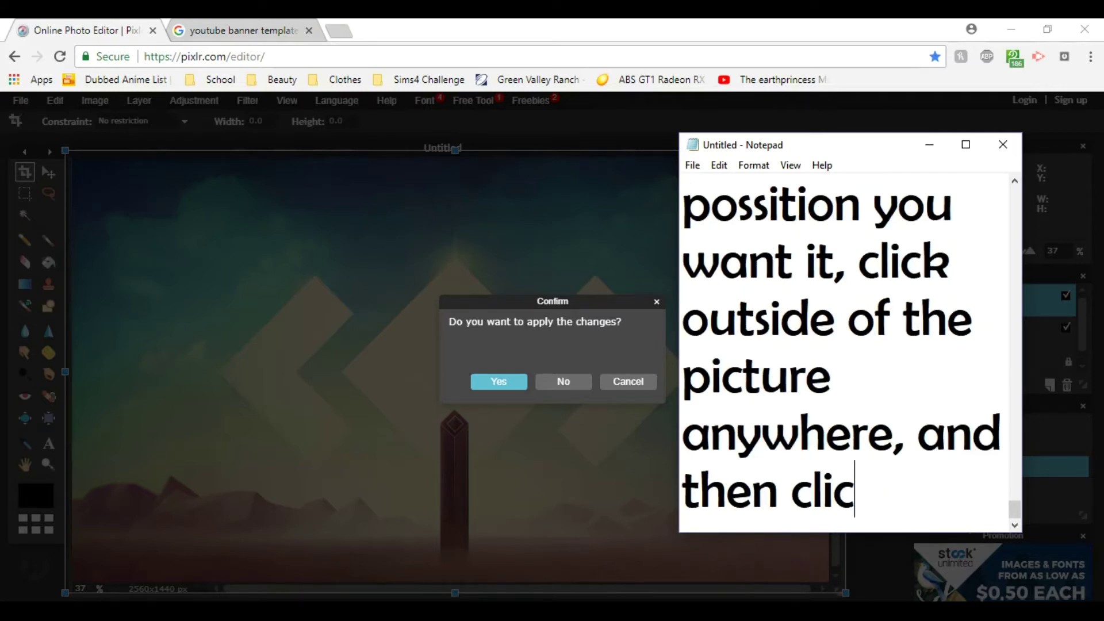
type("k yes to keep it in the")
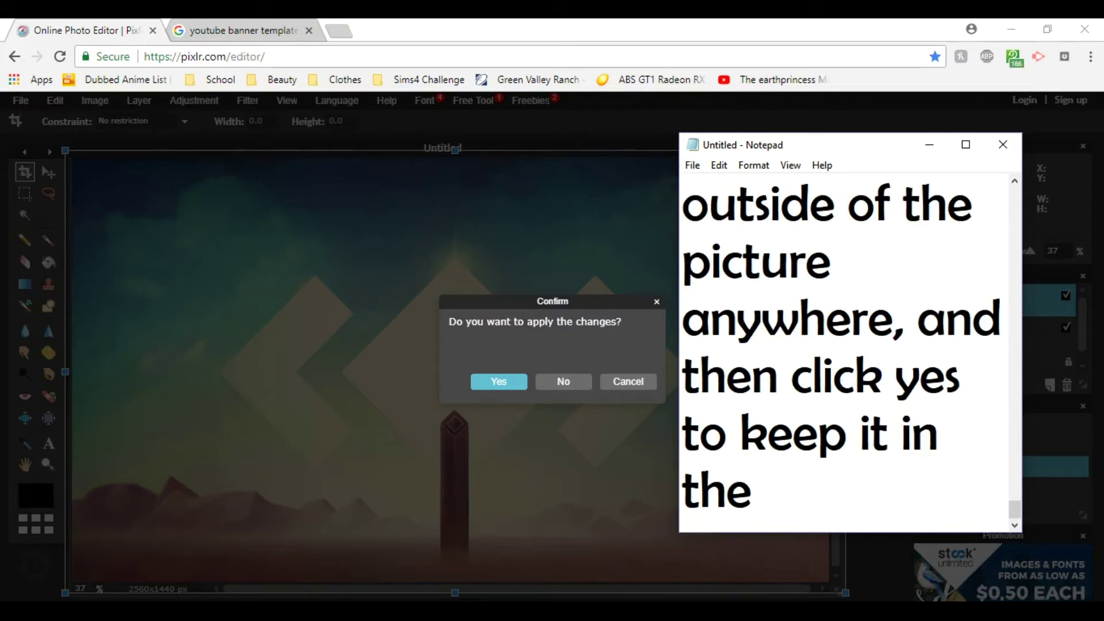
Add "possition you put it in. Though I liked it the way it was so I will click no." and discard the transform in Pixlr
type(" possition you put it in. Though Iliked it the was it")
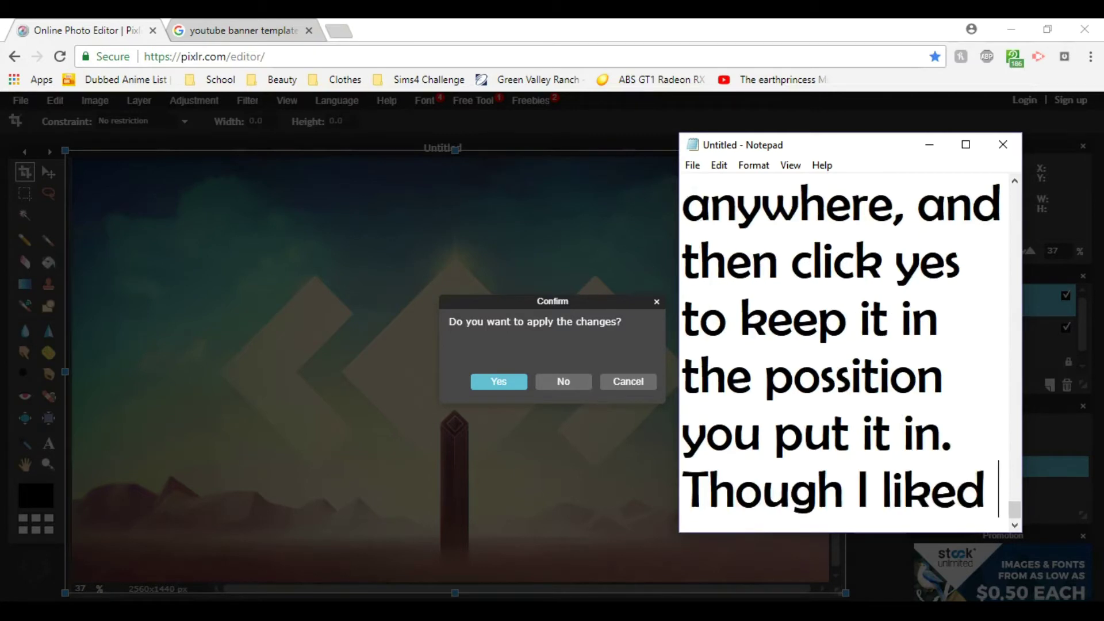
key("BackSpace")
key("BackSpace")
type("y it wa")
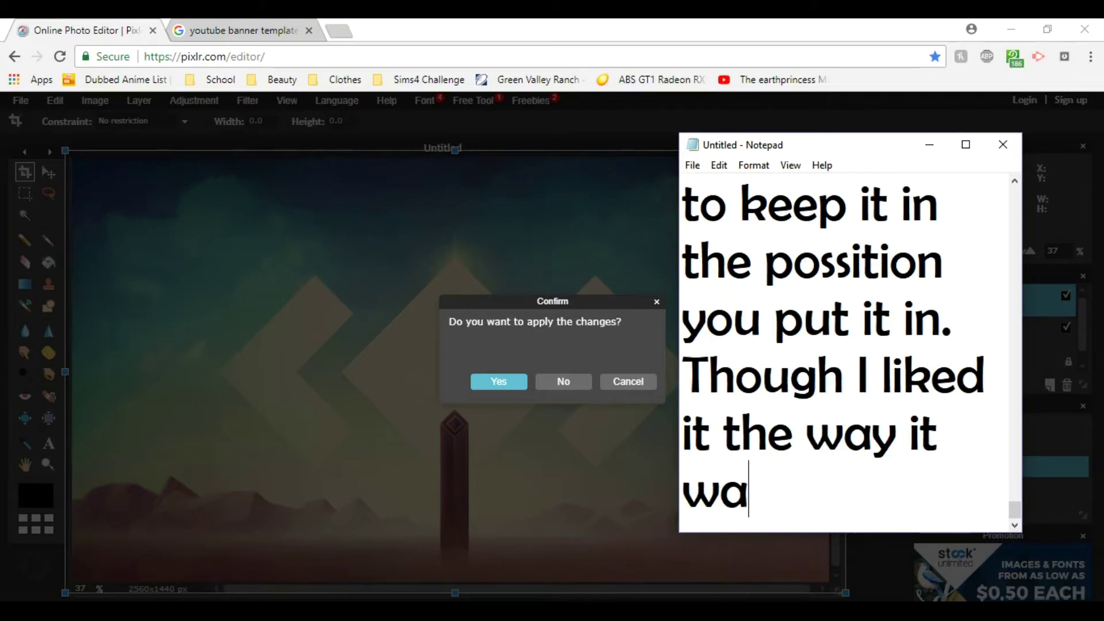
type("s so I will click no.")
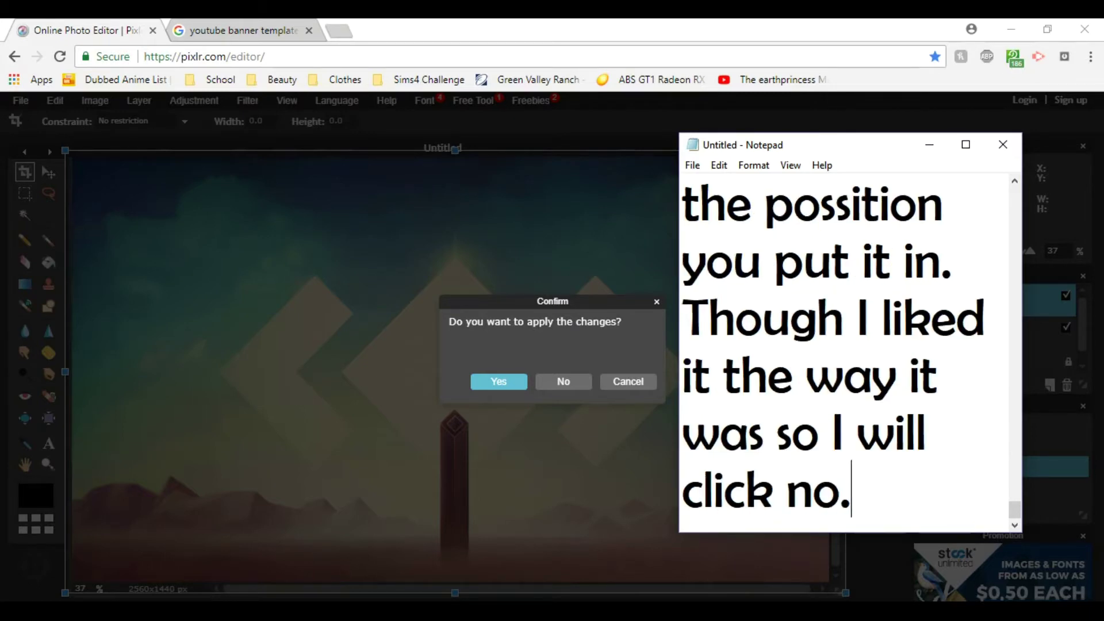
left_click(549, 379)
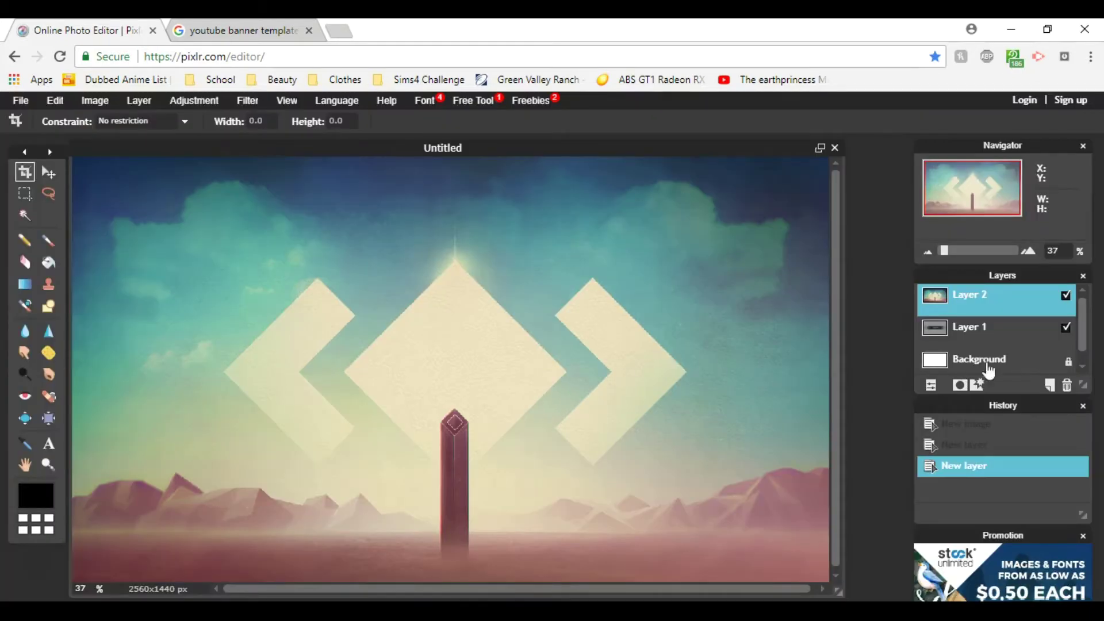
Switch to Notepad and begin a new paragraph with "Okay so this part is a bit tricky. Over here are the layers."
key("alt+Tab")
left_click_drag(825, 148, 673, 139)
key("Return")
key("Return")
key("Return")
type("Okay so this part is ")
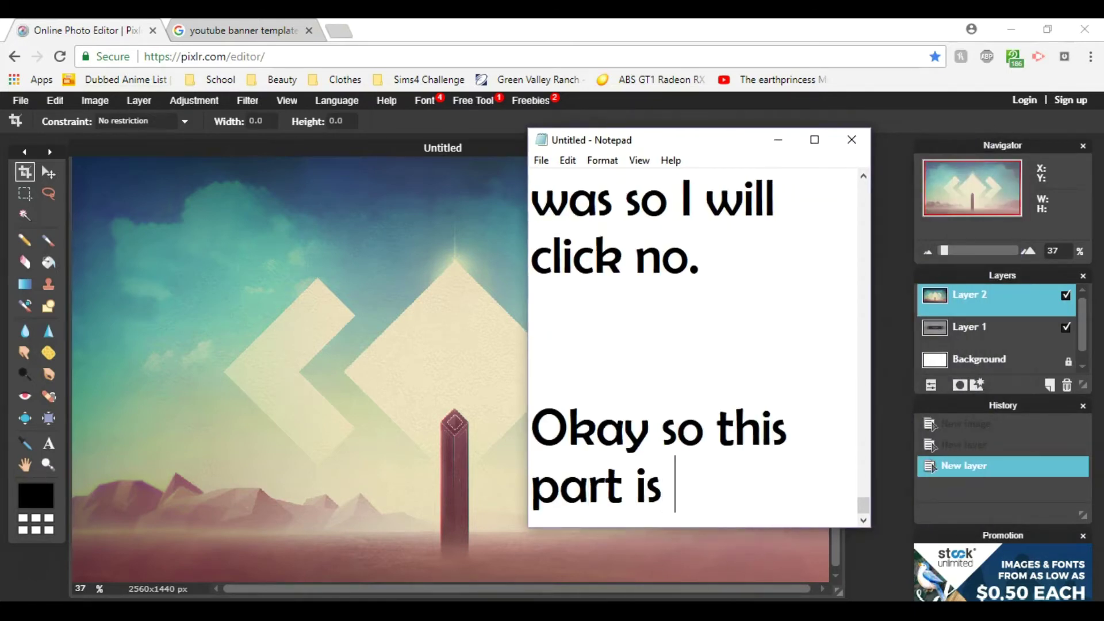
type("a bit tricky. ")
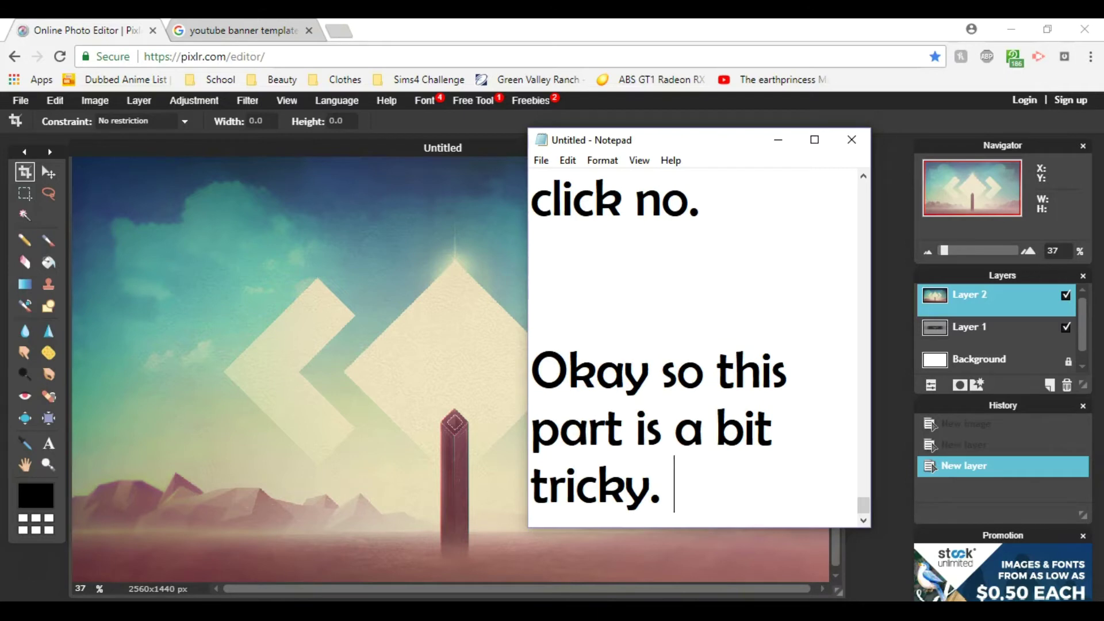
type("Over here are the layers.")
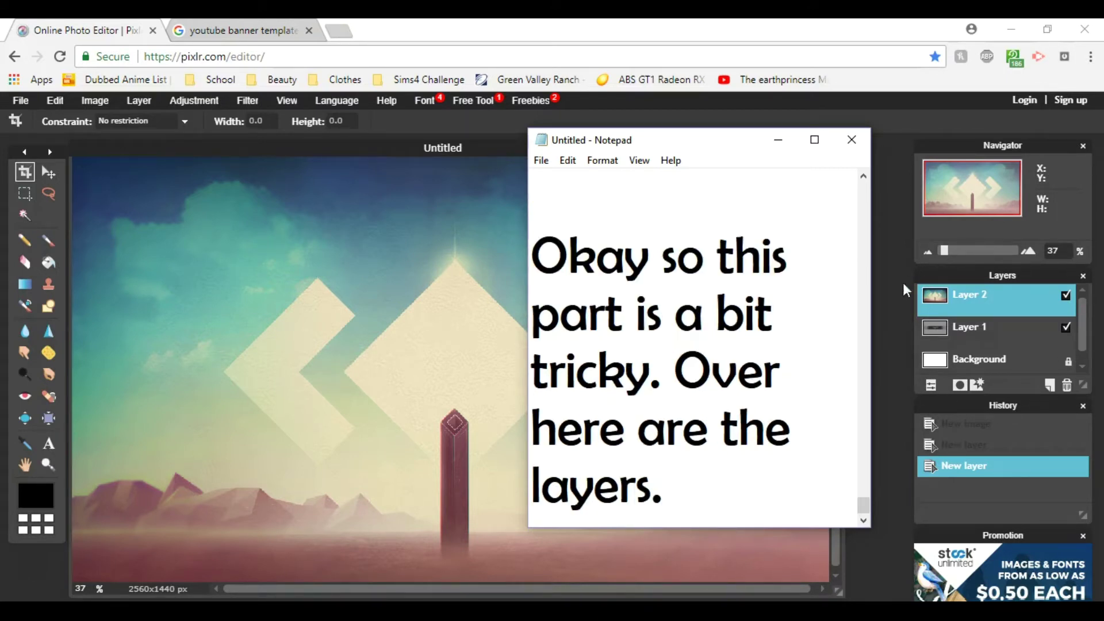
Continue the text with "Think of it as an onion with multiple layers, one covering the other. Each layer covers the one bellow it."
type(" Think of it as")
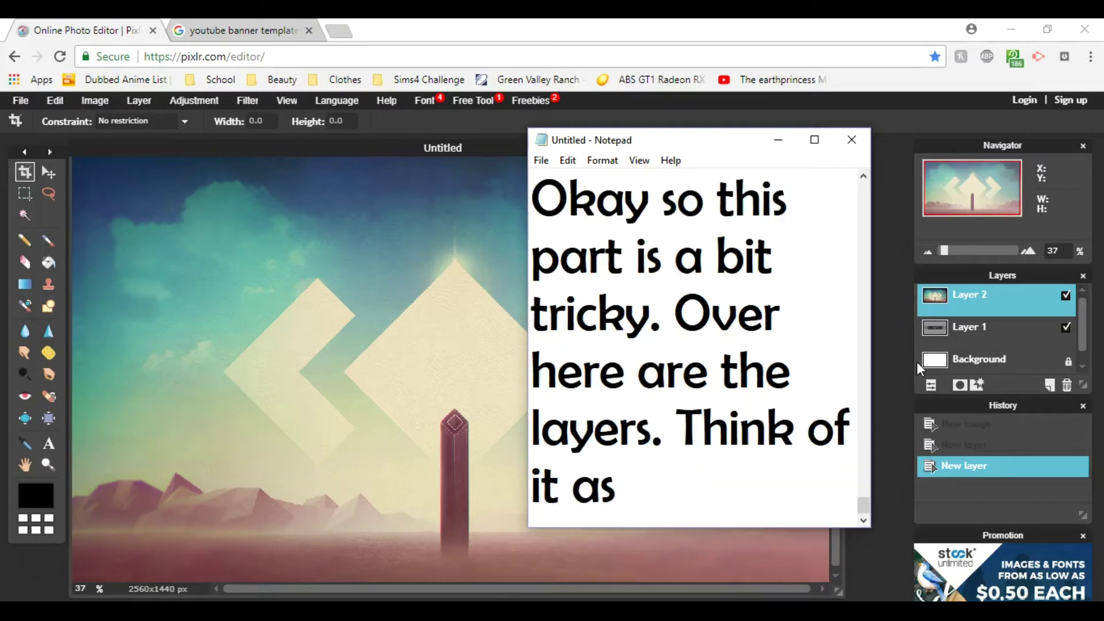
type(" an onion with multiple layers, on")
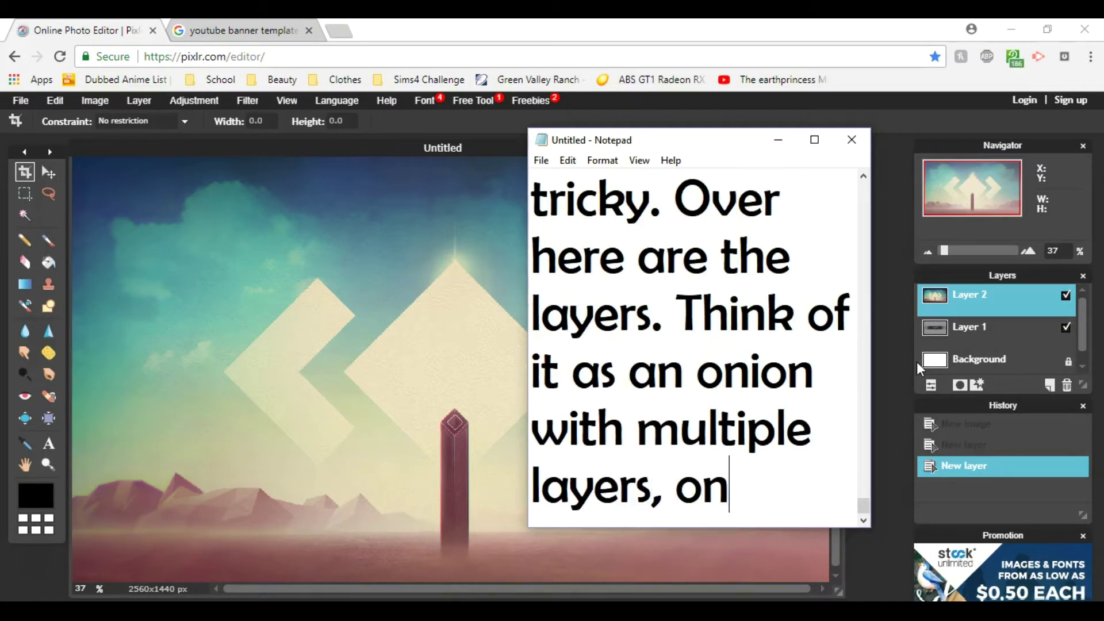
type("e covering the other. Each layer covers the one bellow it.")
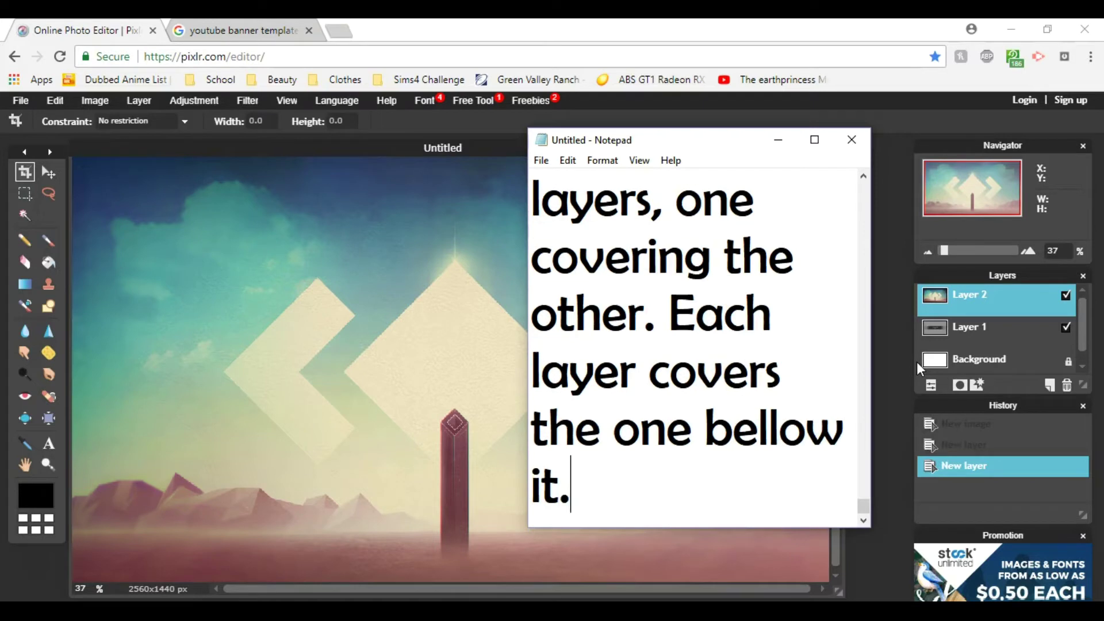
Add "There is a box next to each layer that has a check in it. That means that layer is showing." and start a new paragraph
type(" There is a box ")
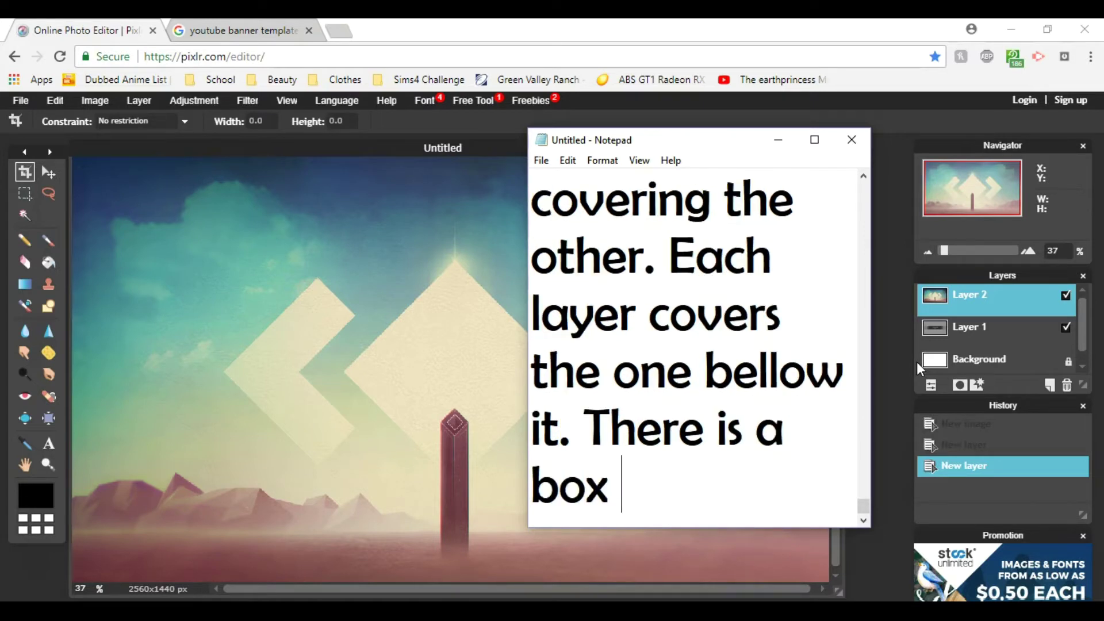
type("next to each layer tha")
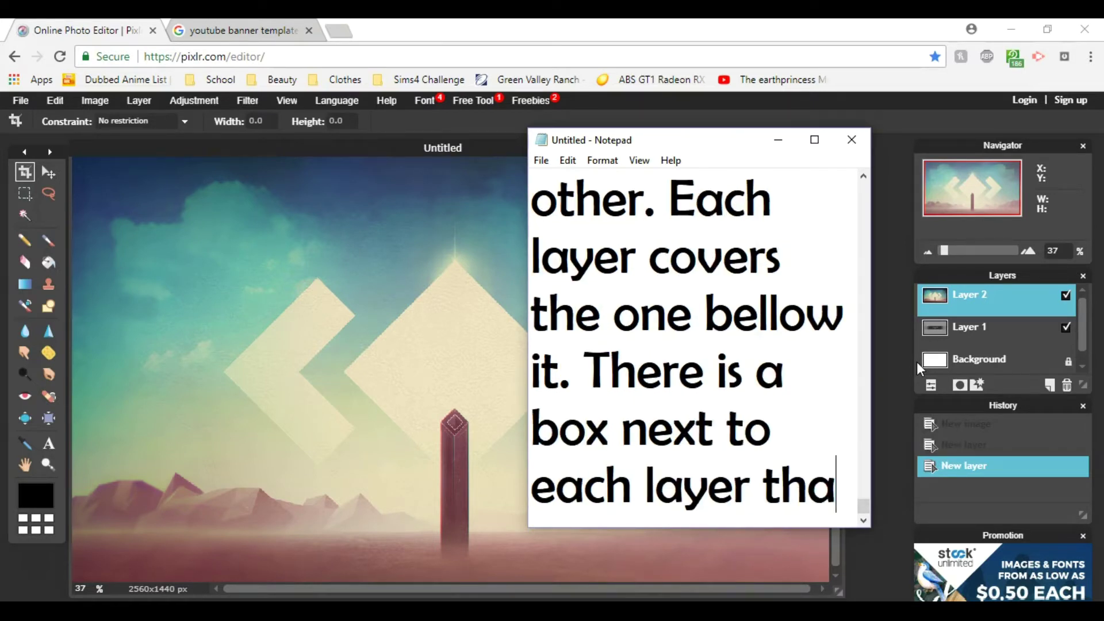
type("t has a check in")
type(" it. That")
type("at layer is showing.")
key("Return")
key("Return")
Write "Uncheck that box for the background layer you picked." in Notepad and hide Layer 2 in Pixlr
type("Un")
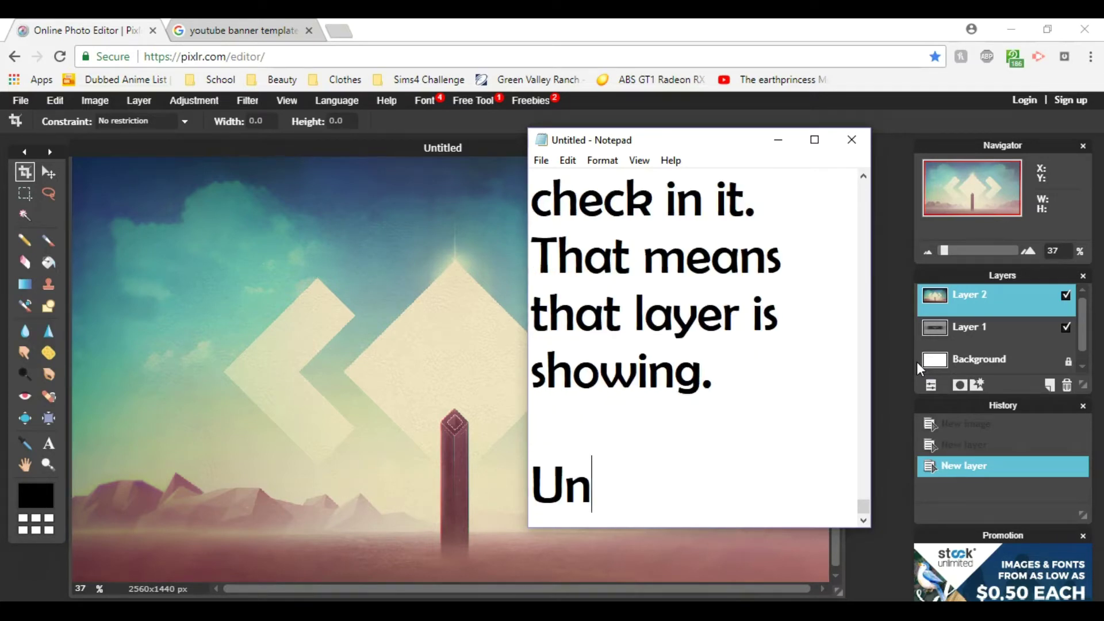
type("check that box for the bac")
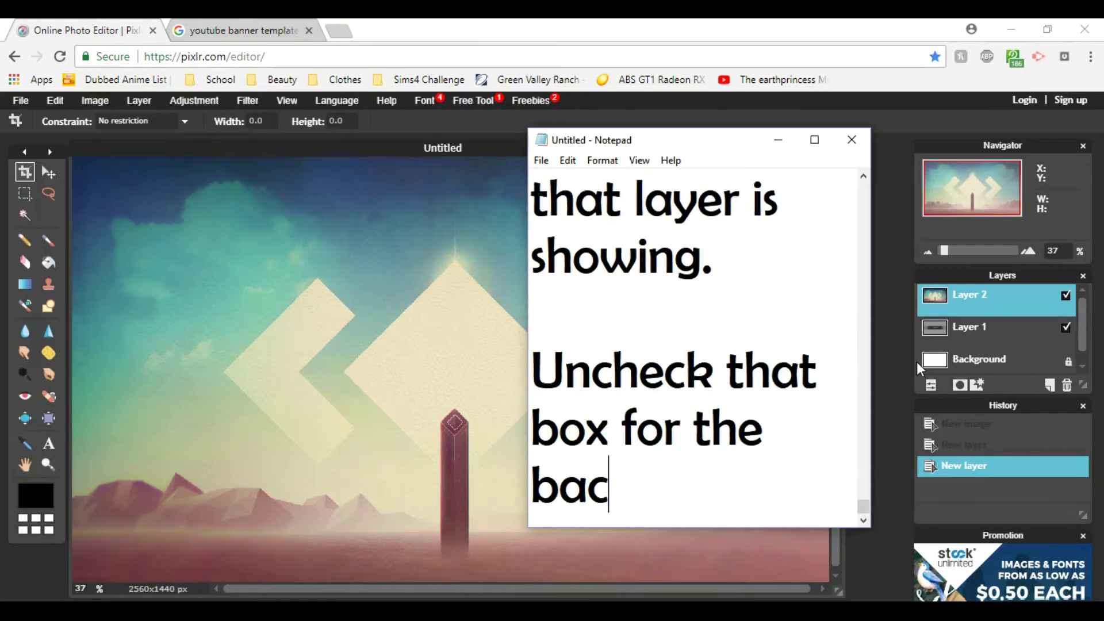
type("kground layer you picked.")
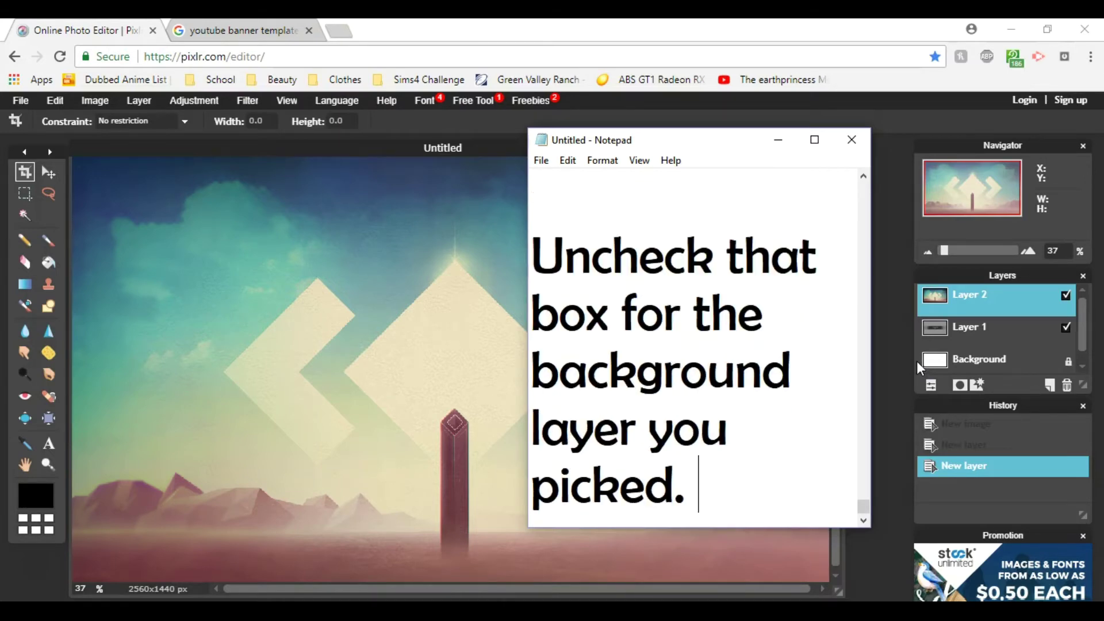
left_click(1064, 306)
left_click(1065, 296)
In Notepad, add "That got rid of the picture for now, though we can easily check the box again later once we finish :)"
key("alt+Tab")
type("That got rid of the picture ")
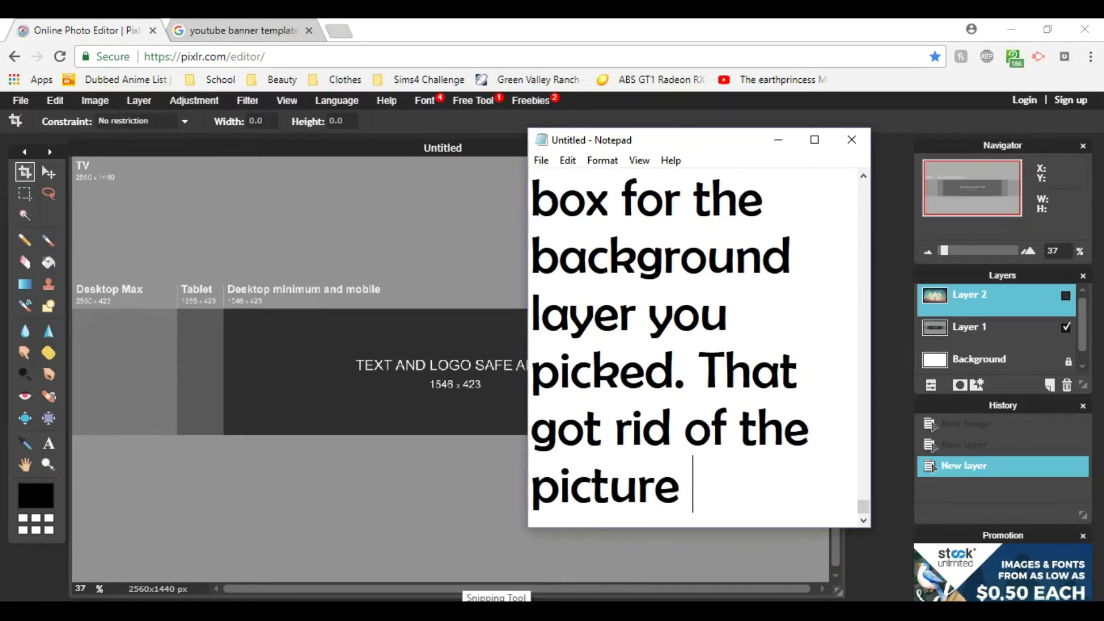
type("for now, though we can easily check the box ")
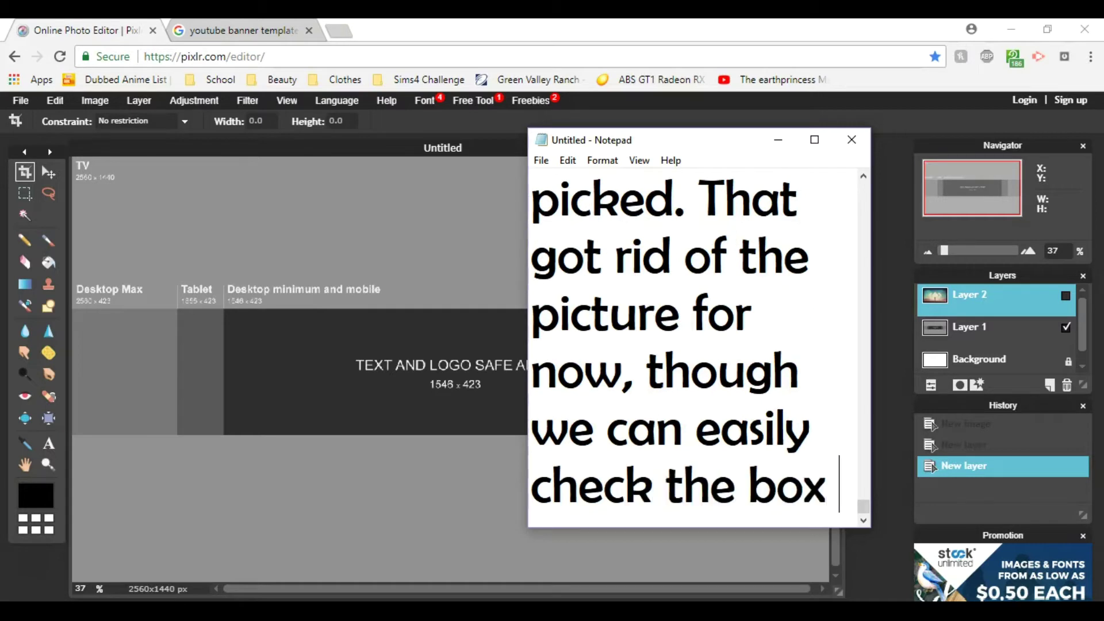
type("again and")
key("BackSpace")
key("BackSpace")
key("BackSpace")
type("later w")
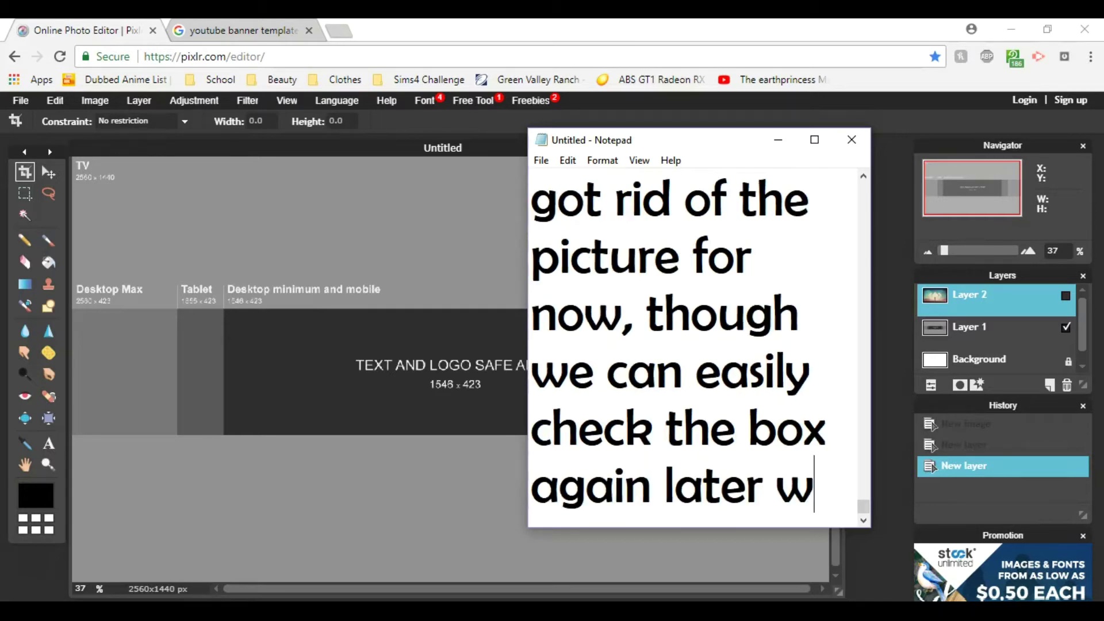
key("BackSpace")
type("once we finish")
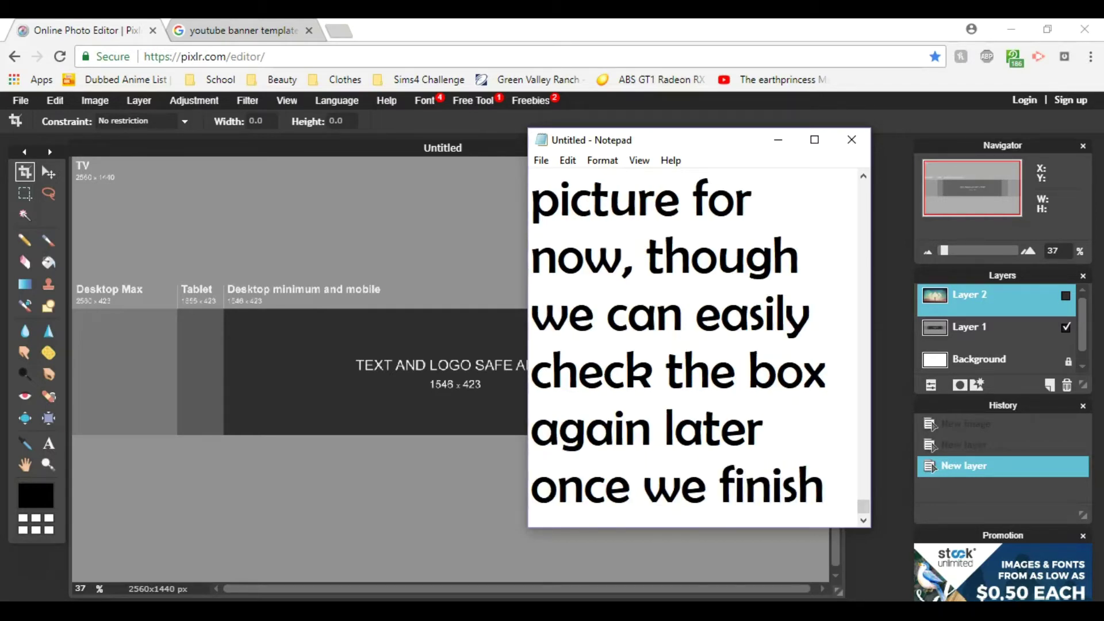
type(" :)")
Write "Now let's move on." as a new paragraph, moving the Notepad window off the template's safe area, and start another paragraph
key("Return")
key("Return")
type("Now let's move o")
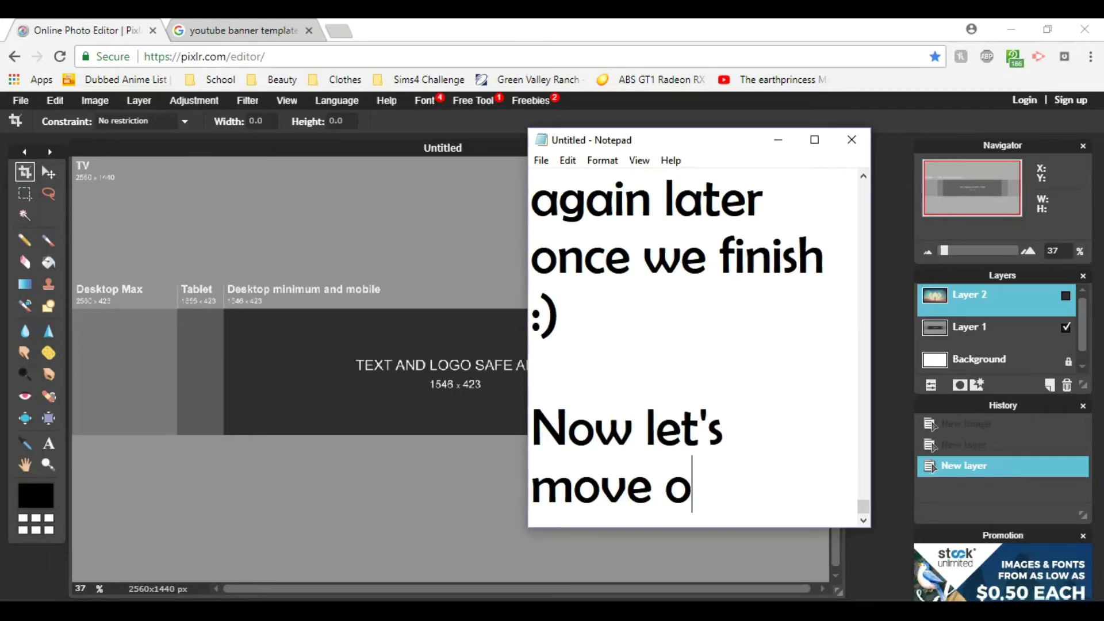
left_click_drag(703, 150, 932, 141)
type("n.")
key("Return")
key("Return")
Write "As you can see, there are 3 rectangles within the template. The darkest" in Notepad
type("As you c")
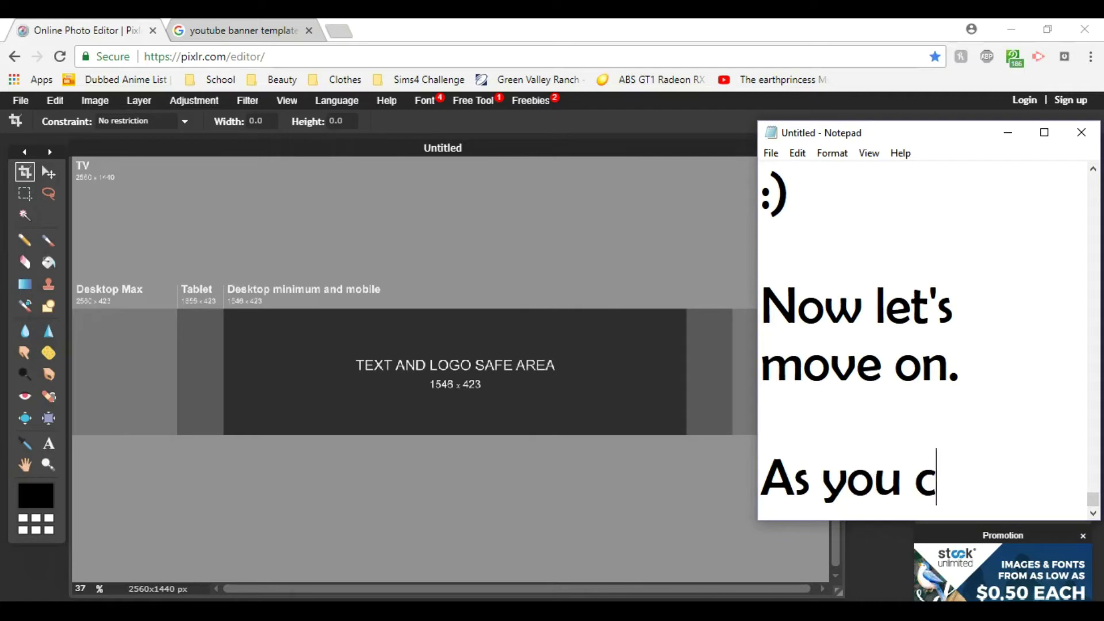
type("an see, there are 3 rectangles withi")
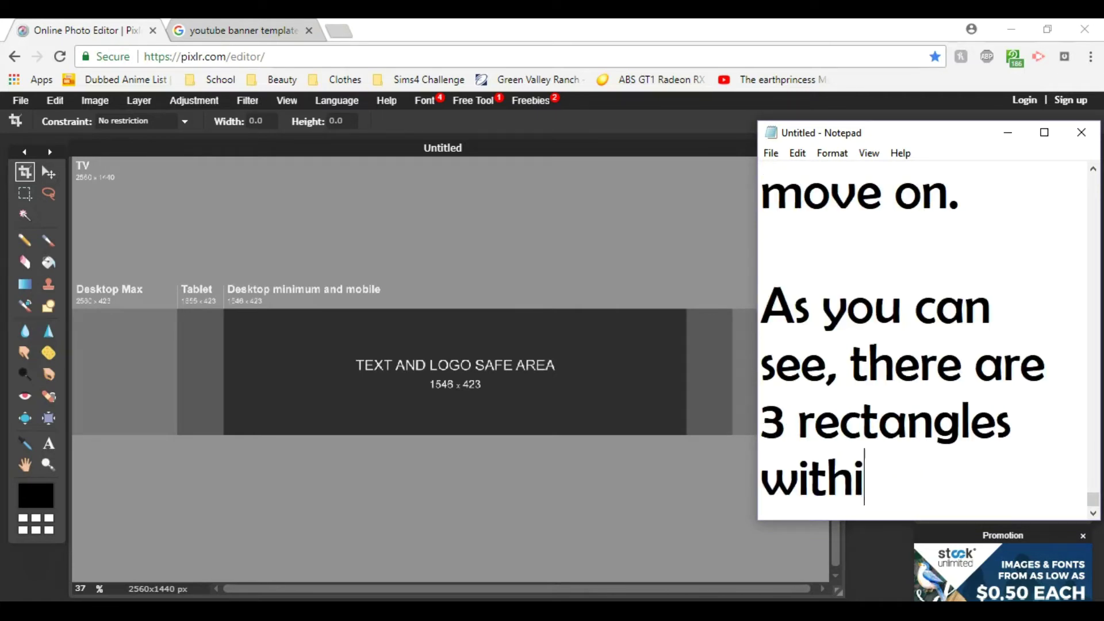
type("n the template. The darkest ")
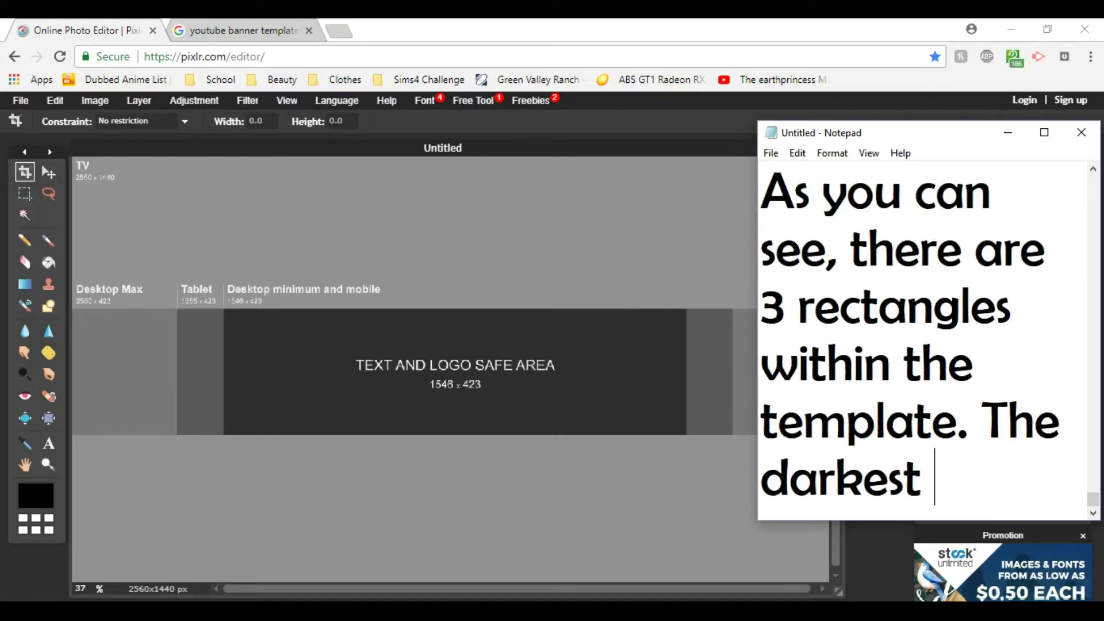
Continue the sentence with "one in the very center can be seen across all screens. Be it phone or TV."
type("one in the very center can be seen across all s")
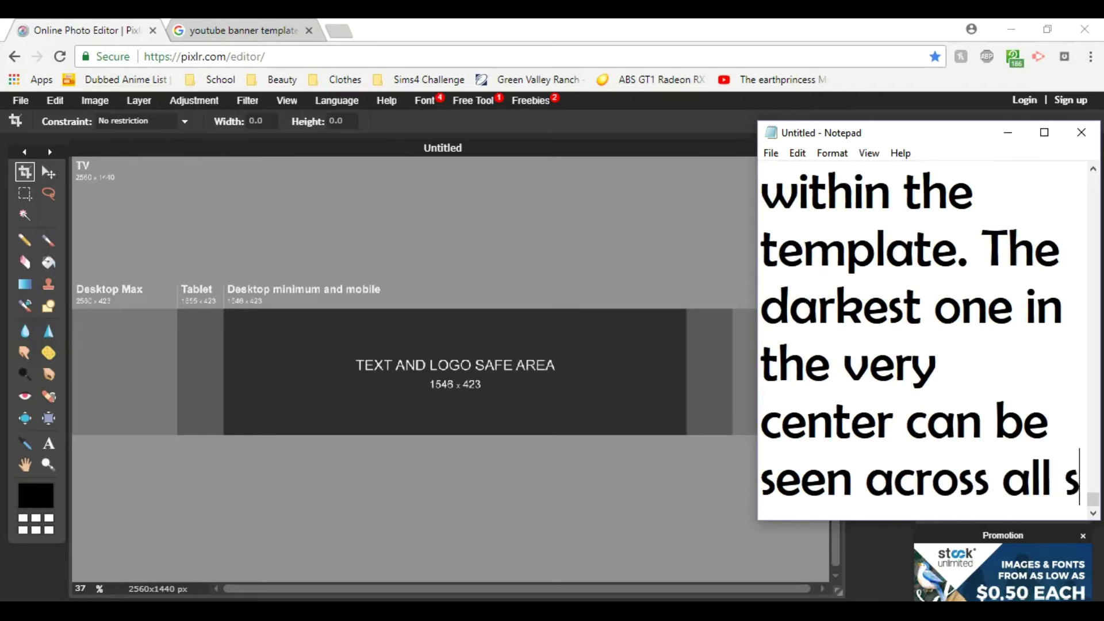
type("creens. Be it phon")
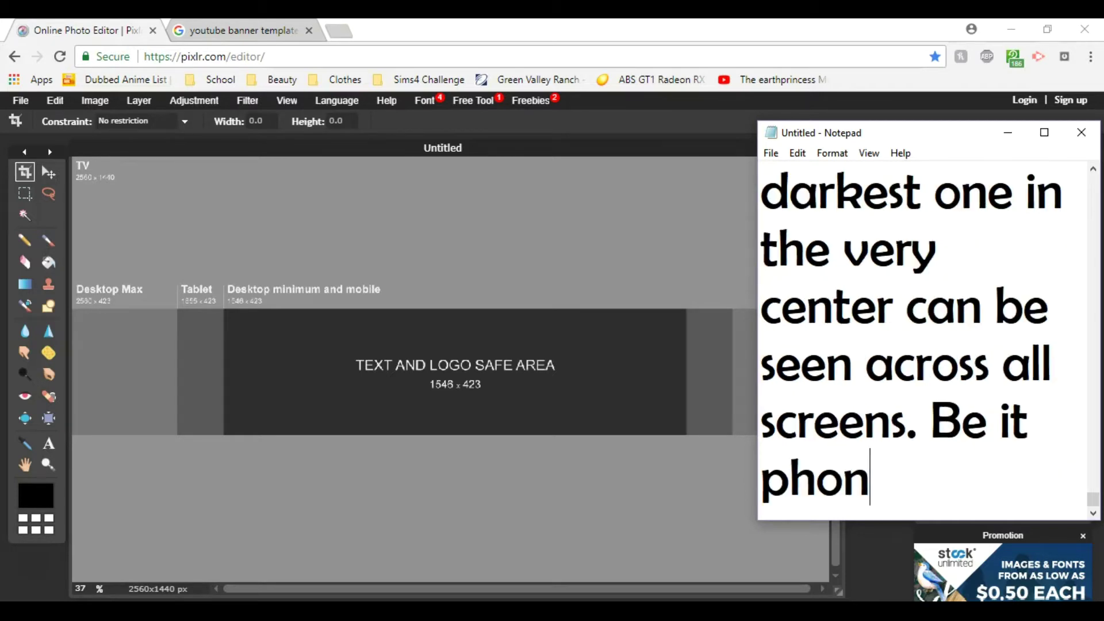
type("e or TV. T")
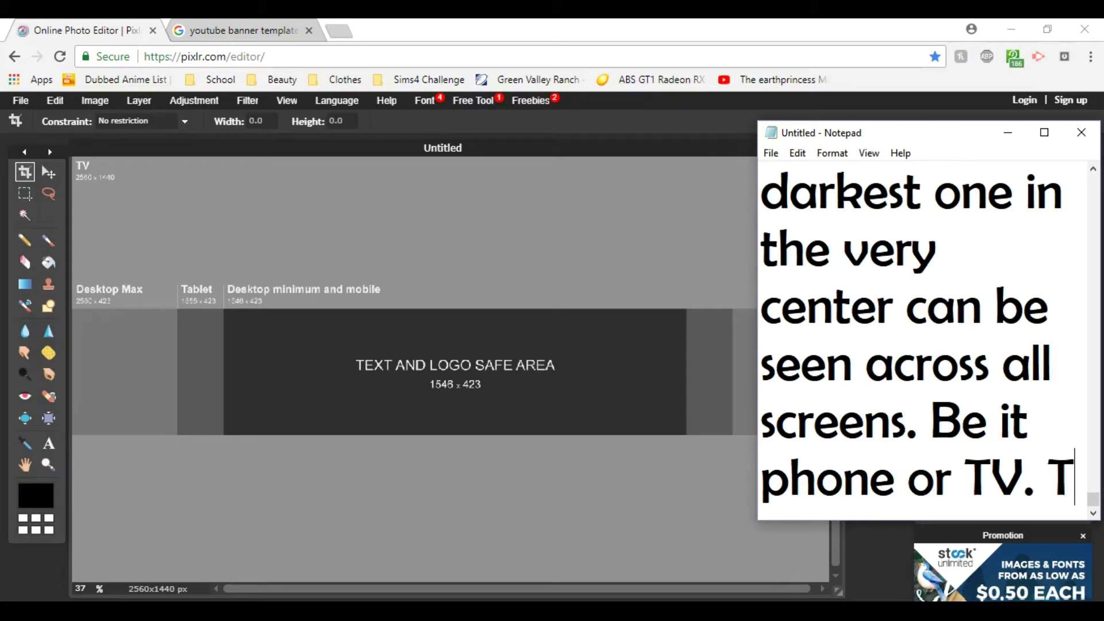
Add "That is where you would want to put your Username, channel name, or logo." and start a new paragraph
type("hat is where you would want to ")
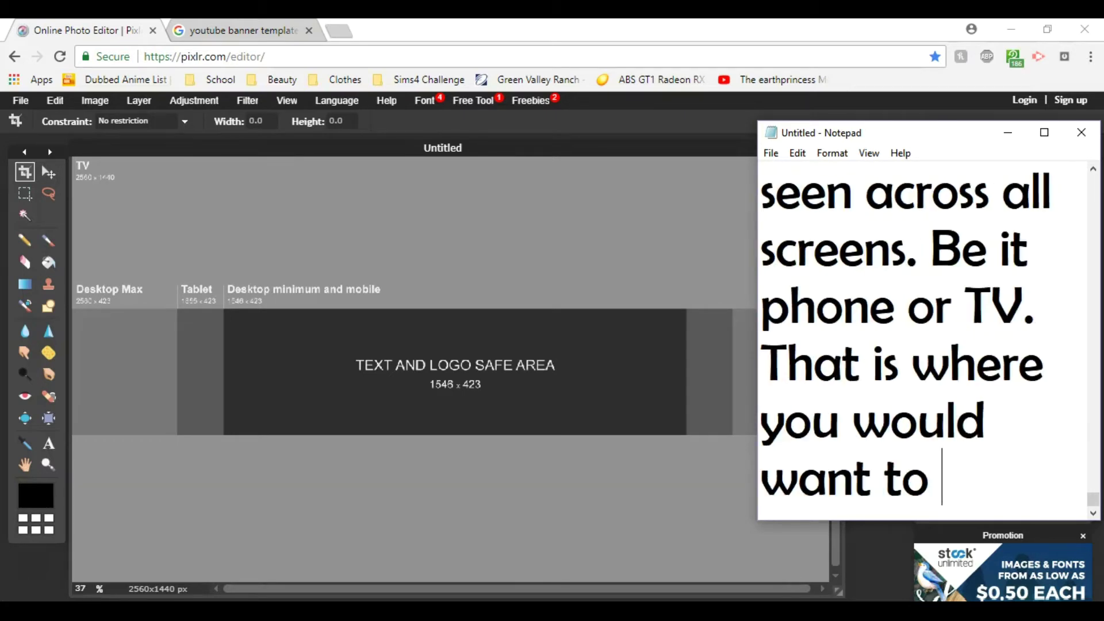
type("put your U")
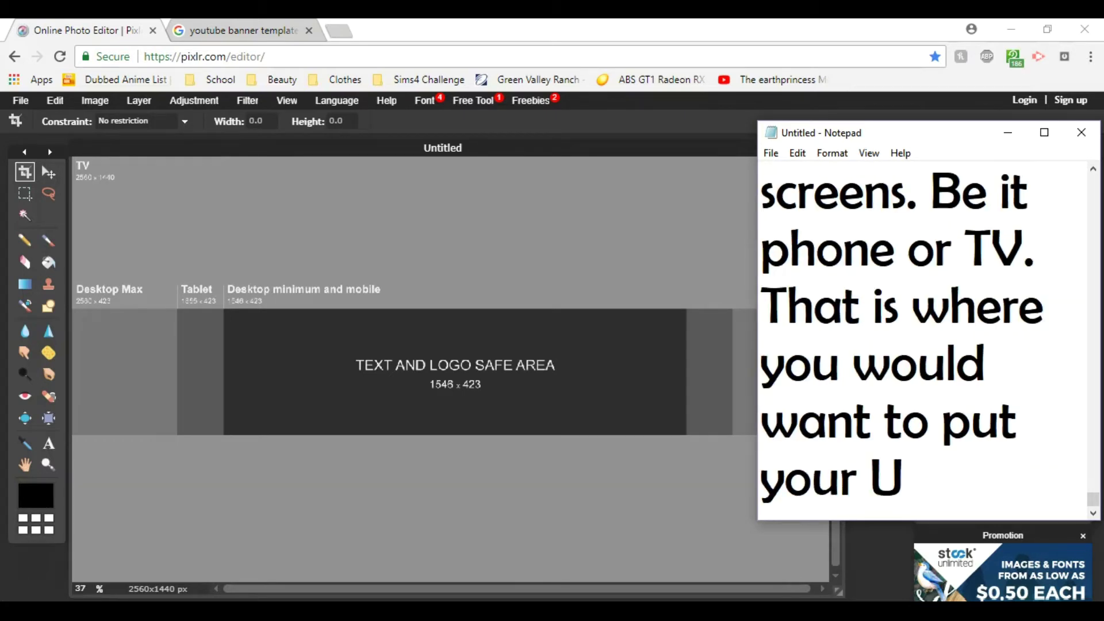
type("sername, channel ")
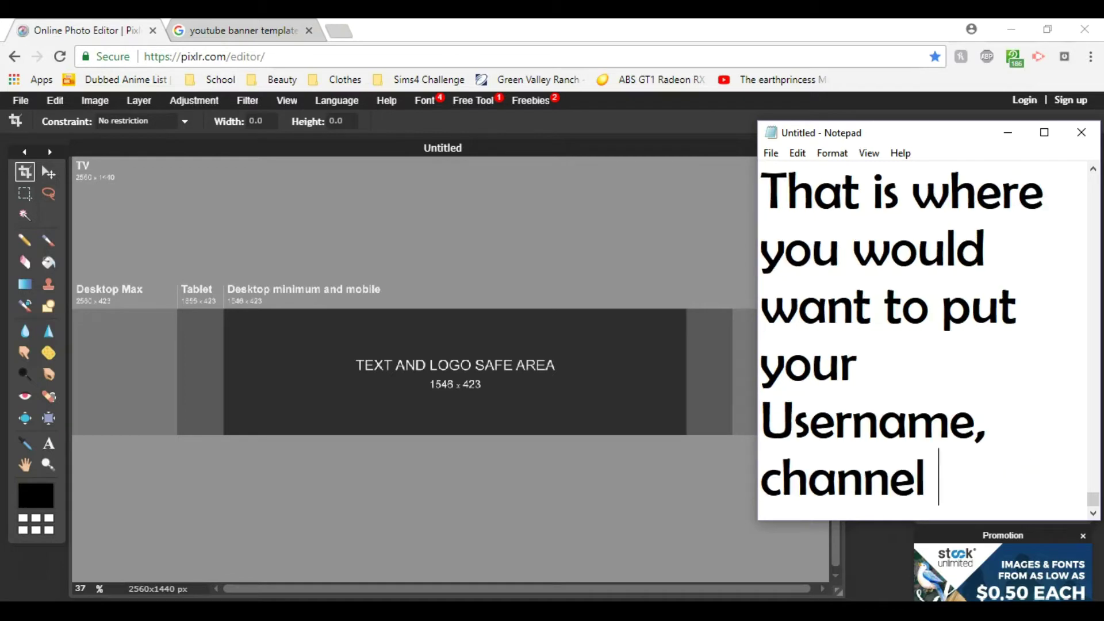
type("name, or logo.")
key("Return")
key("Return")
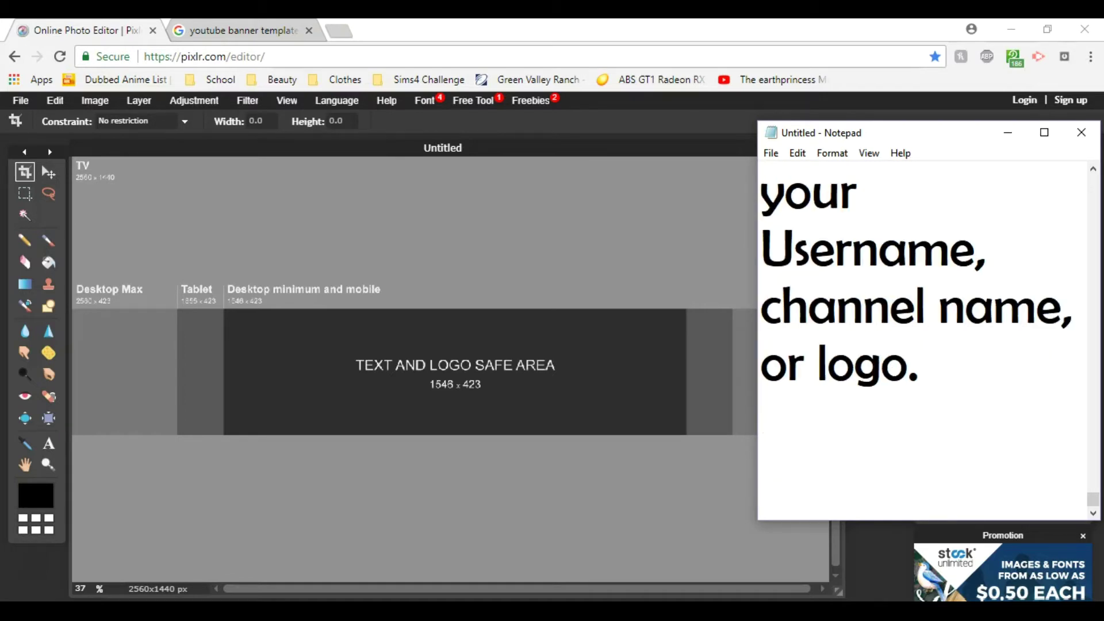
Explain the tablet area by writing "The second darkest rectangle to the side is seen by tablets."
type("The second")
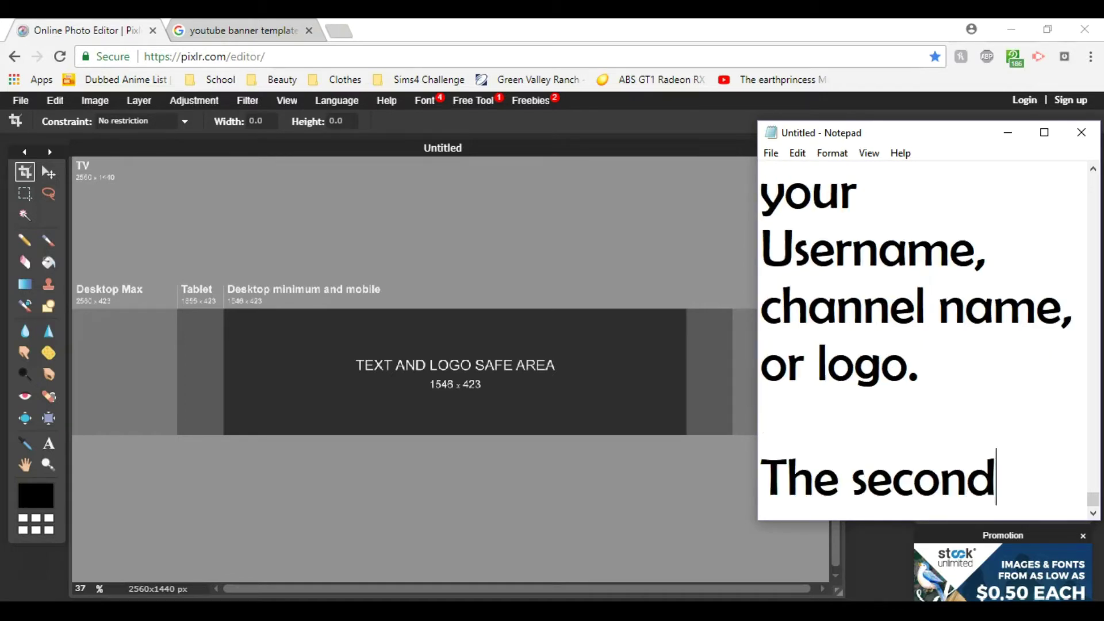
type(" darkest rec")
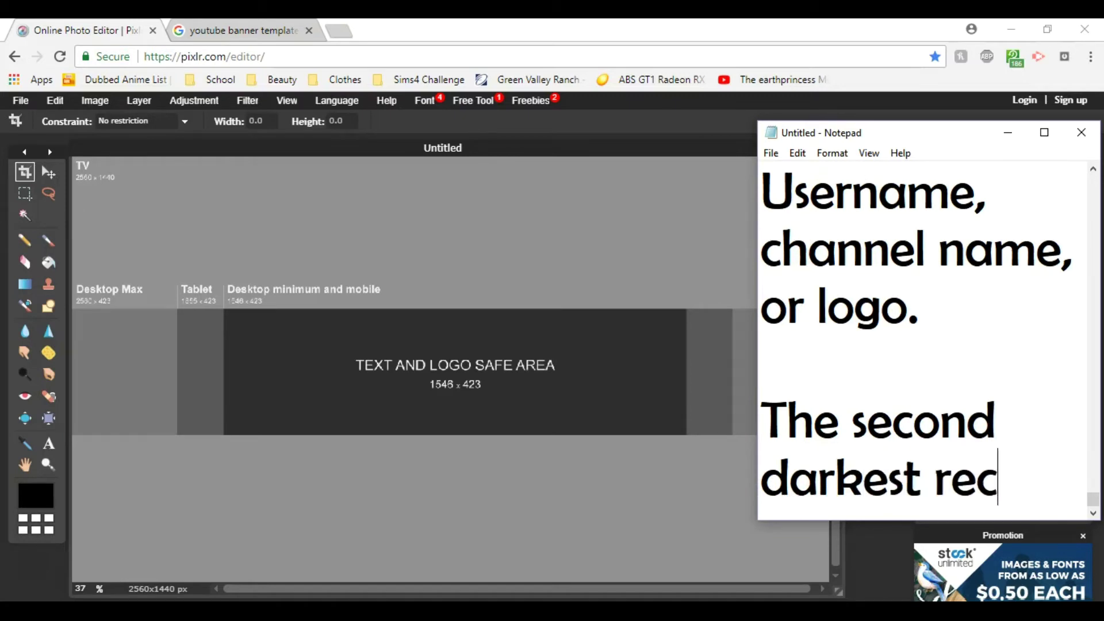
type("tangle to the side i")
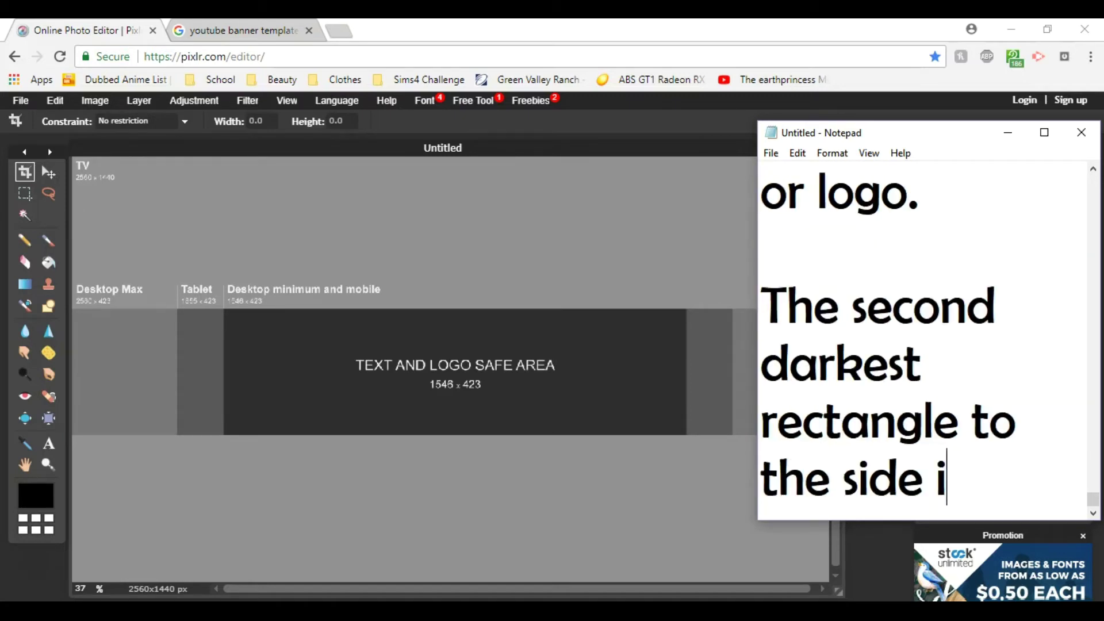
type("s sceen by")
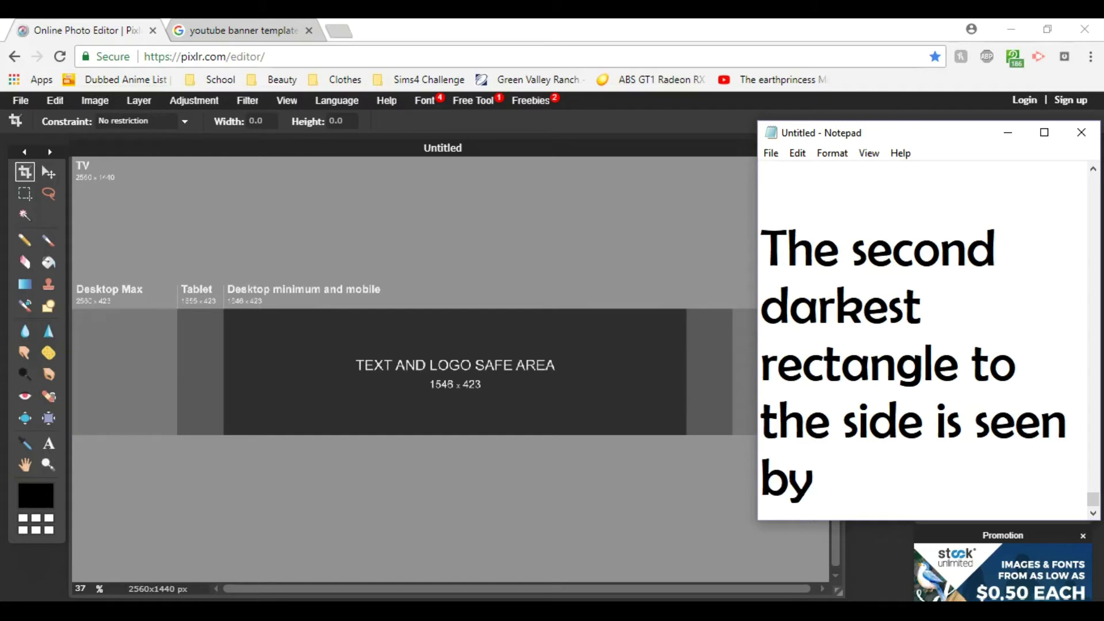
type(" tablets. And fi")
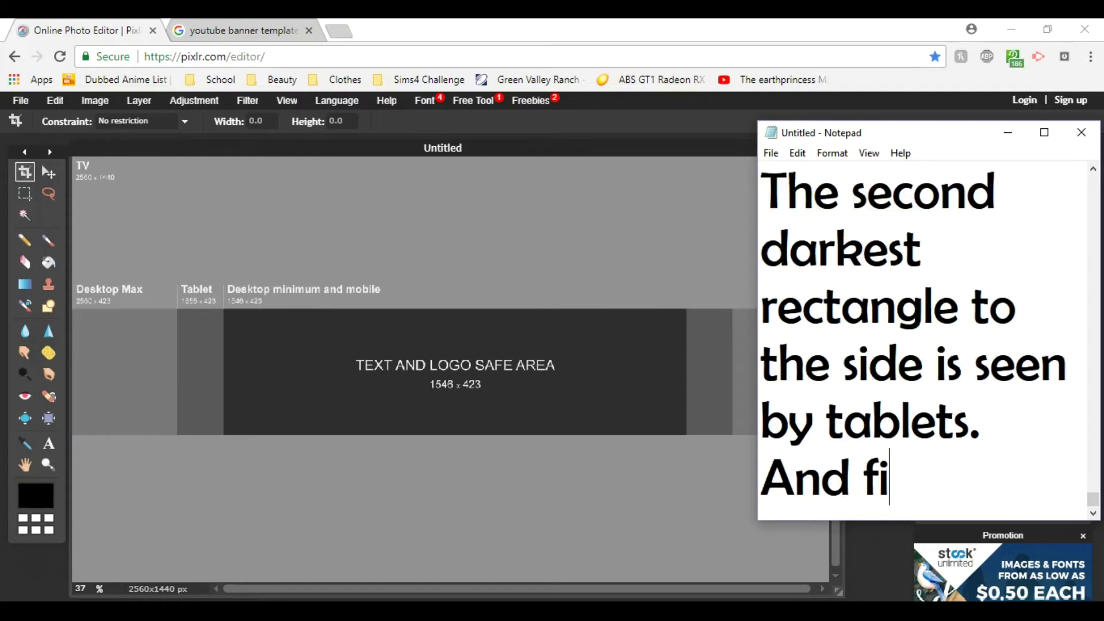
Complete the last sentence as "And finally you have the lighter one on the end that is able to be seen by desktops."
type("nally you have the light")
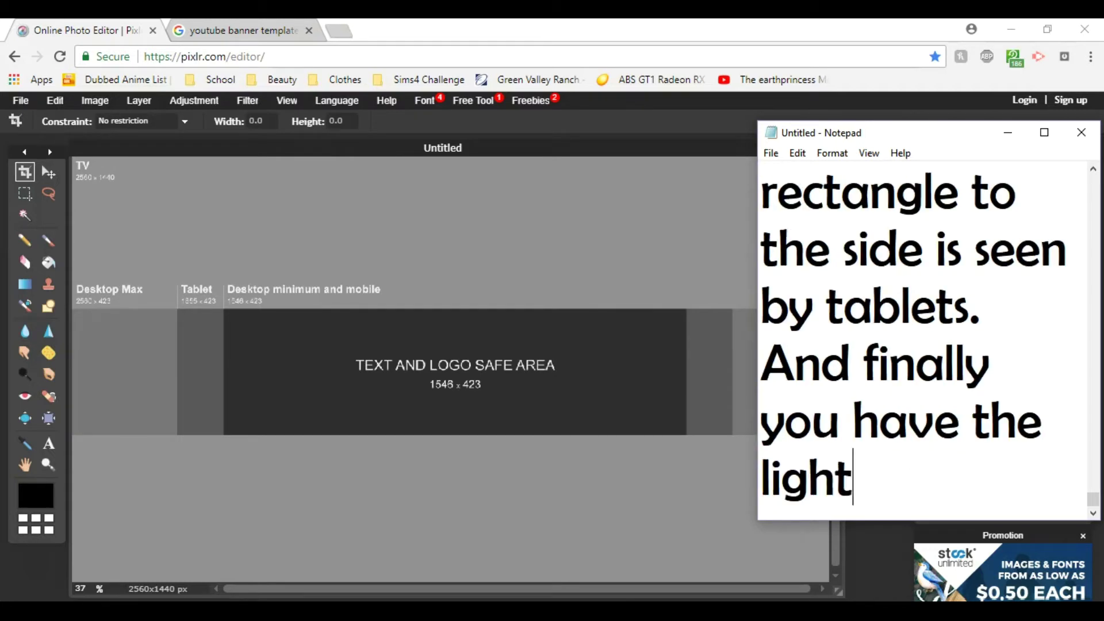
type("er one on the ")
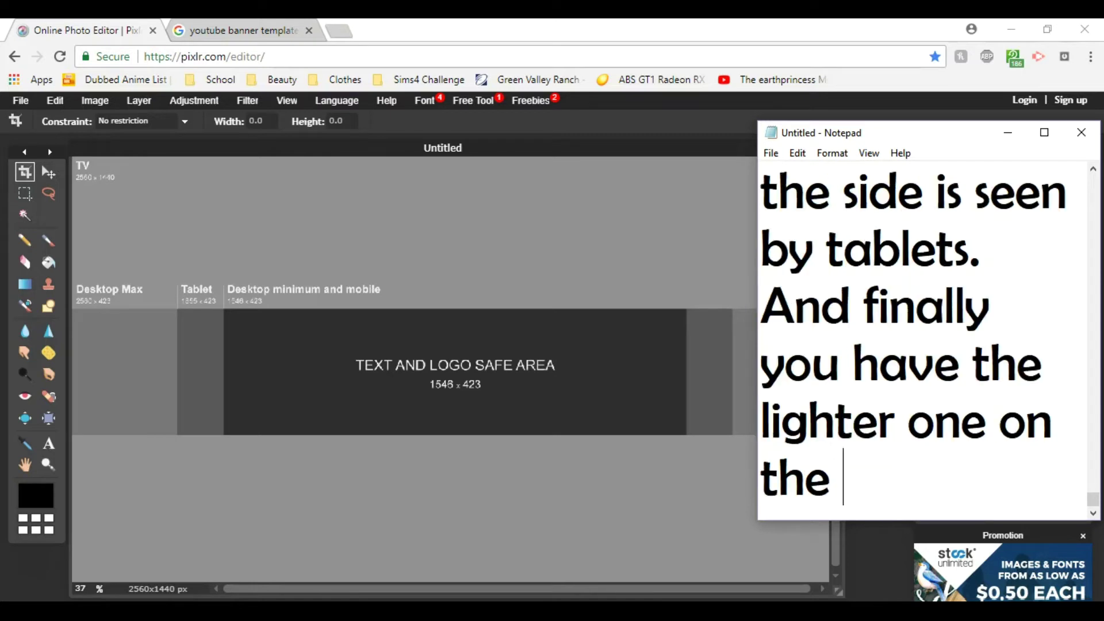
type("end that is ab")
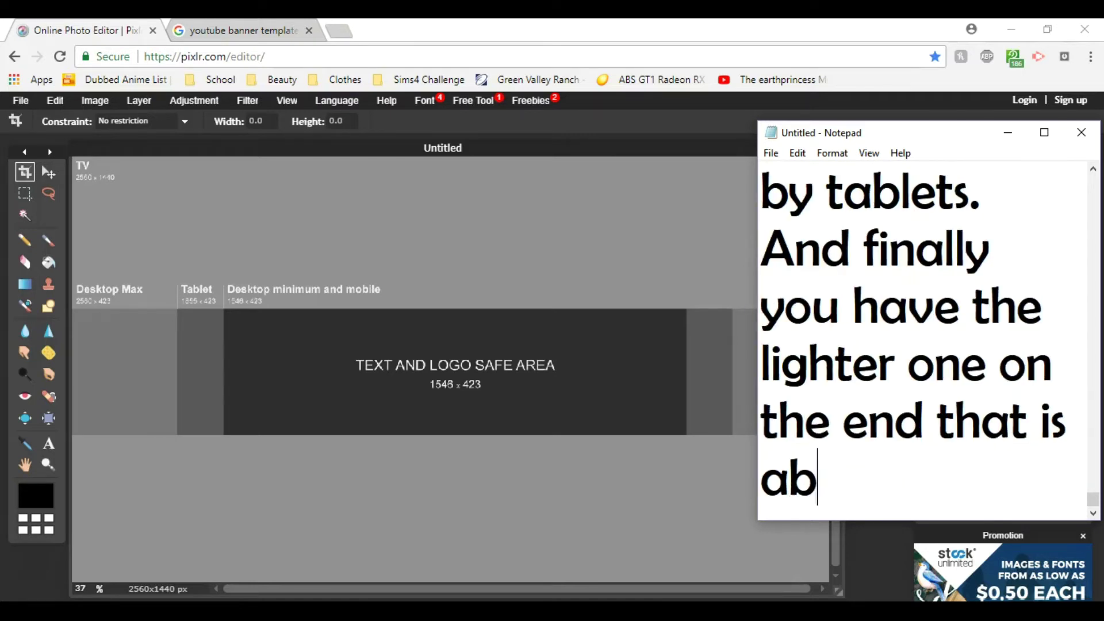
type("le to be seen by desktops.")
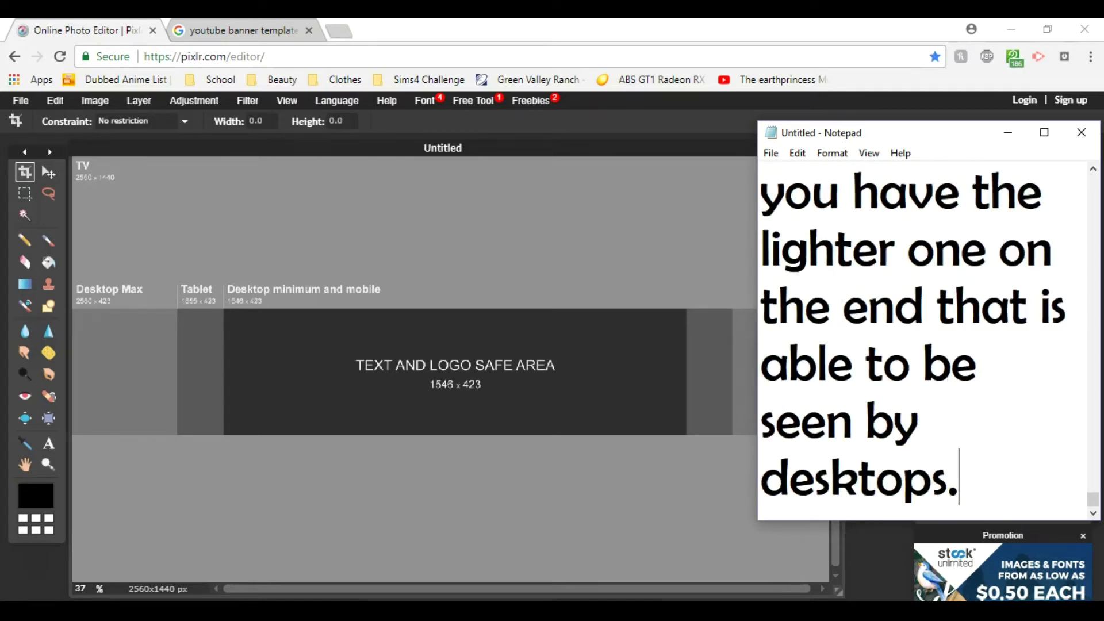
Write a new paragraph: "You want to make the entire page nice so that people will like what they see no matter how they view it."
key("Return")
key("Return")
type("You want to make the entire page nice so that ")
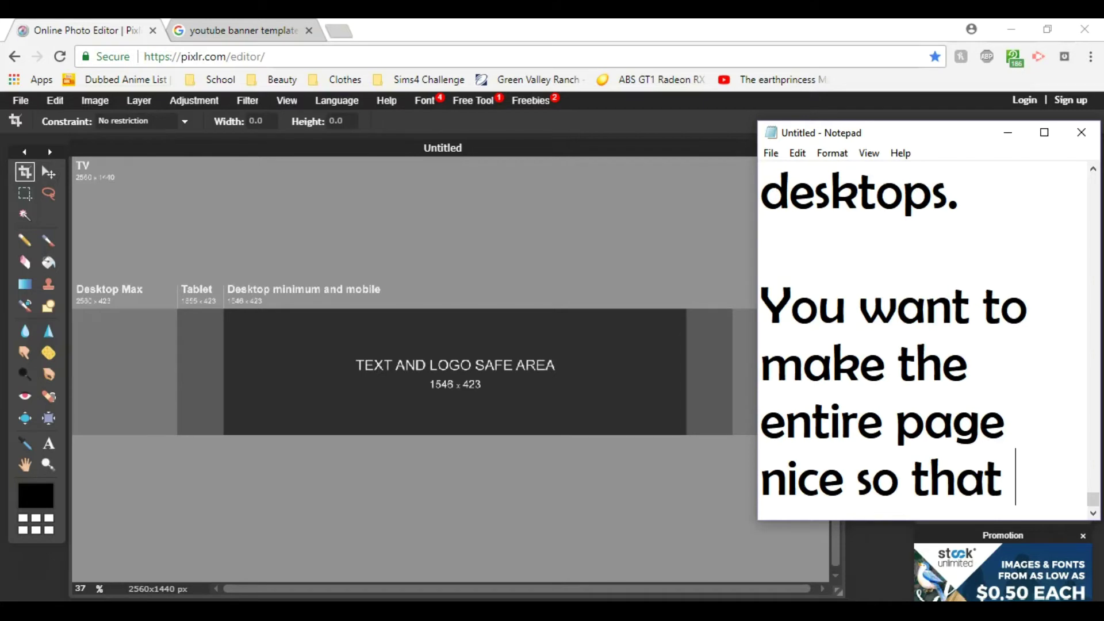
type("people w")
type(" will like wha ")
type("they se")
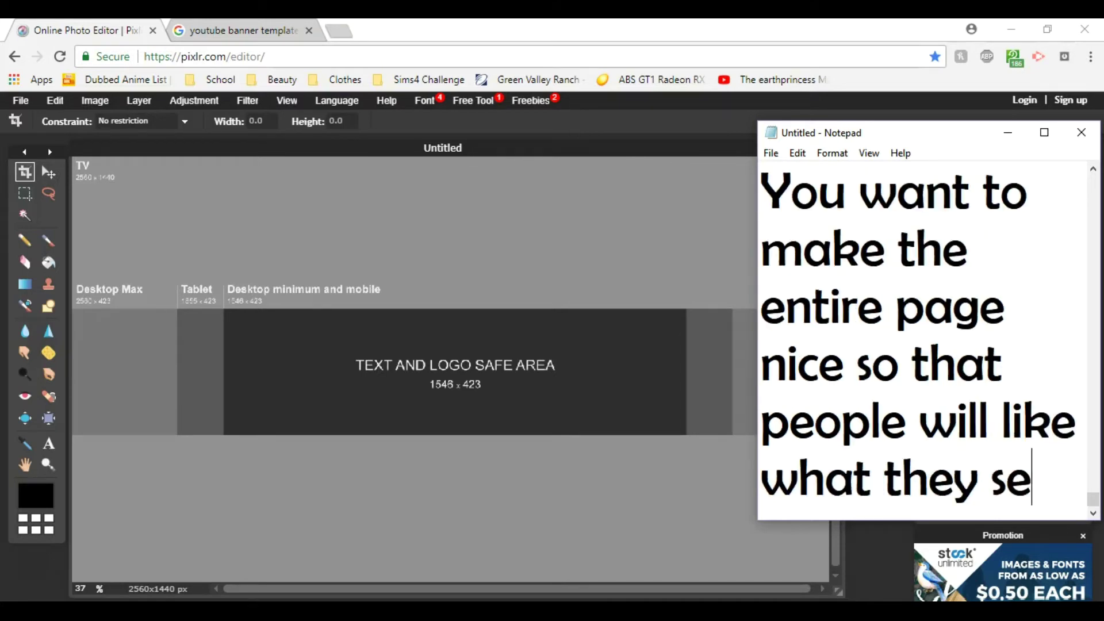
type("e no matter how they view it.")
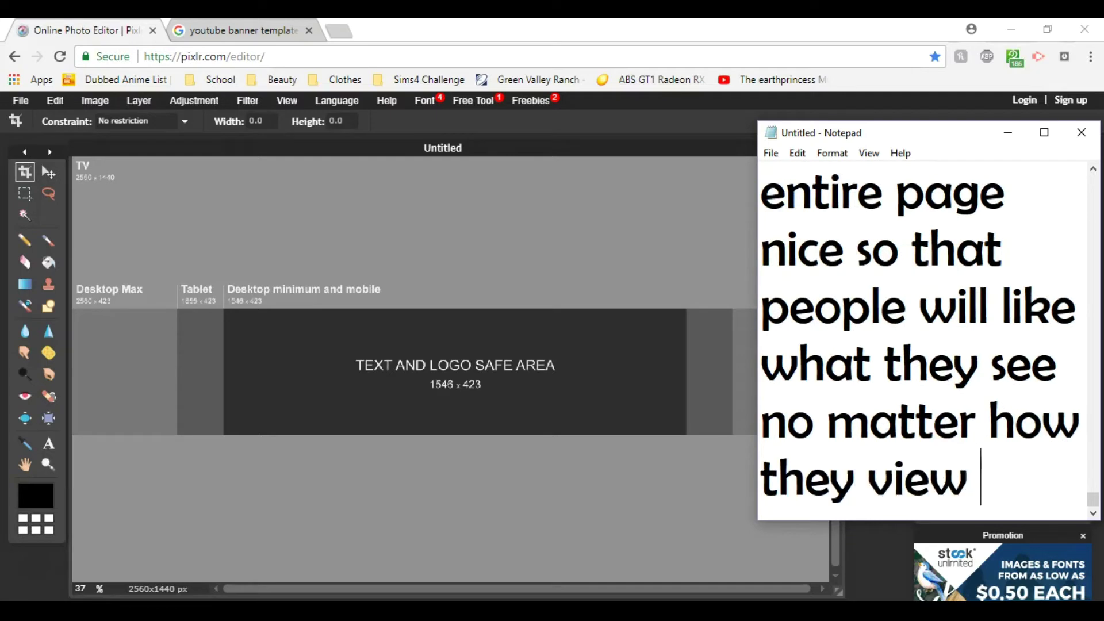
Add the paragraphs "Let's add the logo." and "I'll be adding the logo of my second channel JulieAnnie and You."
key("Return")
key("Return")
type("Let's add the logo.")
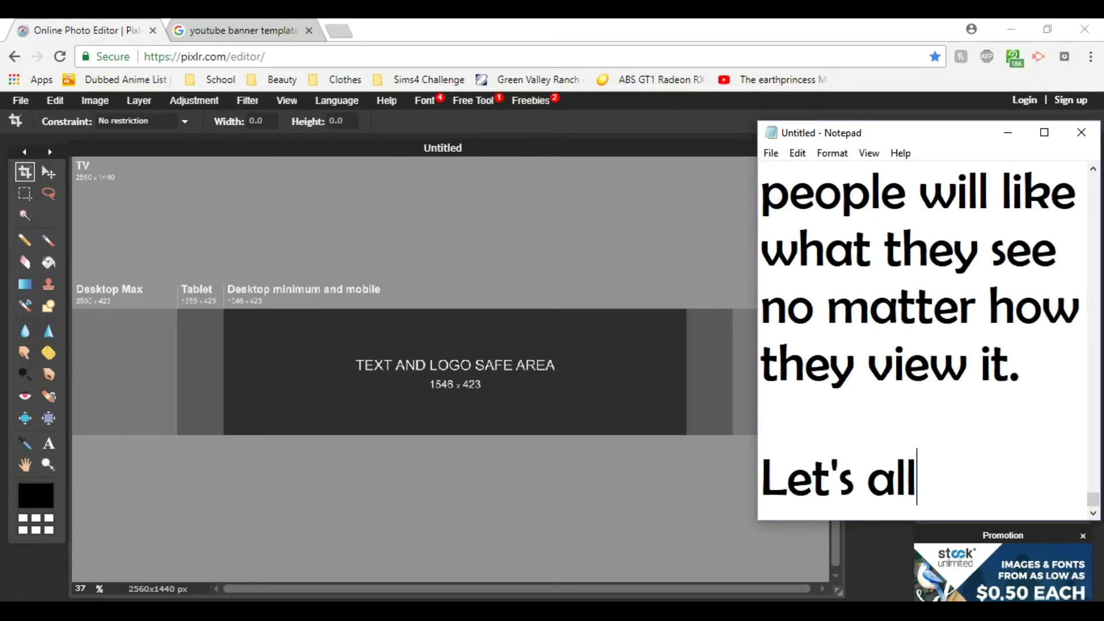
key("Return")
key("Return")
type("I'll be a")
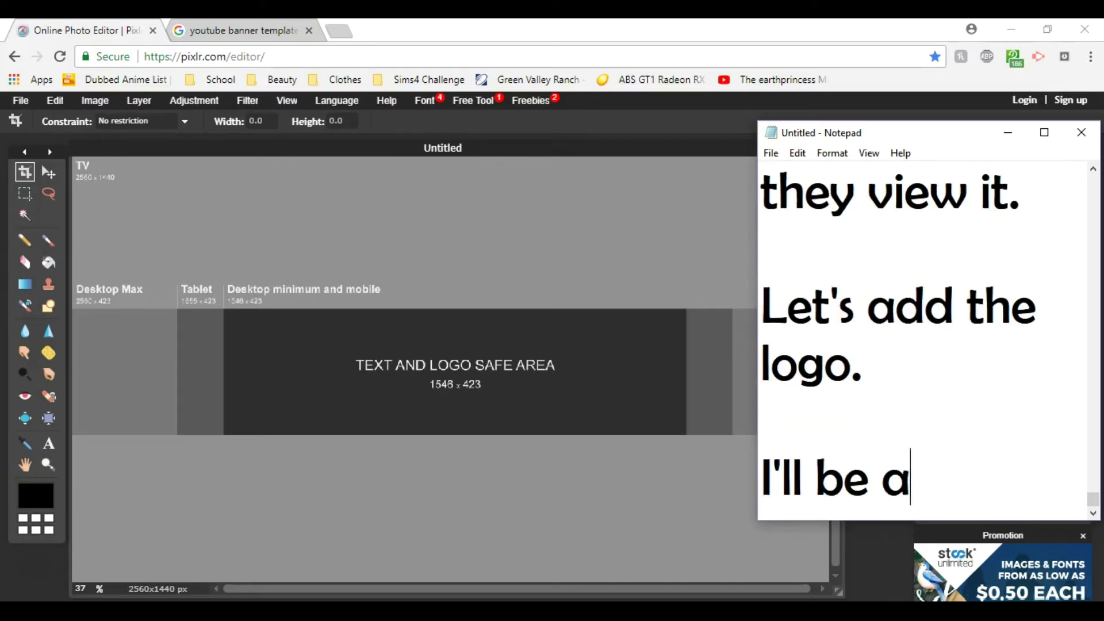
type("dding the logo of my s")
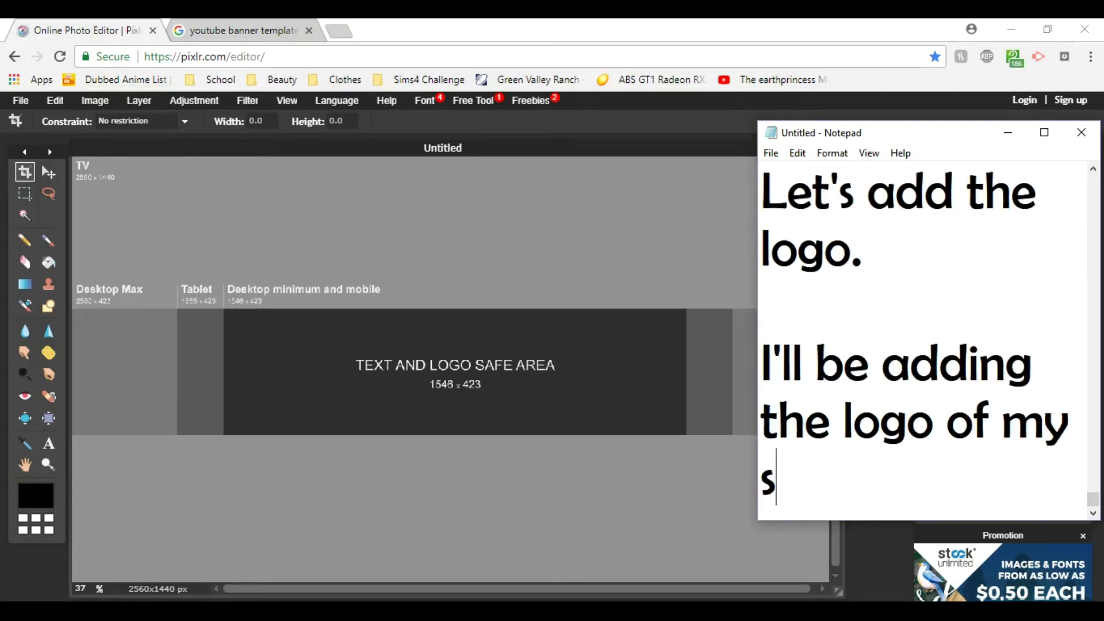
type("econd channel JulieAnnie and You.")
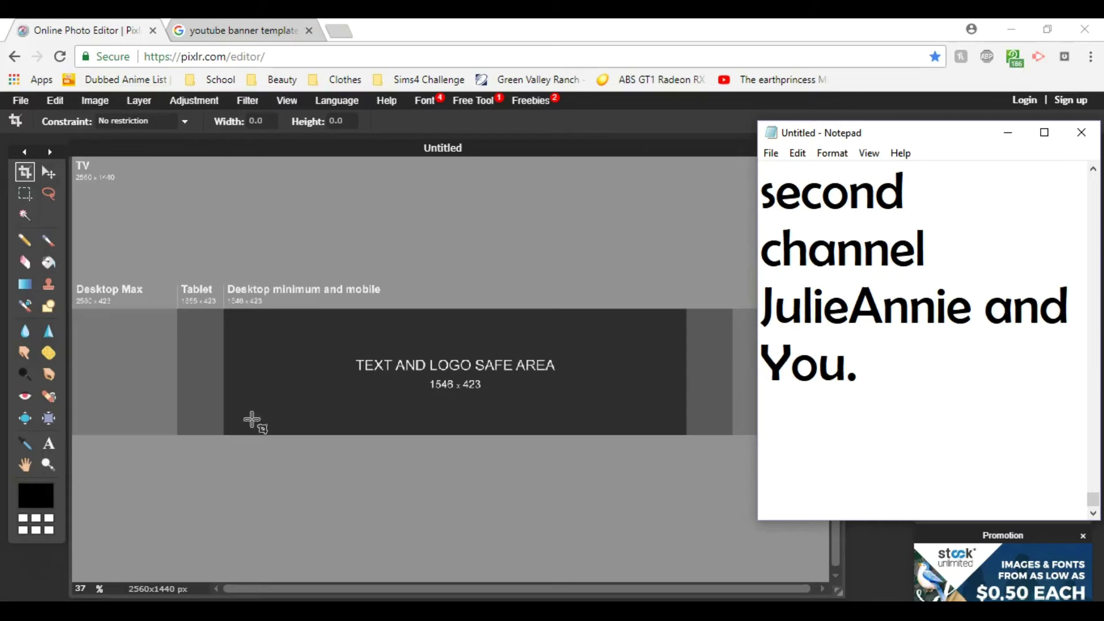
Write "To add words to this screen you go to the far left side of the page, there is an A there and you click that."
key("Return")
key("Return")
type("To add a")
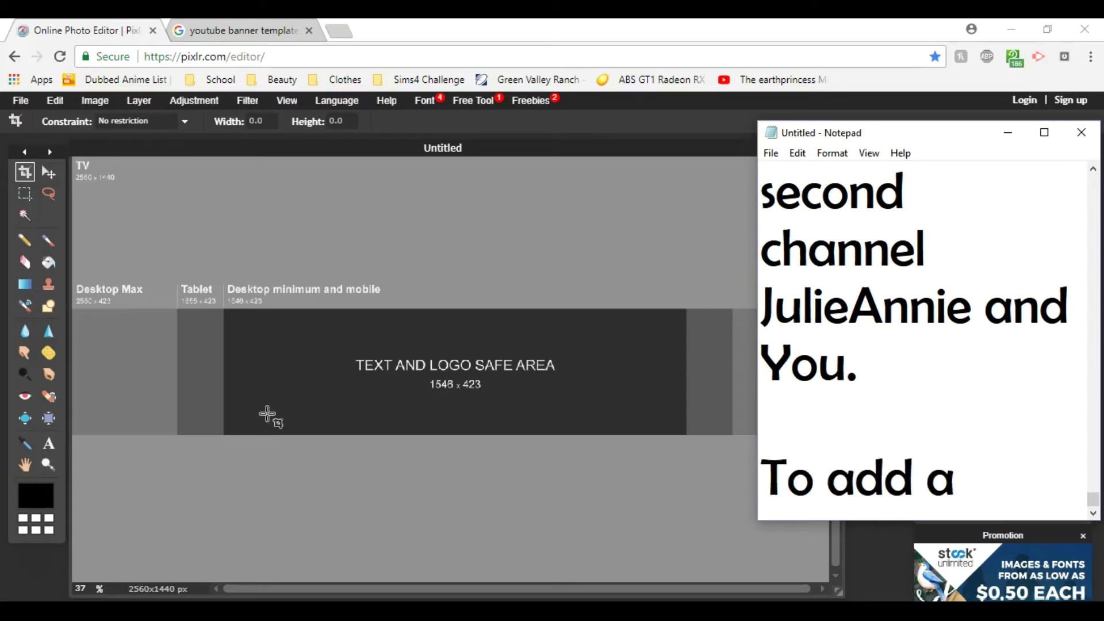
key("BackSpace")
type("words to this scree")
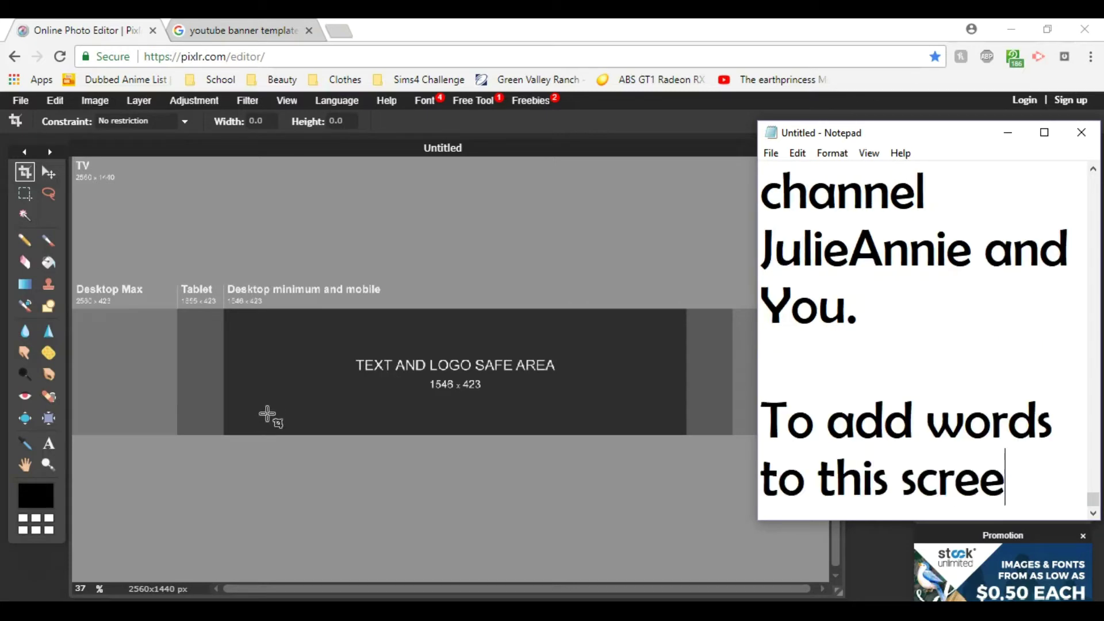
type("n you go to the fa")
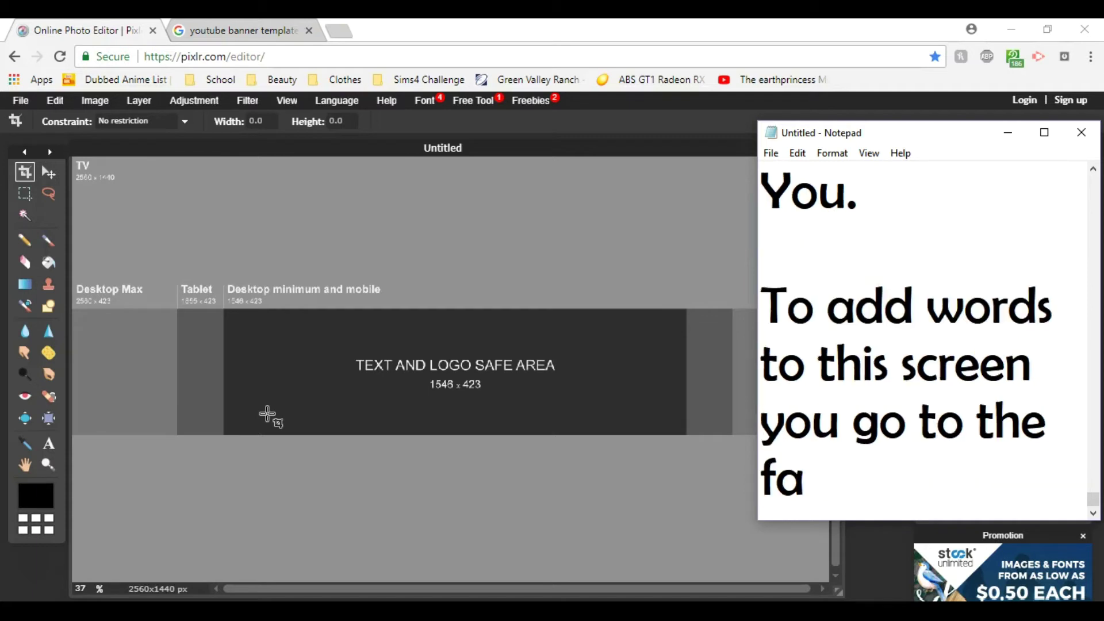
type("r left side of the page, there is an A")
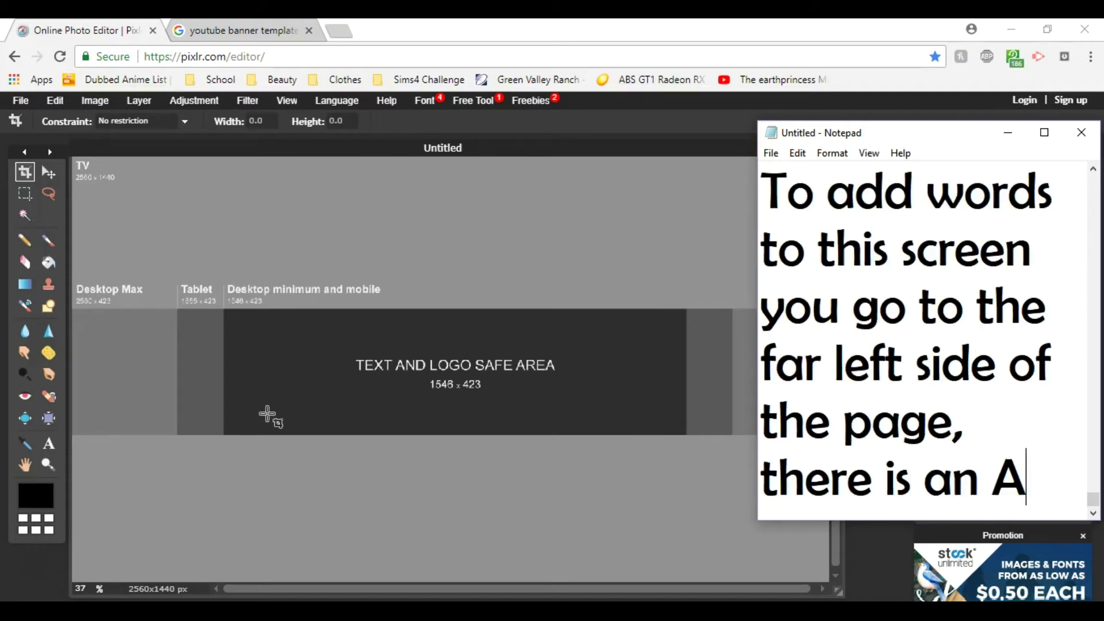
type(" there and you click that.")
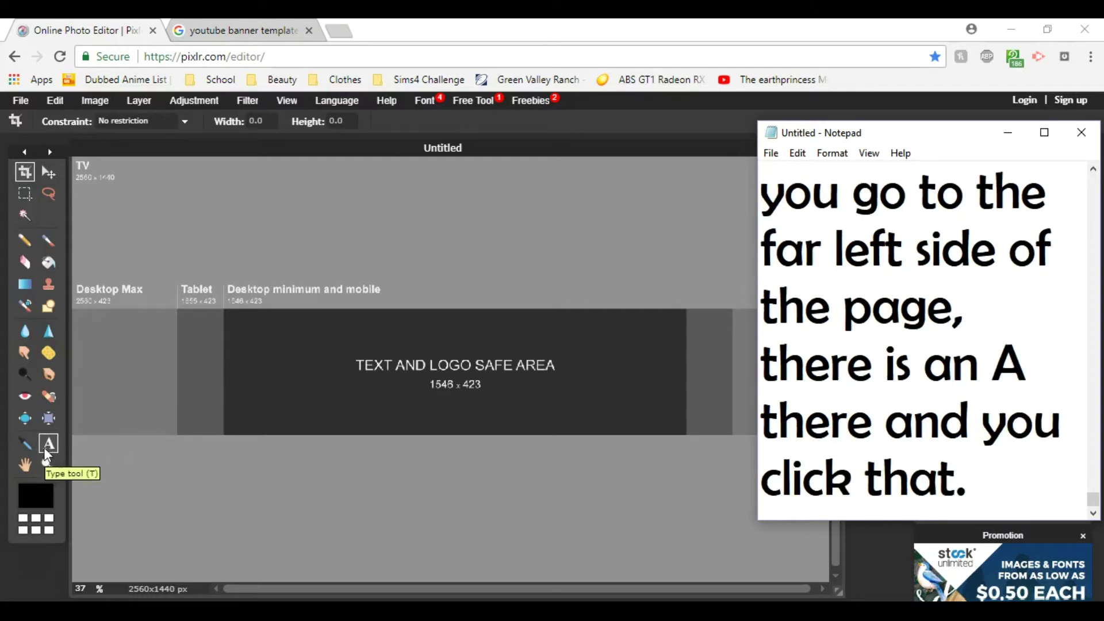
Start a new text object inside the template's safe area with the Type tool, and switch back to Notepad
left_click(43, 447)
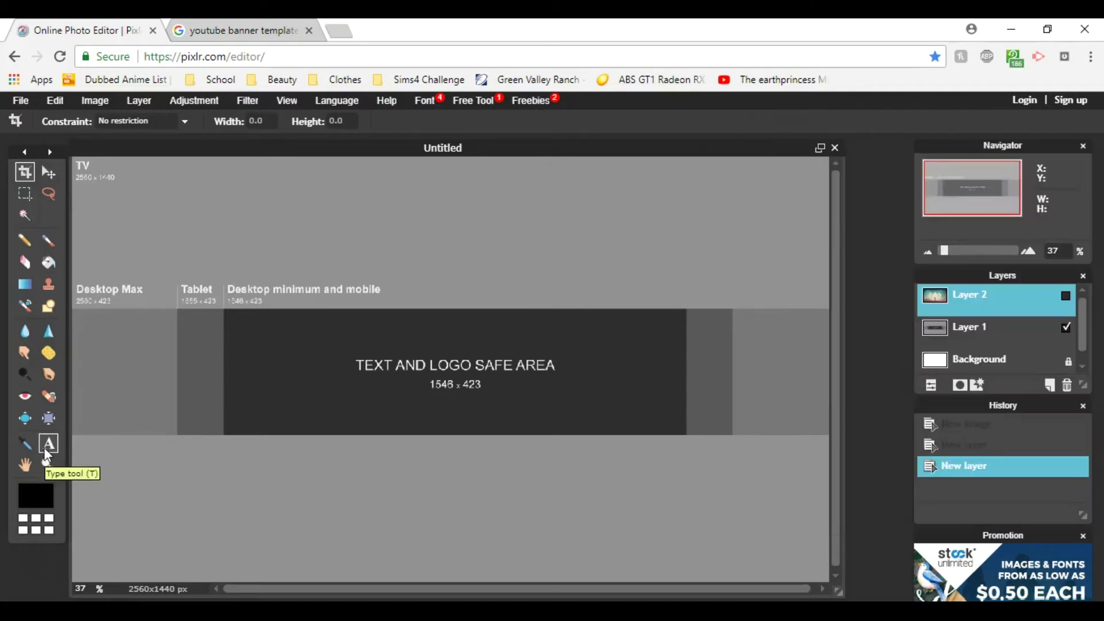
left_click(327, 373)
key("alt+Tab")
Begin the next sentence with "Click anywhere on the screen to bring up this little tool which lets you"
type(". ")
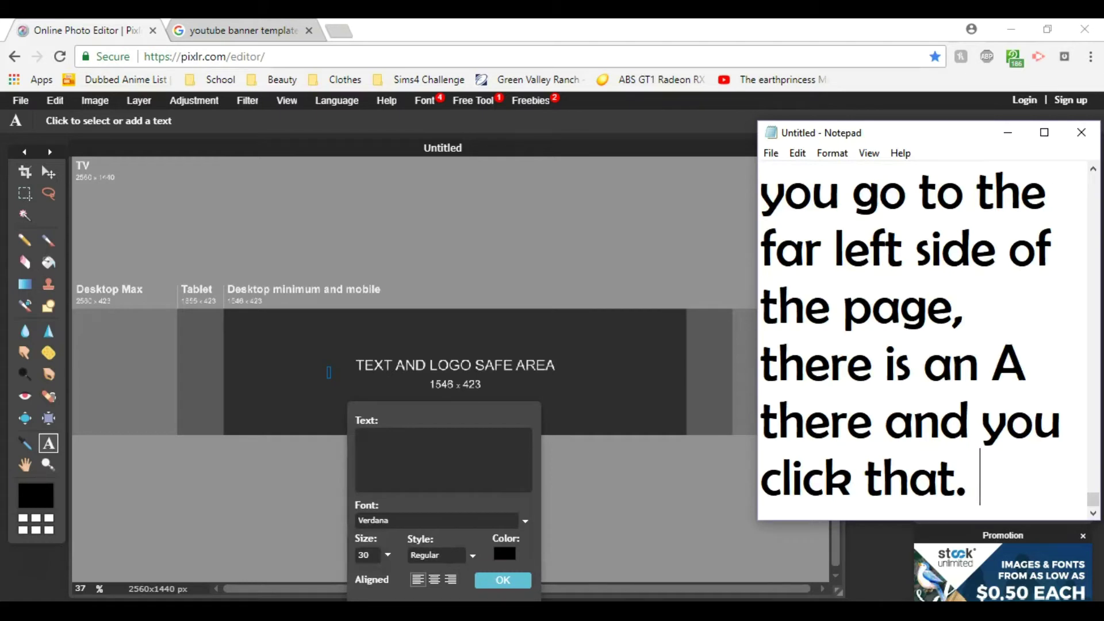
type("Click anywhere on the scree")
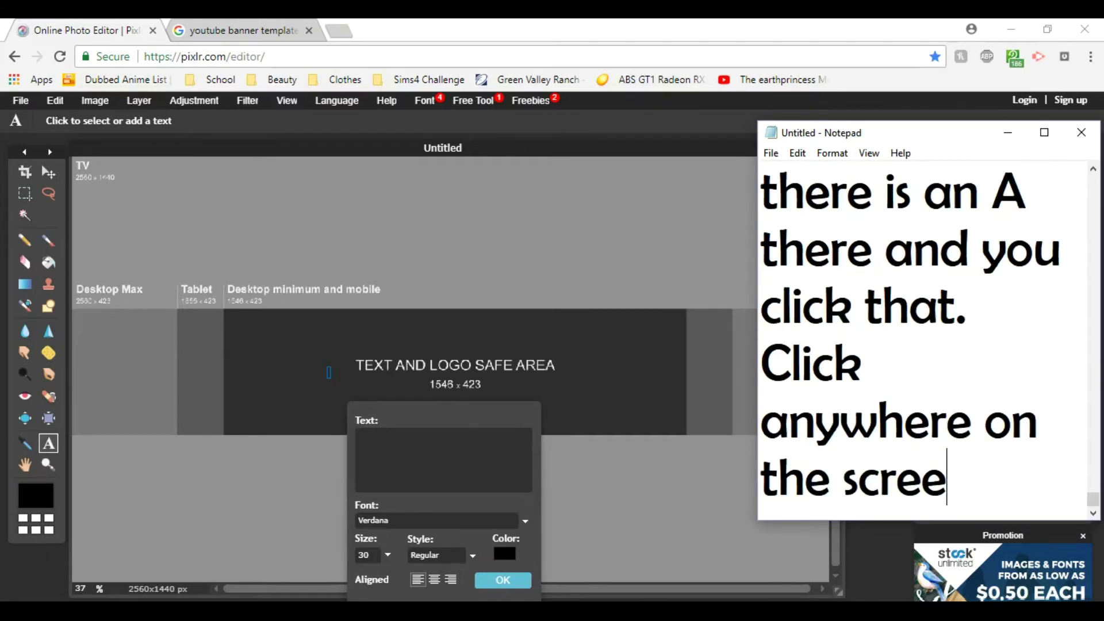
type("n to bring up this li")
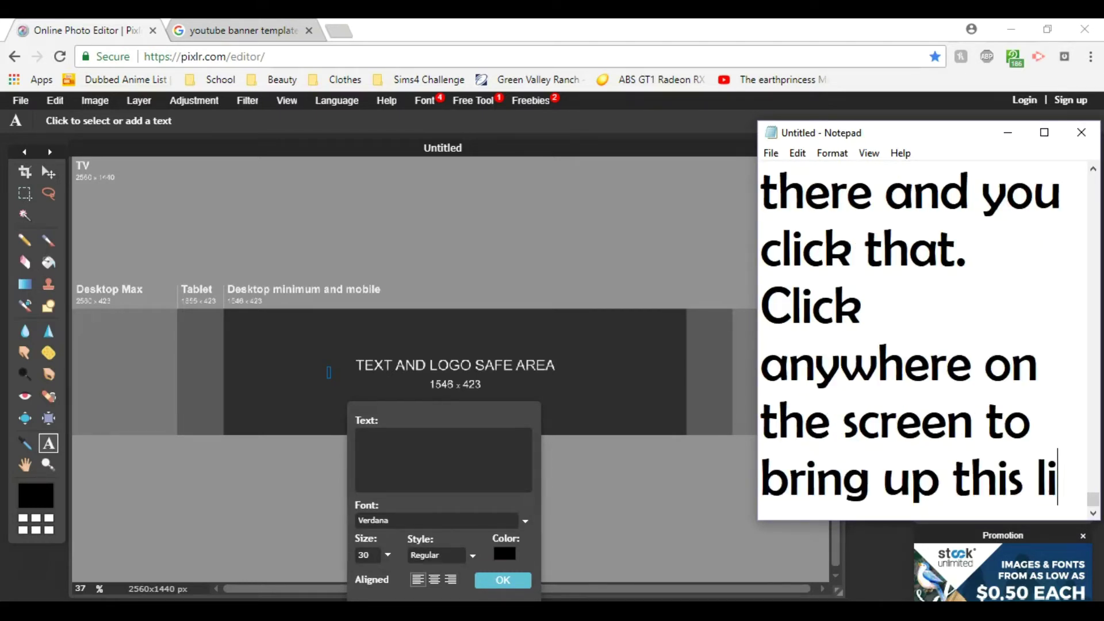
type("ttle too")
type("l which lets you ty")
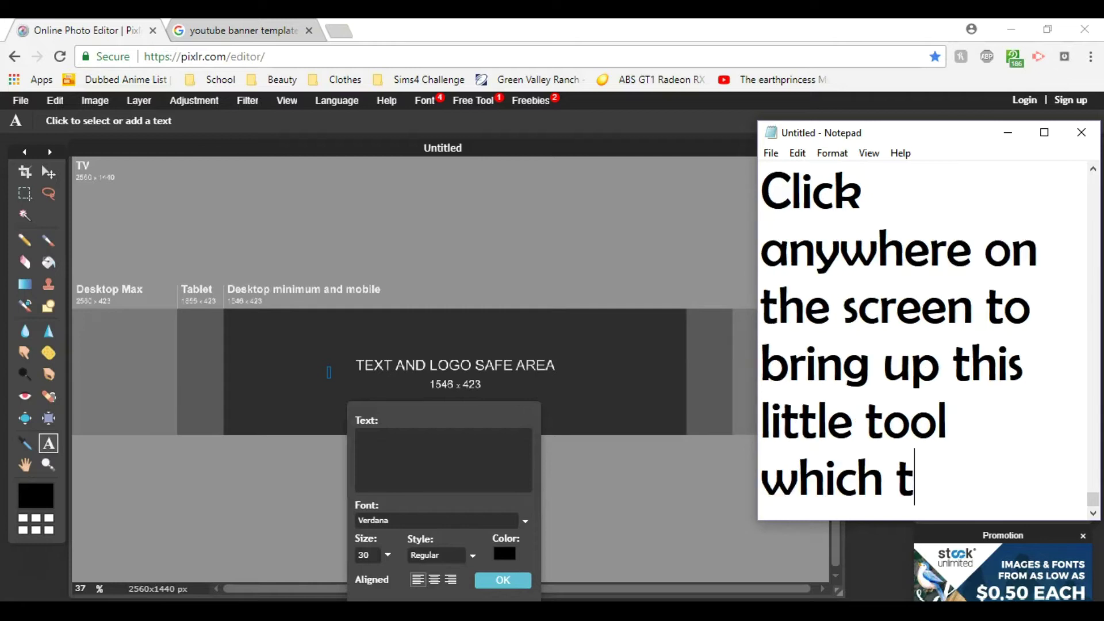
Finish the sentence with "type whatever it is you'd like and you can change font, color, size, style, and placement of the text you create."
type("pe whatever it if you")
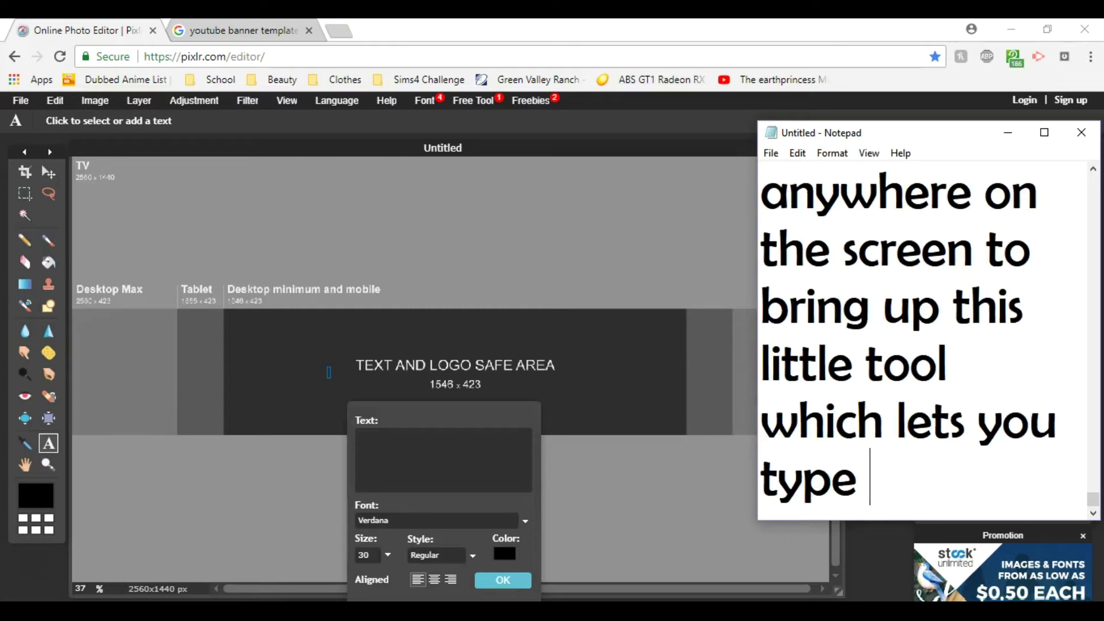
key("BackSpace")
key("BackSpace")
key("BackSpace")
key("BackSpace")
key("BackSpace")
type("s you'd like and you ")
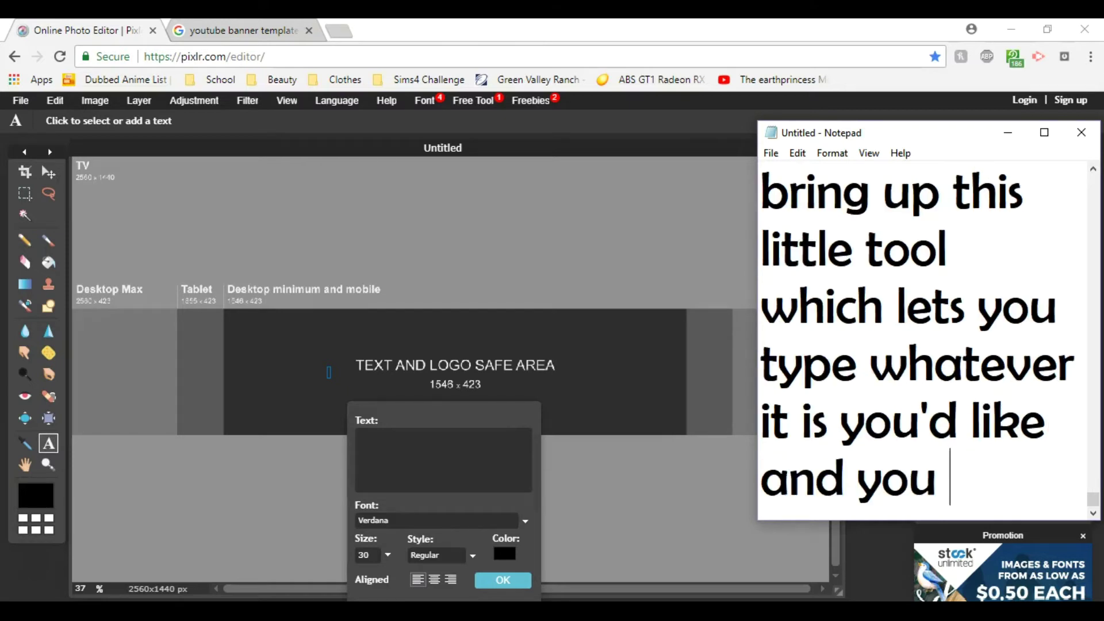
type("can change font, ")
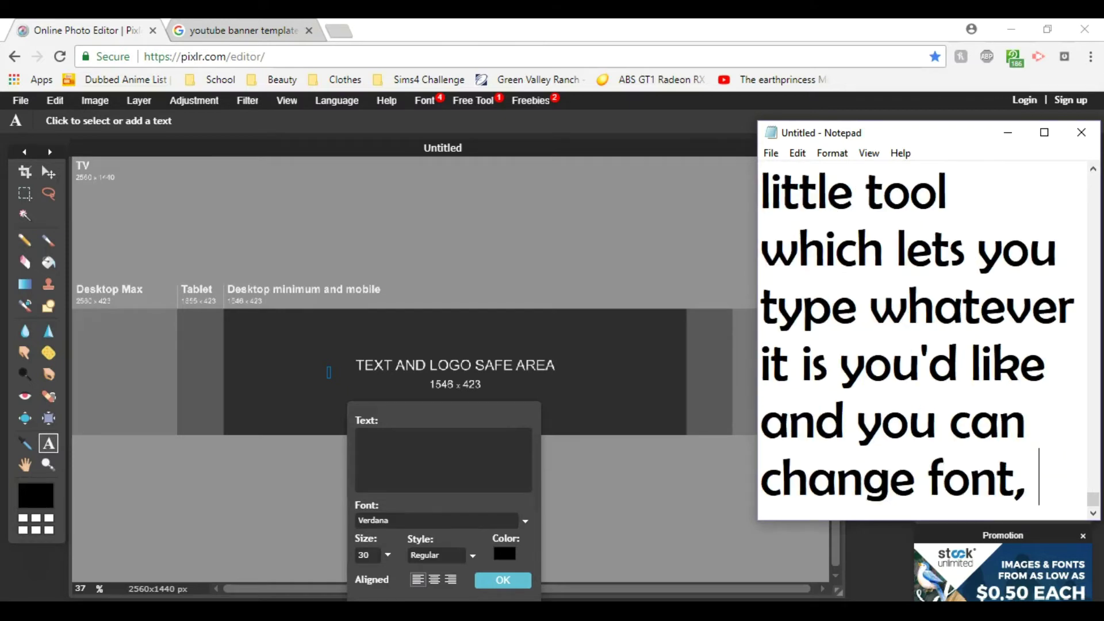
type("color, size, style, and placement of the text you create.")
In Pixlr, enter "JulieAnnie And You" in the new text object, accepting black (000000) as its color
left_click(422, 411)
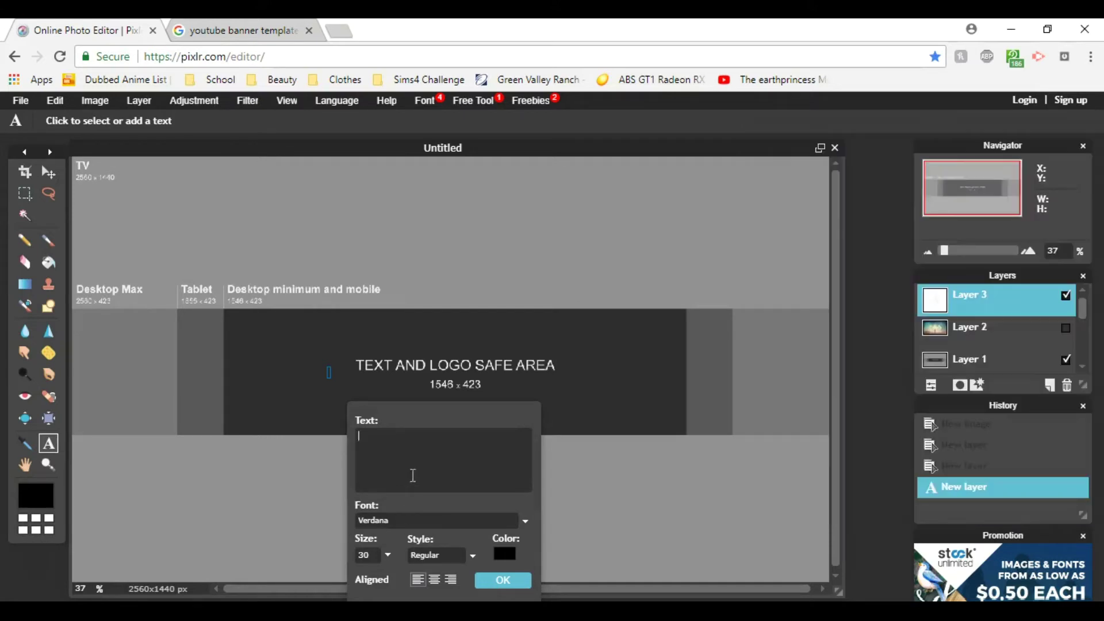
left_click_drag(422, 411, 542, 305)
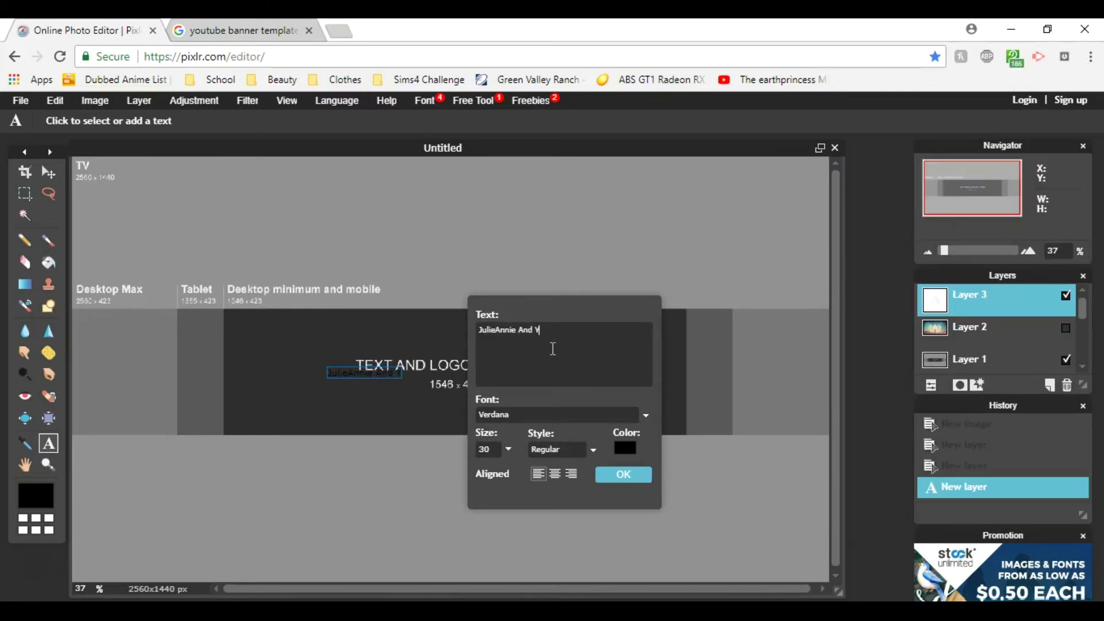
left_click(625, 448)
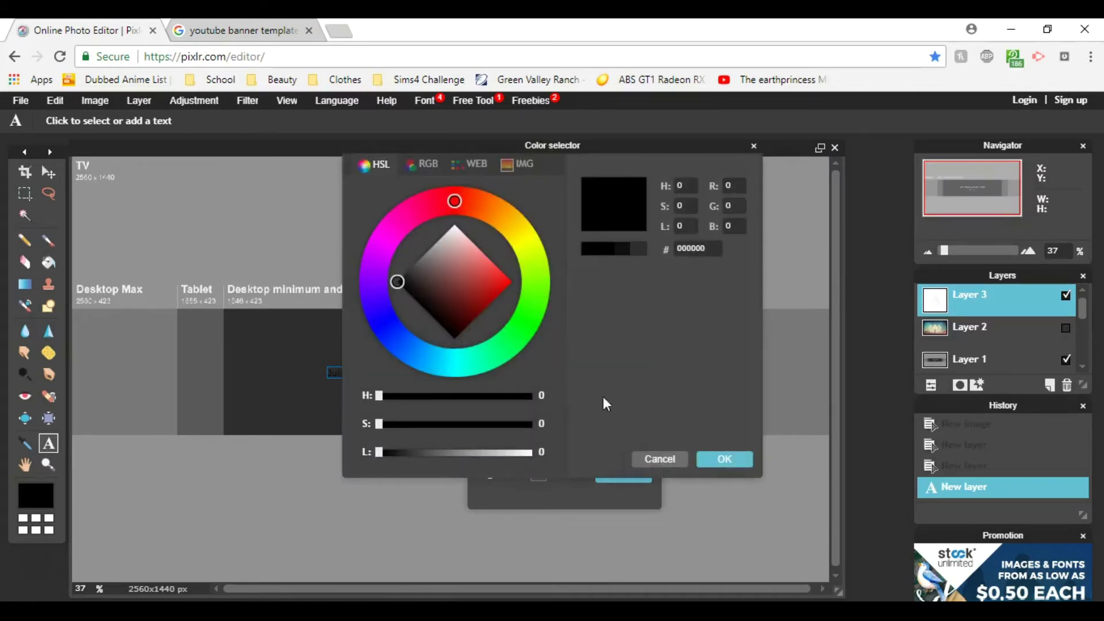
left_click(719, 460)
Preview the text over the background picture by showing Layer 2 briefly and hiding it again
left_click(974, 339)
left_click(1065, 329)
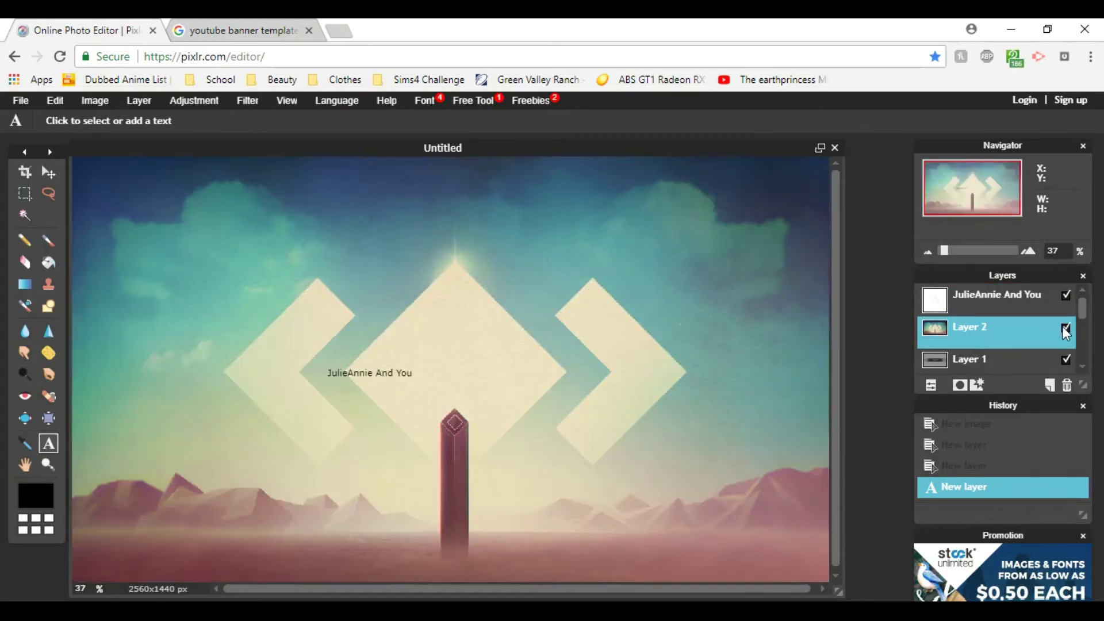
left_click(1066, 329)
Edit the channel-name text to use the AR BONNIE font at size 303 and shift it within the safe area
left_click(352, 374)
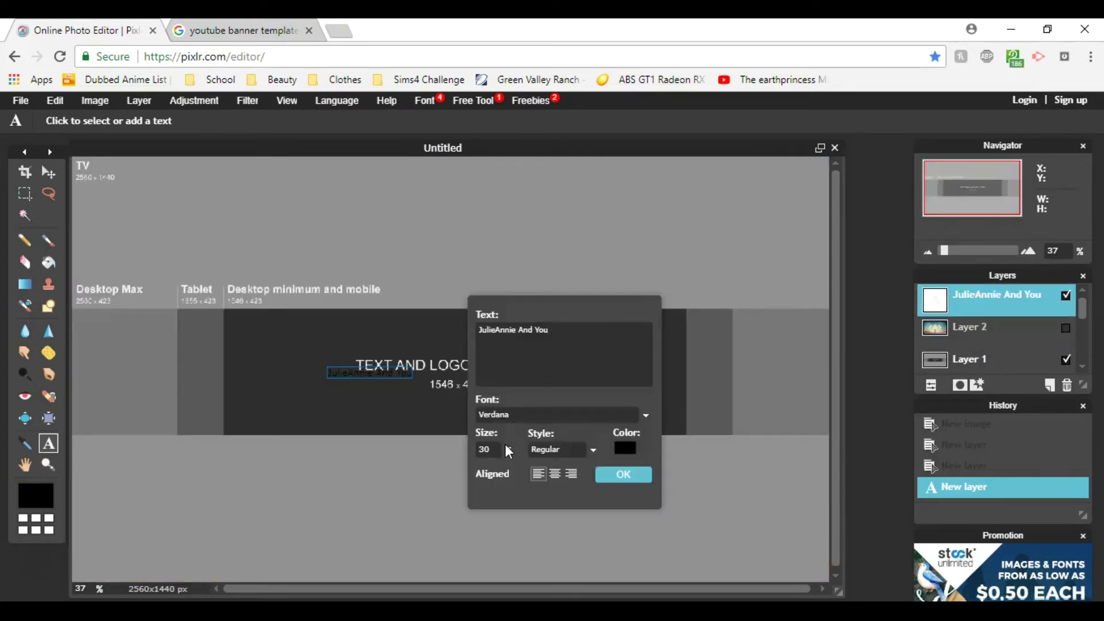
left_click(633, 415)
left_click(552, 460)
left_click(504, 450)
left_click_drag(439, 472, 453, 472)
left_click_drag(424, 418, 337, 384)
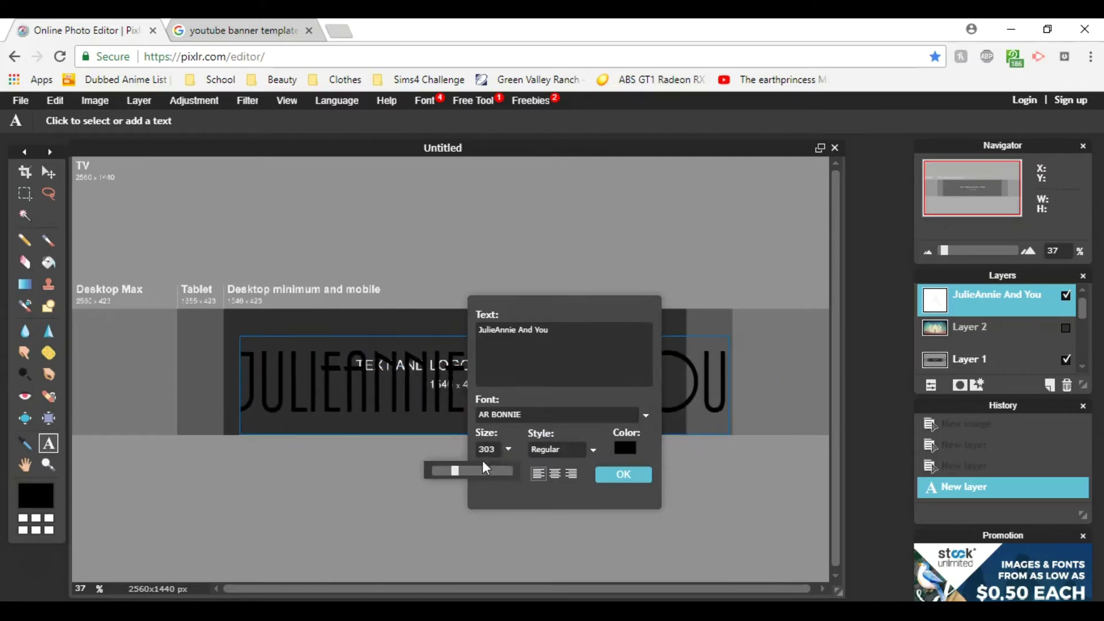
Set the channel-name text to the Algerian font at size 154, fit it along the safe area's lower edge, and accept it
left_click_drag(455, 471, 450, 469)
left_click_drag(587, 311, 830, 301)
left_click_drag(585, 334, 584, 334)
left_click(805, 405)
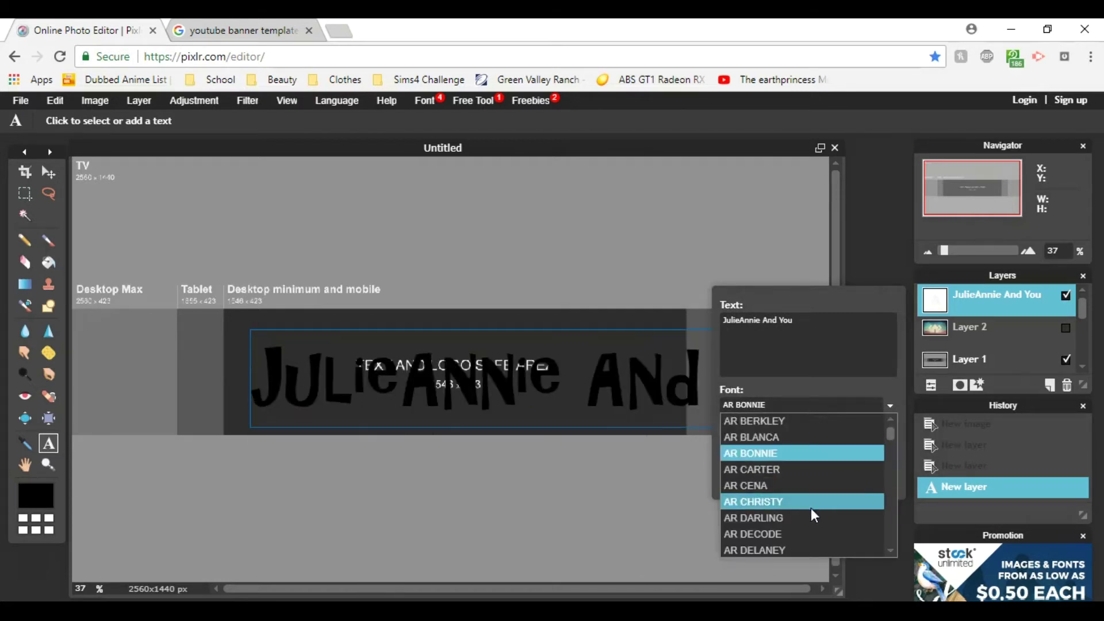
scroll(891, 440, "down", 4)
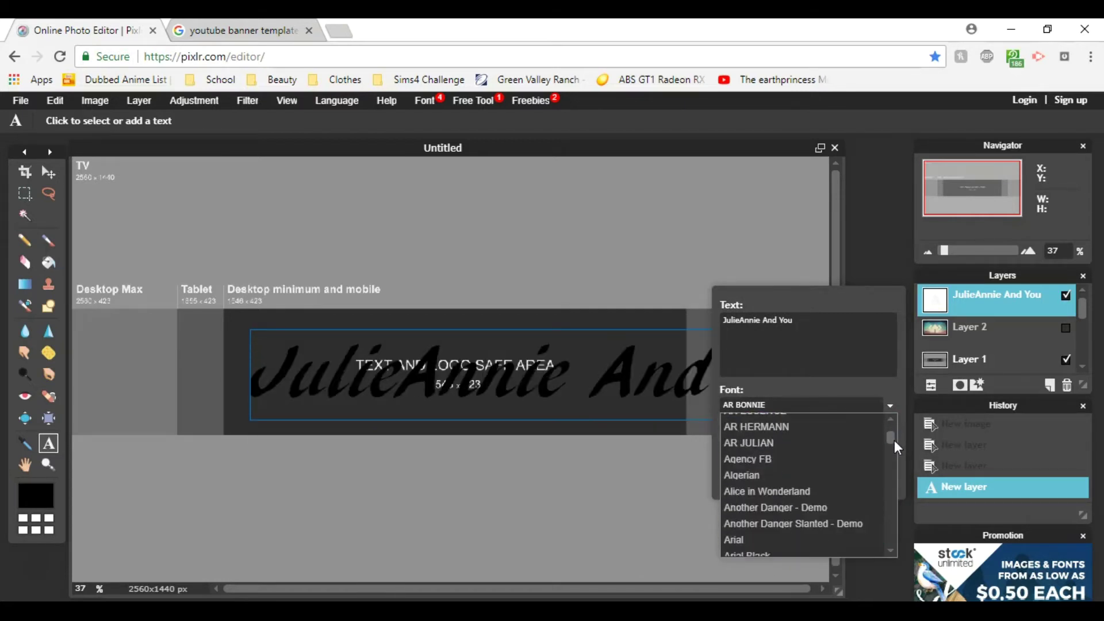
left_click(809, 475)
left_click_drag(753, 439, 688, 461)
left_click_drag(629, 391, 596, 414)
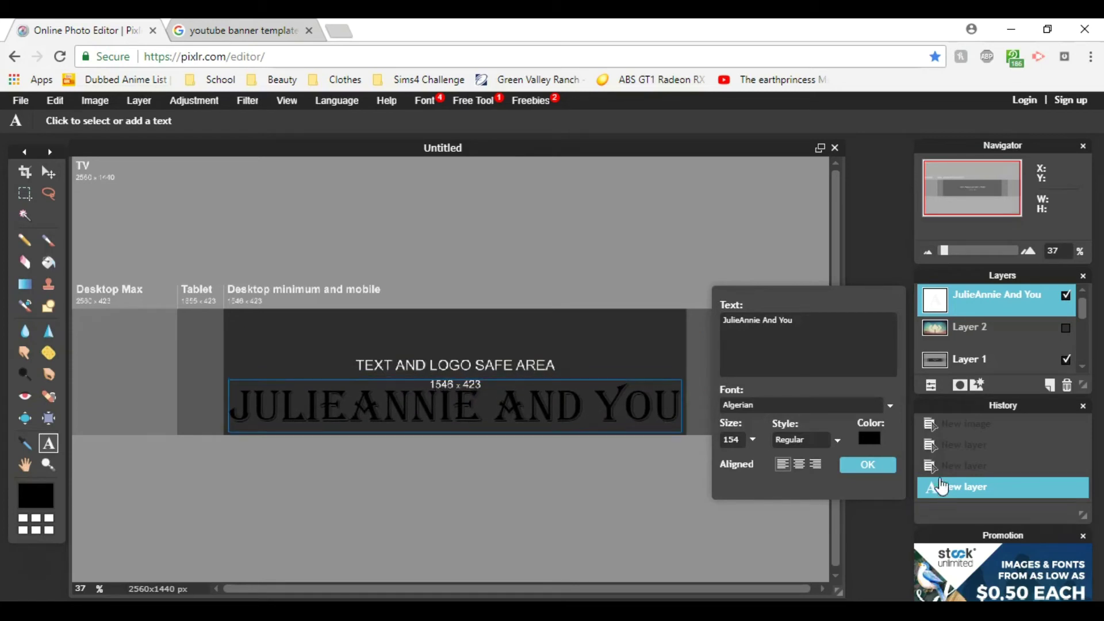
left_click(867, 466)
In Notepad, add "As you can see I've kept the wording within that darkest box. I'm gonna add the background to see if it looks good"
key("alt+Tab")
key("Return")
key("Return")
type("As you can see I've ke")
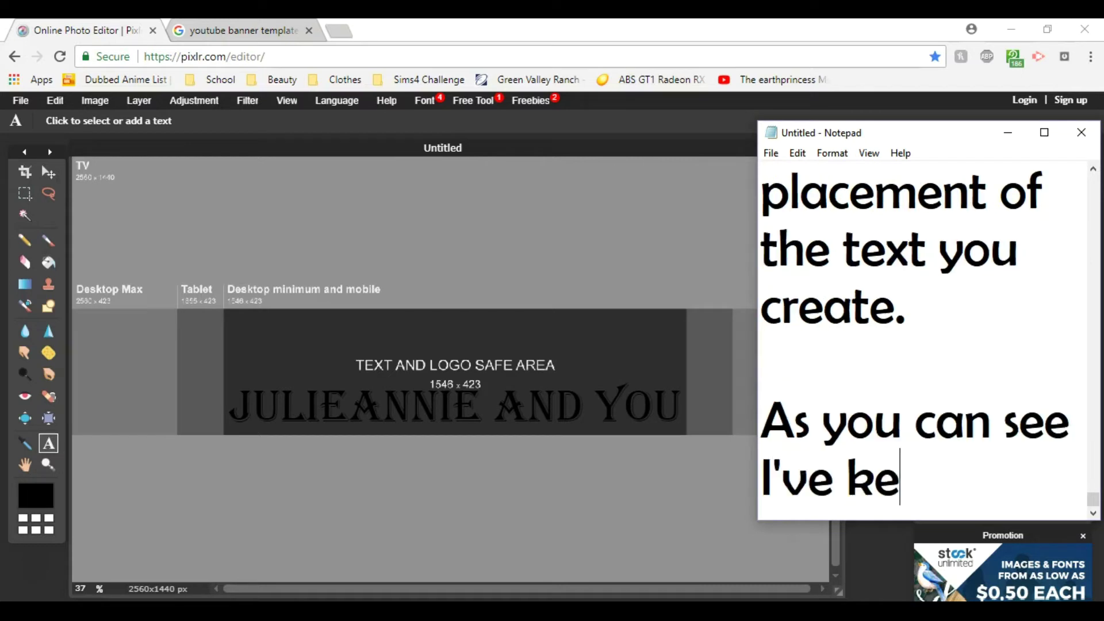
type("pt the working with")
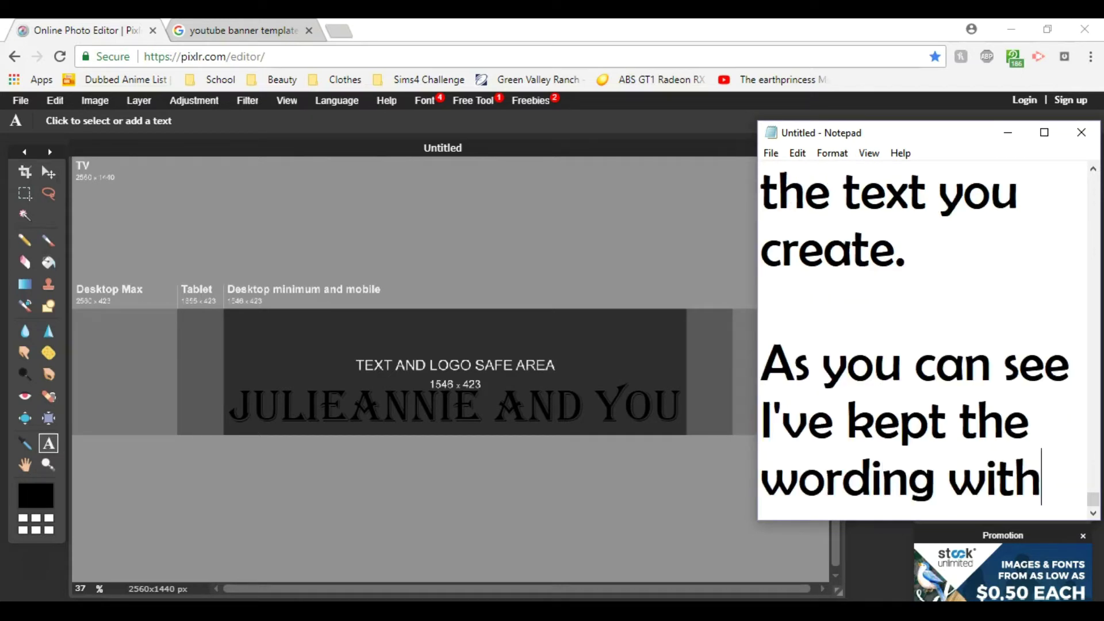
type("in that darkest bos. I'm gonna add the")
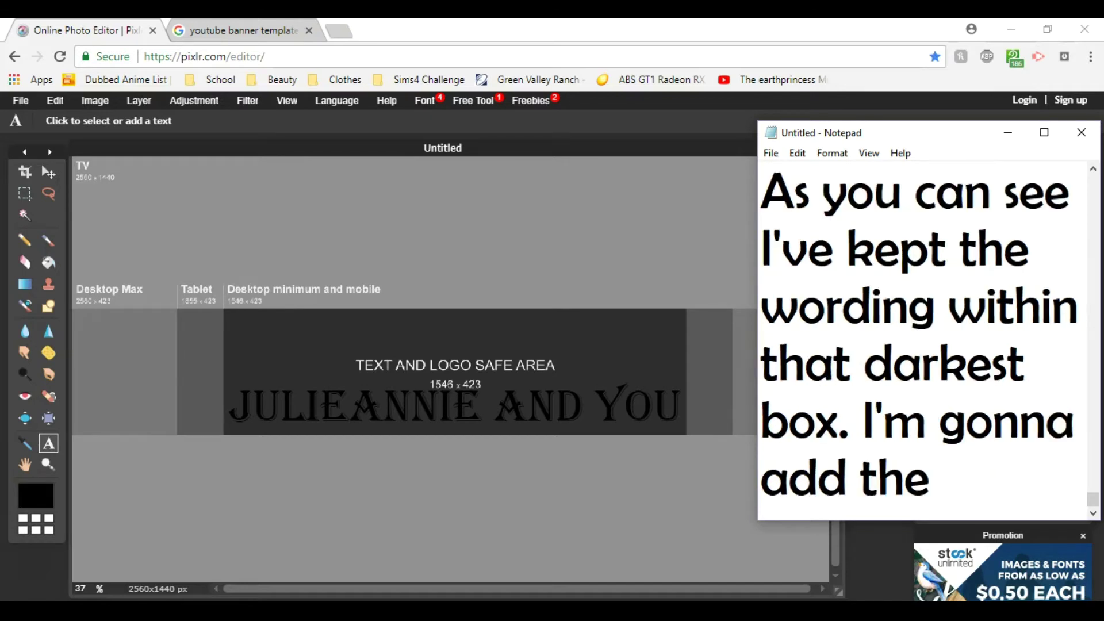
type(" background to see if it ")
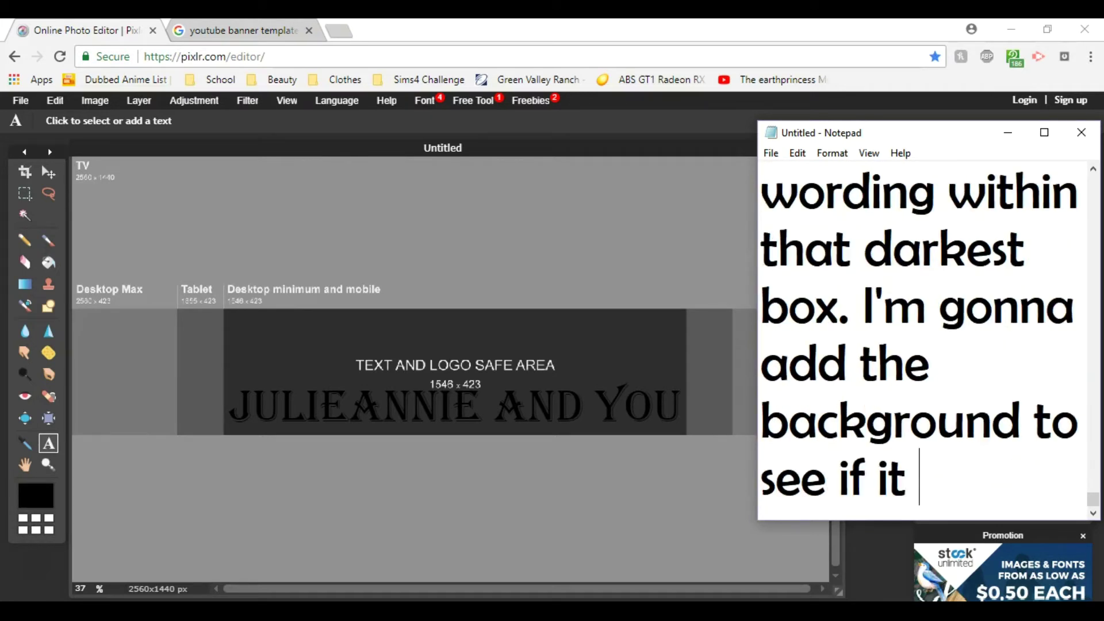
type("looks good")
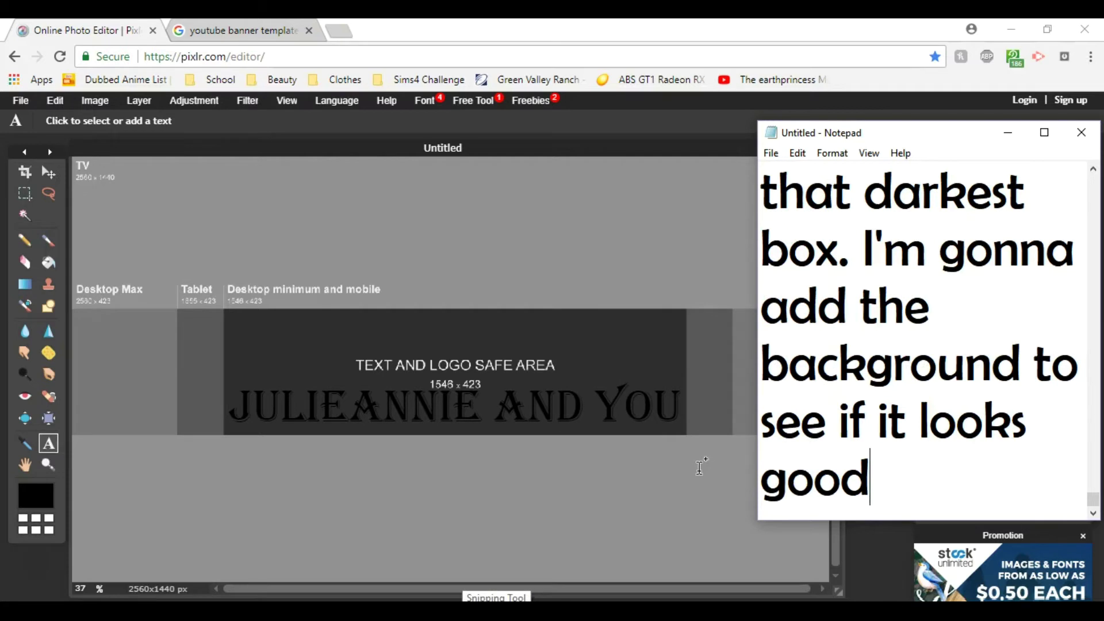
Minimize Notepad and show the background picture on Layer 2 behind the channel-name text
left_click(1008, 133)
left_click(1067, 328)
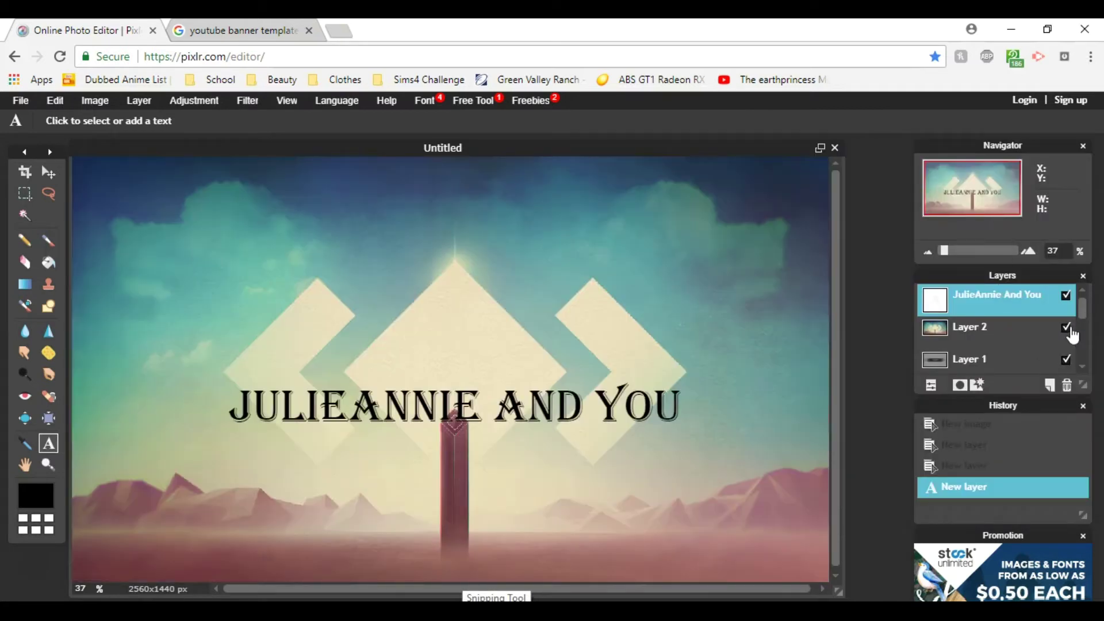
Shift the channel-name text slightly upward within the safe area, compare it against the Layer 2 background, and leave that layer hidden
left_click(536, 398)
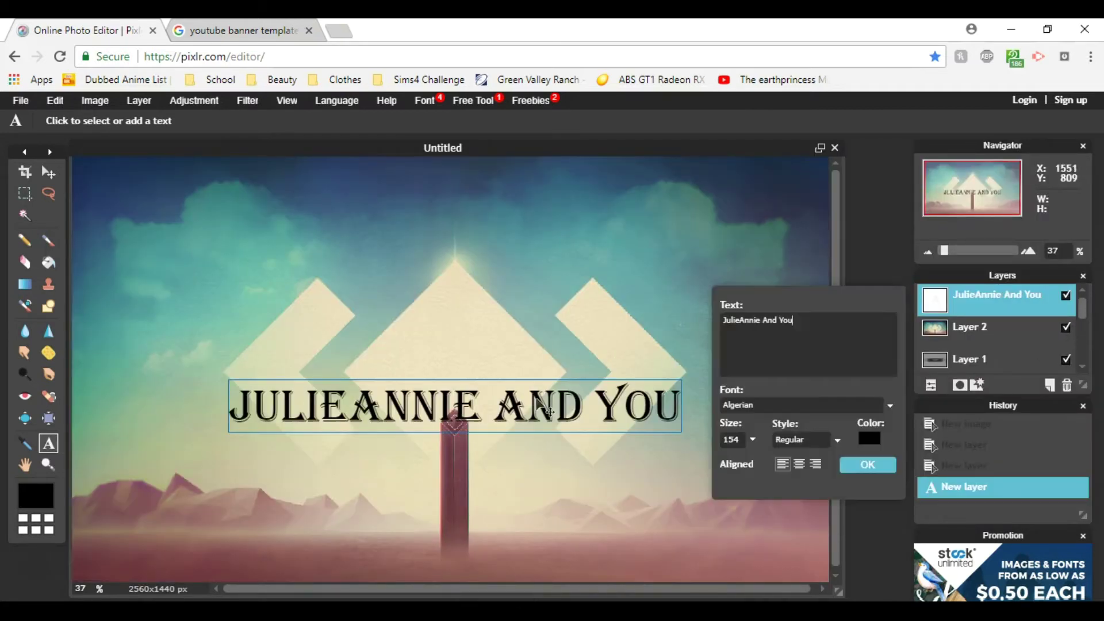
left_click(1066, 330)
left_click(613, 401)
left_click_drag(609, 401, 607, 401)
left_click(1066, 328)
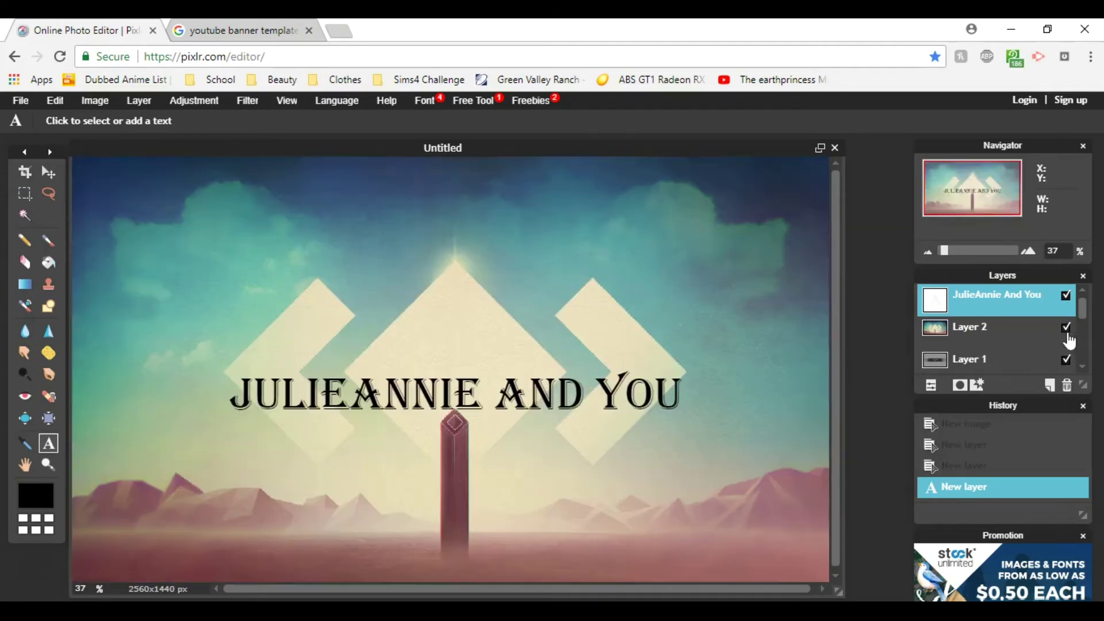
left_click(1066, 328)
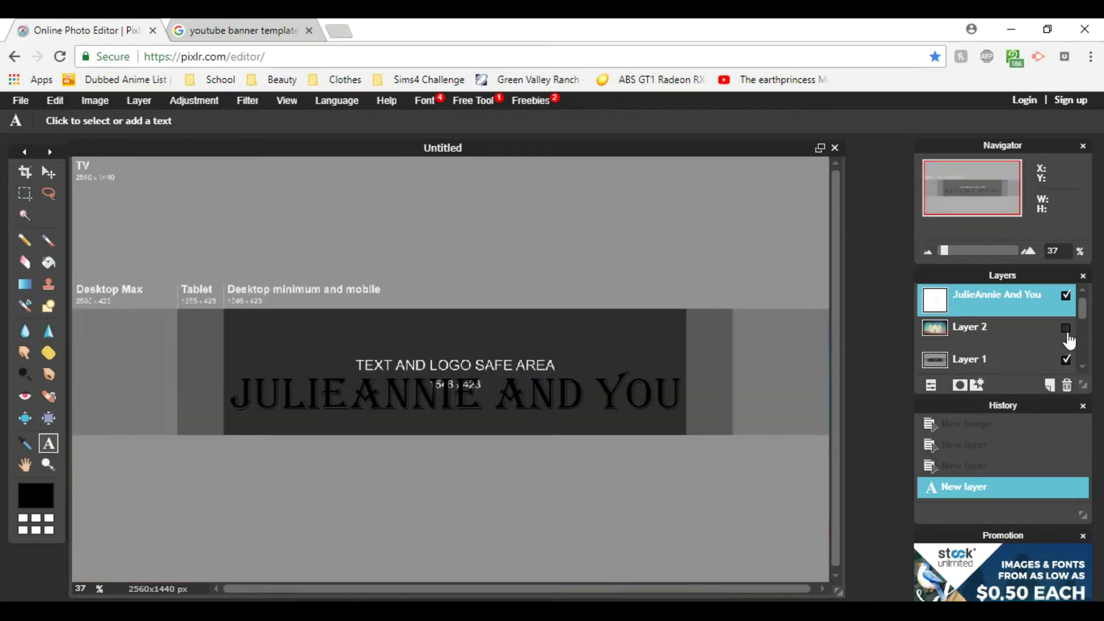
Switch to Notepad and start a new paragraph reading "Next I am going to add my character."
key("alt+Tab")
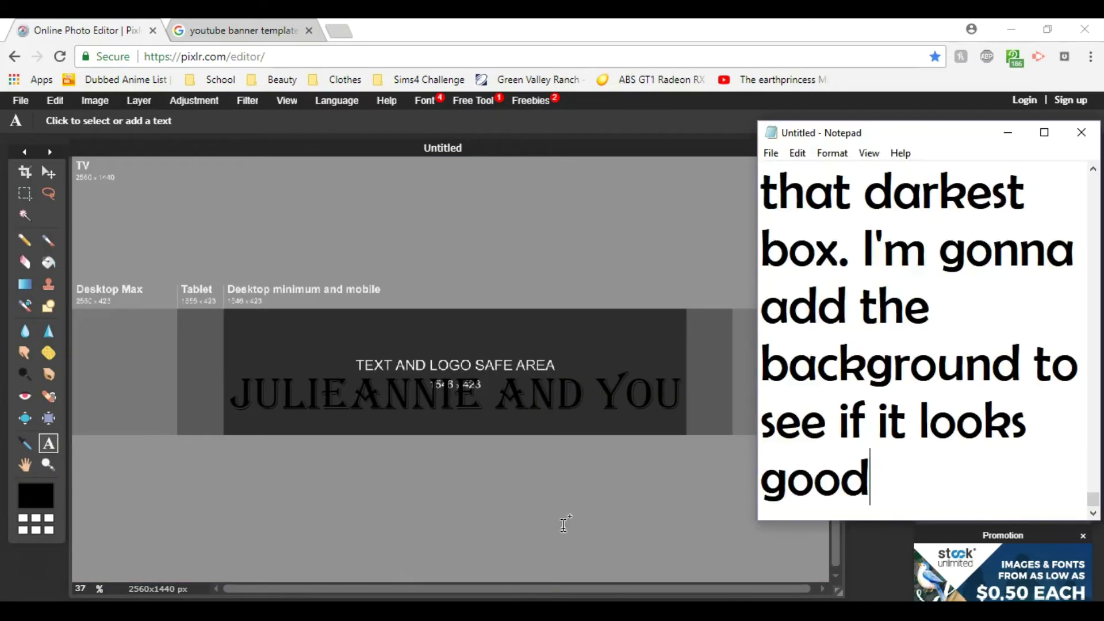
key("Return")
key("Return")
type("Next I a")
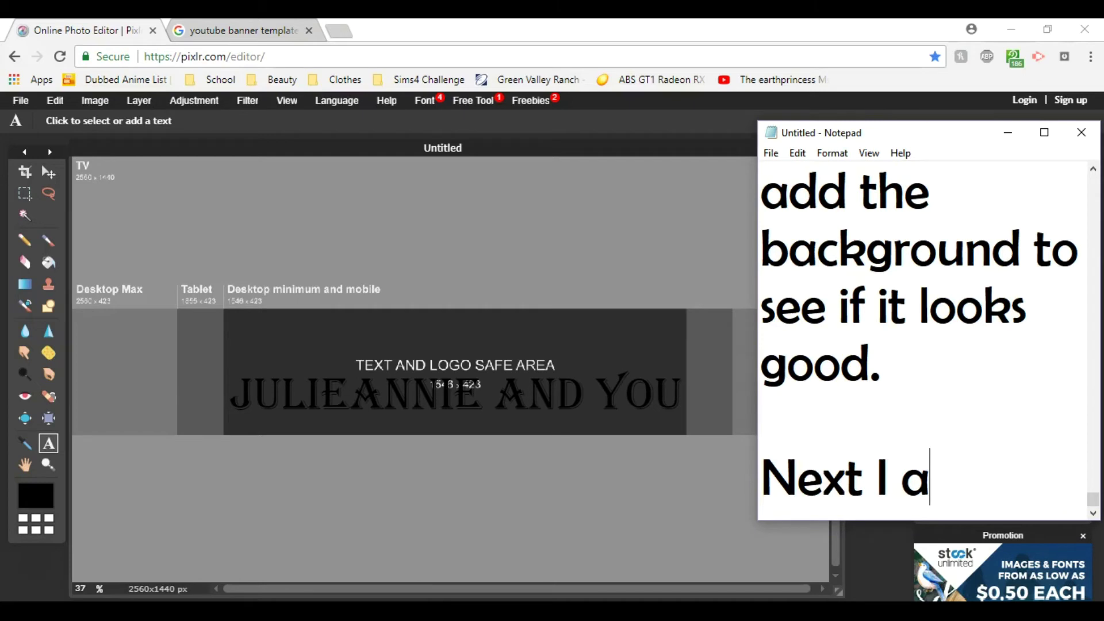
type("m going to add my character")
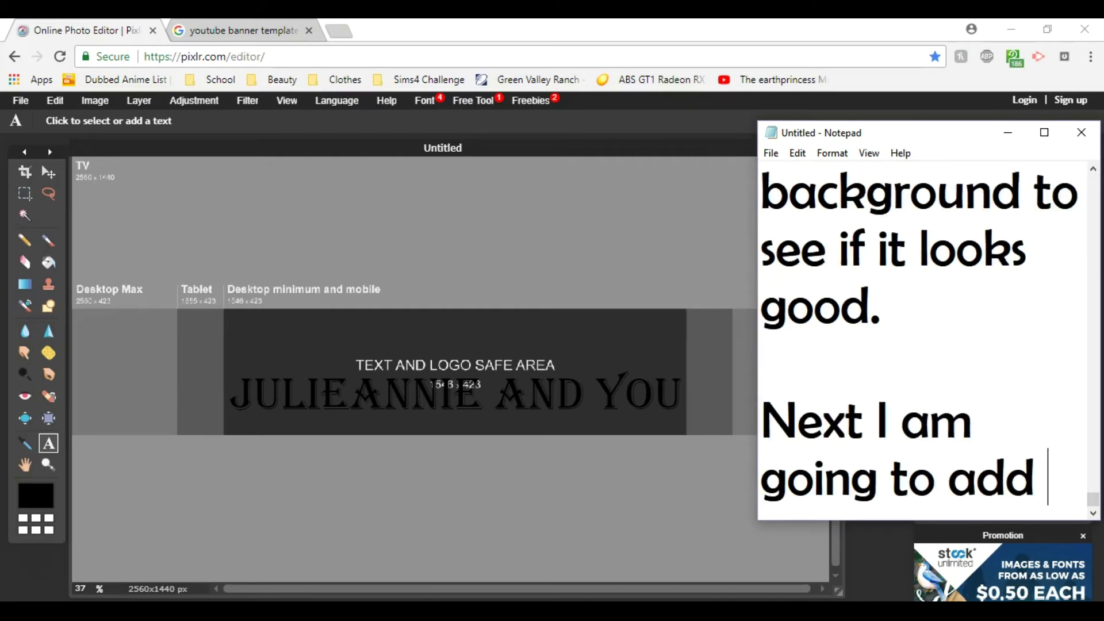
key("BackSpace")
key("BackSpace")
type("ter. In ")
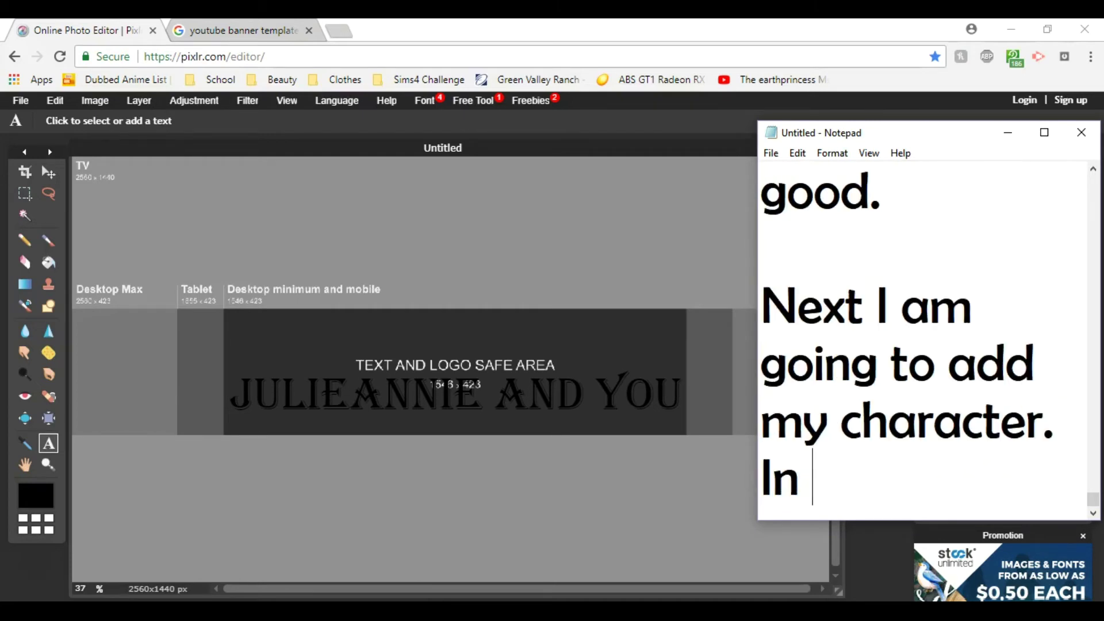
Continue the note: "In your case if you'd like you could add a logo above the letters though I tend to use my MovieStarPlanet character."
type("your case if you'd like you could add a loho")
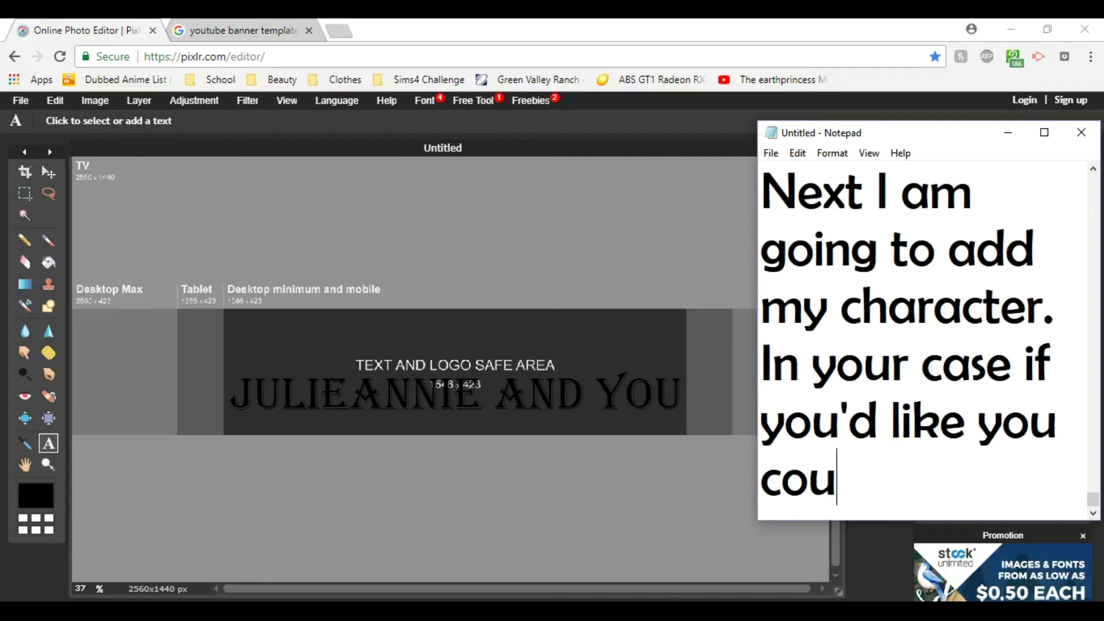
key("BackSpace")
type("go ab")
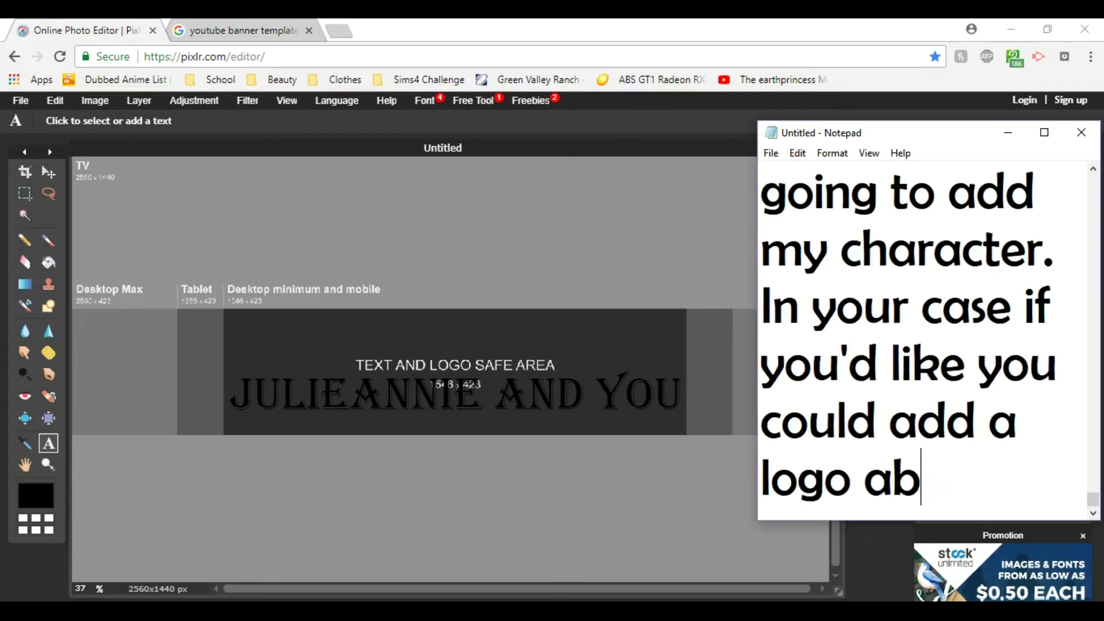
type("ove the letters though I t")
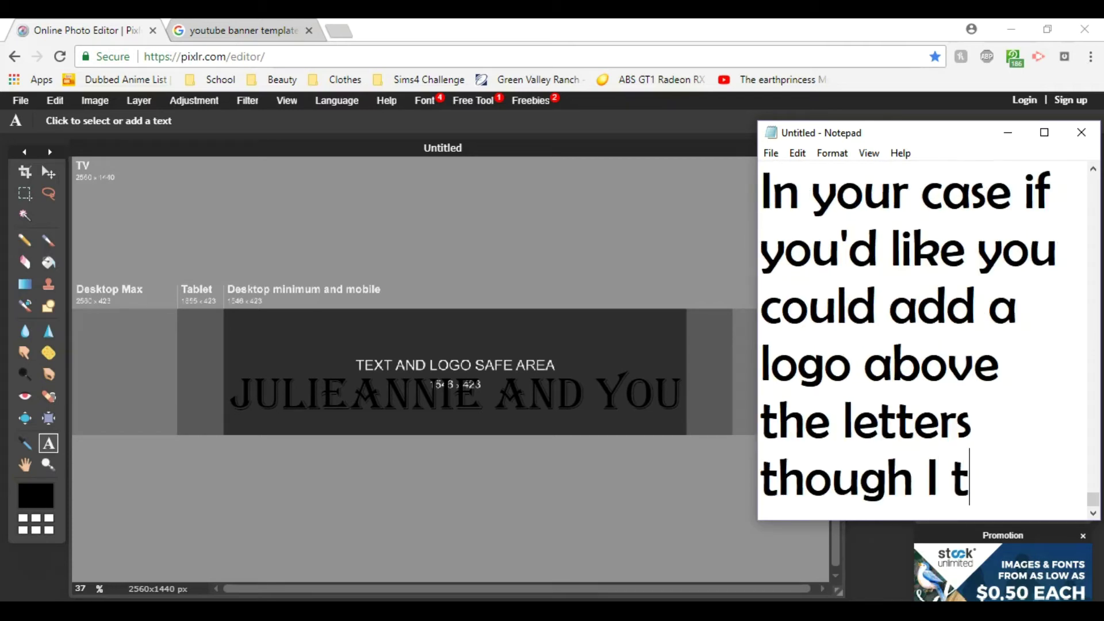
type("end to use my MovieStarPlanet character.")
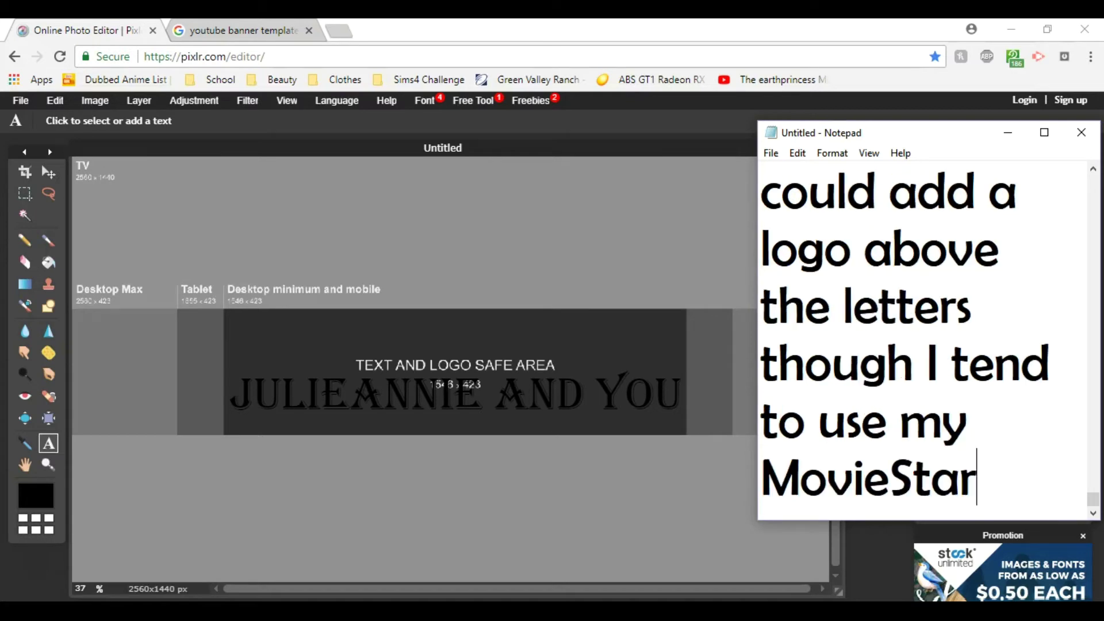
key("Return")
key("Return")
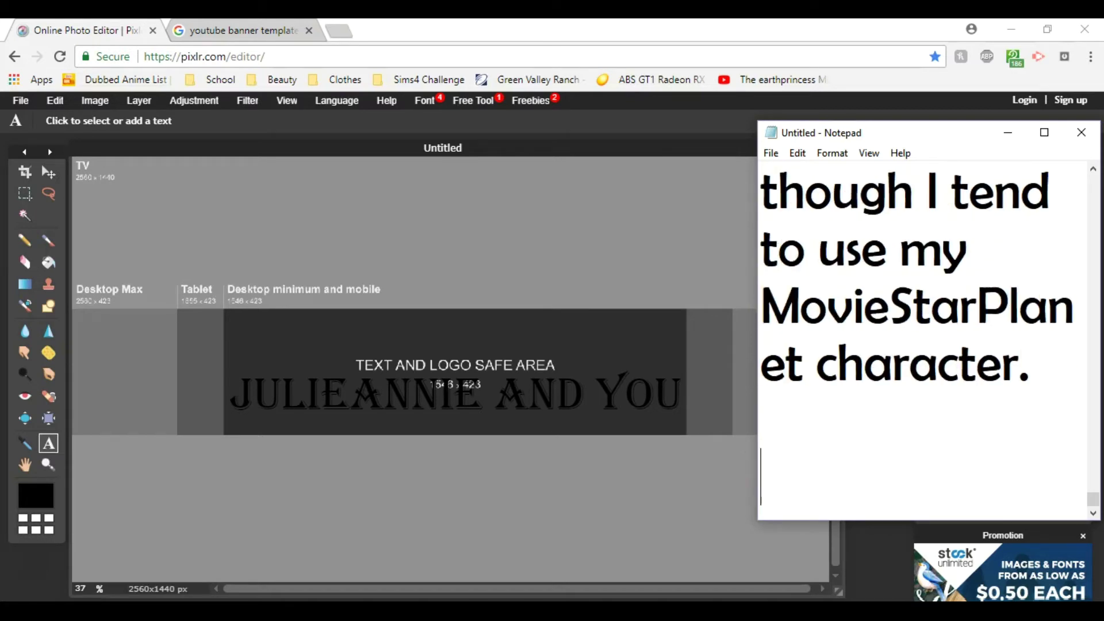
Back in Pixlr, add the character picture with the purple top and white flower crown from Characters > Me as a new image layer
left_click(139, 100)
left_click(169, 57)
double_click(288, 155)
double_click(463, 164)
scroll(463, 166, "down", 2)
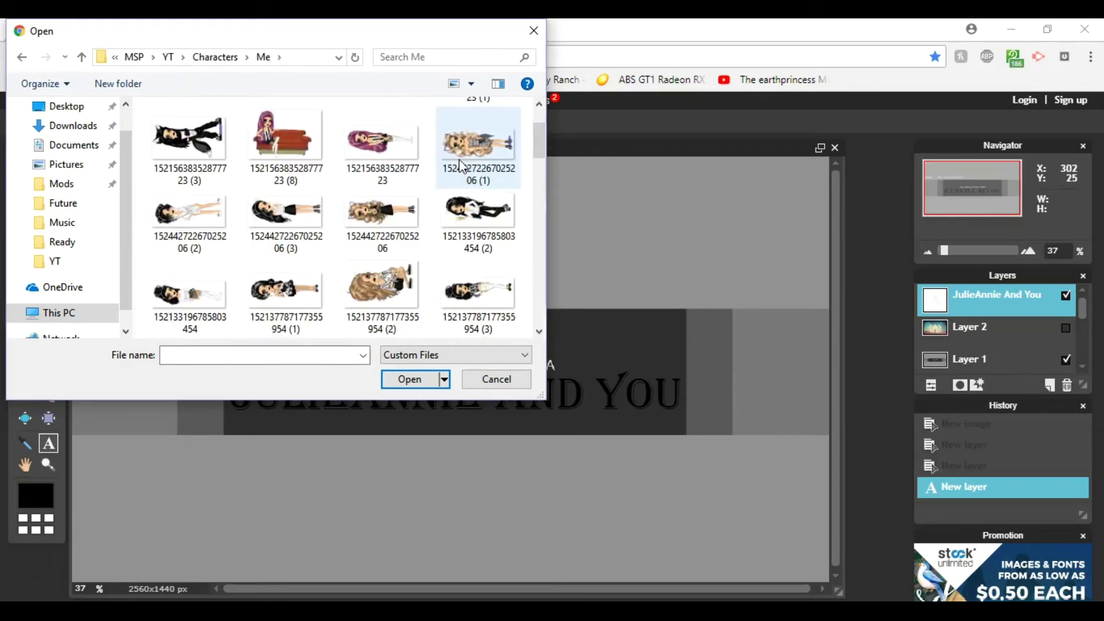
scroll(462, 165, "down", 5)
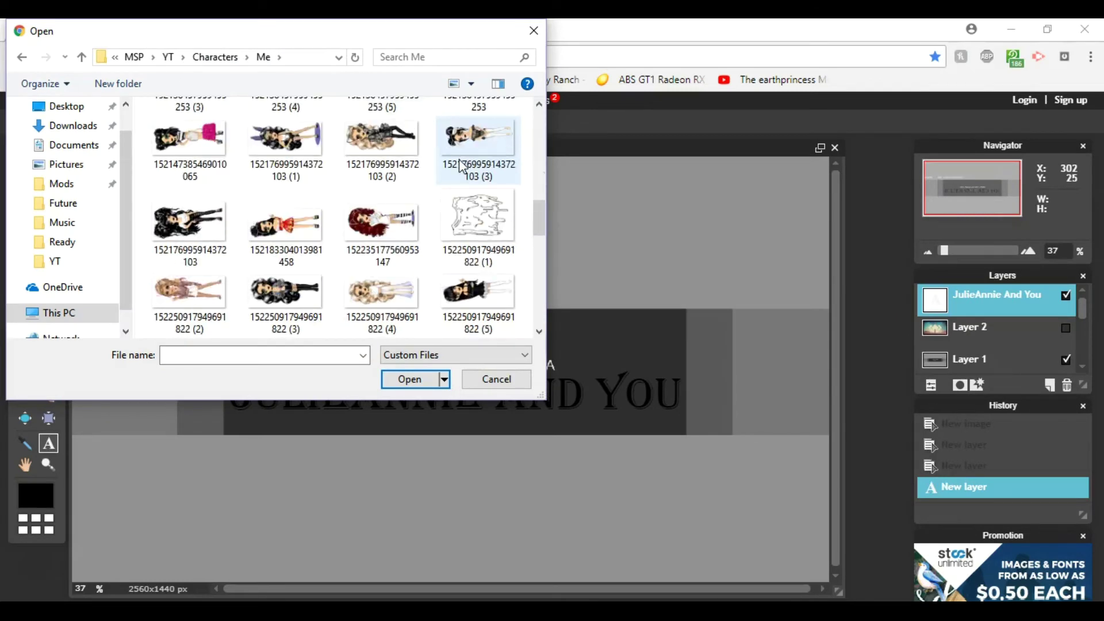
scroll(460, 167, "down", 6)
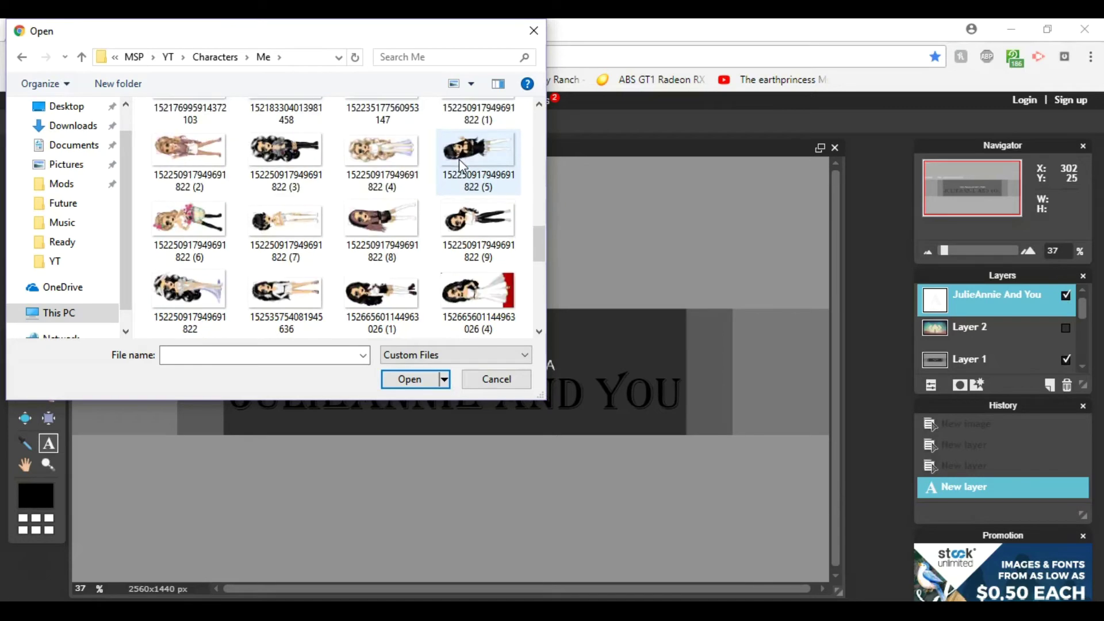
double_click(373, 133)
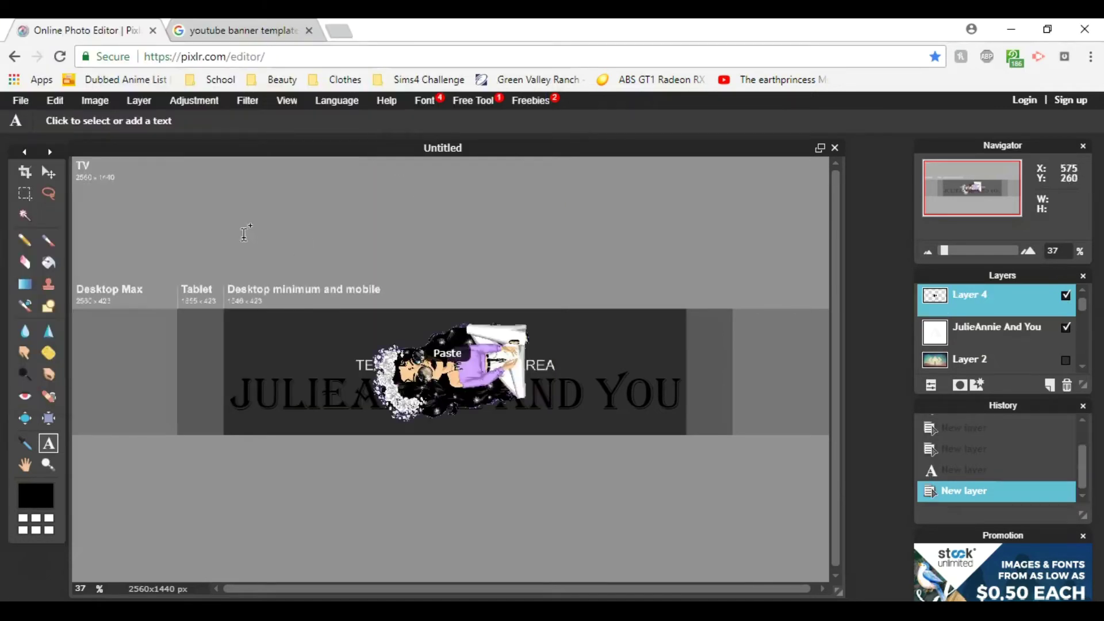
Bring up Notepad, move its window clear of the layer list, and add "Now here is an issue, I want my character behind the text."
key("alt+Tab")
left_click_drag(904, 134, 694, 143)
type("here is an iss")
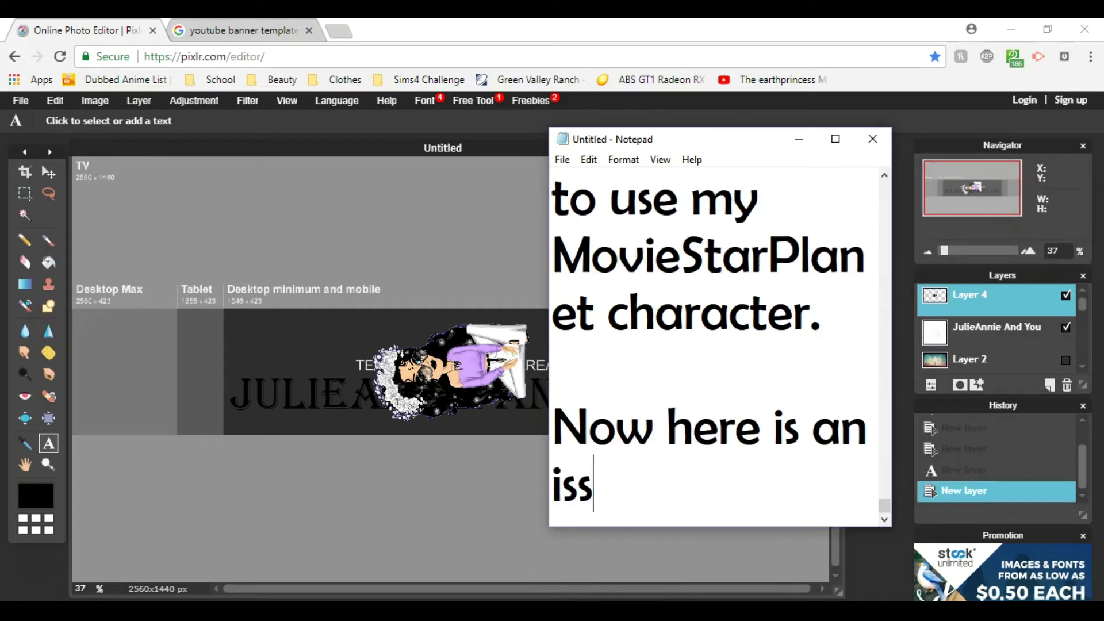
type("ue, I want my character ")
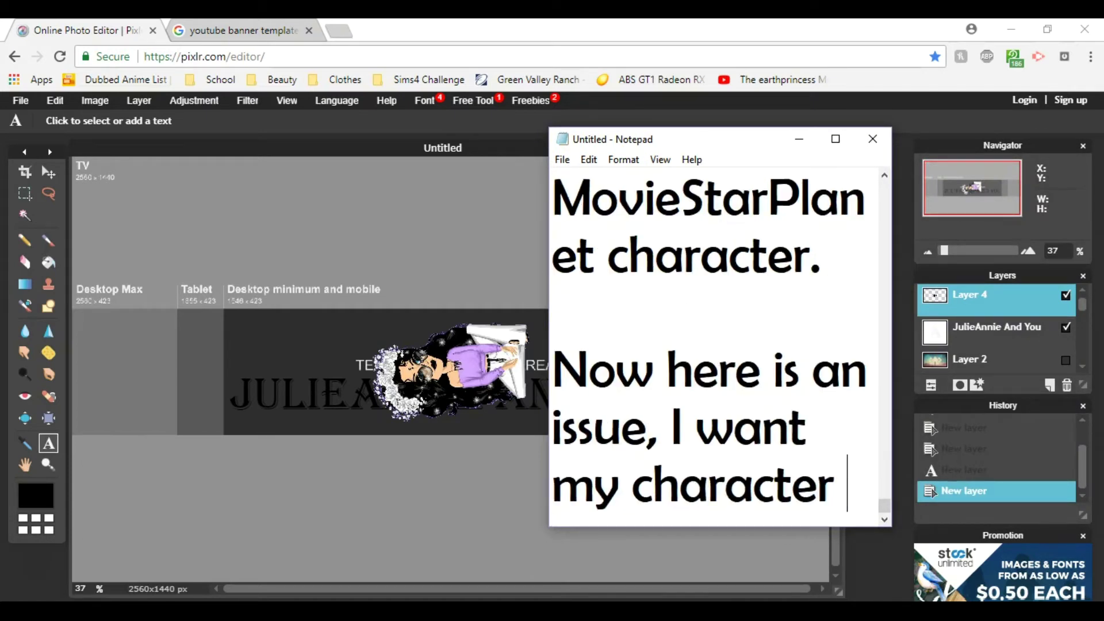
type("behind the text. To do that")
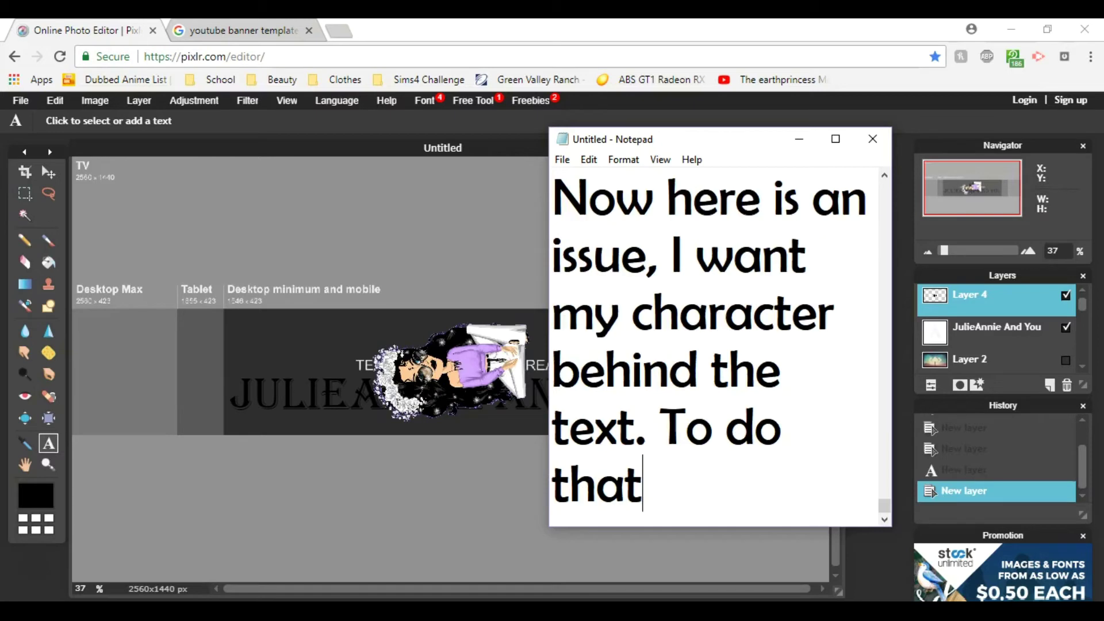
Explain: "you need to go to the layers, and move the layer with the character on it, under the layer with the words. Watch me."
type(" you need to go to the layers")
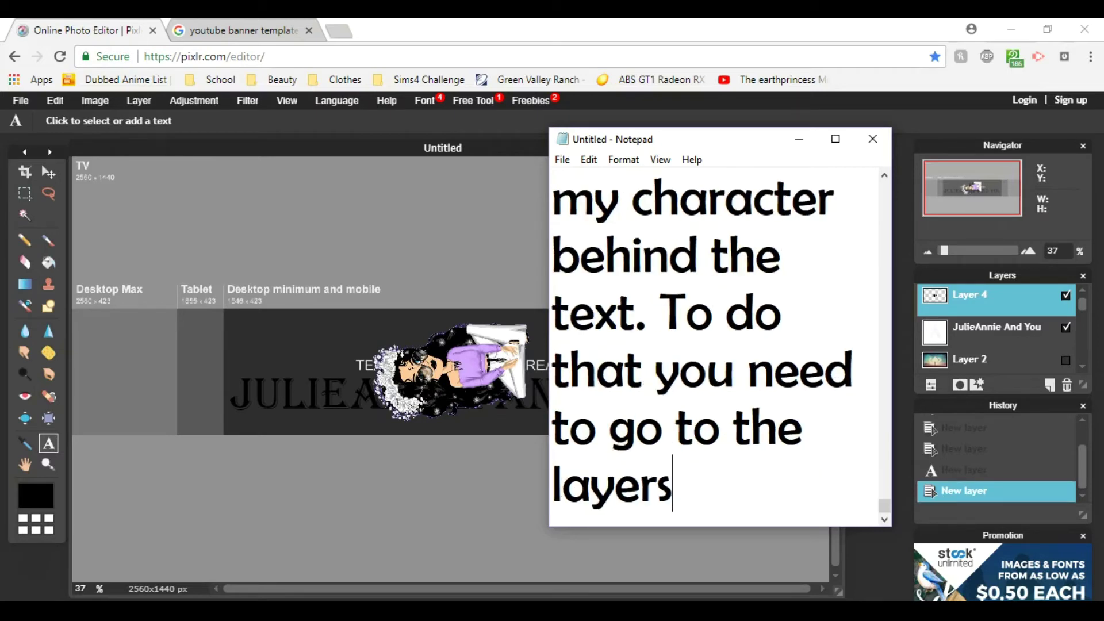
type(", and move the ")
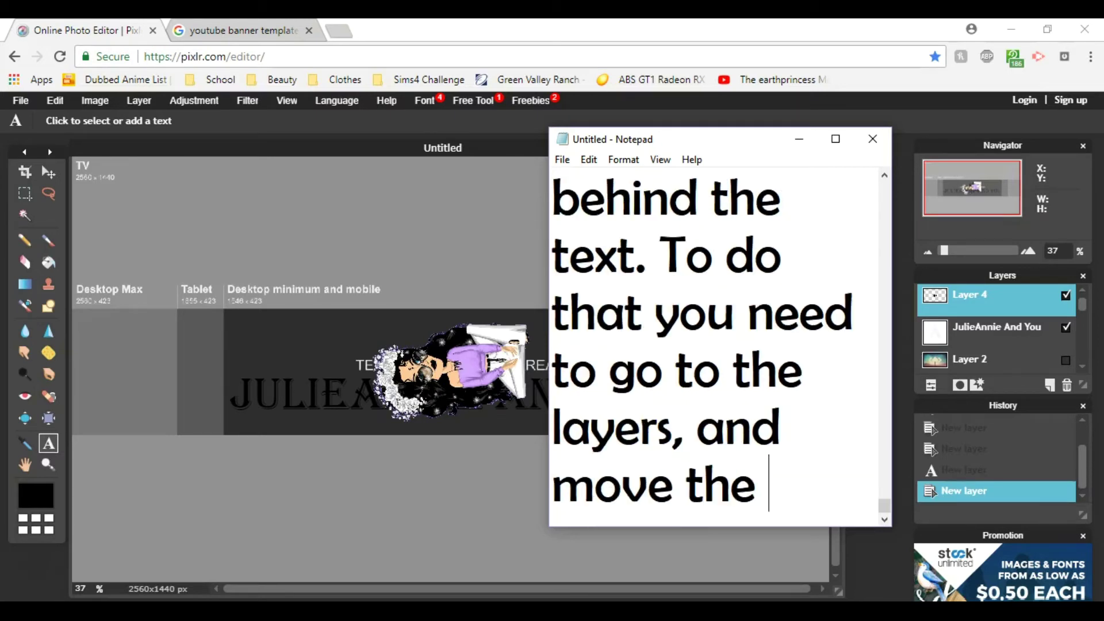
type("layer with the character on i")
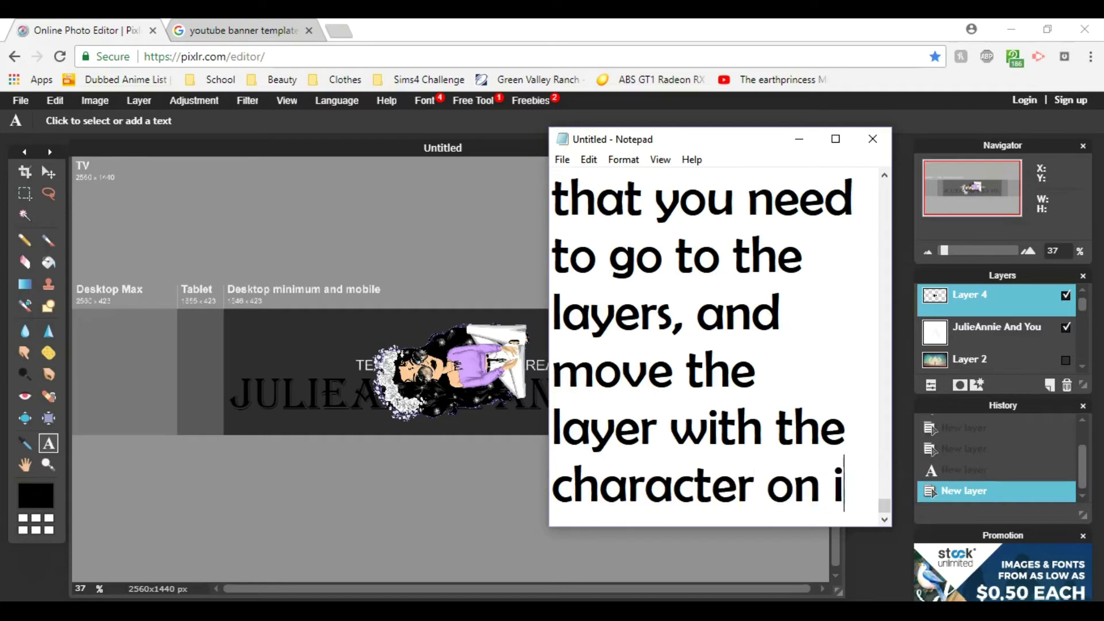
type("t, under the layer wit")
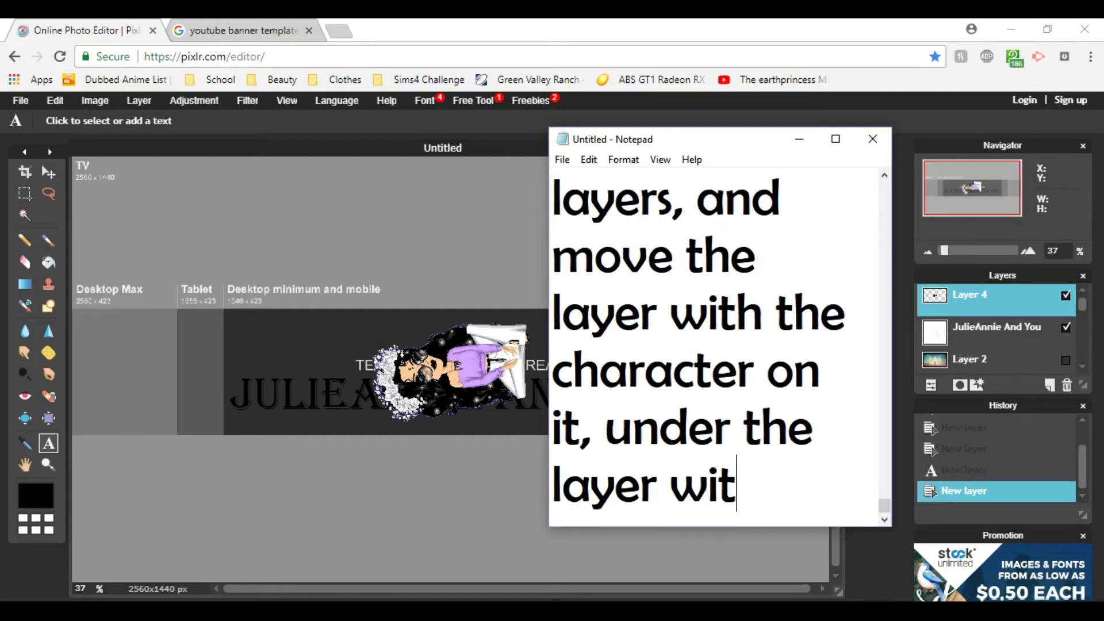
type("h the words. Watch me.")
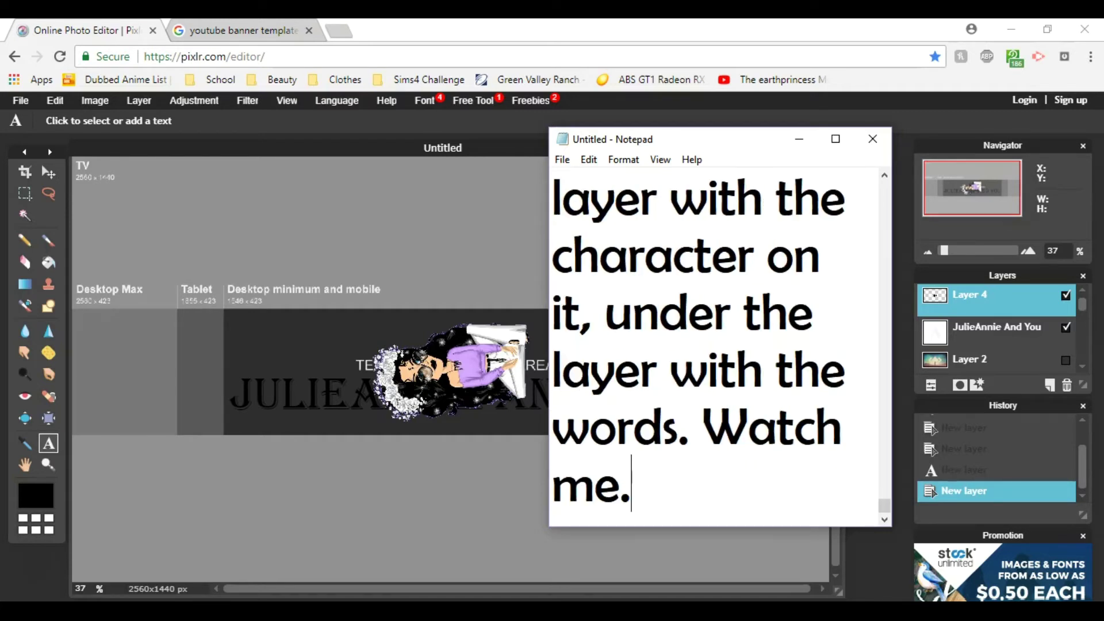
Move Layer 4 directly below the channel-name text layer in Pixlr, and add "Simple click and drag." to the Notepad text
left_click_drag(977, 301, 984, 348)
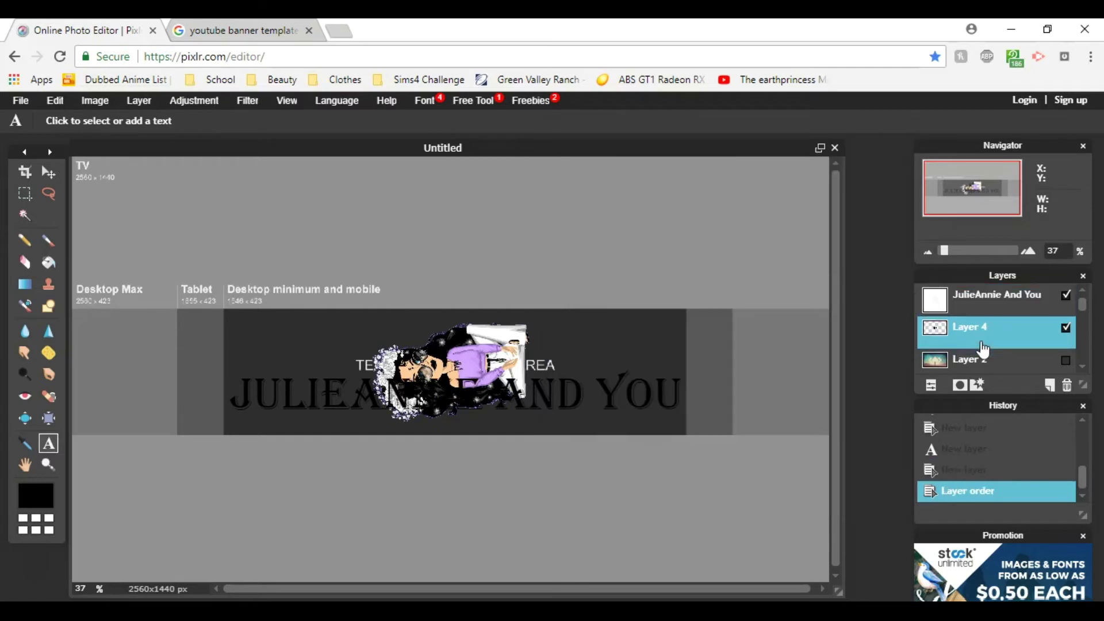
key("alt+Tab")
key("Return")
key("Return")
type("Sim")
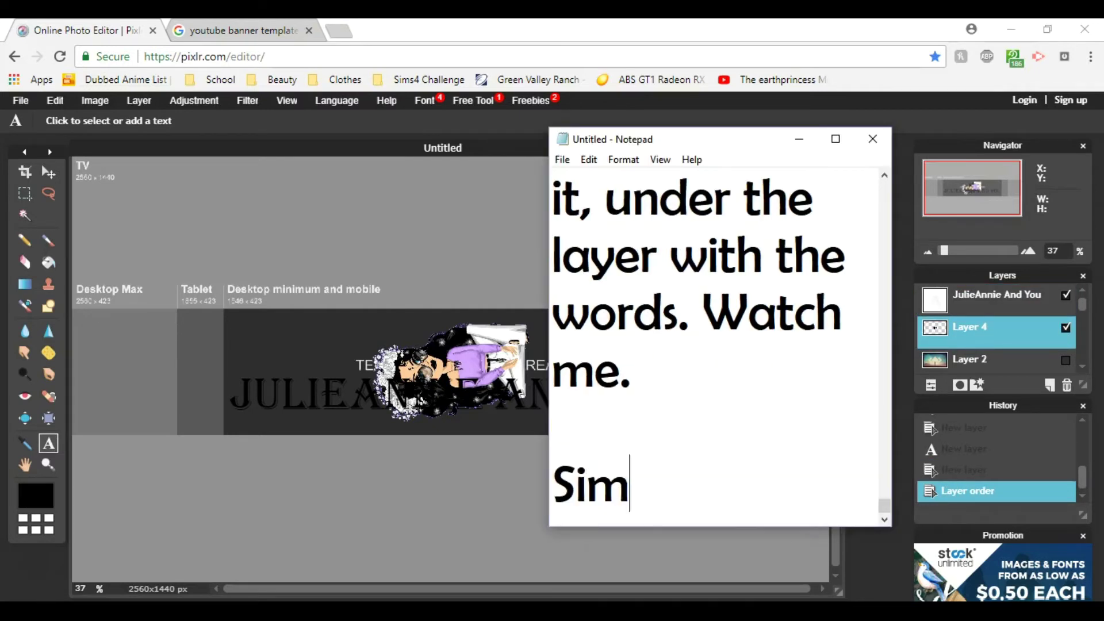
type("ple click and drag.")
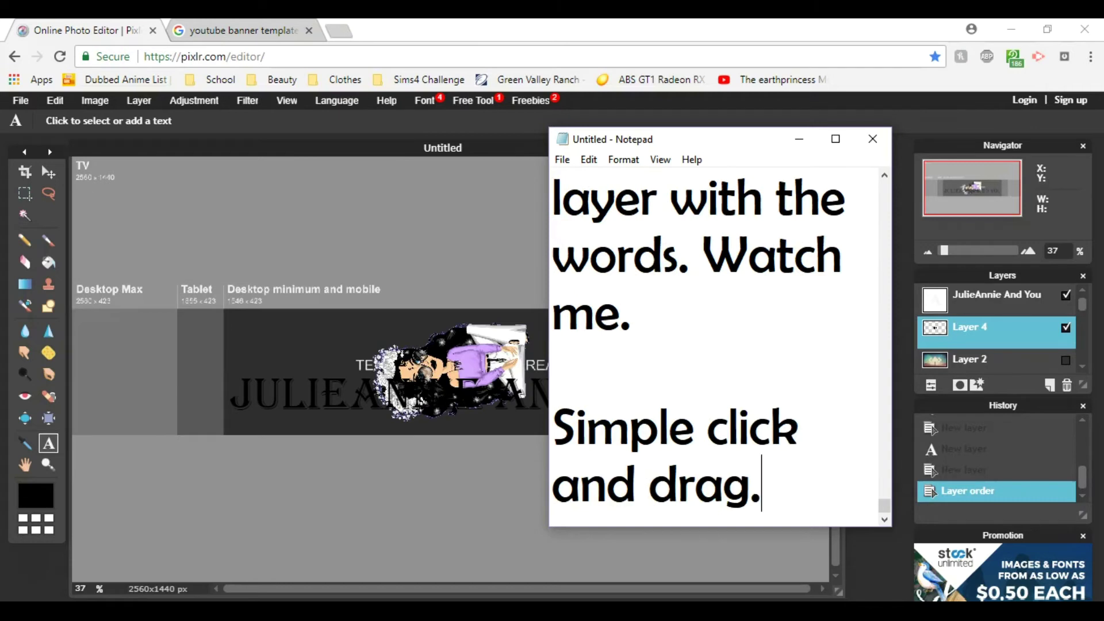
In Pixlr, free-transform Layer 4's character upright and smaller at the safe area's centre, and briefly show Layer 2 to check the look
left_click(55, 100)
left_click(80, 218)
left_click_drag(357, 275, 435, 279)
left_click_drag(449, 345, 478, 303)
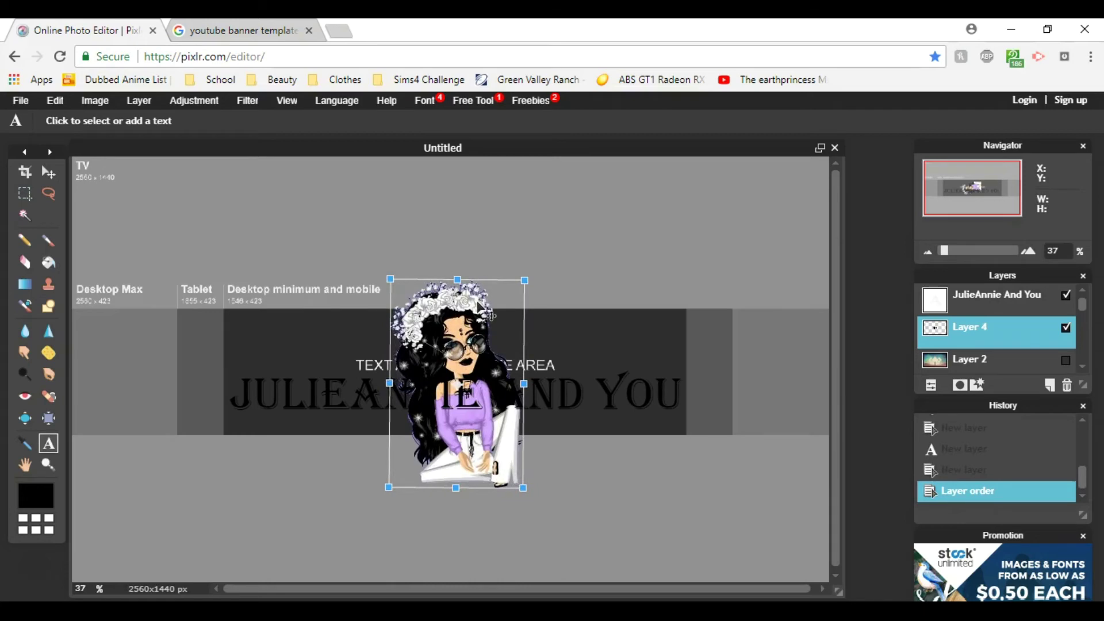
left_click_drag(391, 279, 430, 318)
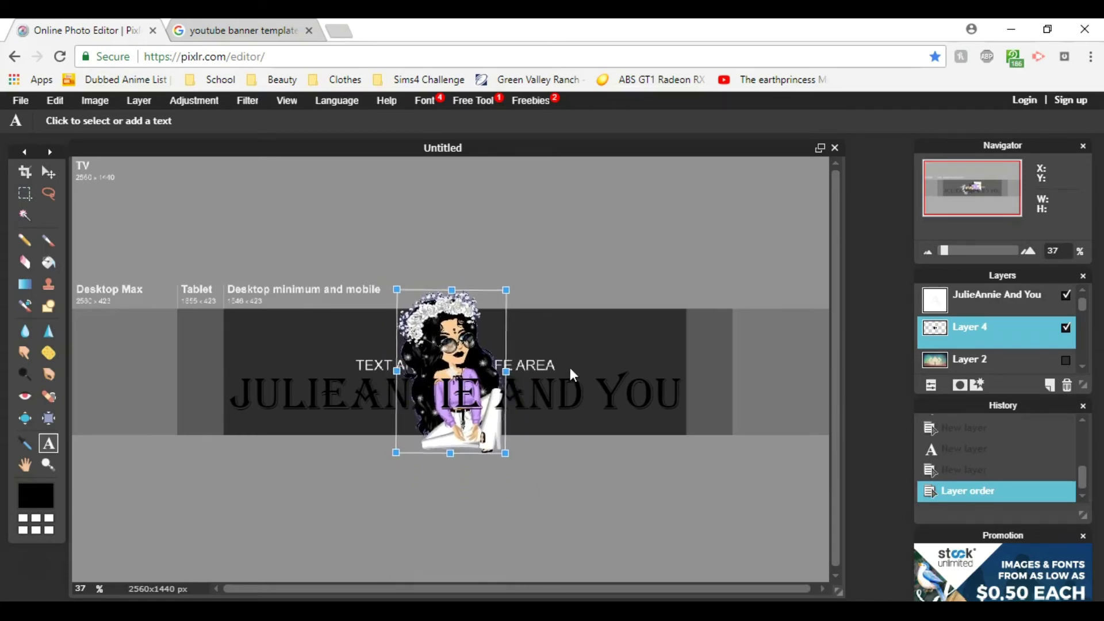
key("Return")
left_click(1064, 362)
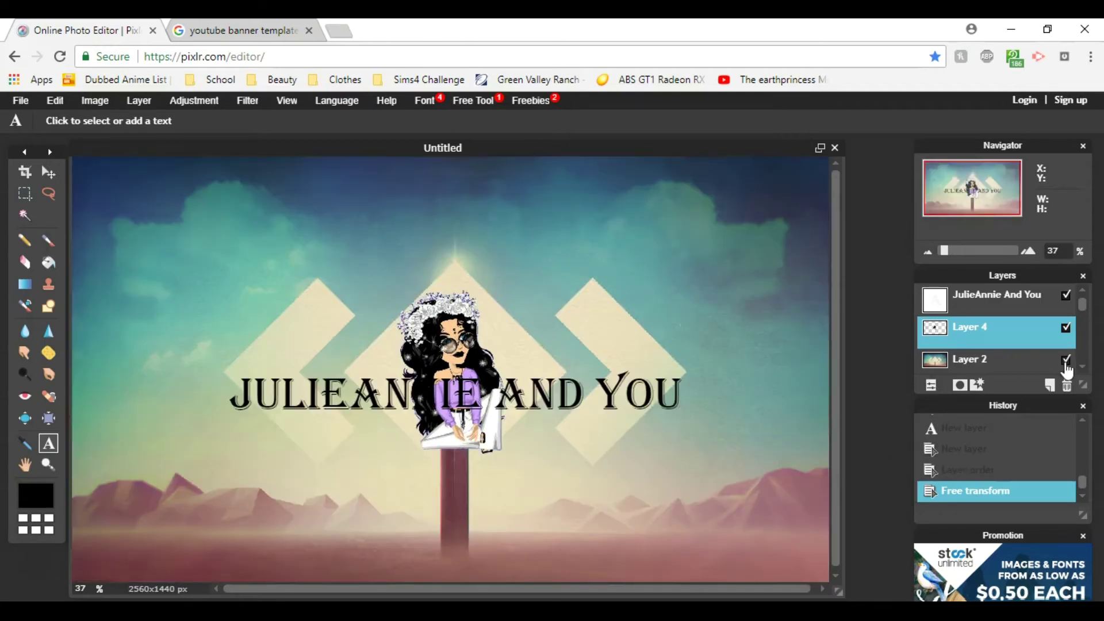
left_click(1064, 360)
Add to the Notepad text: "I like this, though because the hair is black I am unable to see the letters properly."
key("alt+Tab")
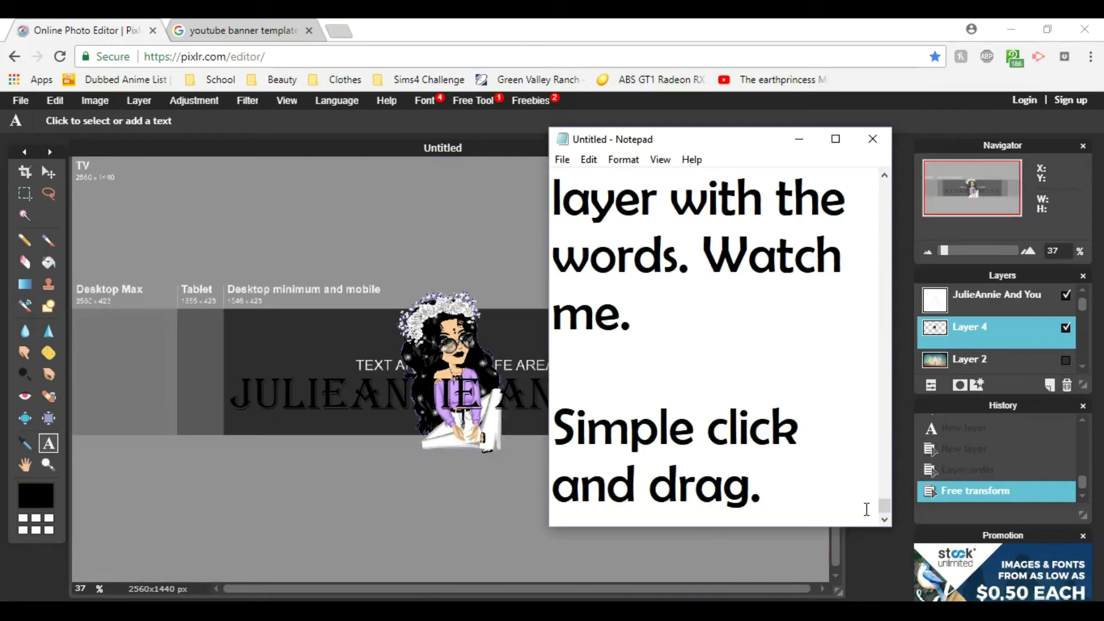
key("Return")
key("Return")
type("I like this, thoug")
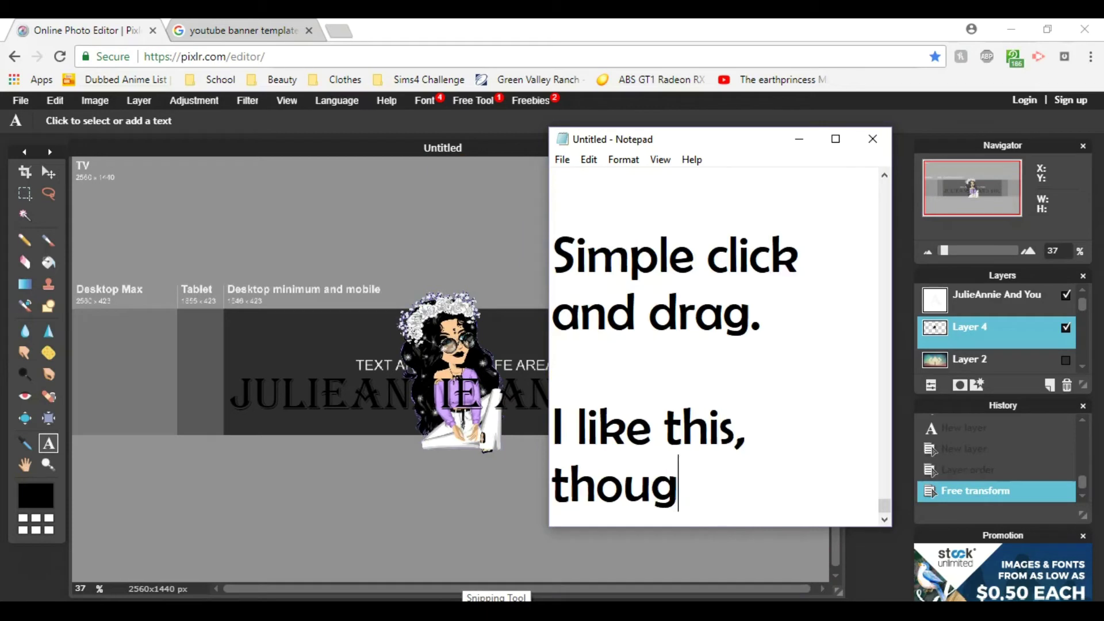
type("h because the hair is b")
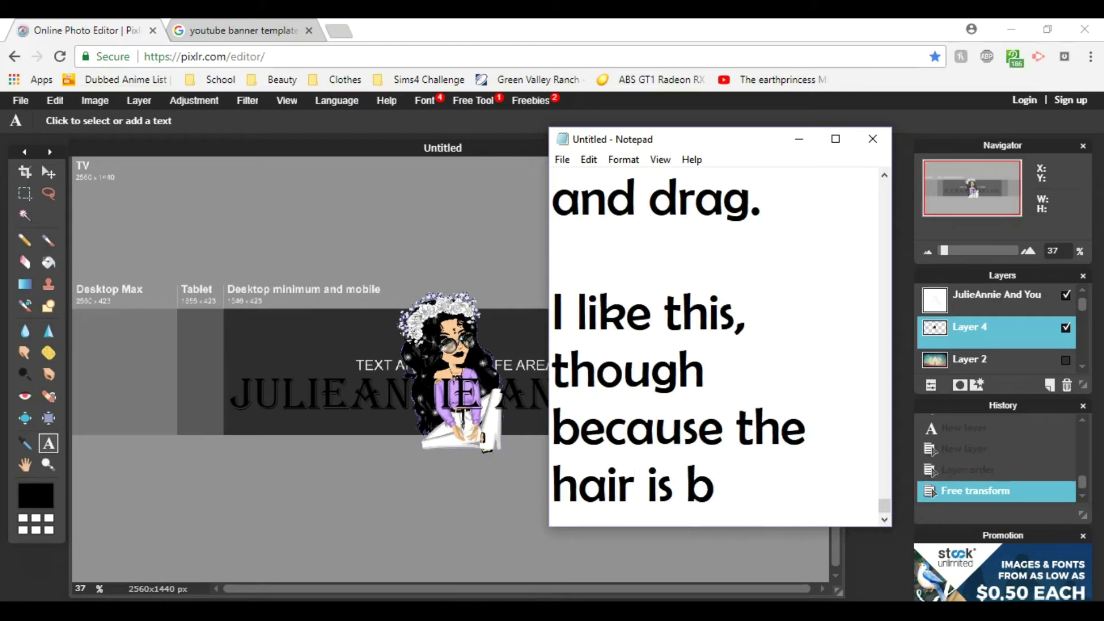
type("lack I am unable to see the le")
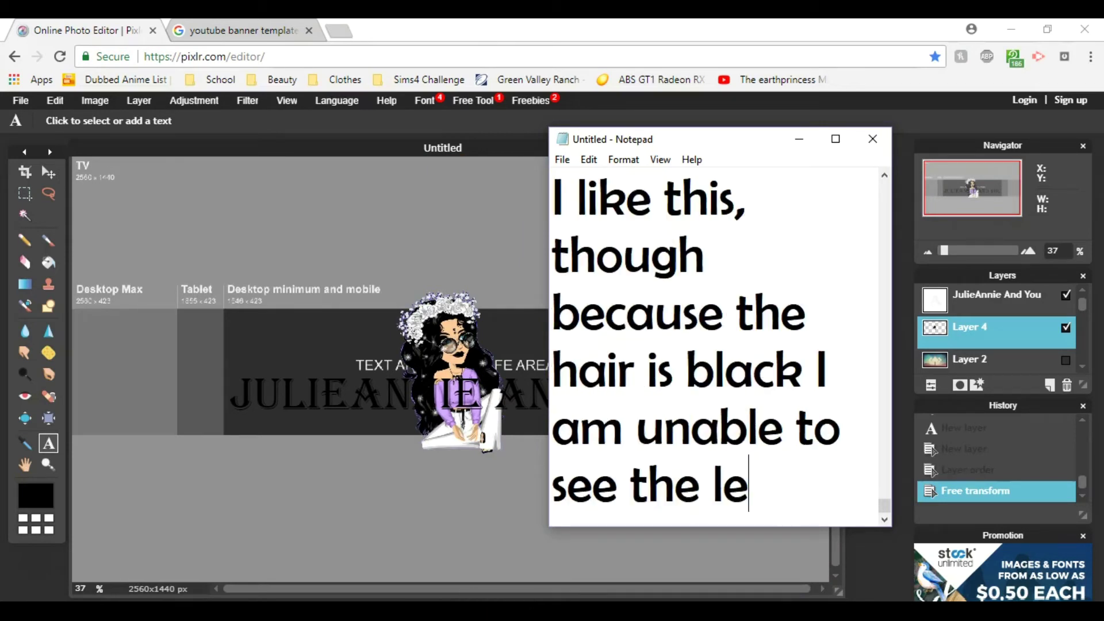
type("tters properly. If yo")
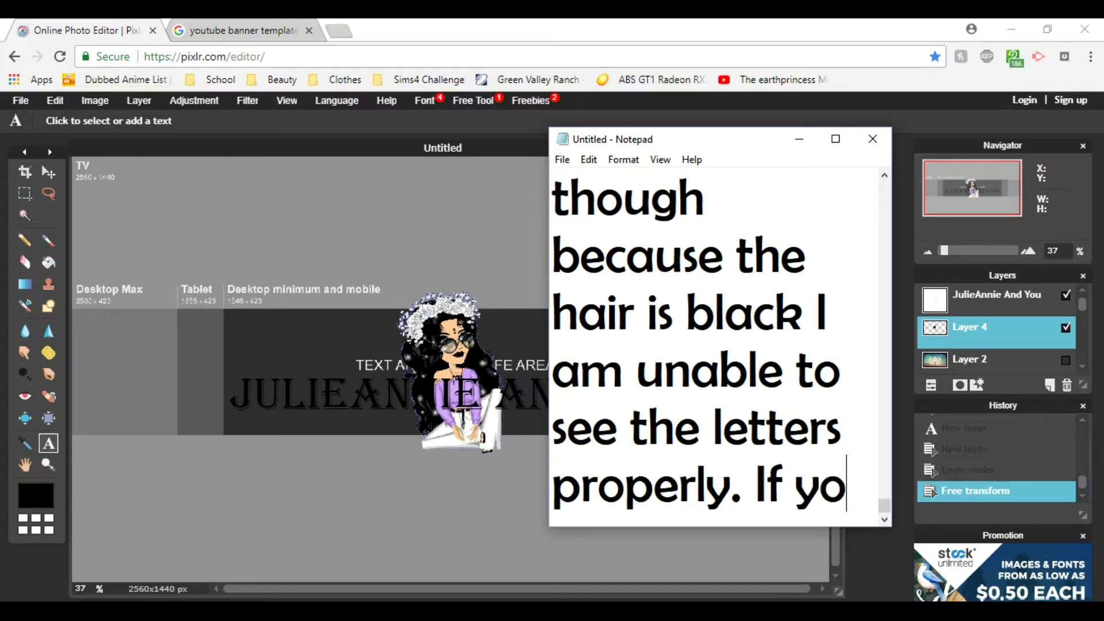
Continue the Notepad explanation with "If you right click on the layers you can change them slightly adding an outline to them."
type("u right click on the layers you")
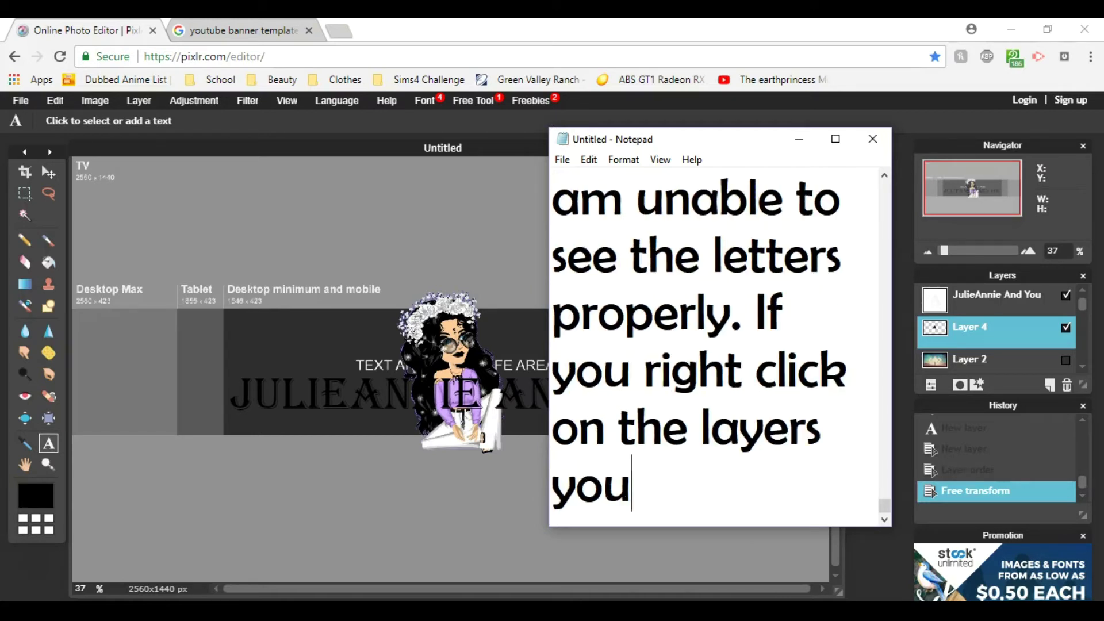
type(" can change them slightly")
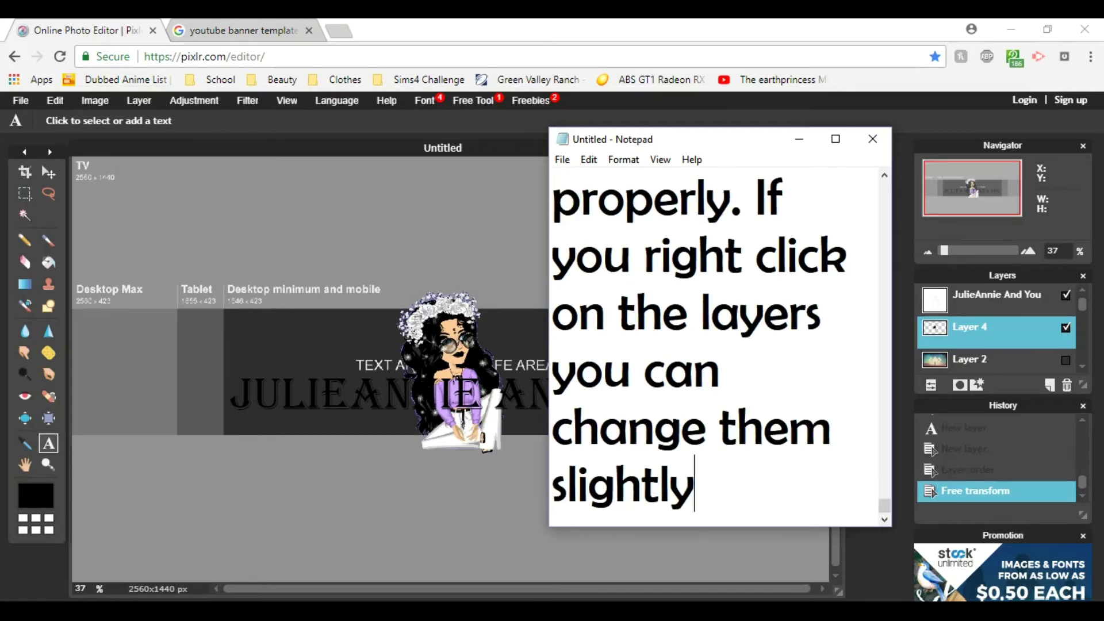
type(" adding an outline to them.")
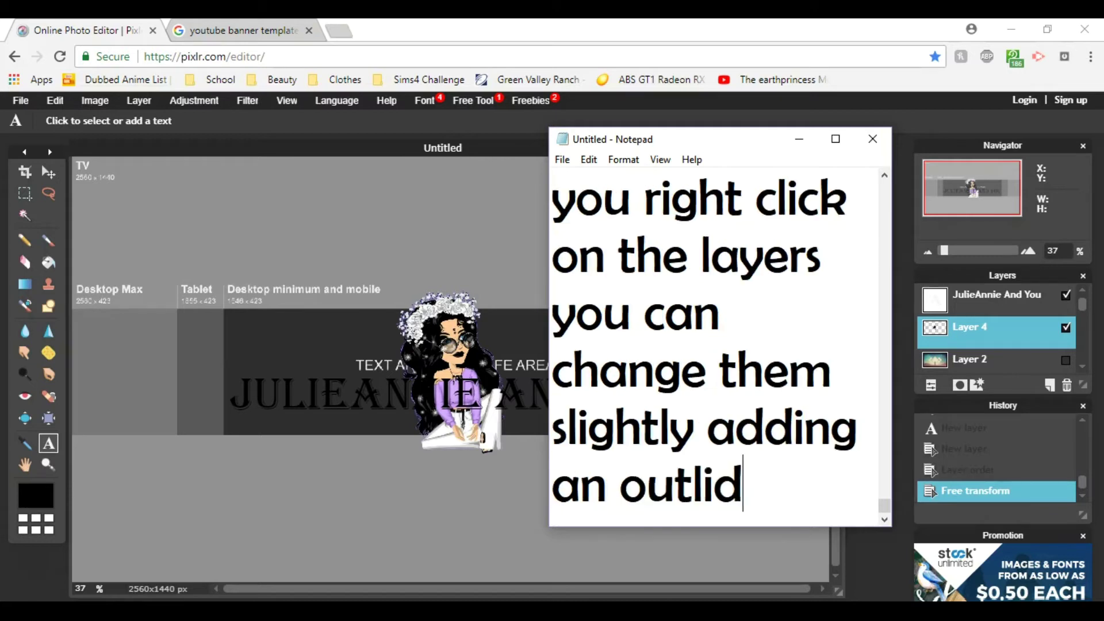
key("Return")
Open the layer styles of the channel-name text layer in Pixlr and try a white inner glow
left_click(997, 300)
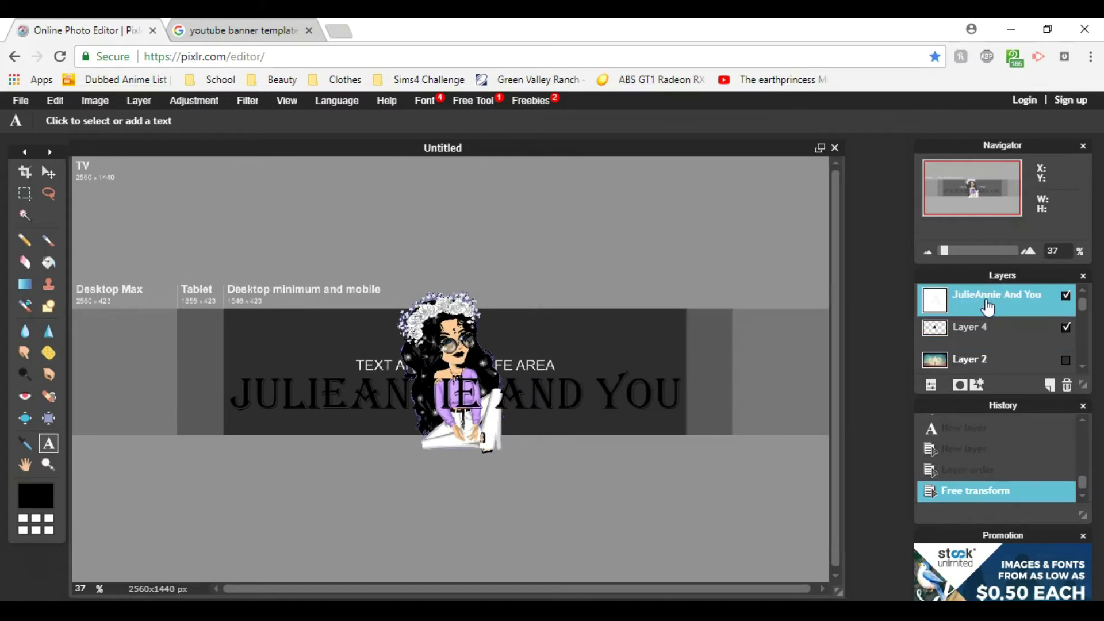
right_click(987, 302)
left_click(893, 353)
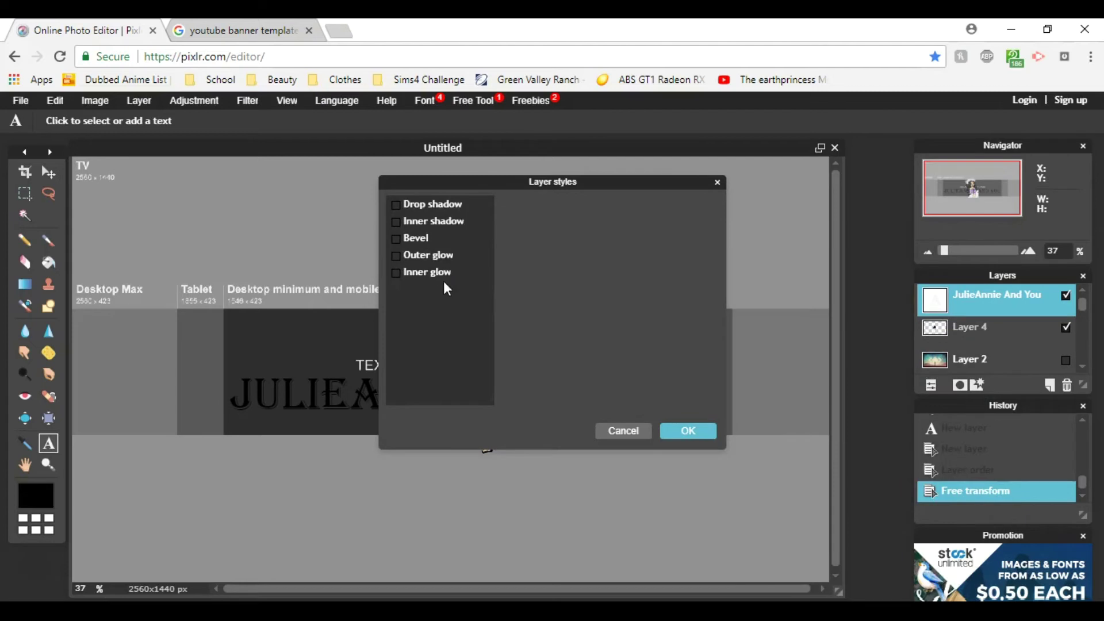
left_click(440, 274)
left_click(595, 286)
left_click(724, 458)
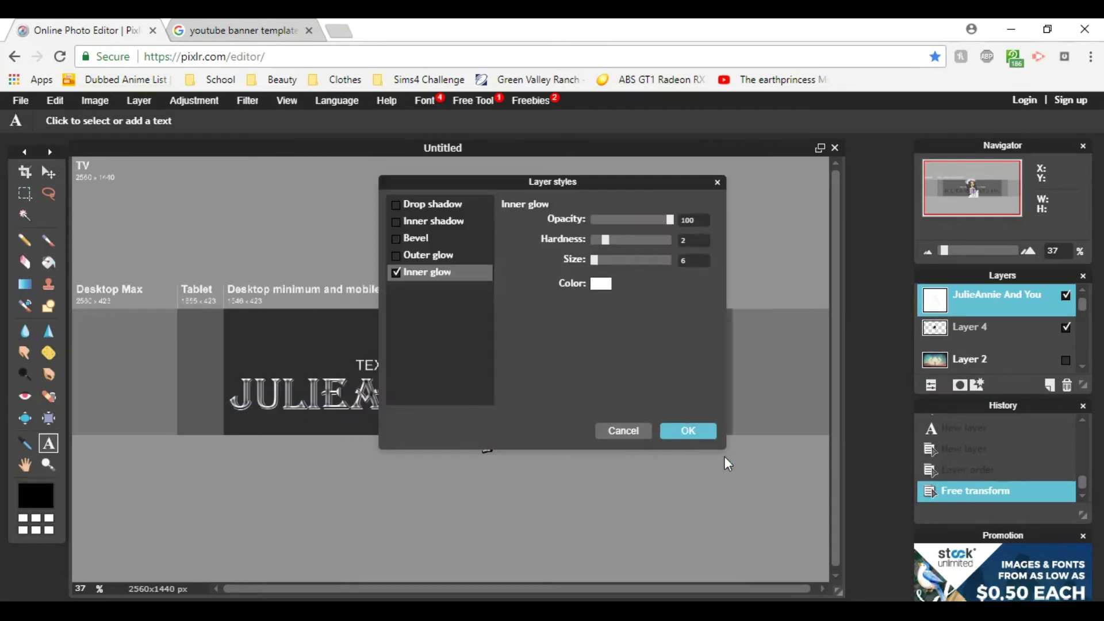
left_click(395, 273)
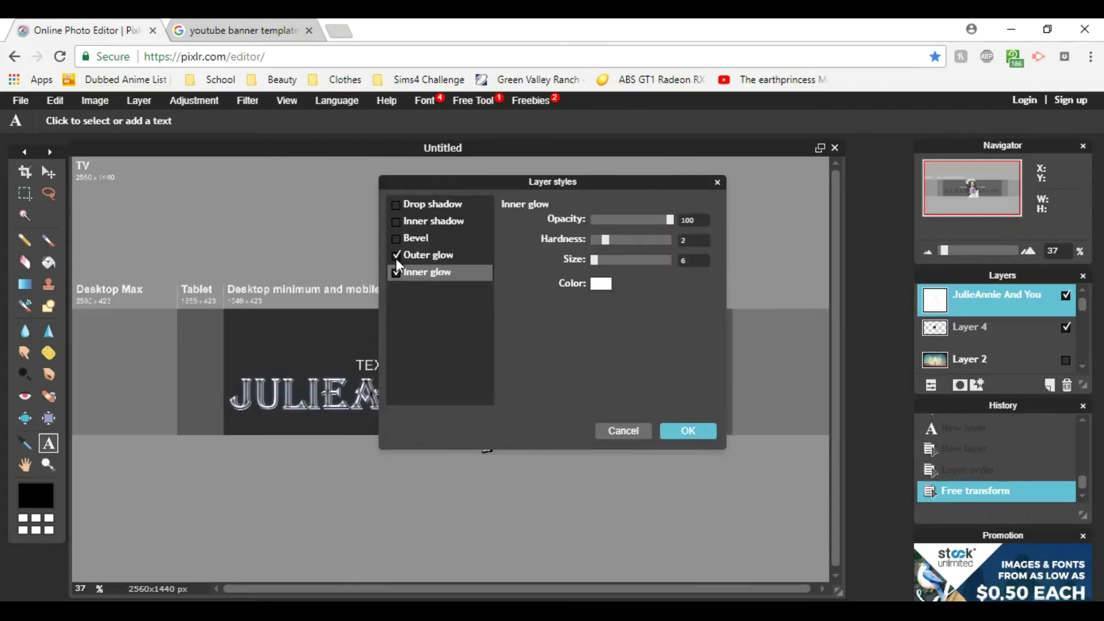
Apply a white outer glow to the channel-name text, and add "And now I can see the characters better" in Notepad
left_click(396, 255)
left_click(455, 260)
left_click_drag(458, 263, 454, 227)
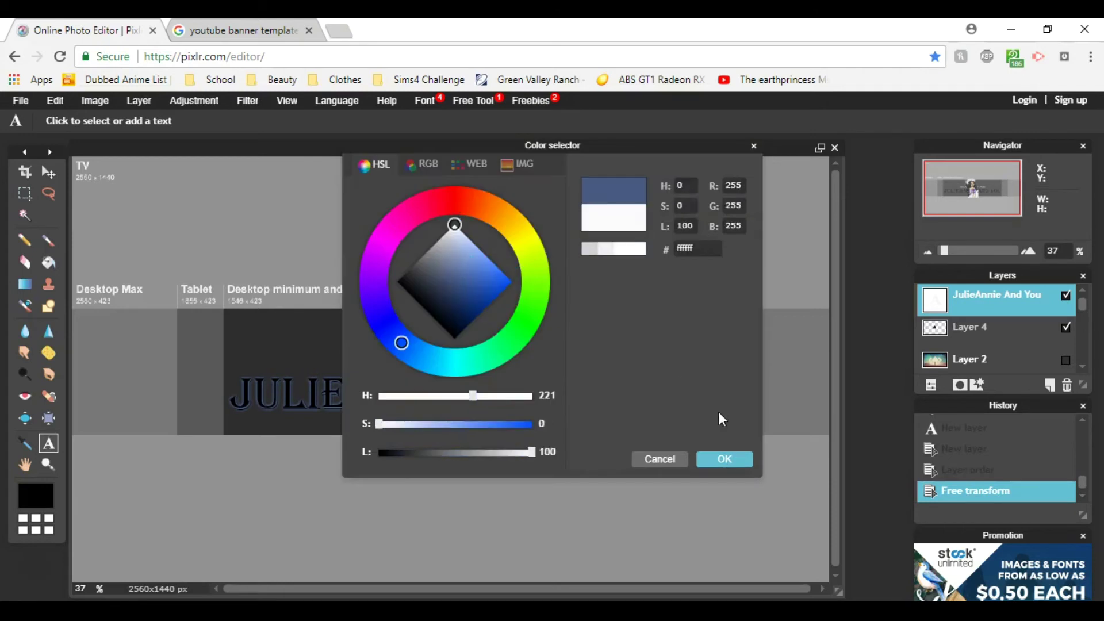
left_click(724, 459)
left_click(692, 430)
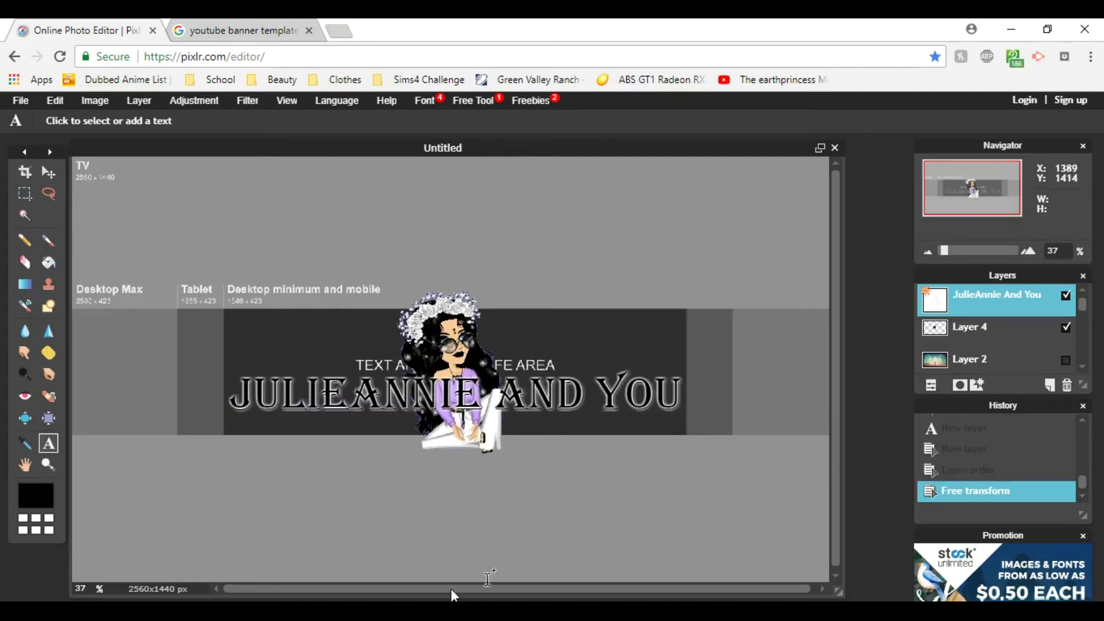
key("alt+Tab")
type("And now I can see the characters better")
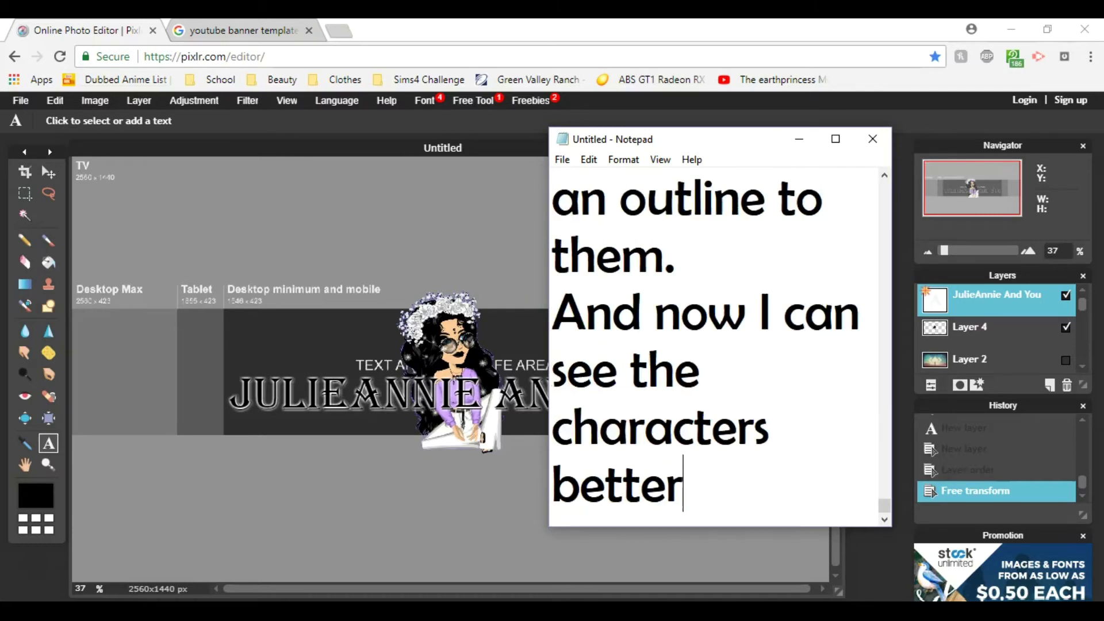
In Pixlr, apply an inner glow layer style to Layer 4's character
left_click(972, 333)
right_click(971, 333)
left_click(837, 381)
left_click(414, 272)
left_click(601, 283)
left_click(725, 458)
left_click(689, 431)
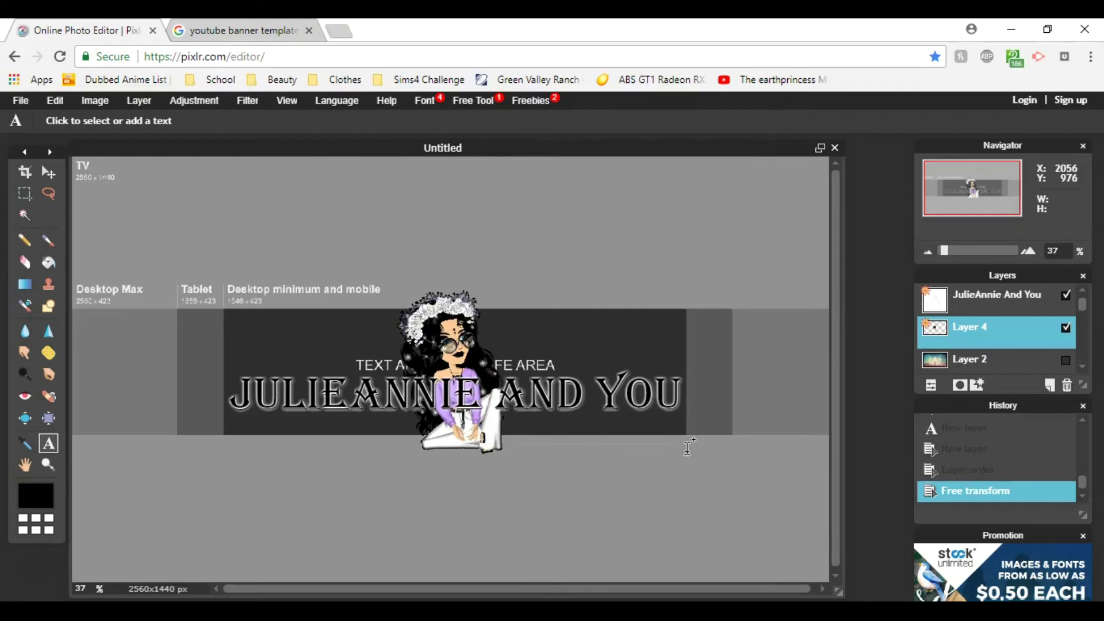
Show the Layer 2 background, and add "I think this is looking good so far :)" to the Notepad text
left_click(1066, 360)
left_click(577, 598)
key("Return")
key("Return")
type("I think this is looking good so far :)")
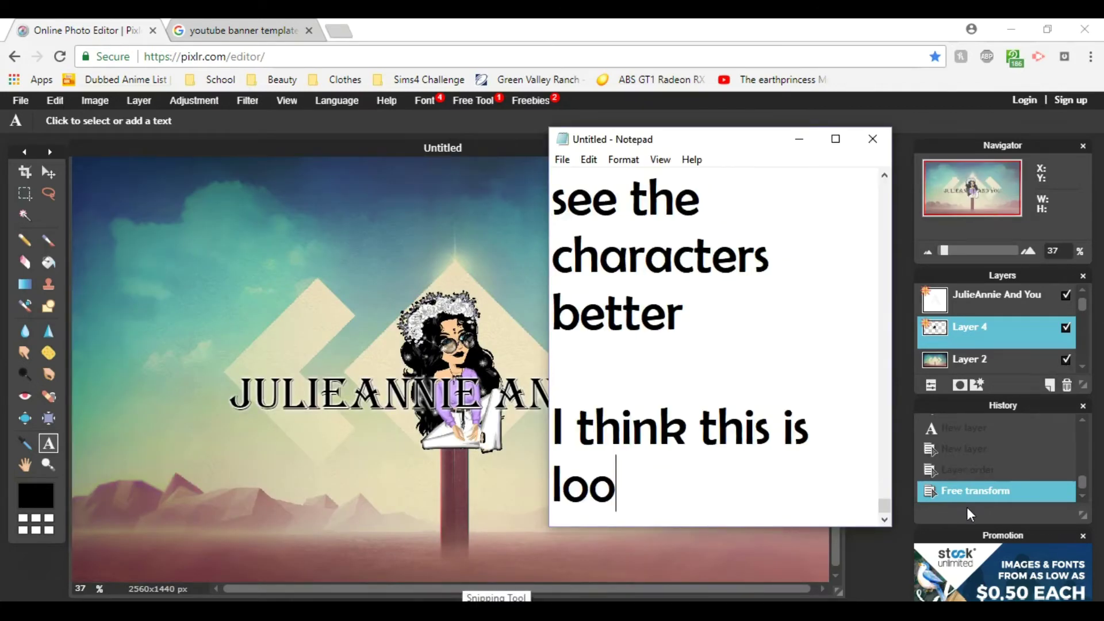
key("Return")
key("Return")
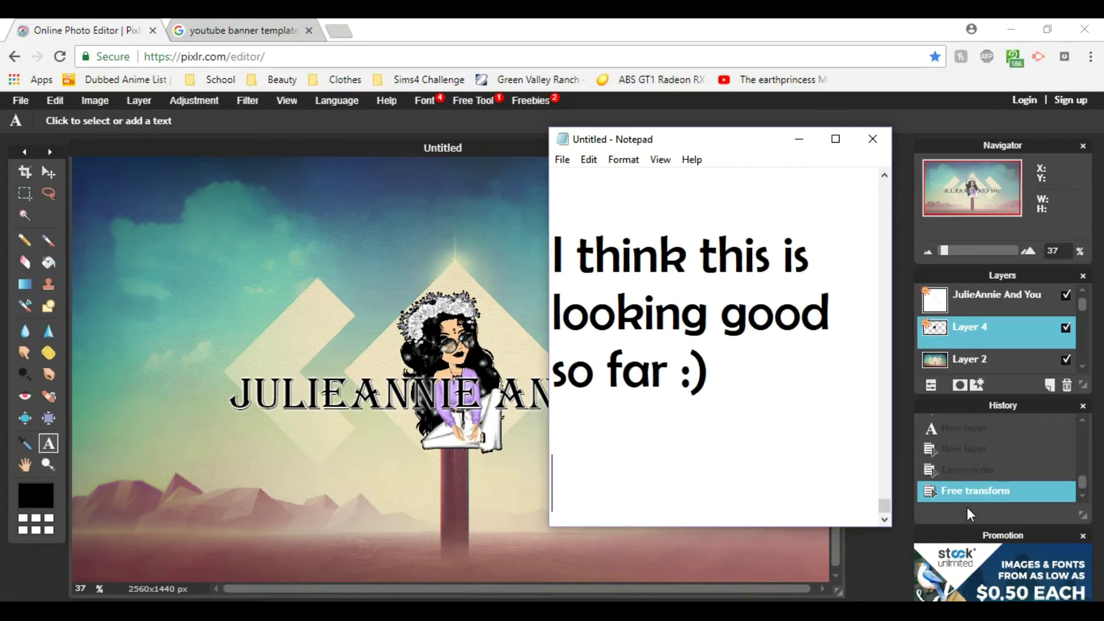
Add the line "Now next we could add more on the sides." to the Notepad text
type("Now next we co")
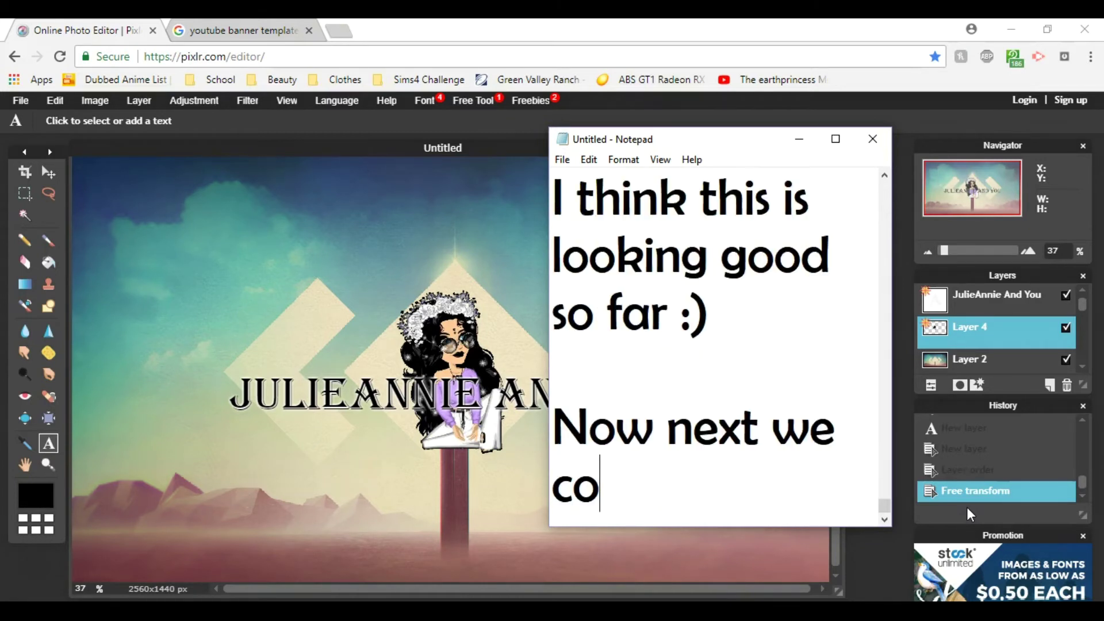
type("uld add more o")
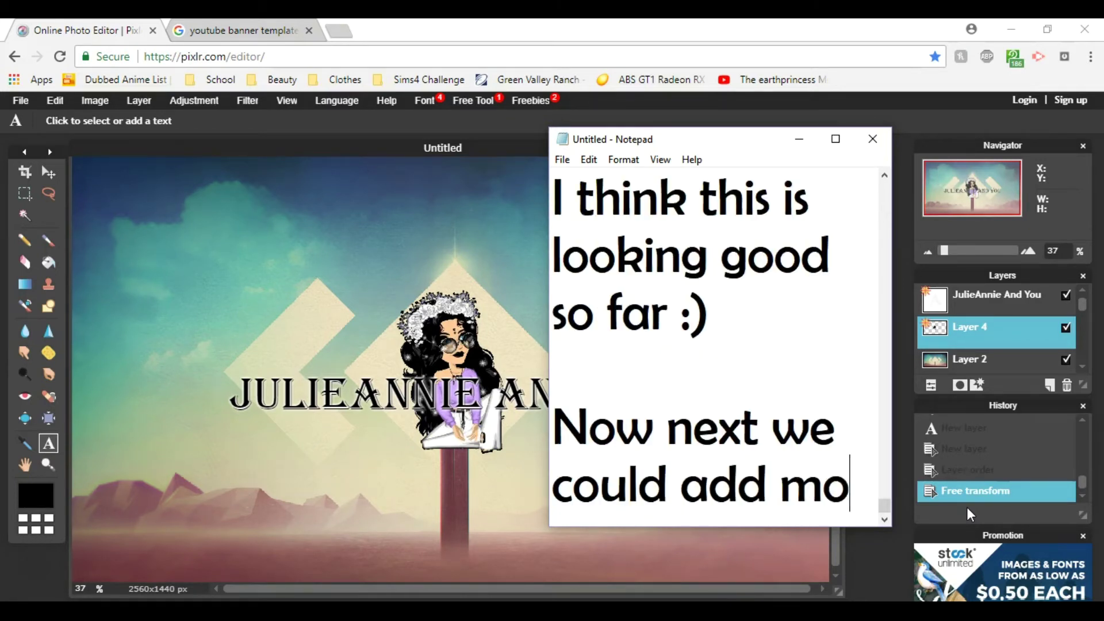
key("BackSpace")
key("BackSpace")
key("BackSpace")
type("re on the sides.")
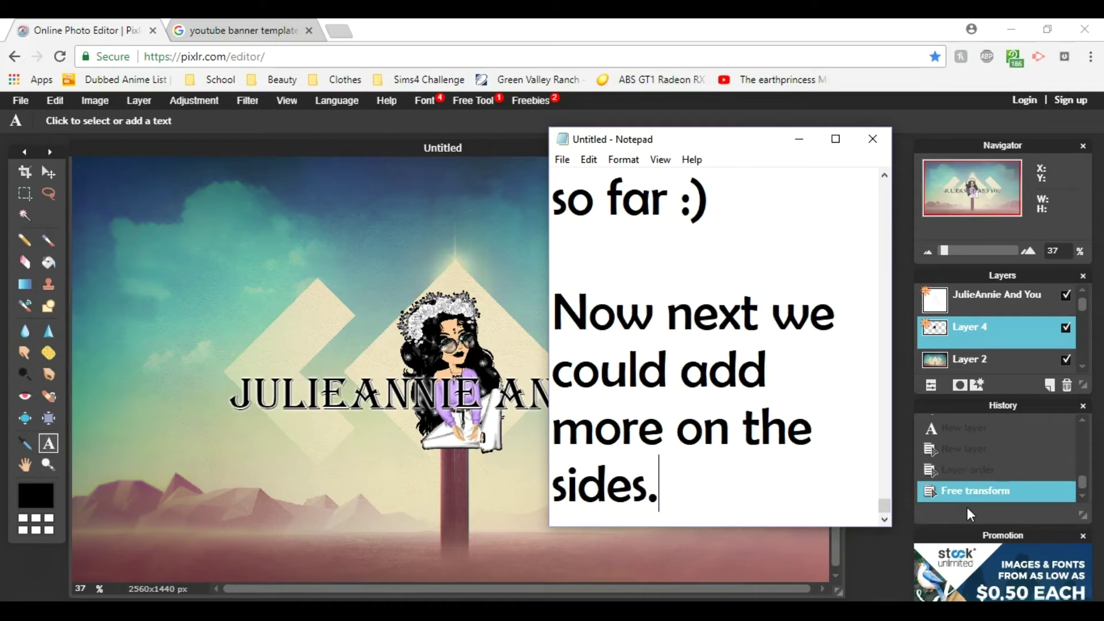
Hide Layer 2 in Pixlr, and continue the Notepad text with "What I mean by that is we can add anything"
left_click(1067, 361)
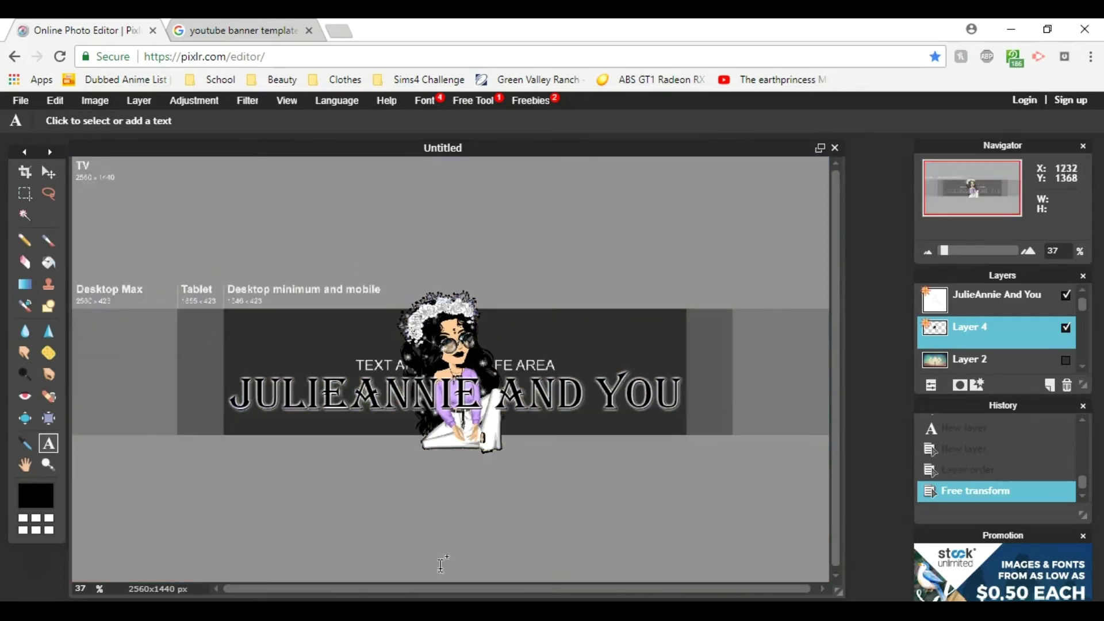
left_click(463, 546)
type("What")
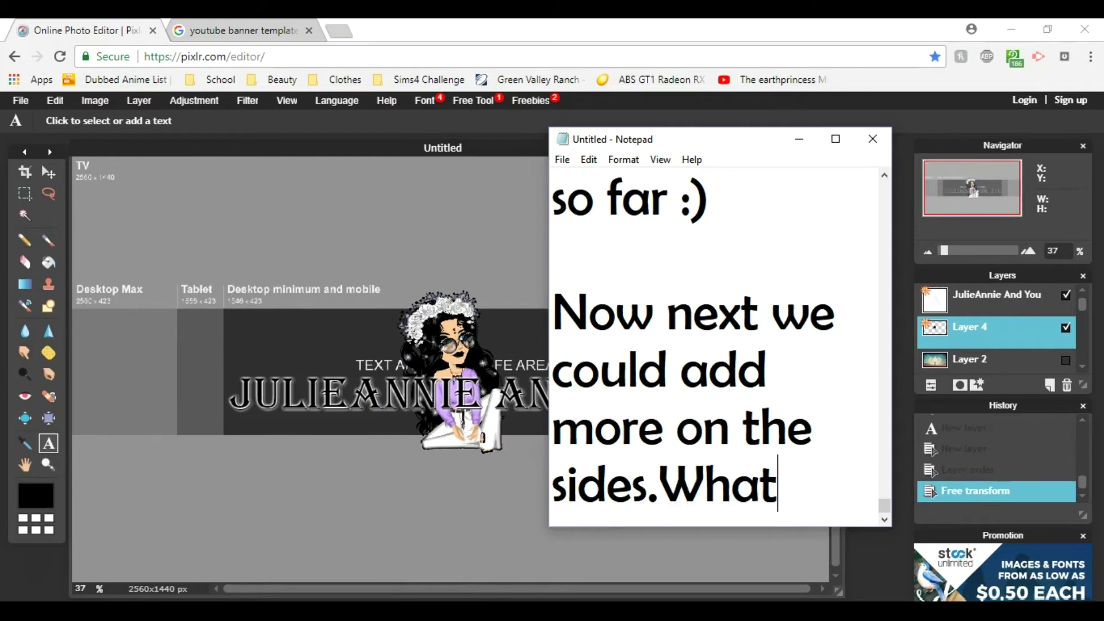
type(" I ean by that is we can add anything")
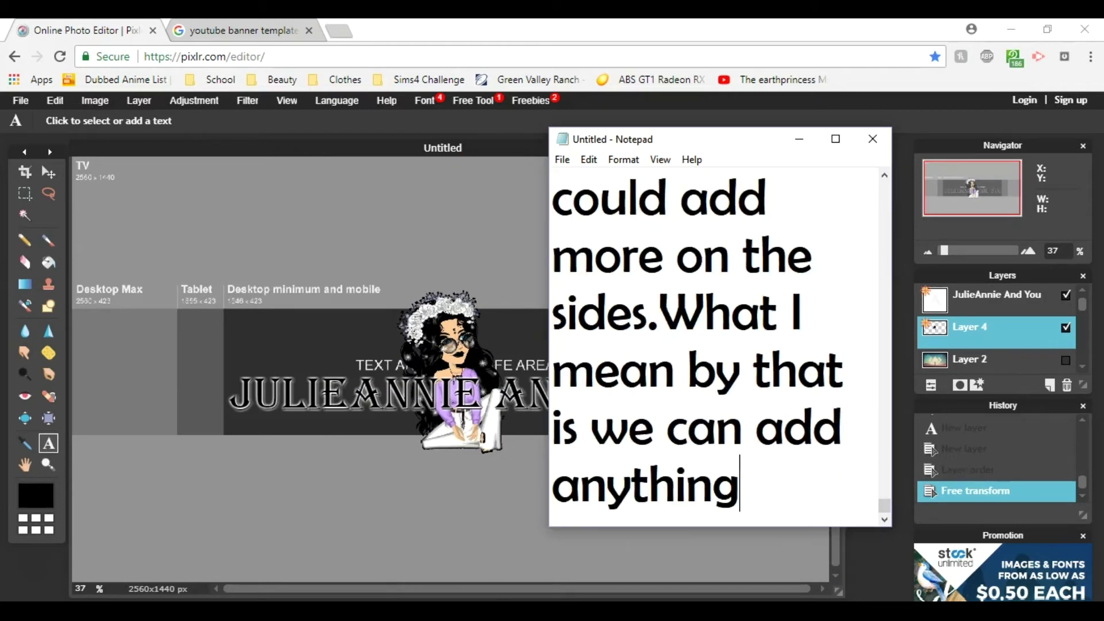
Complete the Notepad explanation with "we would like to the other rectangles. I'm going to do just that"
type(" we would like to the other rectang")
type("les. I'm going to ")
type("do jus")
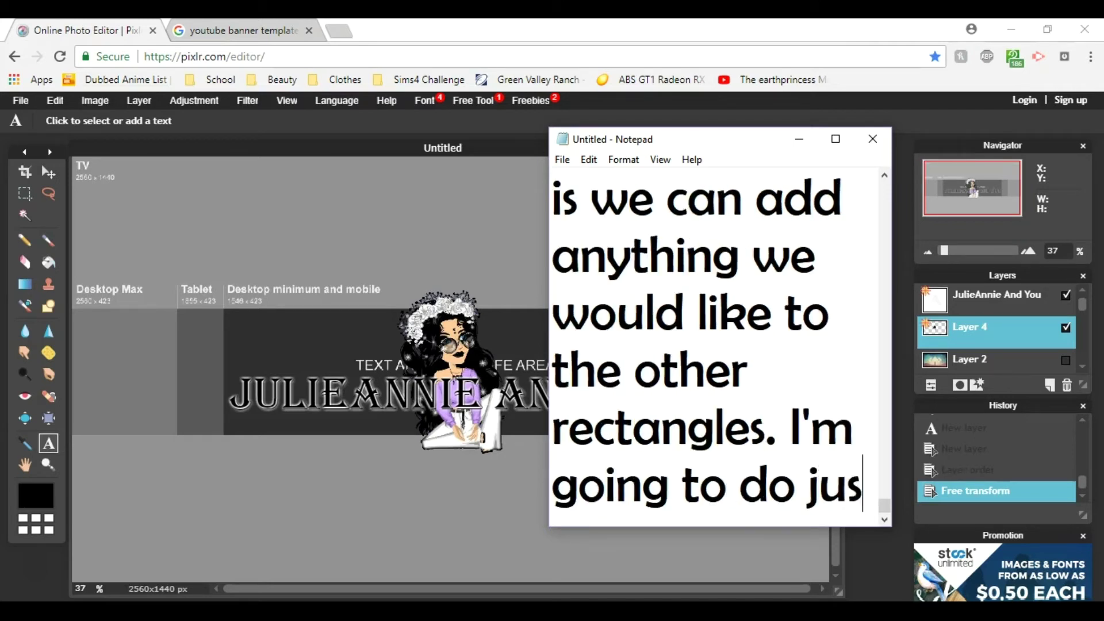
type("t that")
In Pixlr, open the YouTube play button picture from the Extra folder as a new layer
left_click(138, 100)
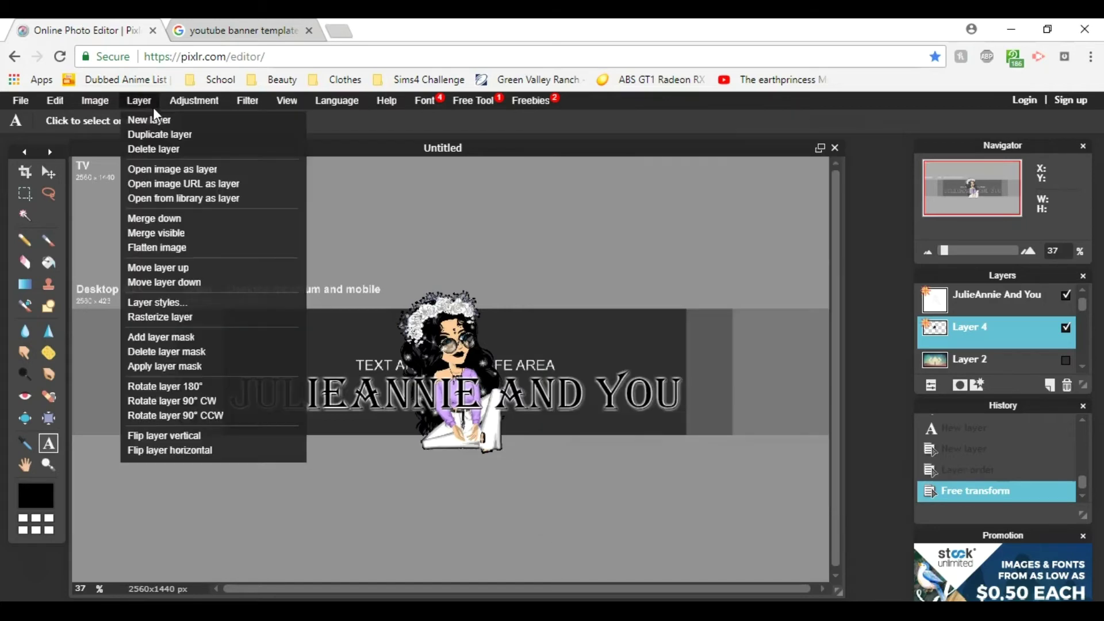
left_click(171, 164)
left_click(167, 56)
double_click(447, 148)
scroll(443, 173, "down", 5)
scroll(438, 193, "down", 15)
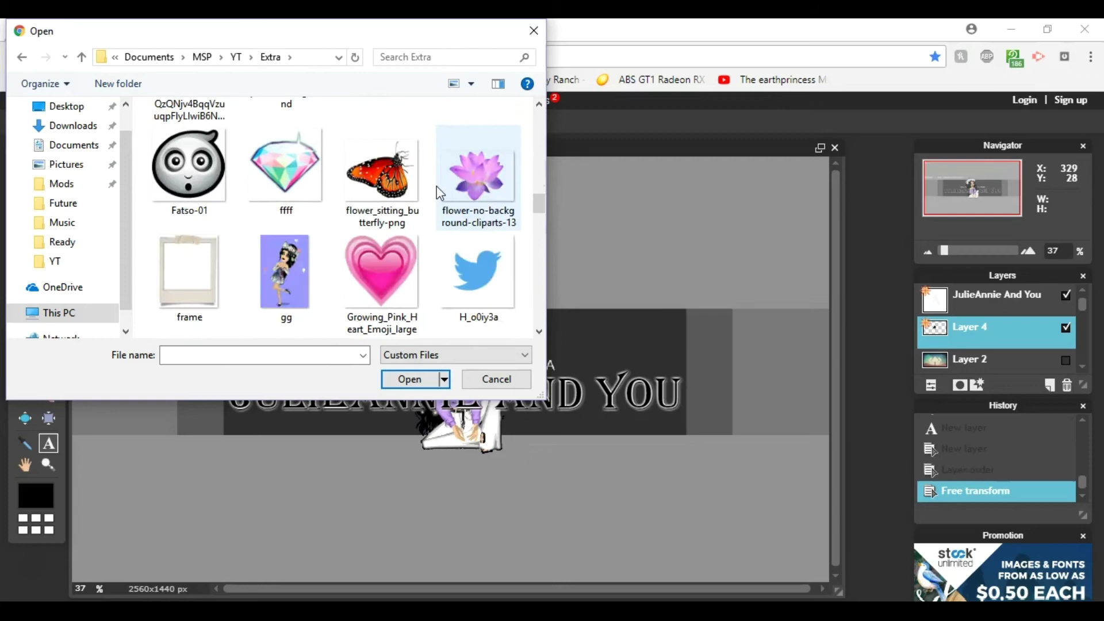
scroll(436, 186, "up", 1)
double_click(391, 155)
Free-transform the play button smaller and tilted counterclockwise over the template's left-hand Desktop Max and Tablet areas, and apply the changes
left_click(55, 100)
left_click(86, 217)
left_click_drag(316, 312, 222, 288)
left_click_drag(524, 279, 413, 327)
left_click_drag(391, 368, 193, 335)
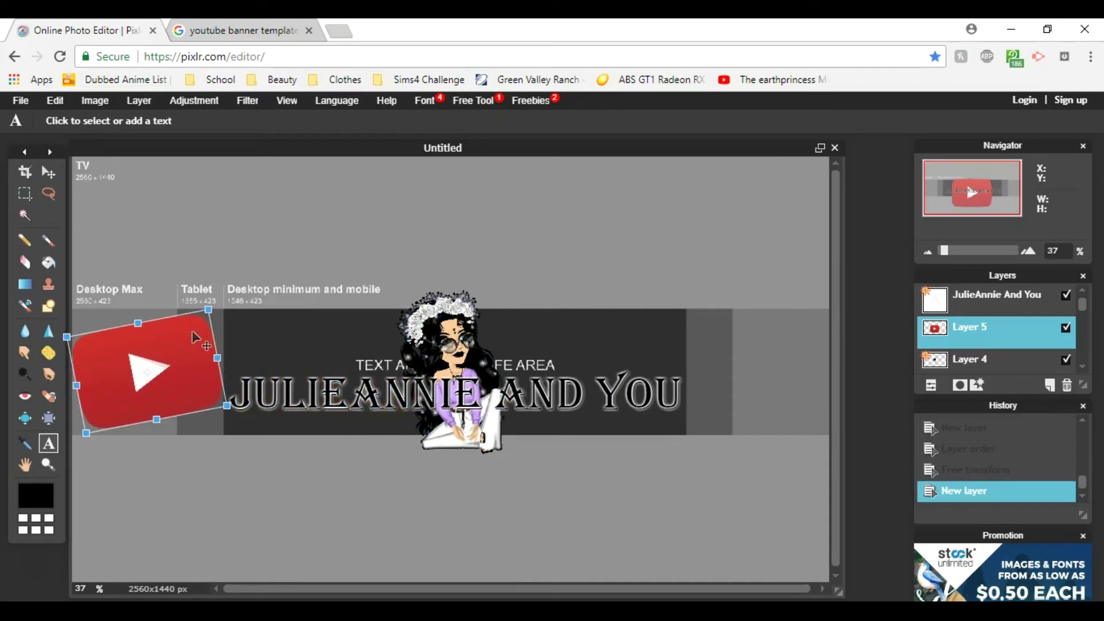
left_click(345, 326)
left_click(488, 379)
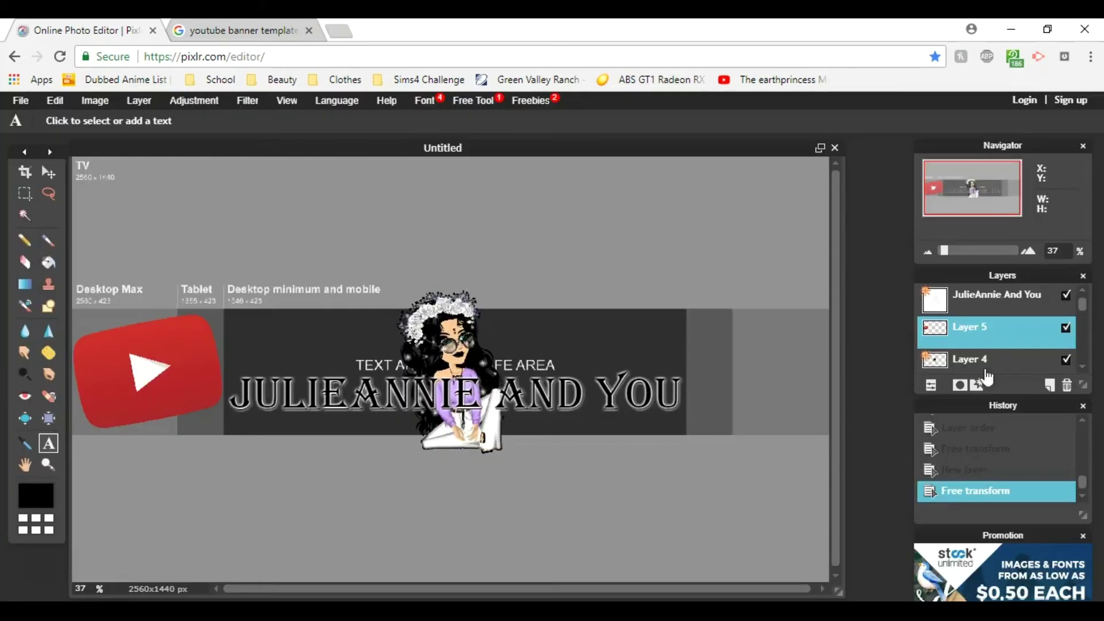
Duplicate Layer 5 and free-transform the copy, tilted clockwise, over the template's right-hand side areas, applying the changes
right_click(999, 339)
left_click(828, 239)
left_click(55, 100)
left_click(86, 214)
left_click_drag(83, 302, 730, 266)
mouse_move(761, 364)
left_mouse_down()
mouse_move(769, 346)
mouse_move(655, 251)
mouse_move(738, 354)
mouse_move(753, 345)
mouse_move(773, 360)
left_mouse_up()
left_click_drag(852, 351, 839, 350)
left_click_drag(717, 286, 712, 291)
left_click_drag(840, 350, 843, 349)
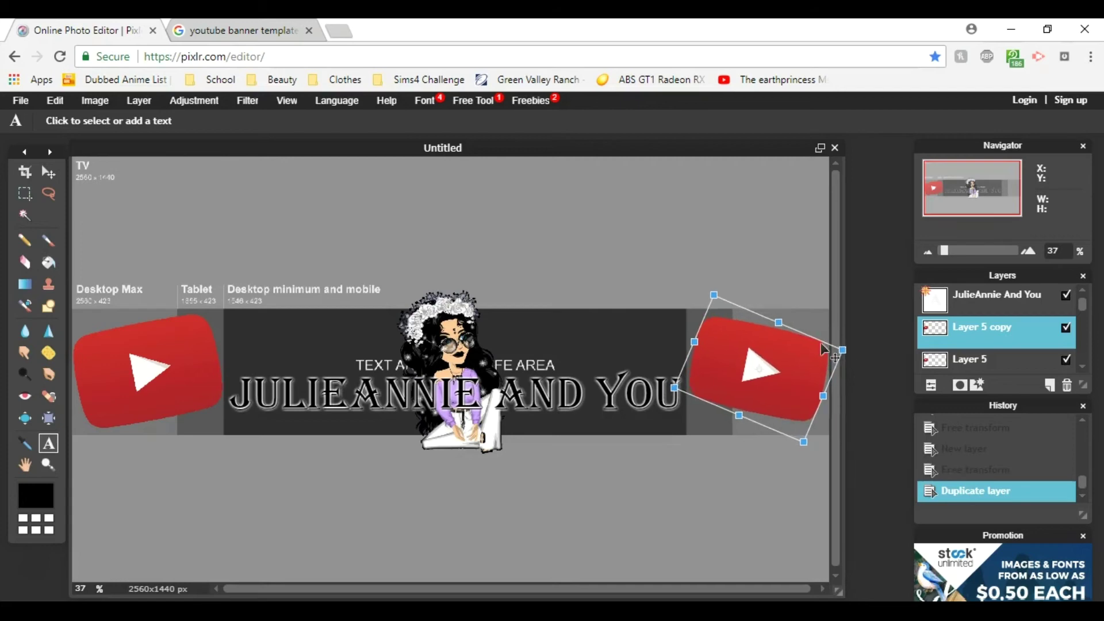
left_click_drag(731, 282, 731, 285)
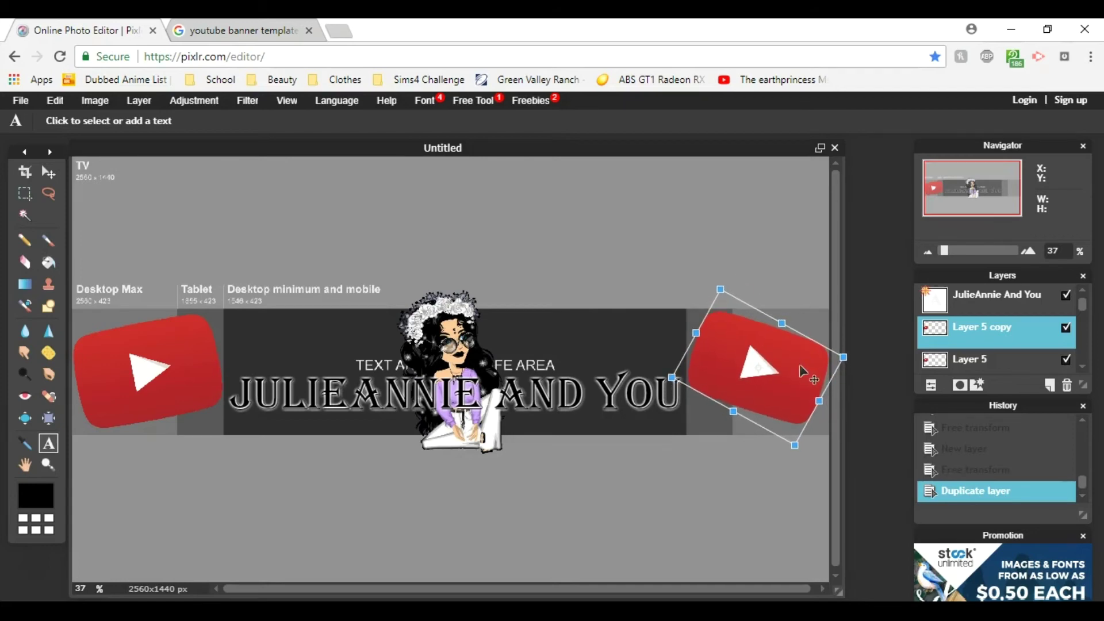
left_click(732, 230)
left_click(509, 383)
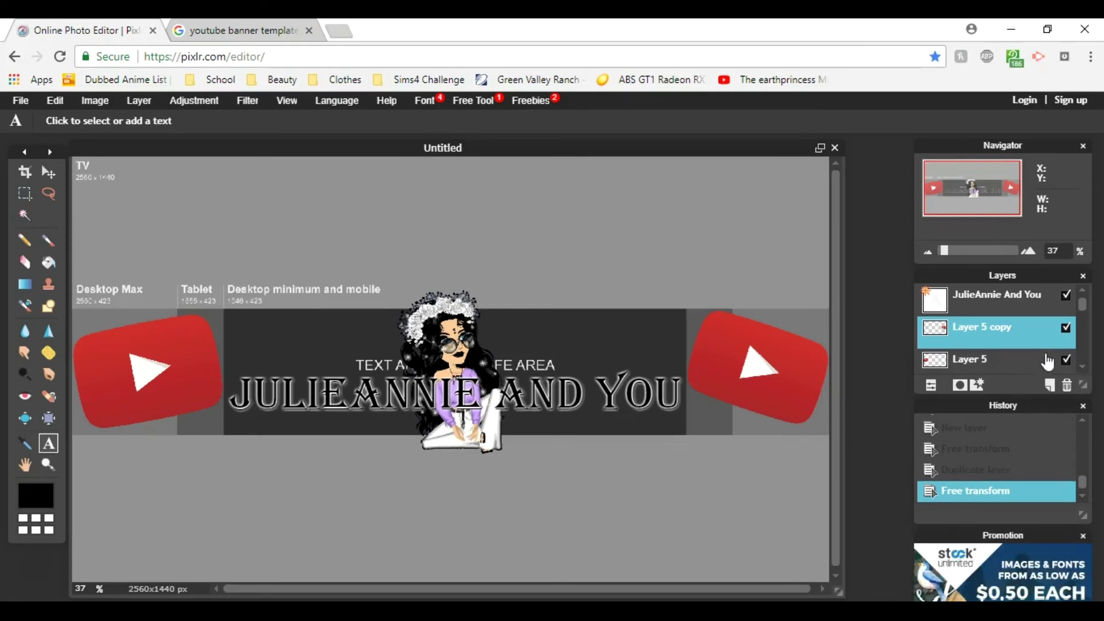
Briefly show the Layer 2 background to check how the banner looks with both play buttons
scroll(1064, 352, "down", 3)
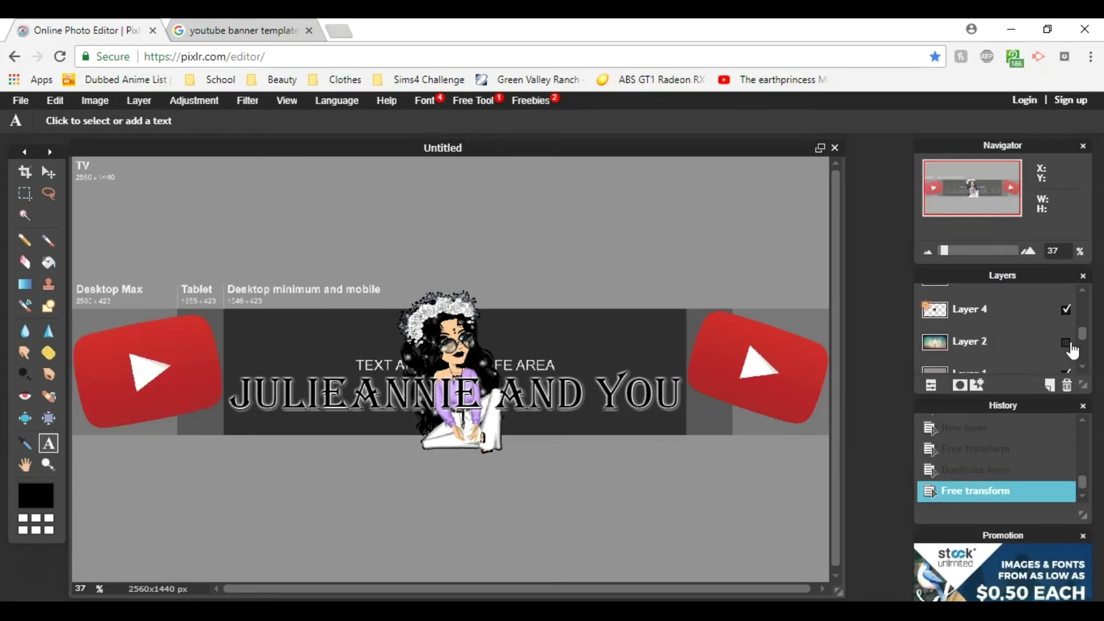
left_click(1066, 342)
left_click(1066, 342)
Switch to Notepad and write that a disliked layer can be selected in layers and deleted using the little trash can
key("alt+Tab")
key("Return")
key("Return")
type("Now if you don't like what y")
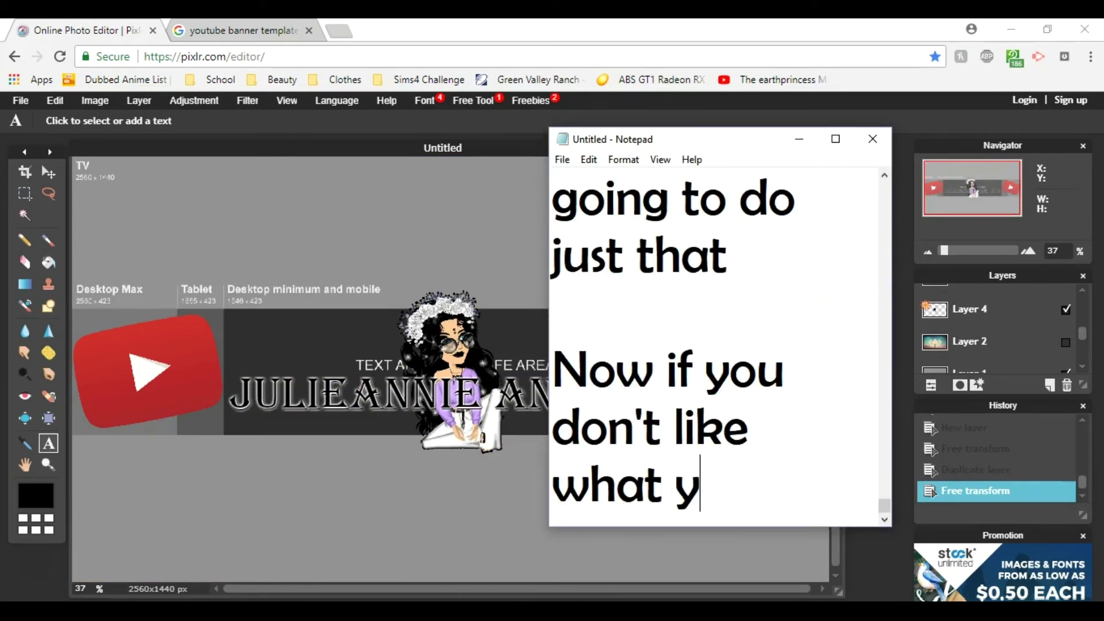
type("ou've done, which I do")
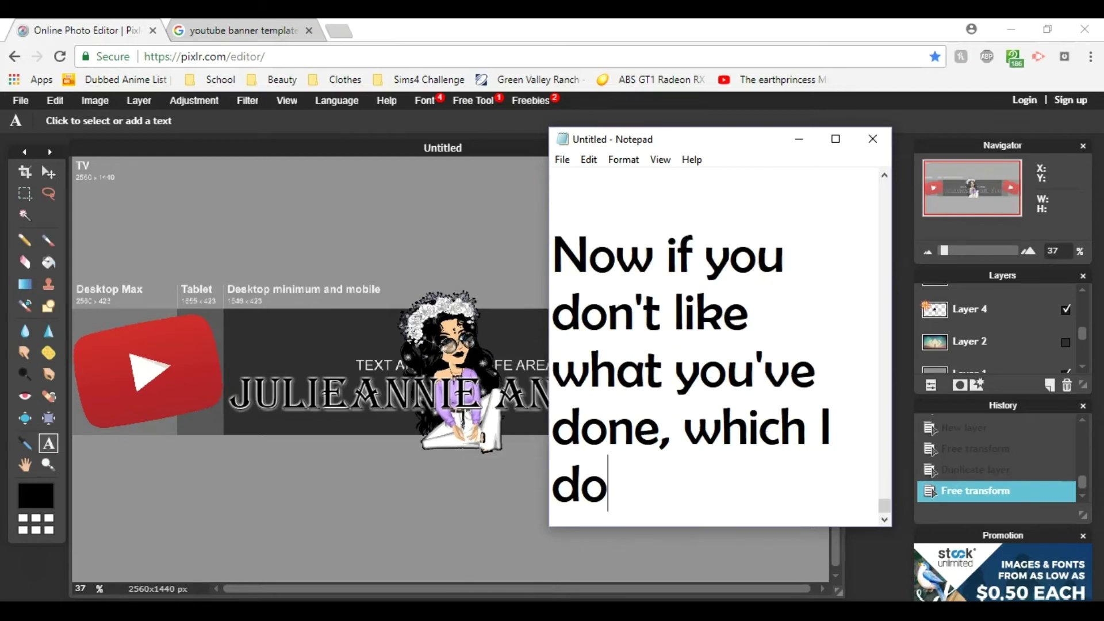
type("n't lol, you can go over to layers, select the layer you dislike and d")
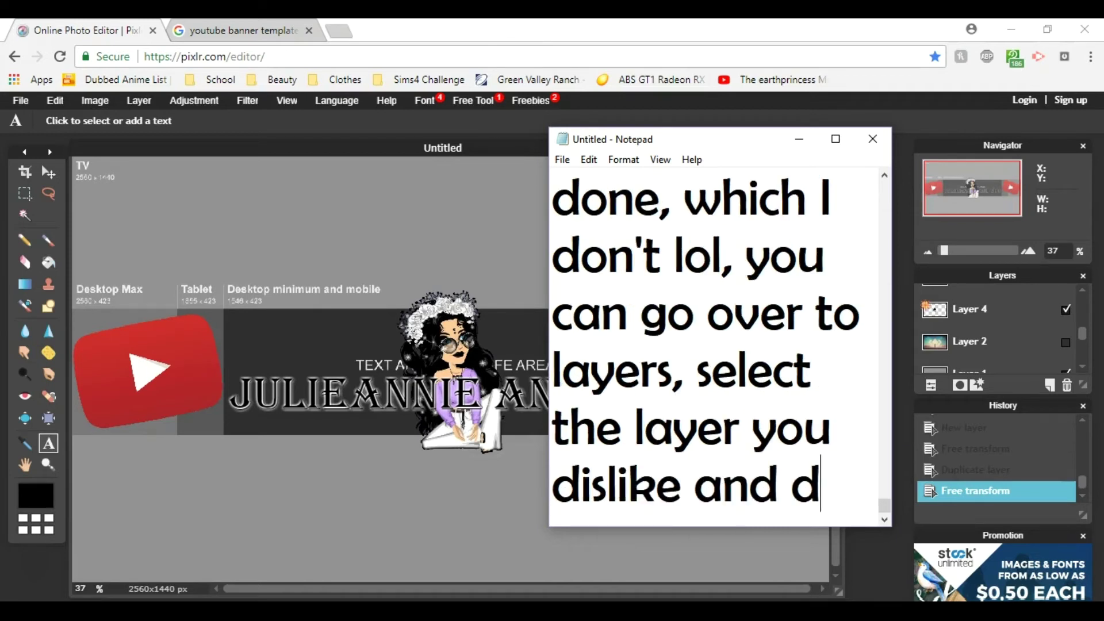
type("elete it using the little trash can.")
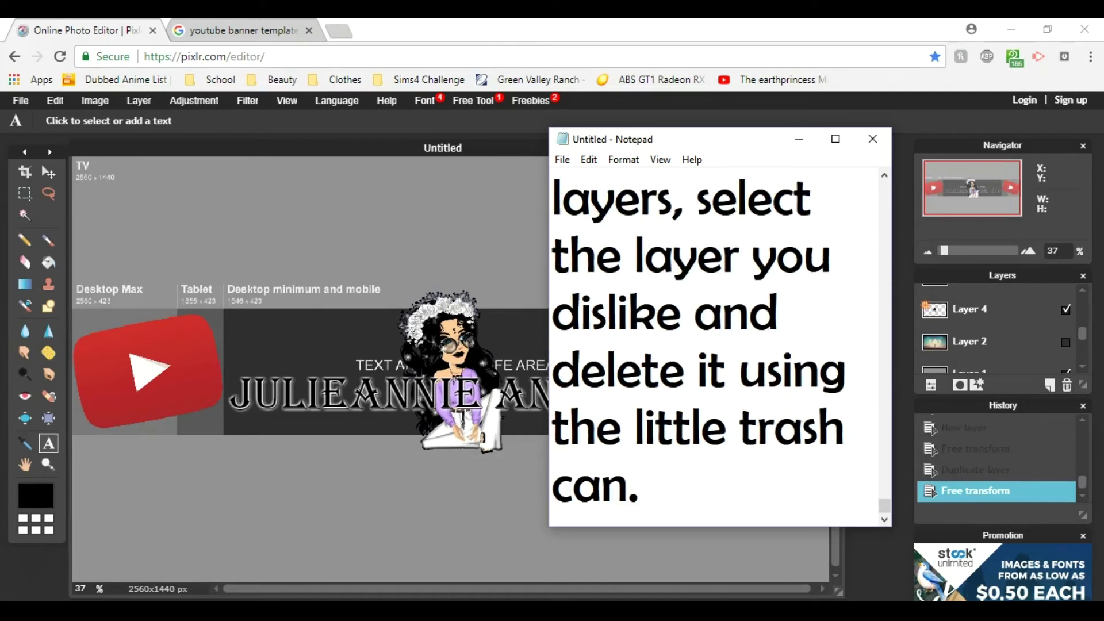
In Pixlr, delete both play button layers, Layer 5 copy and Layer 5
scroll(1001, 328, "up", 3)
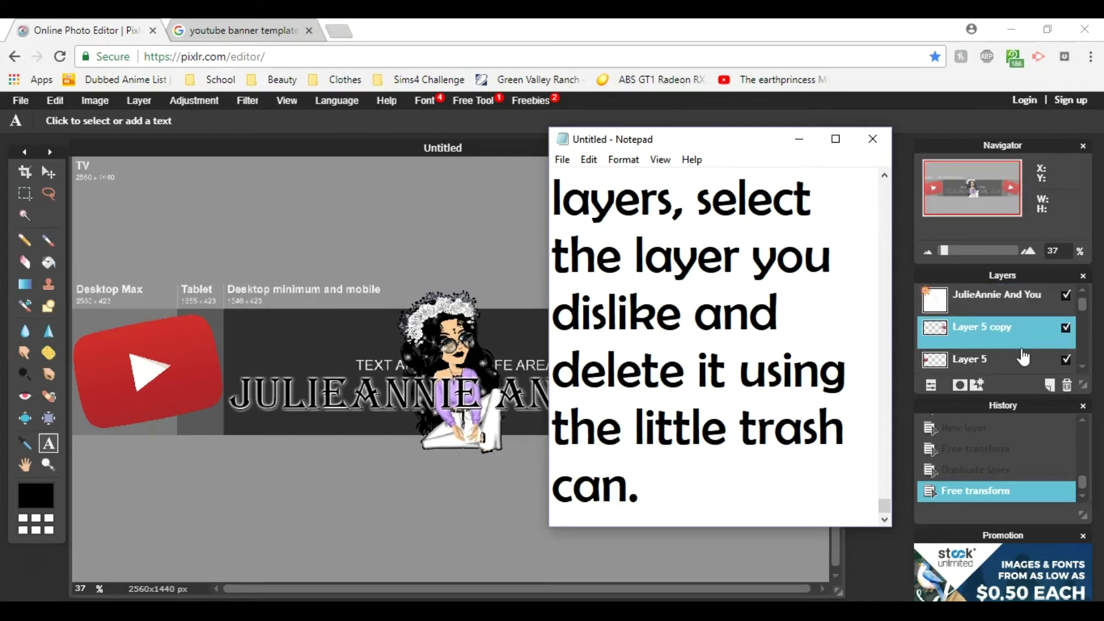
left_click(1067, 384)
left_click(1066, 385)
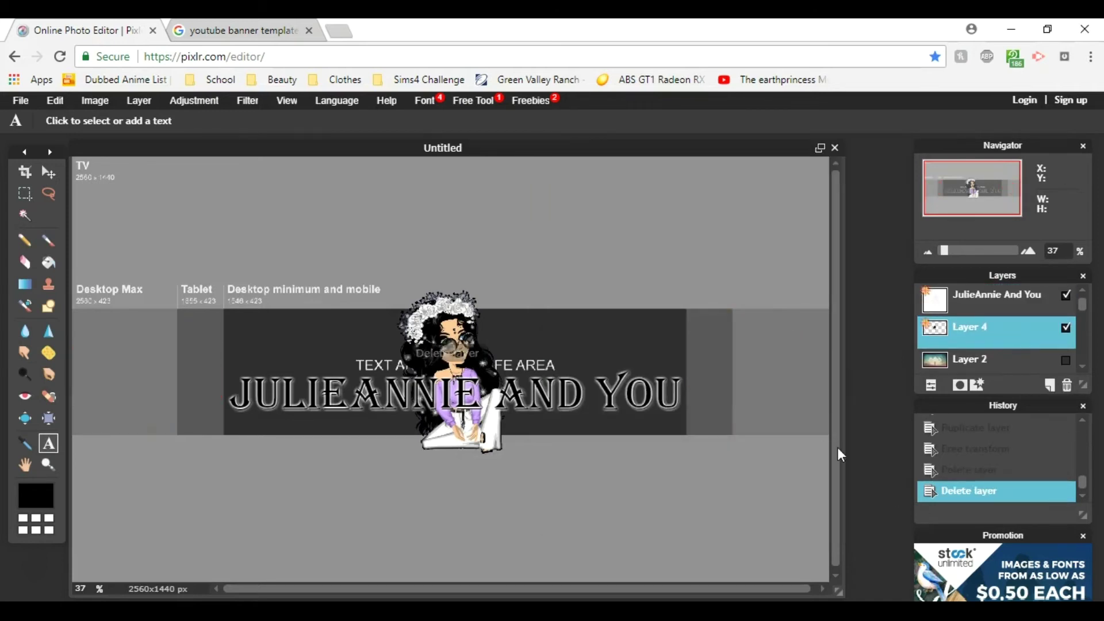
Toggle the Layer 2 background on and off to compare the banner without the play buttons
left_click(1065, 361)
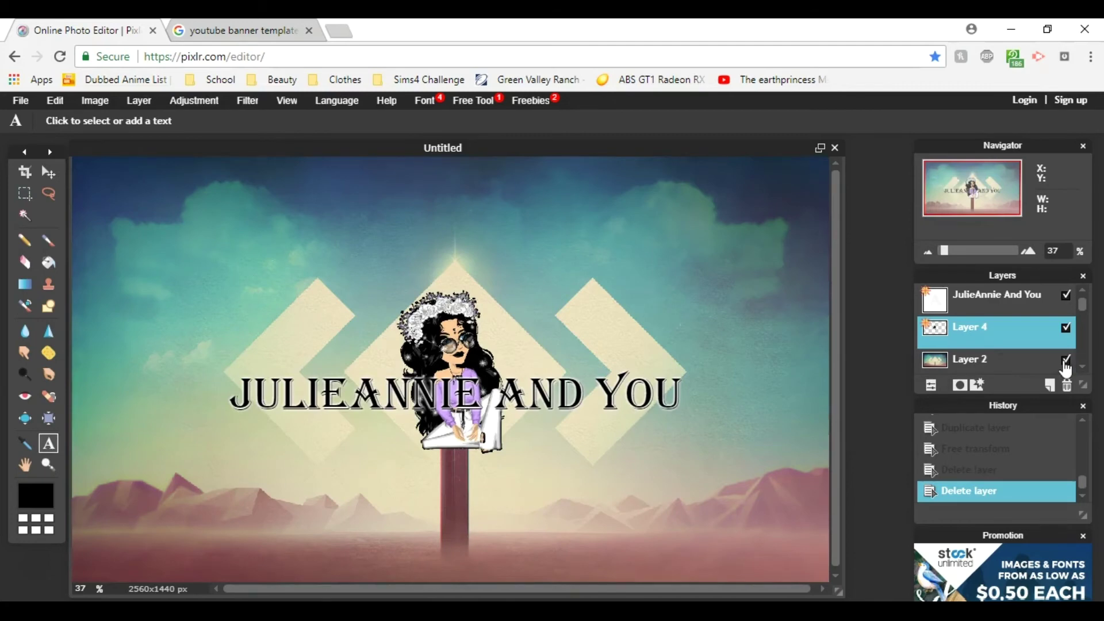
left_click(1065, 361)
left_click(1066, 361)
left_click(1065, 361)
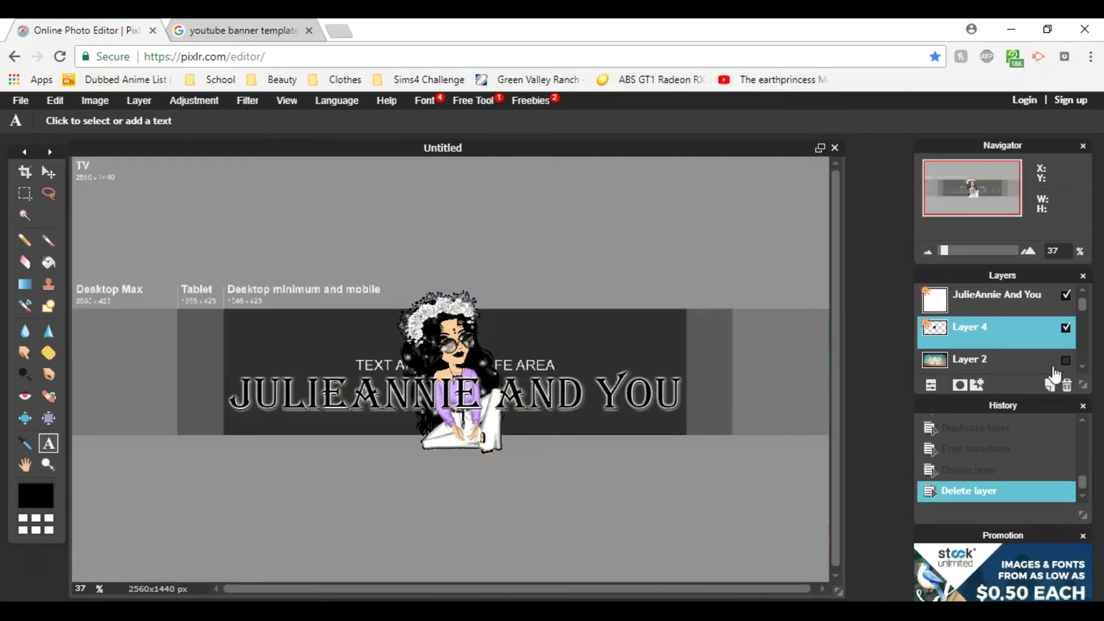
left_click(139, 101)
left_click(177, 166)
left_click(236, 57)
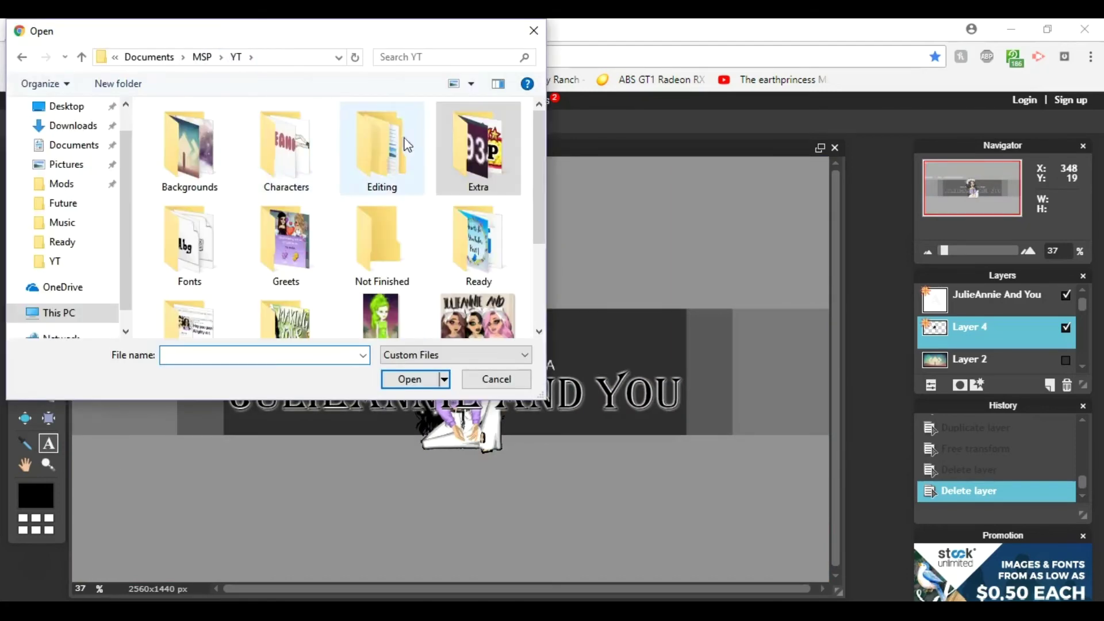
double_click(294, 152)
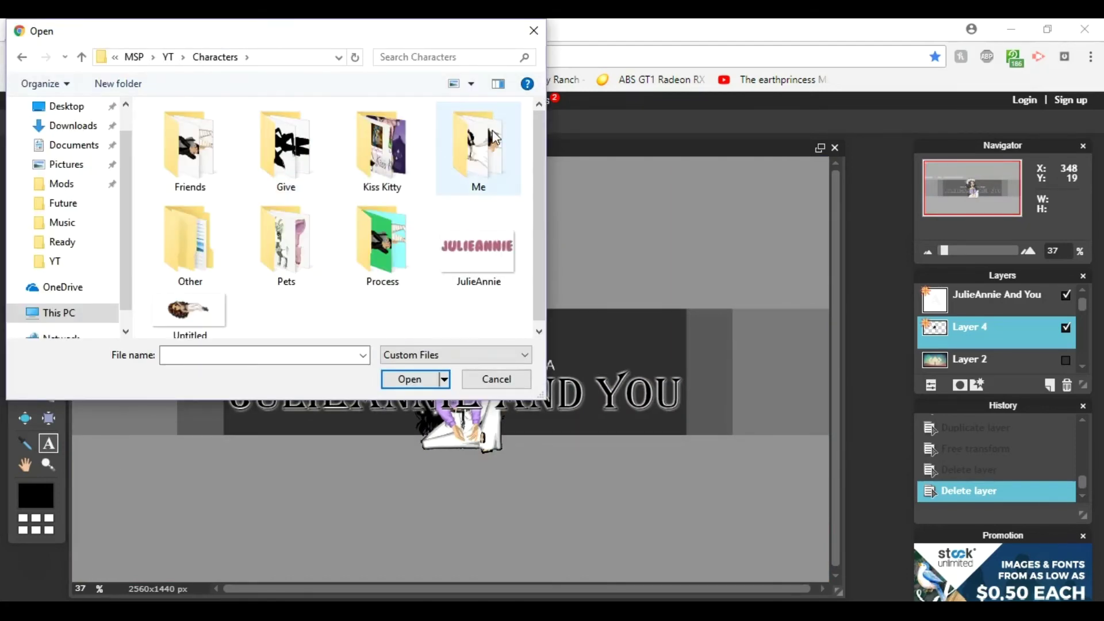
double_click(494, 138)
scroll(487, 146, "down", 8)
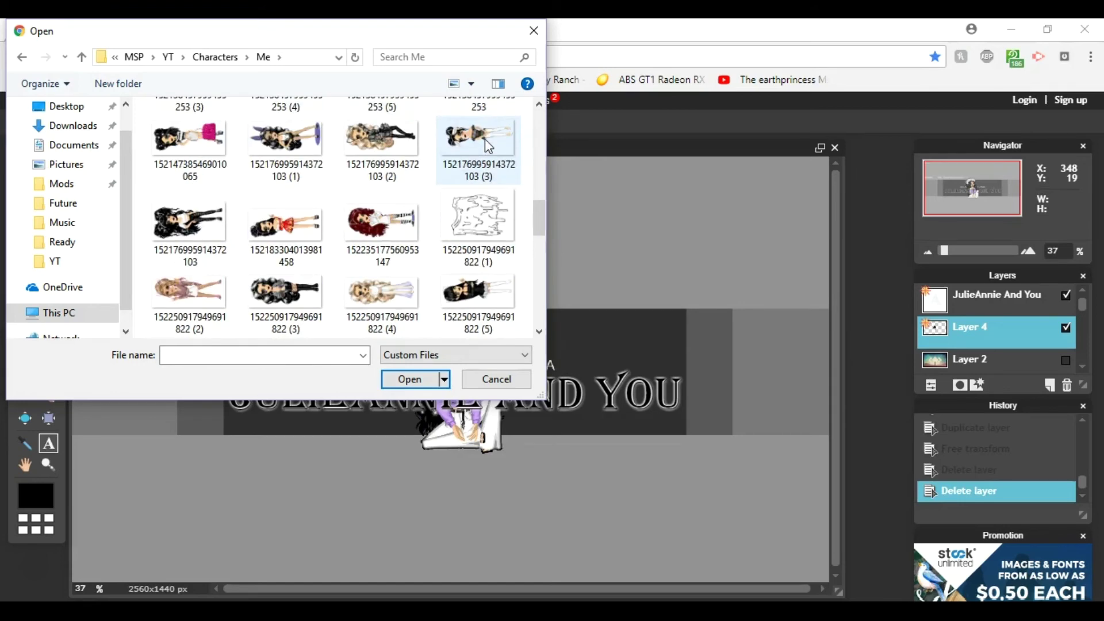
scroll(460, 138, "up", 8)
left_click(215, 57)
left_click(170, 57)
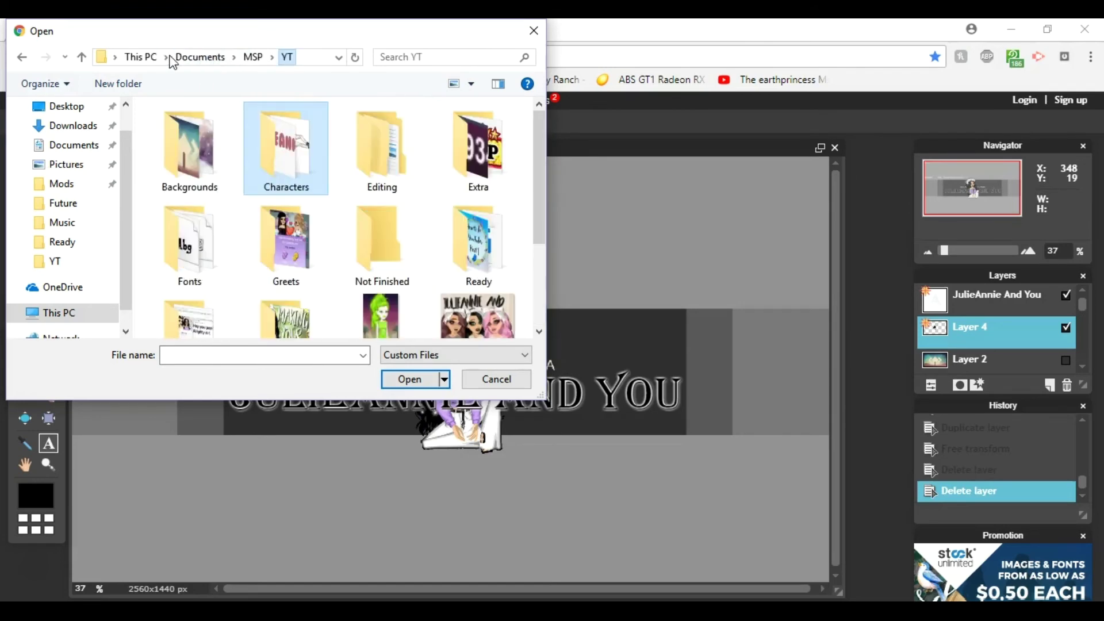
Add to the Notepad text that it doesn't hurt to mess around, or you could leave it simply like this if you dislike all current options
key("alt+Tab")
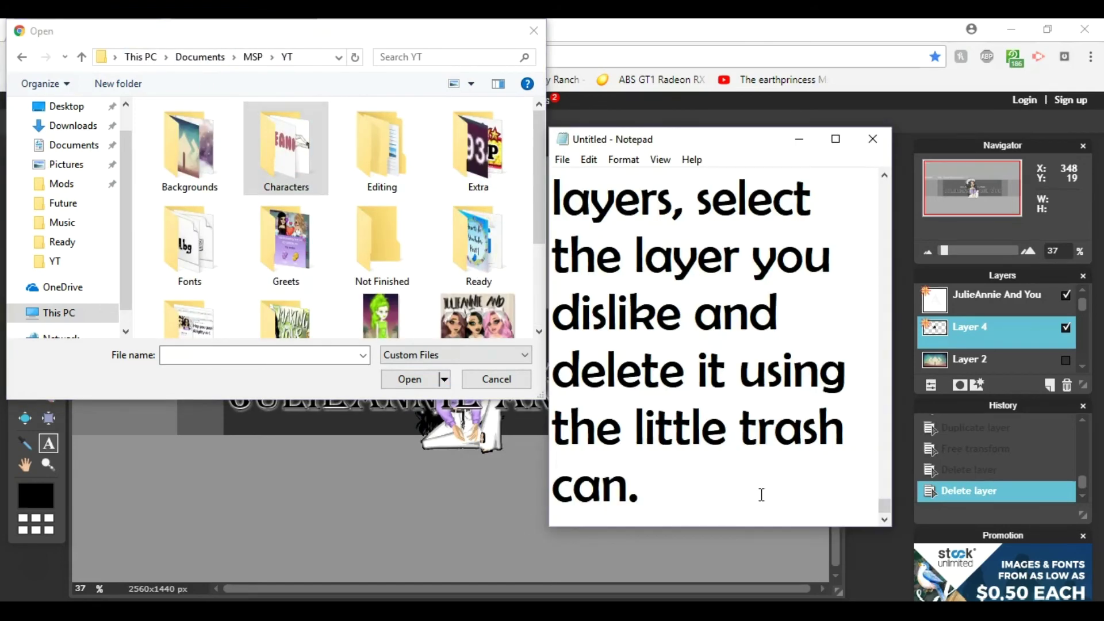
type("Honestly it doesn't hurt to just mess around and")
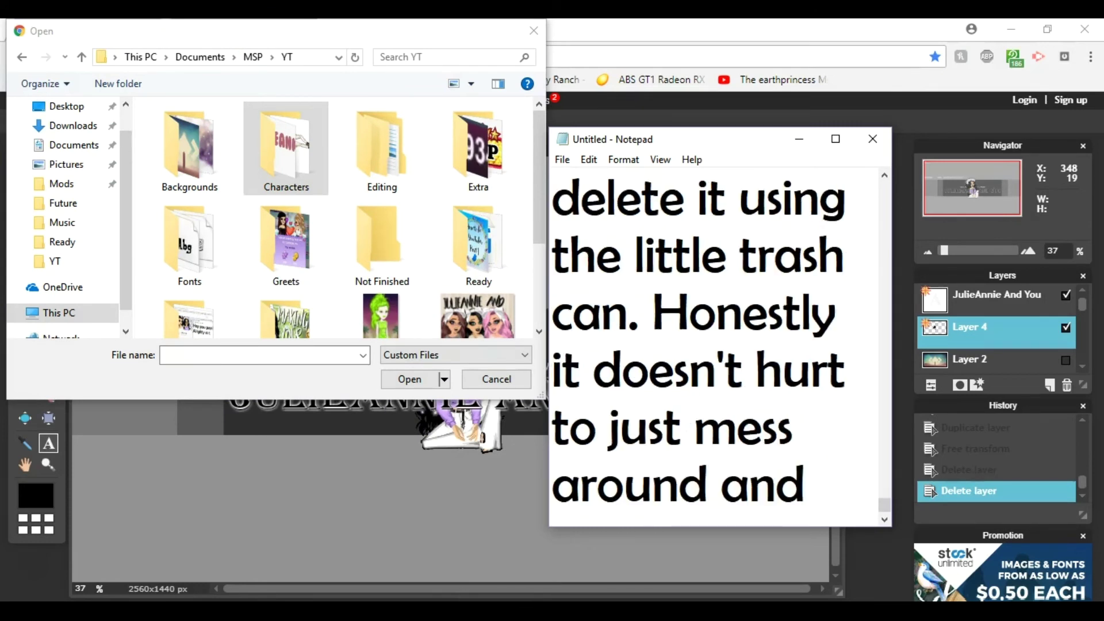
type(" try to figure out what works wi")
type("th this. Though of course")
type(" if you dislike all")
type(" options you currently hav")
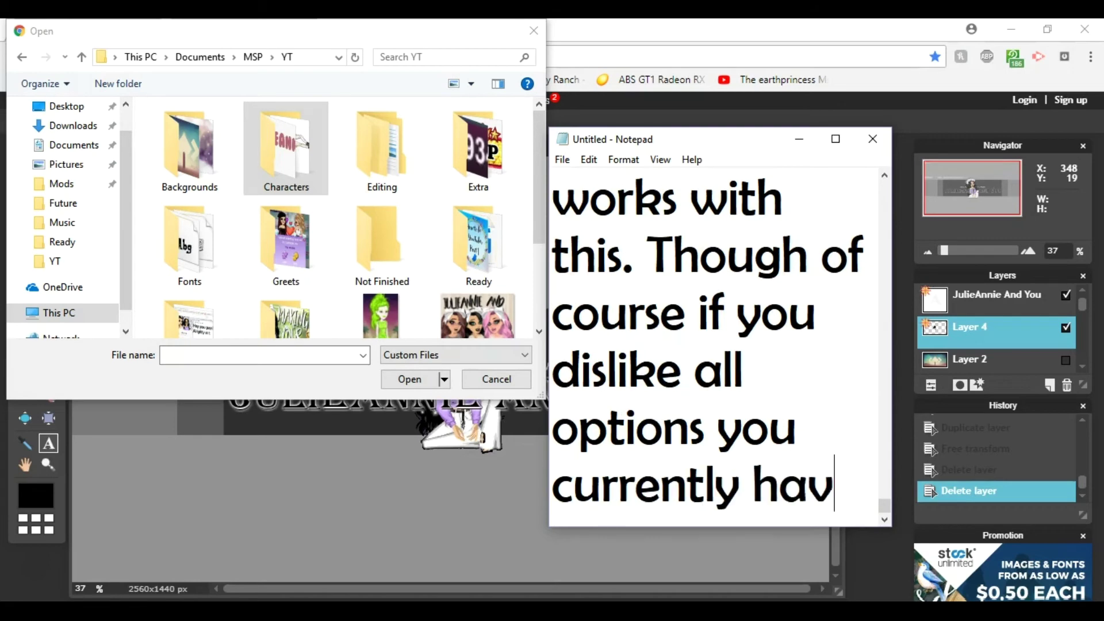
type("leave it simply like this.")
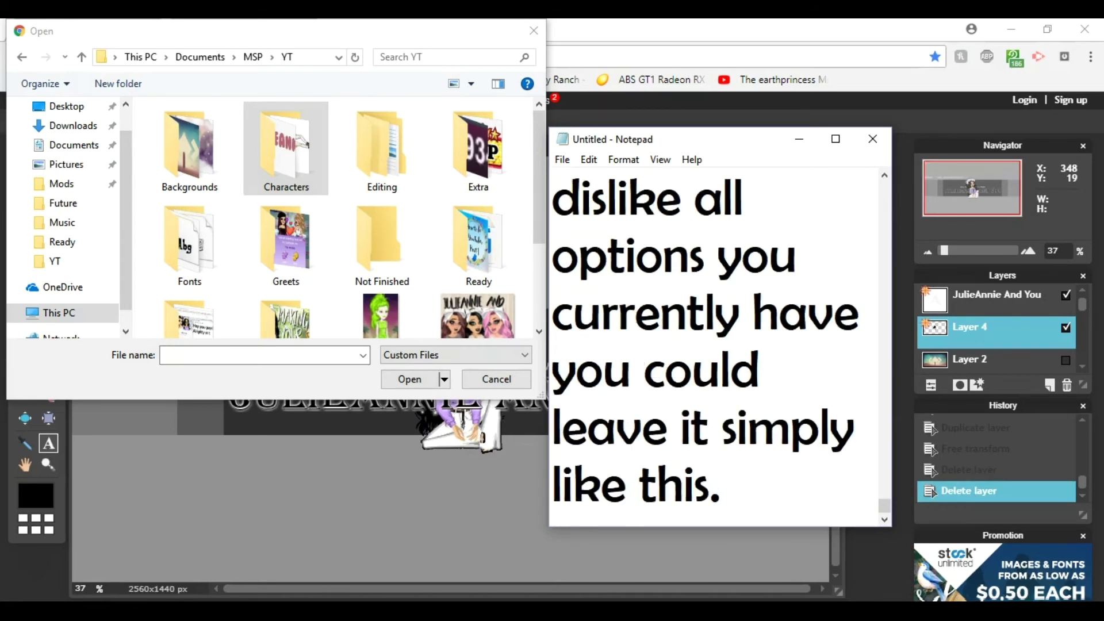
Cancel the image selection in Pixlr, show the Layer 2 background, and minimize the Screencast-O-Matic window
left_click(495, 379)
left_click(1066, 360)
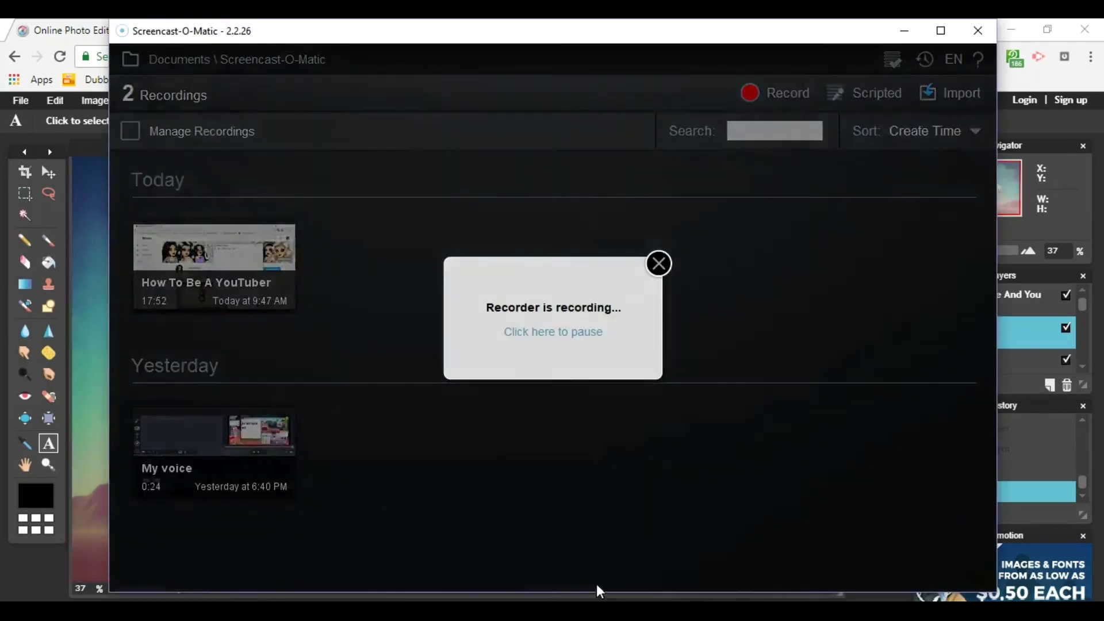
key("alt+Tab")
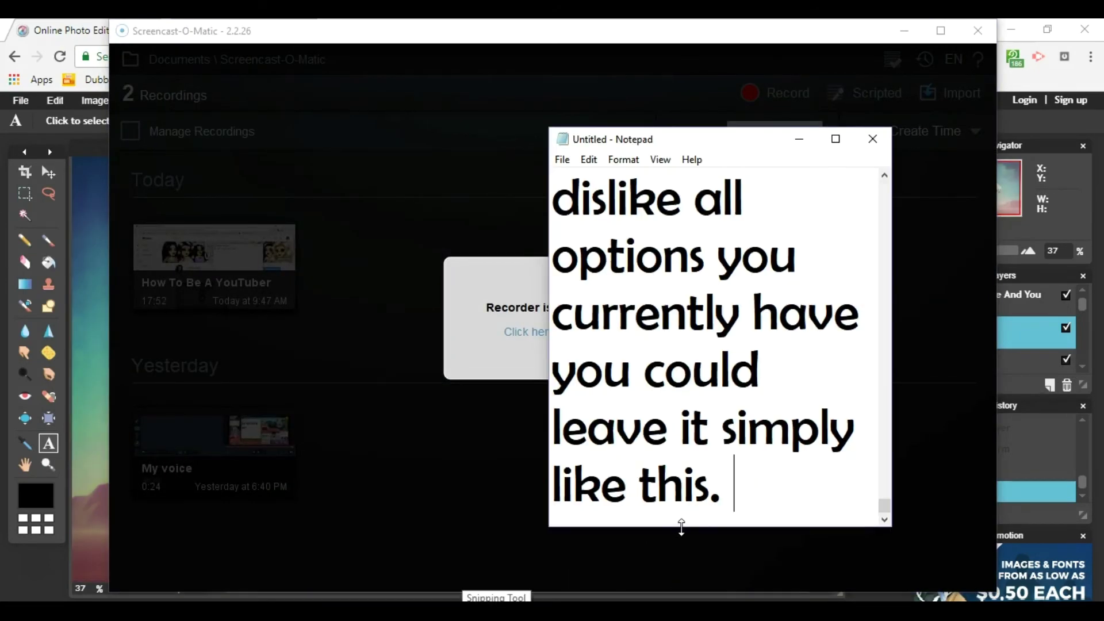
left_click(904, 30)
In Notepad, add "Oops o.o XD" and a new paragraph saying you personally really like this simple and yet beautiful version and will keep it
type("Oops o.o XD")
key("Return")
key("Return")
type("Oh well I persoan")
key("BackSpace")
key("BackSpace")
type("nally reall")
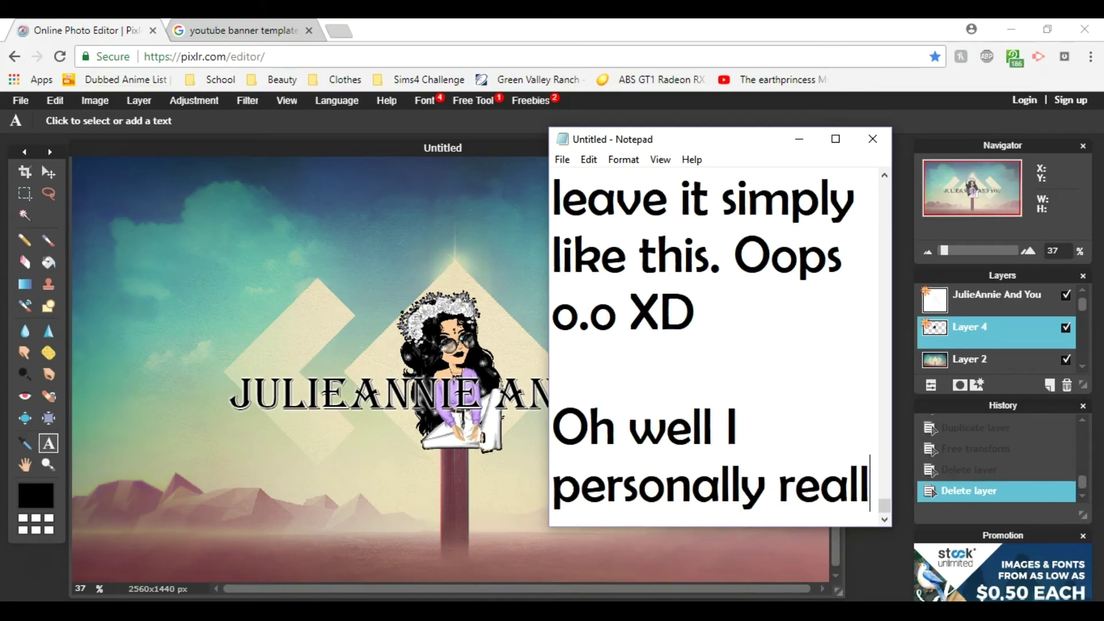
type("y like this, it")
type(" is simple and y")
key("BackSpace")
type("e and yet beautiful. I will keep this.")
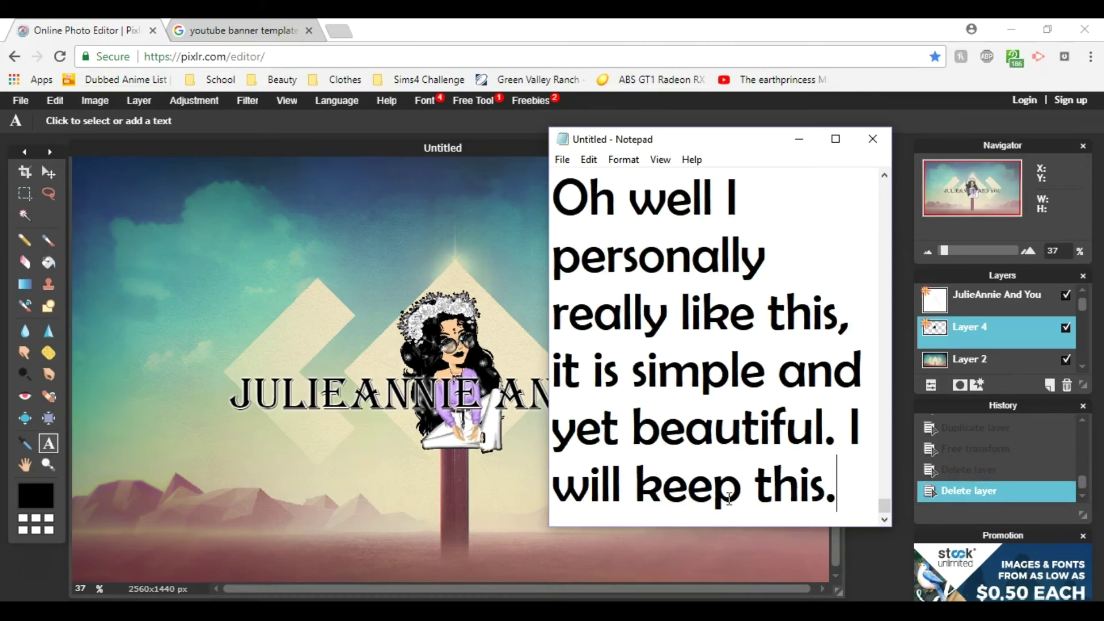
Add the Notepad paragraphs "Now you need to save." and "So like most devices you'll need to go up to file and hit save as."
key("Return")
key("Return")
type("Now you need to save.")
key("Return")
key("Return")
type("So ")
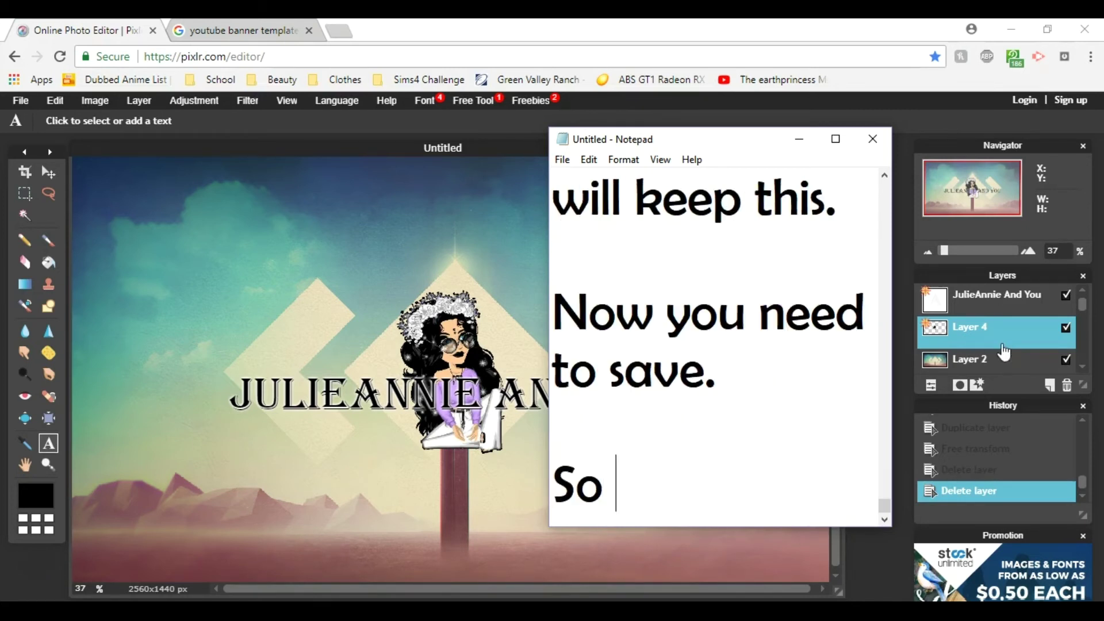
type("like most deiciv")
key("BackSpace")
key("BackSpace")
key("BackSpace")
type("vices you'll ")
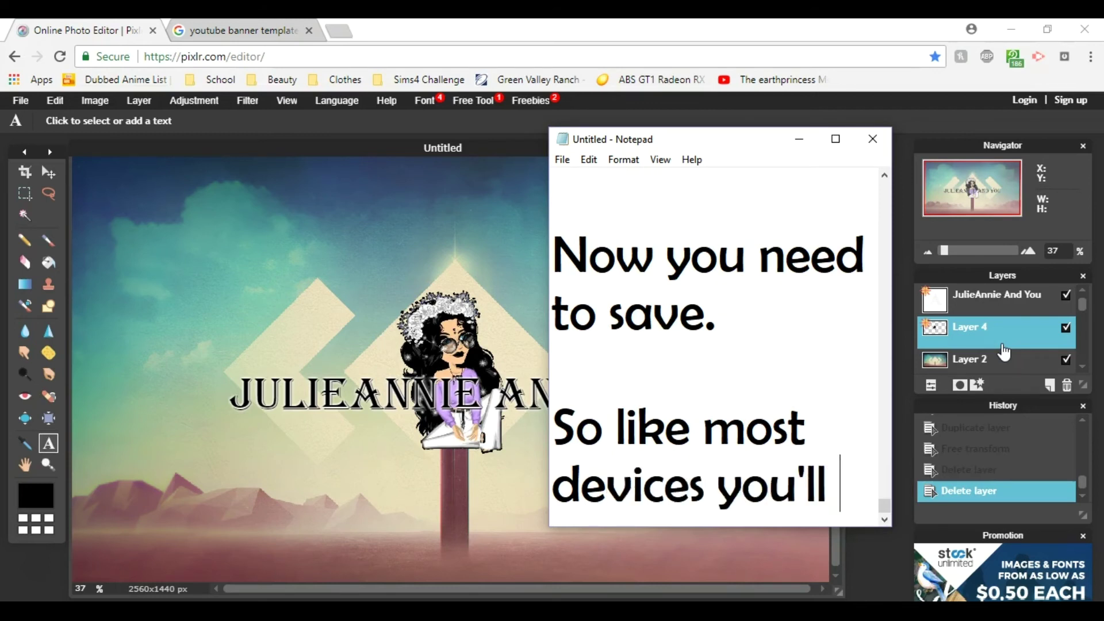
type("need to go up to fi")
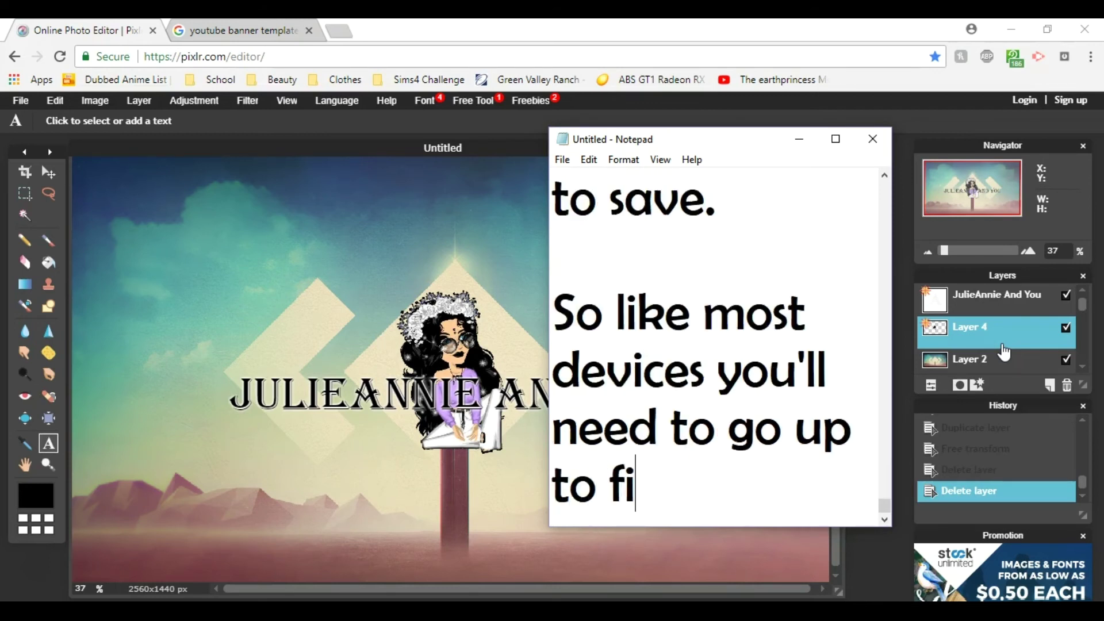
type("le and hit save aw")
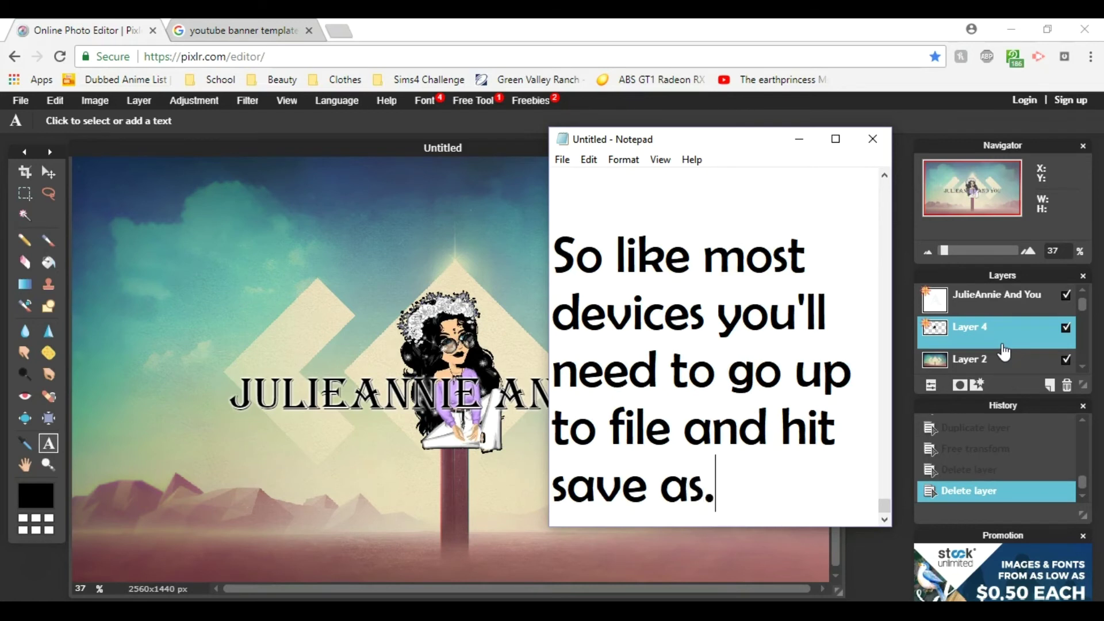
Check Pixlr's save commands and correct the end of the Notepad sentence to "save...or just save lol"
left_click(21, 100)
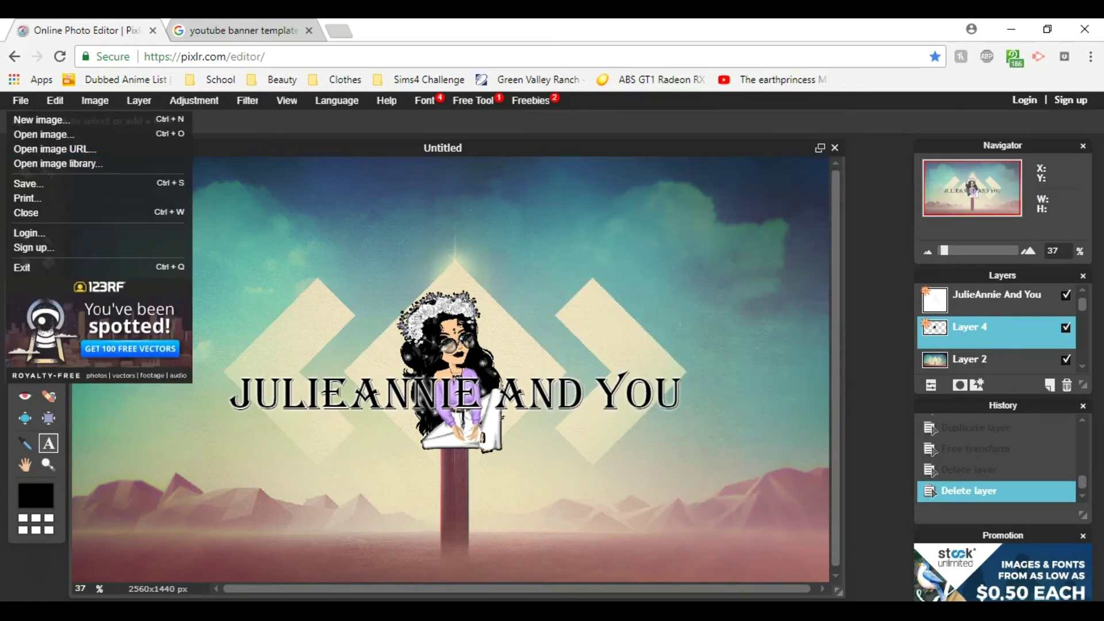
key("alt+Tab")
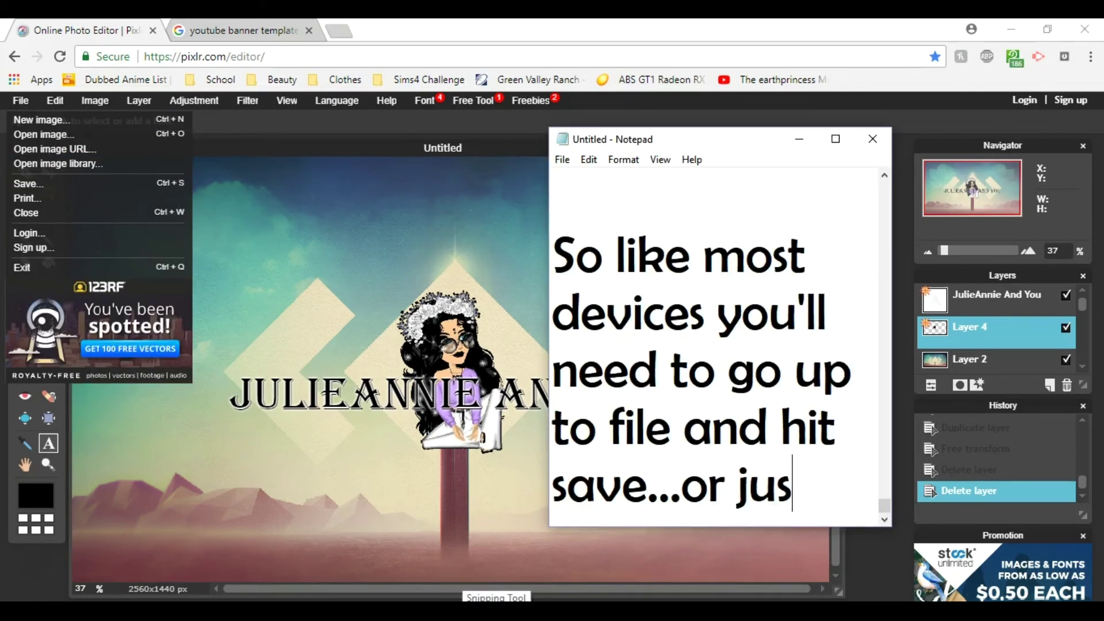
type("st save lol")
Start saving the banner in Pixlr and move the Notepad window clear of the name, format and quality settings
left_click(25, 183)
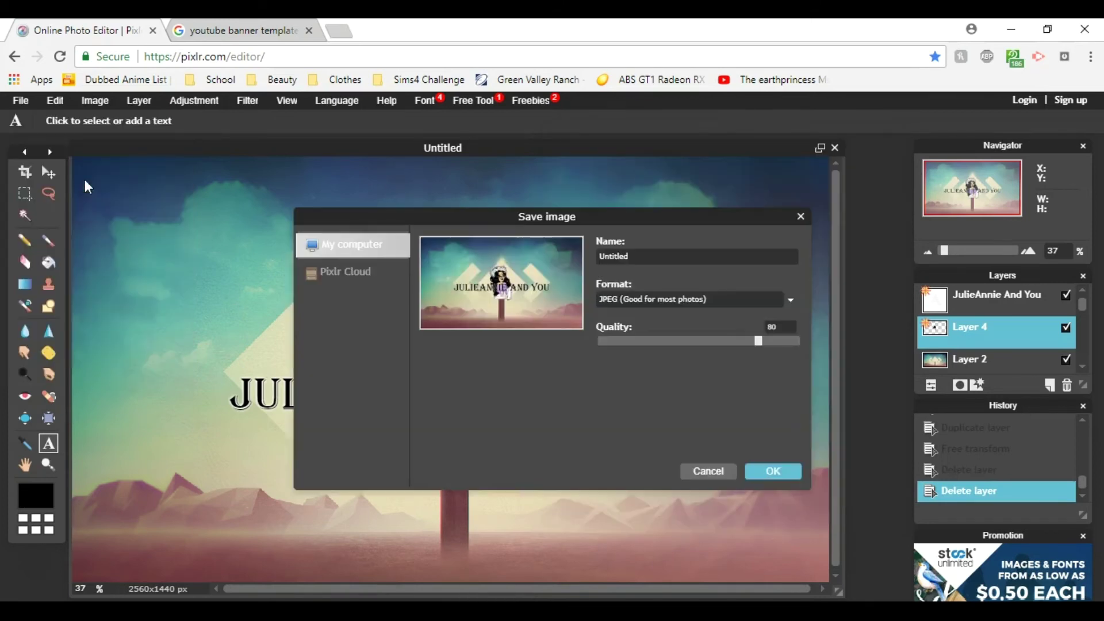
key("alt+Tab")
left_click_drag(426, 150, 262, 138)
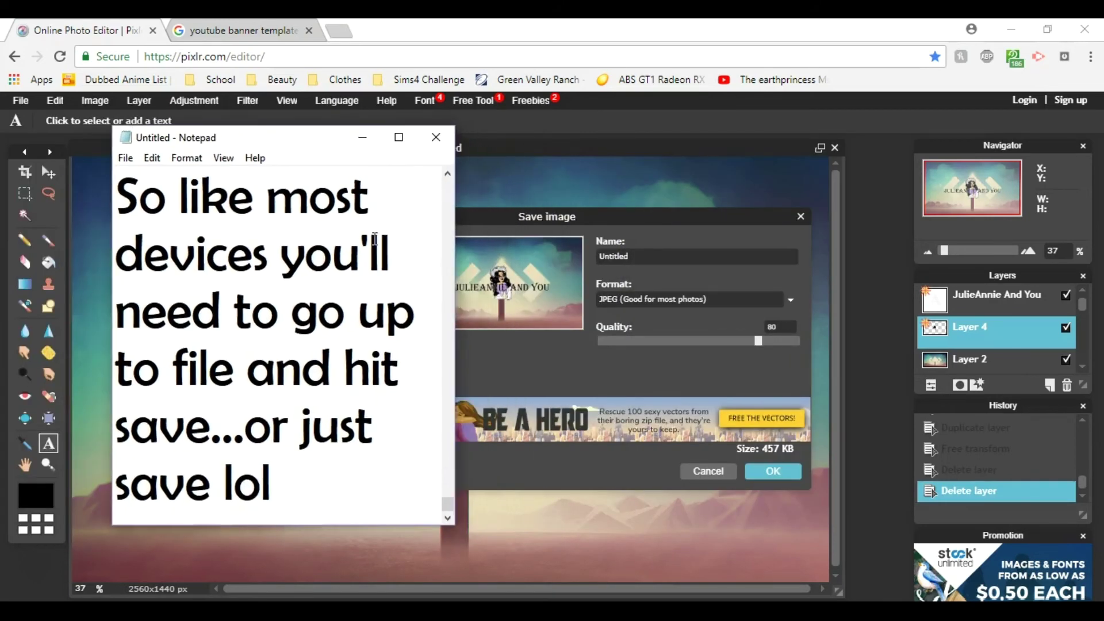
Add a Notepad paragraph saying to remember that sometimes the picture here might look different, and that you will show why
key("Return")
key("Return")
type("Now for this, ")
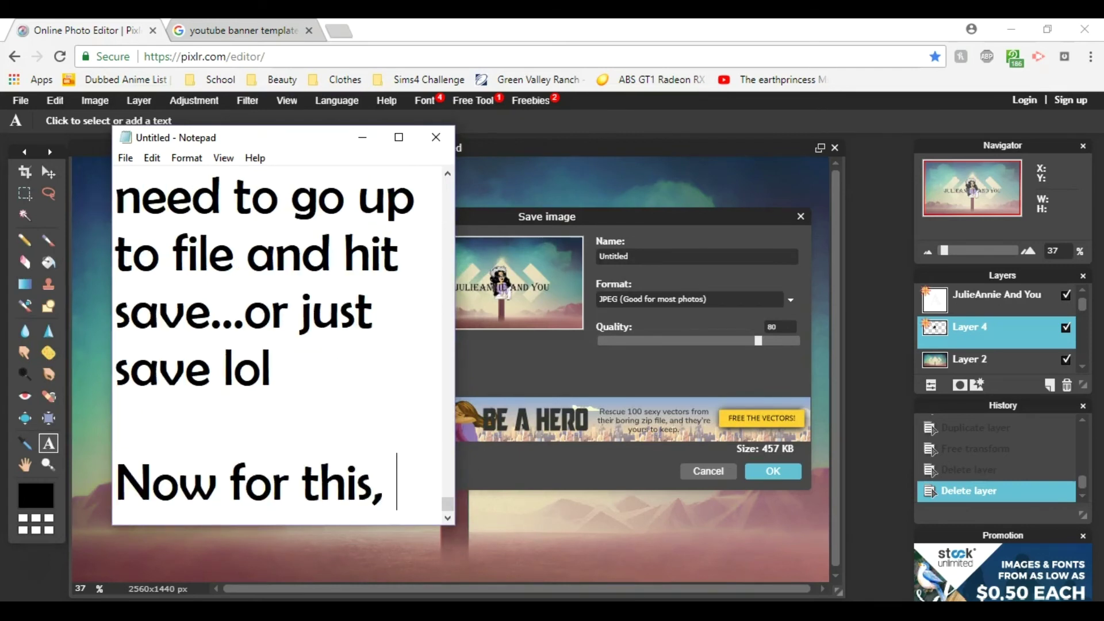
type("you need to re")
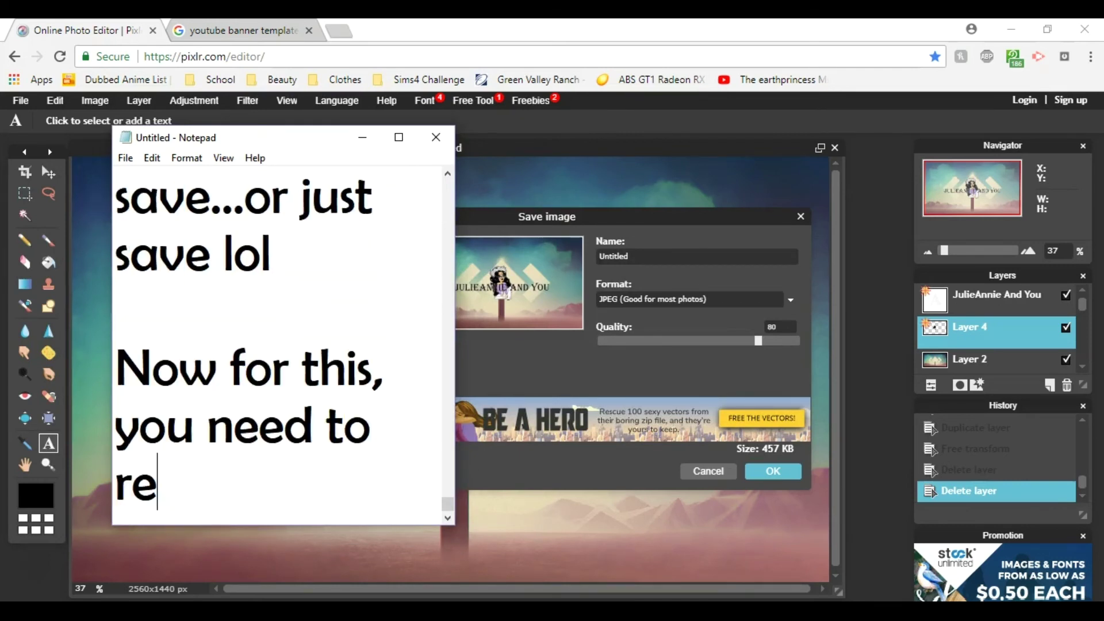
type("member that sometimes t")
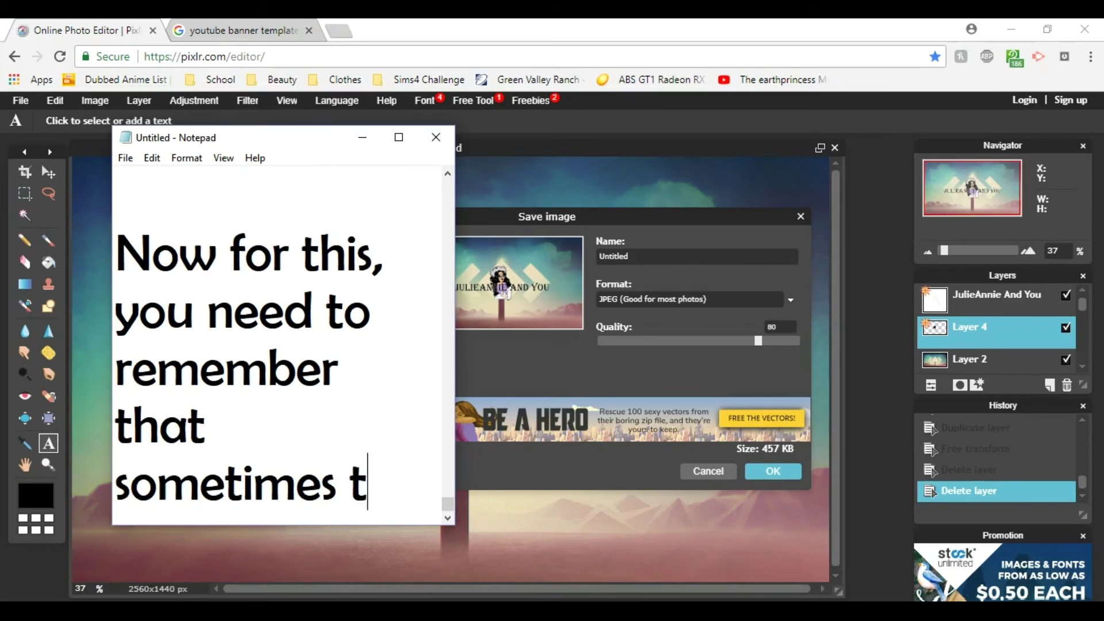
type("he pucure tere might look different. let")
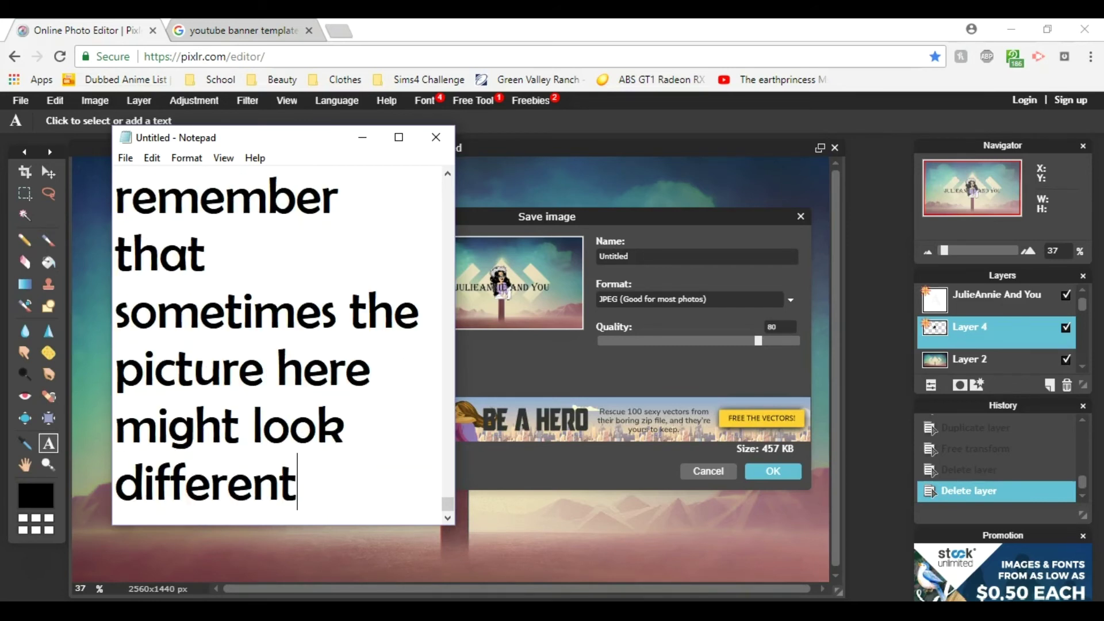
type(" me show you why.")
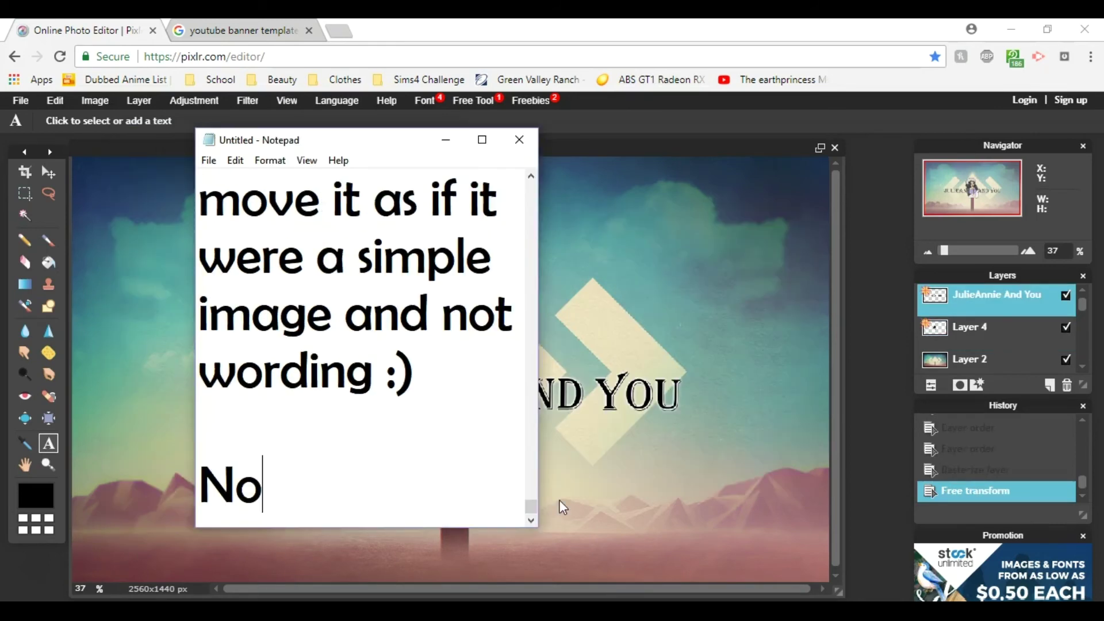
Finish the Notepad line "Now save." and open the save settings for the banner in Pixlr
type("w save.")
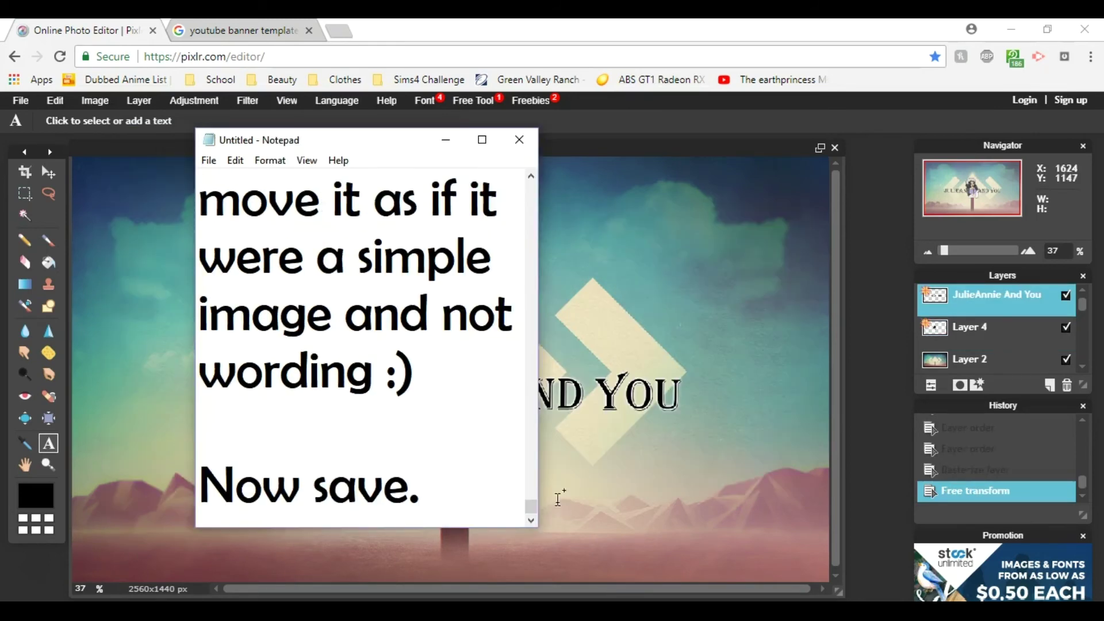
left_click(32, 102)
left_click(64, 185)
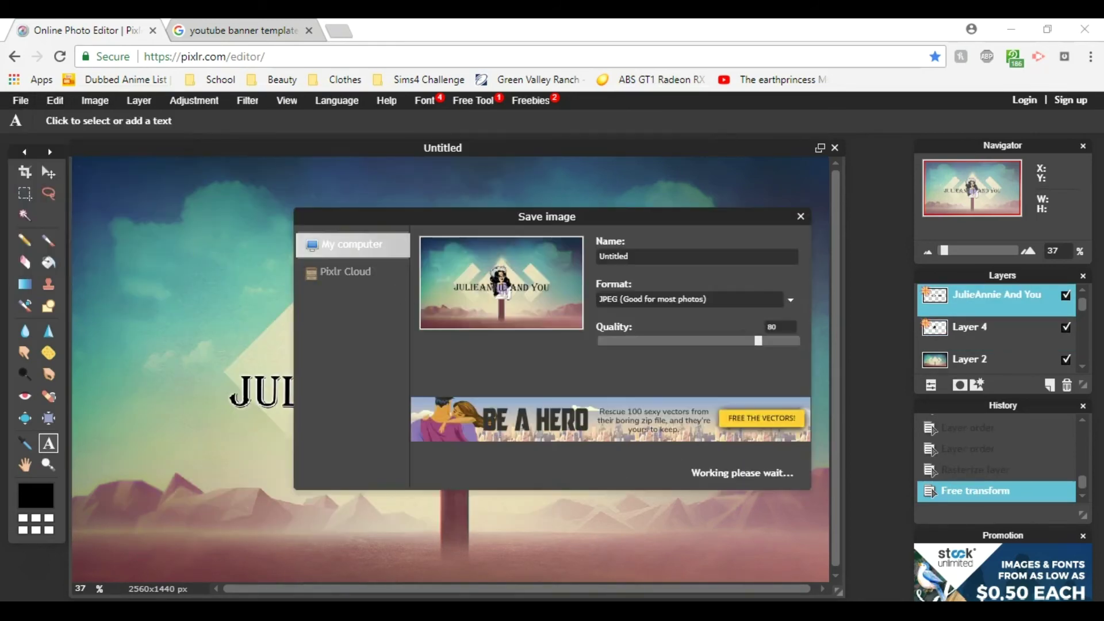
Start a Notepad paragraph with "For format", dismiss the notification, and choose JPEG (Good for most photos) as Pixlr's save format
key("alt+Tab")
key("Return")
key("Return")
type("For format")
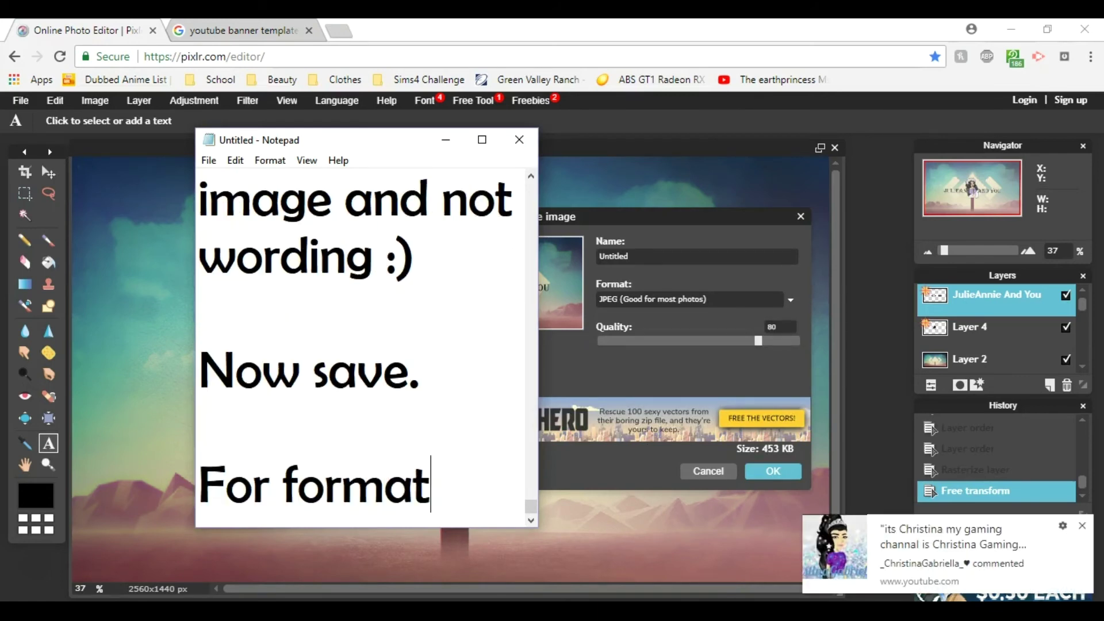
left_click(1082, 525)
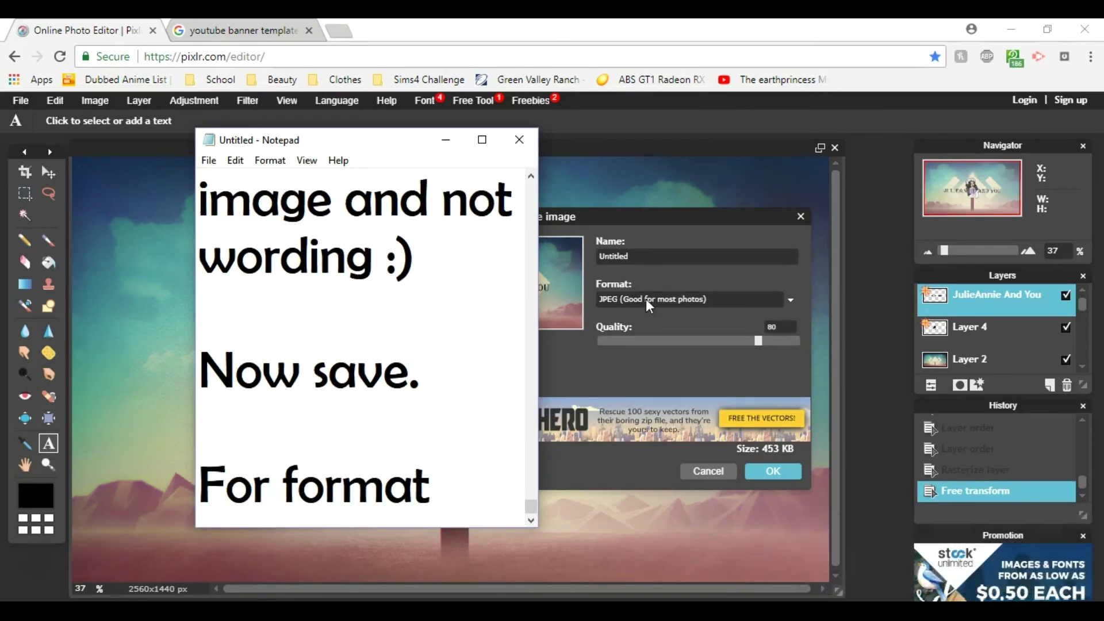
left_click(649, 299)
left_click(675, 316)
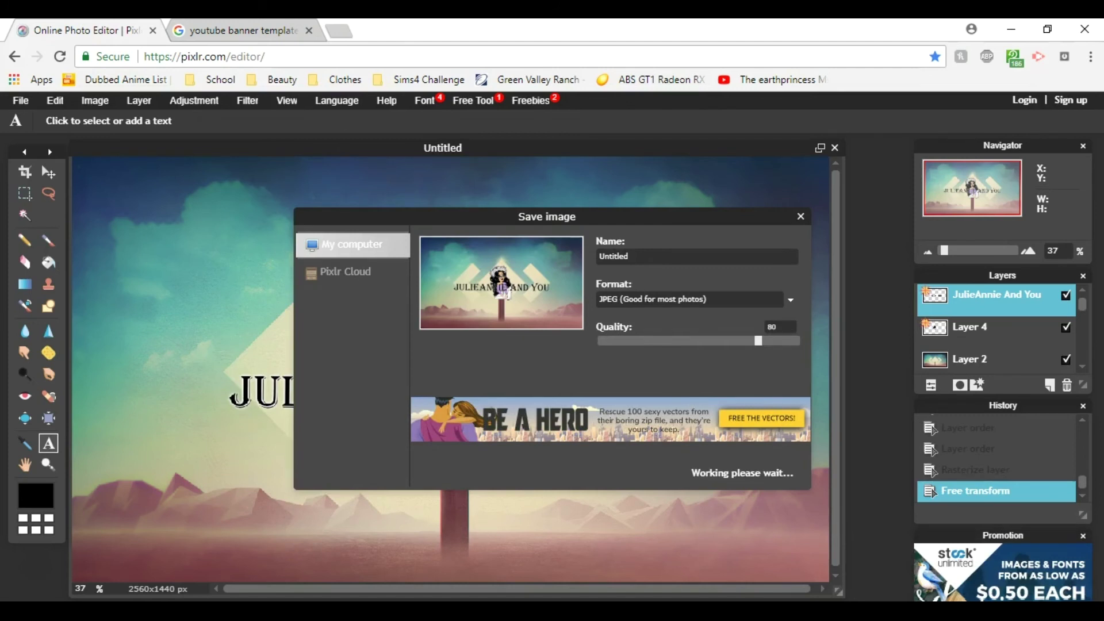
Complete the Notepad paragraph with "honestly this first one is the best for really any photo and computer. :)"
key("alt+Tab")
type("honestly this first one is the best for really")
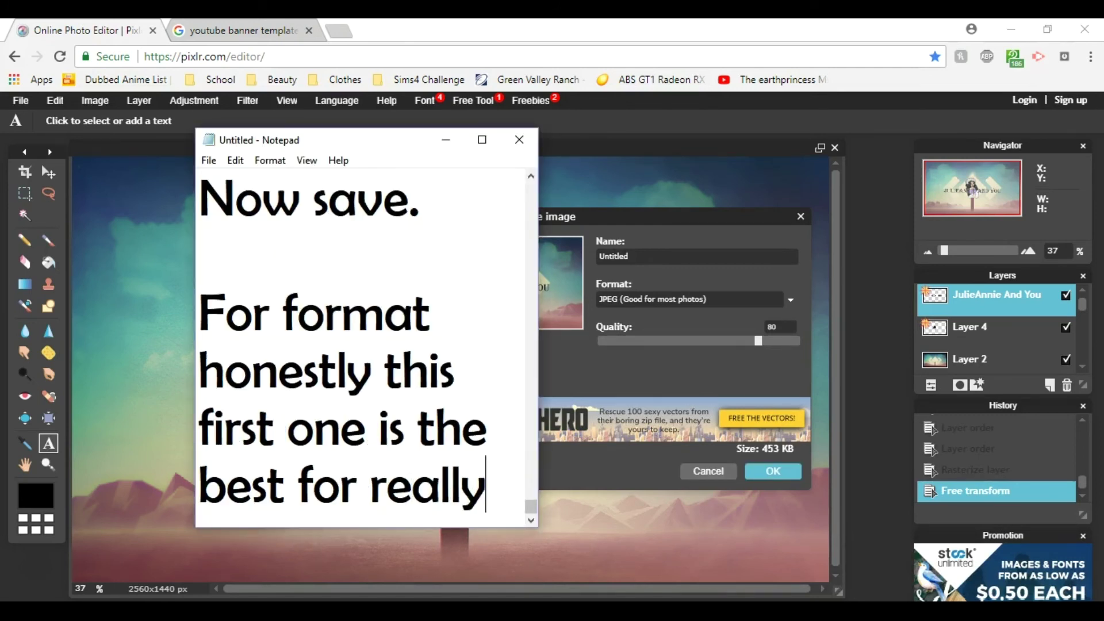
type(" any photo and")
key("BackSpace")
key("BackSpace")
key("BackSpace")
key("BackSpace")
key("BackSpace")
type("o and computer. :)")
key("Return")
key("Return")
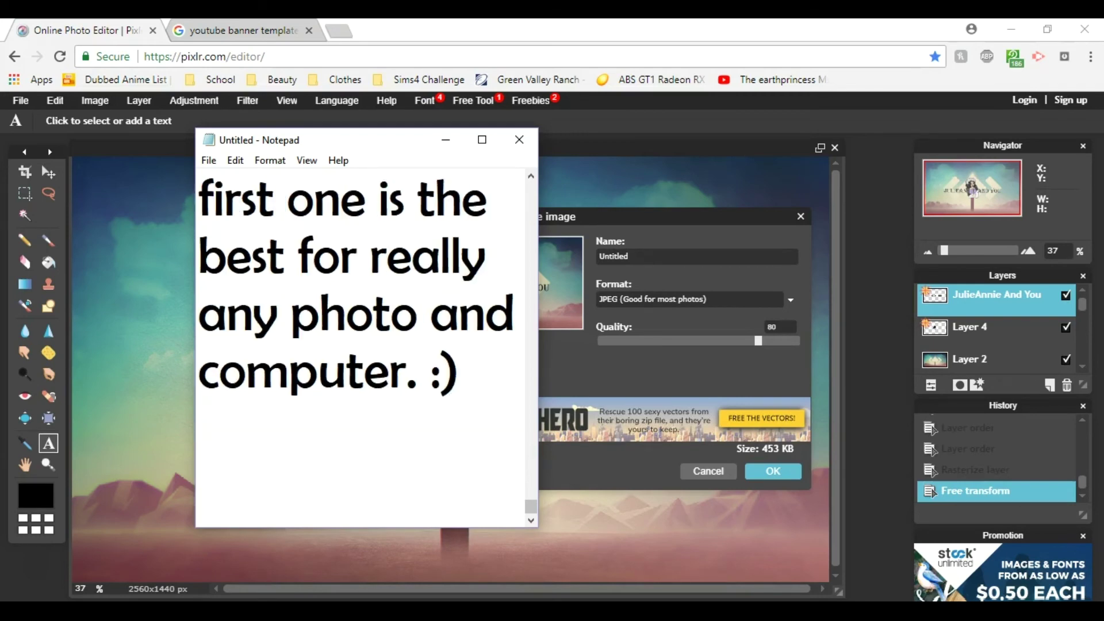
Save the banner from Pixlr as a JPEG image in the YT folder, named after the channel
left_click(774, 478)
left_click(236, 56)
scroll(305, 271, "down", 3)
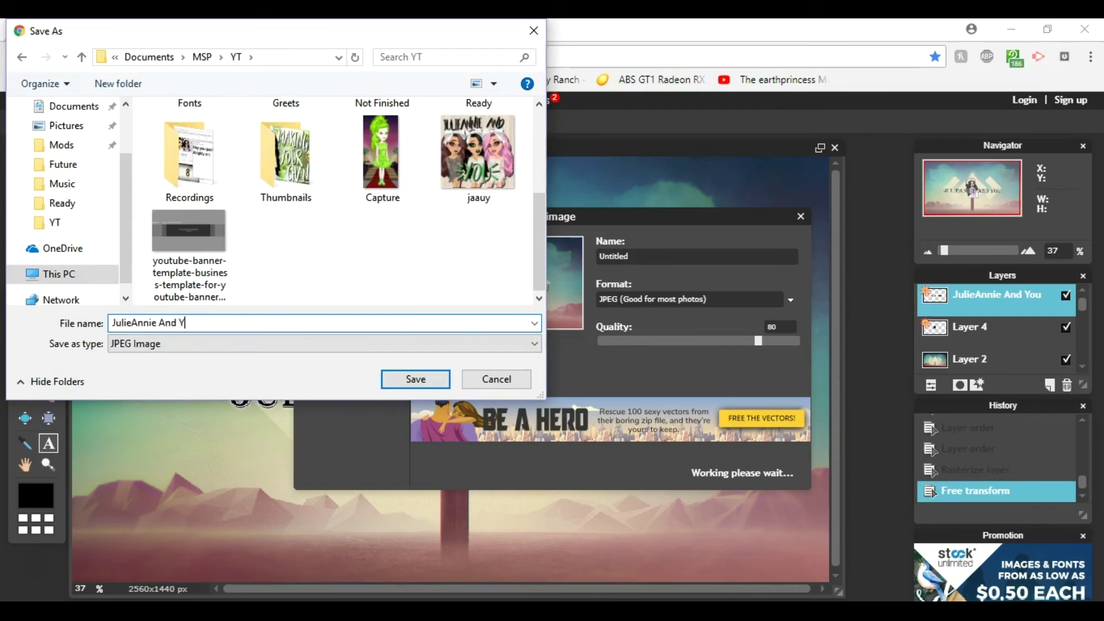
type("r")
key("Return")
Add the Notepad paragraph "Once it's saved it's time to set it as the channels banner!"
key("alt+Tab")
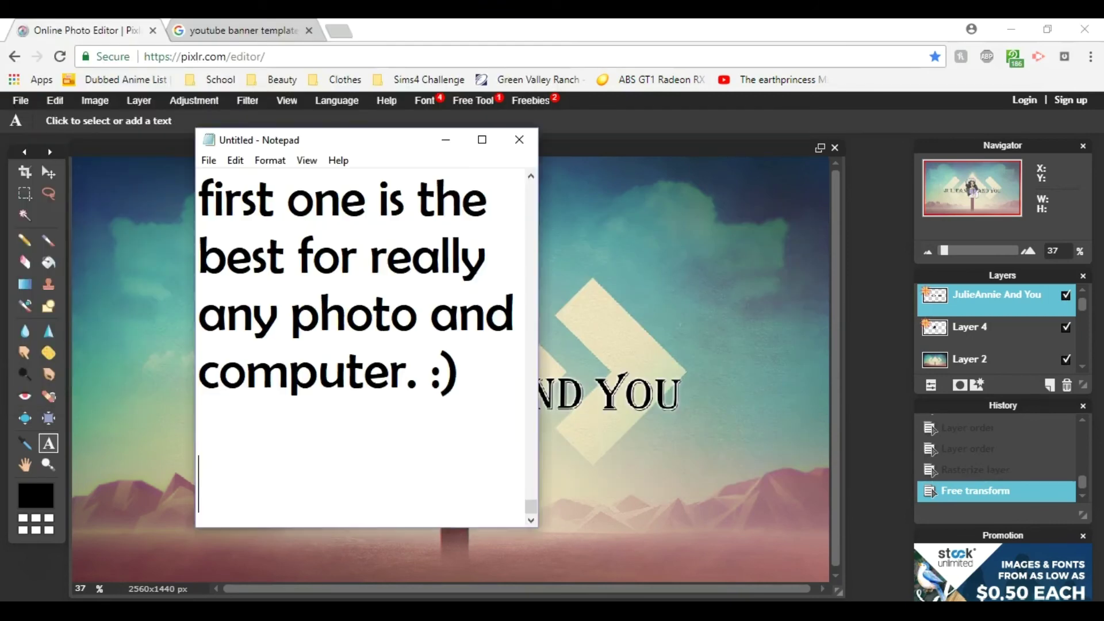
type("Once it's saved it's time to ")
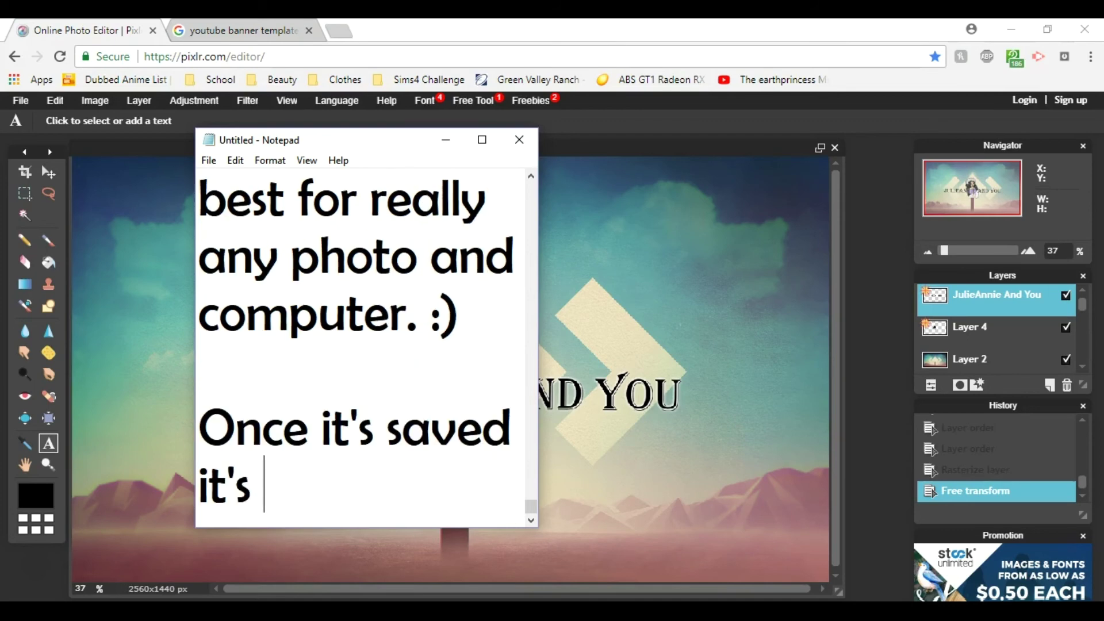
type("set it as the channels banner!")
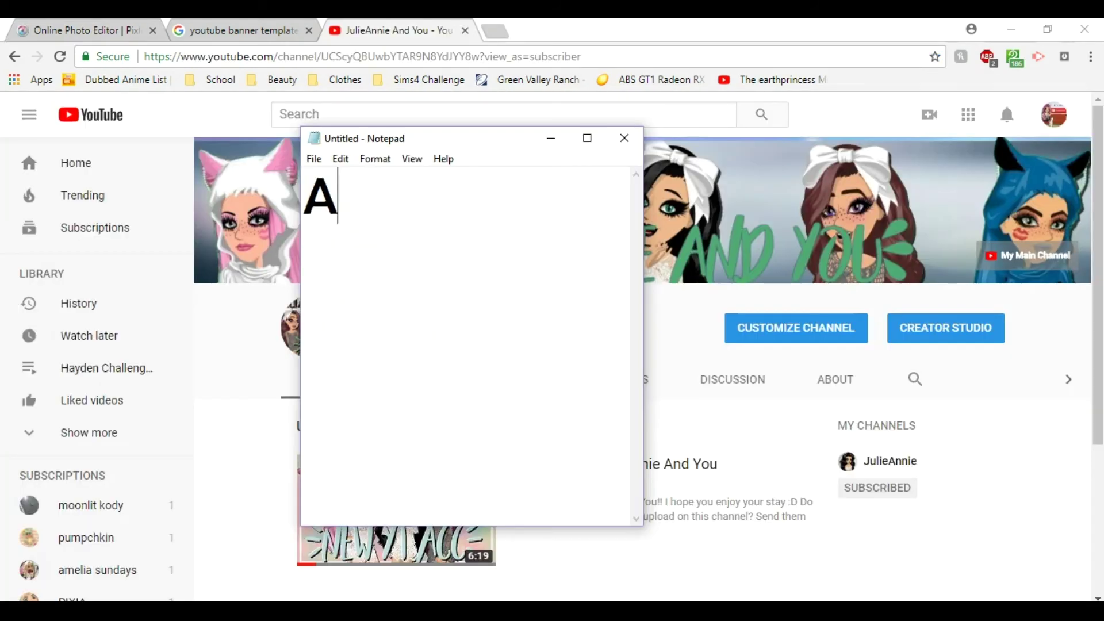
Write "And here we are." in the new Notepad note, plus a paragraph saying to go to customize channel to change the banner
type("nd here we are.")
type("A")
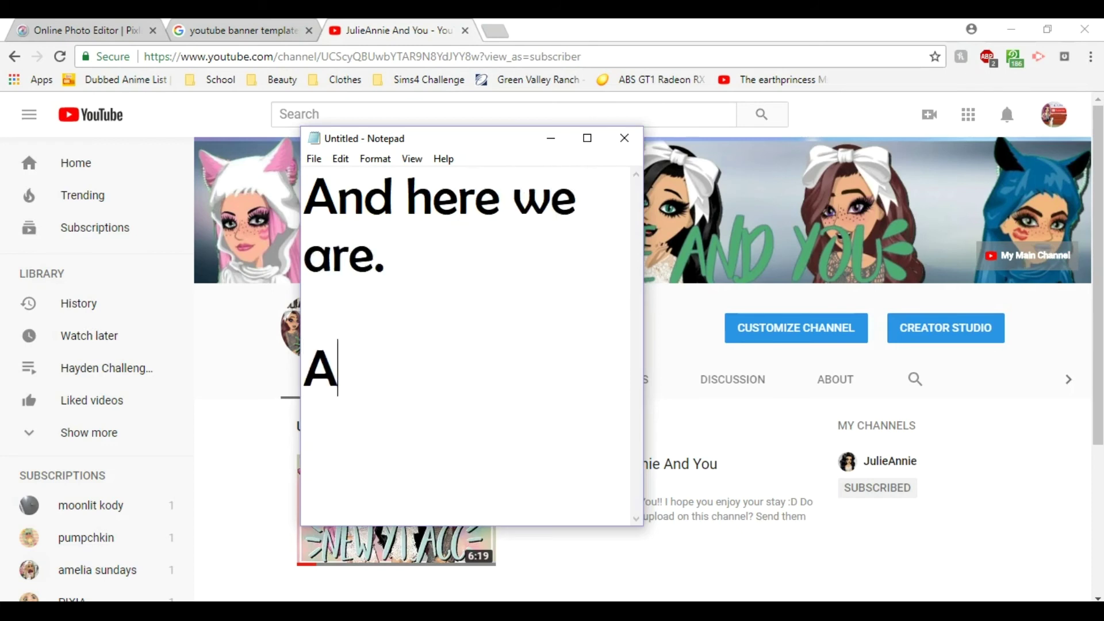
type("lright so to change the banner on your channe")
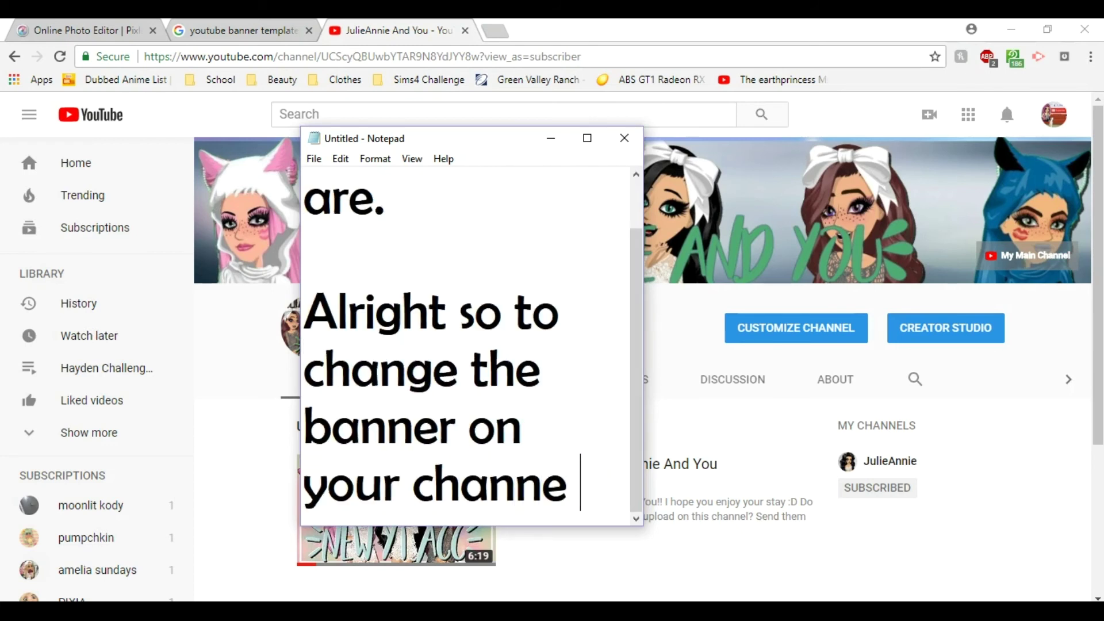
key("BackSpace")
type("l you will want ")
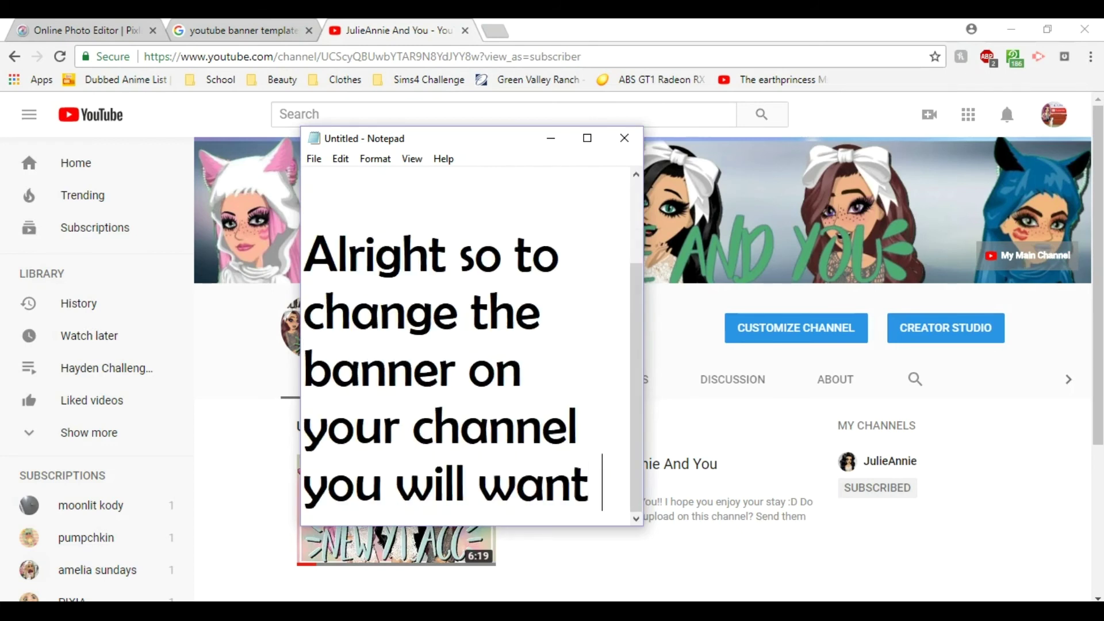
type("to go to costomize channel.")
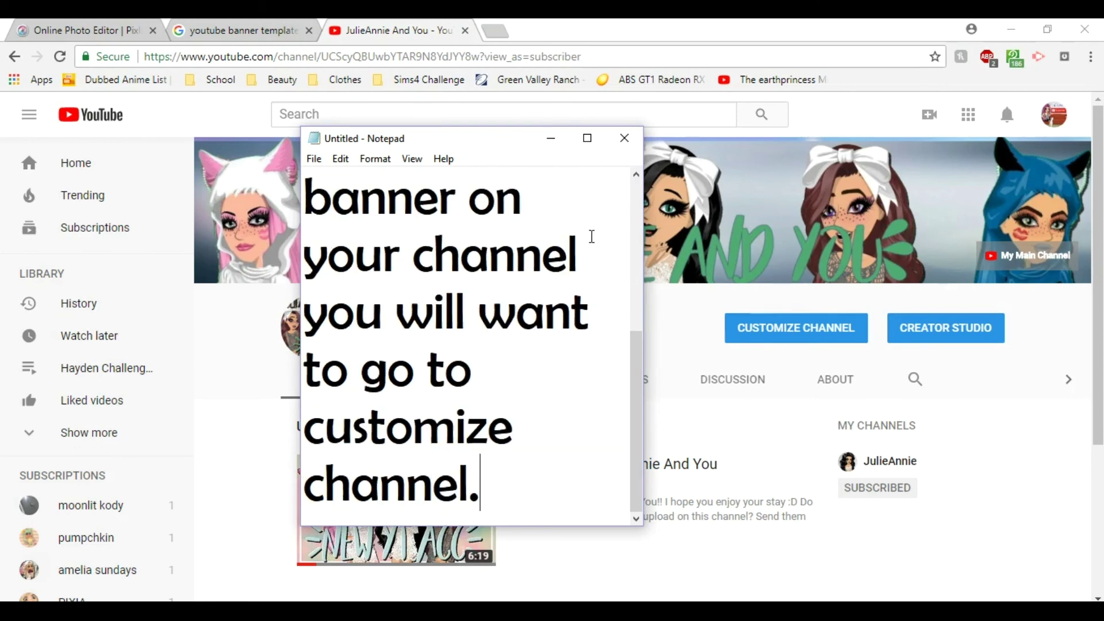
Open YouTube's channel customization and add a Notepad paragraph saying to go to the current banner and click the pencil icon, which edits your channel
left_click(803, 329)
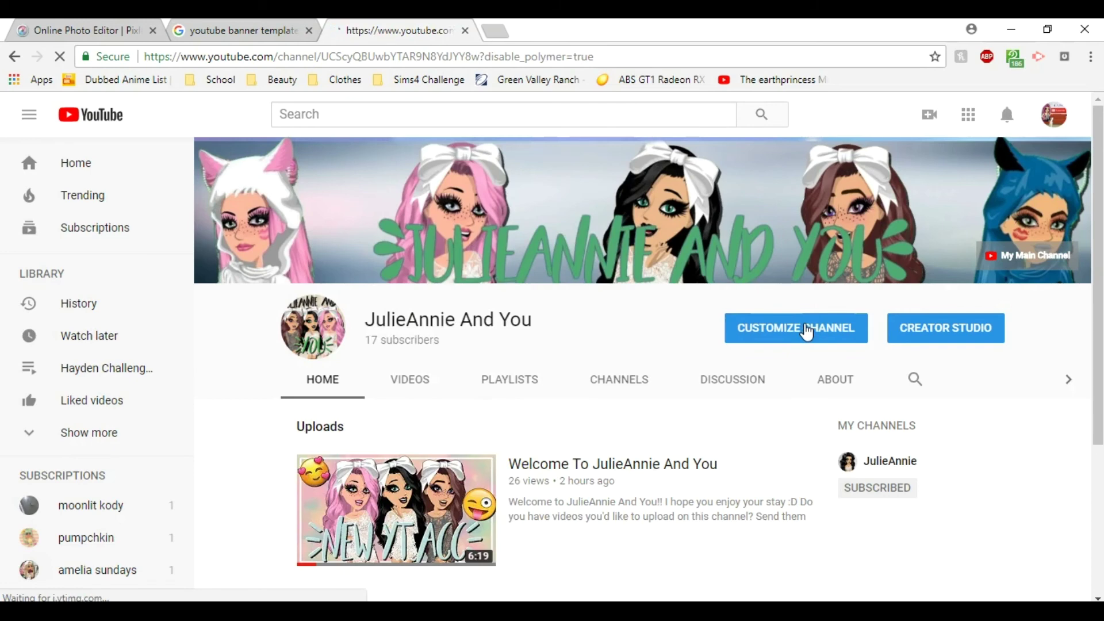
key("alt+Tab")
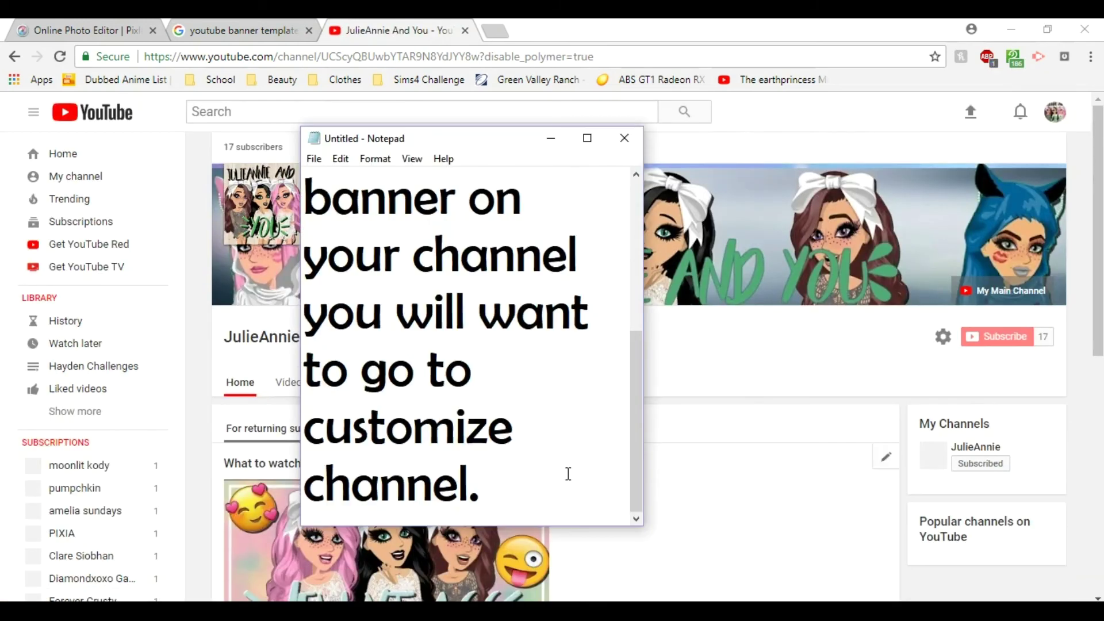
key("Return")
key("Return")
type("Once here you can go")
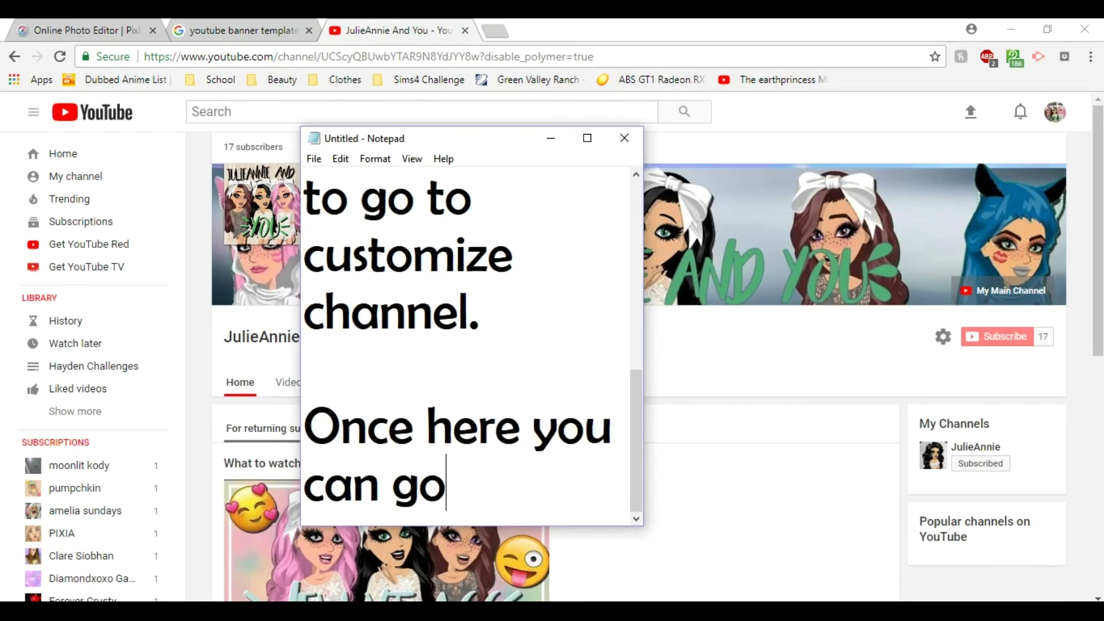
type(" up to your current ba")
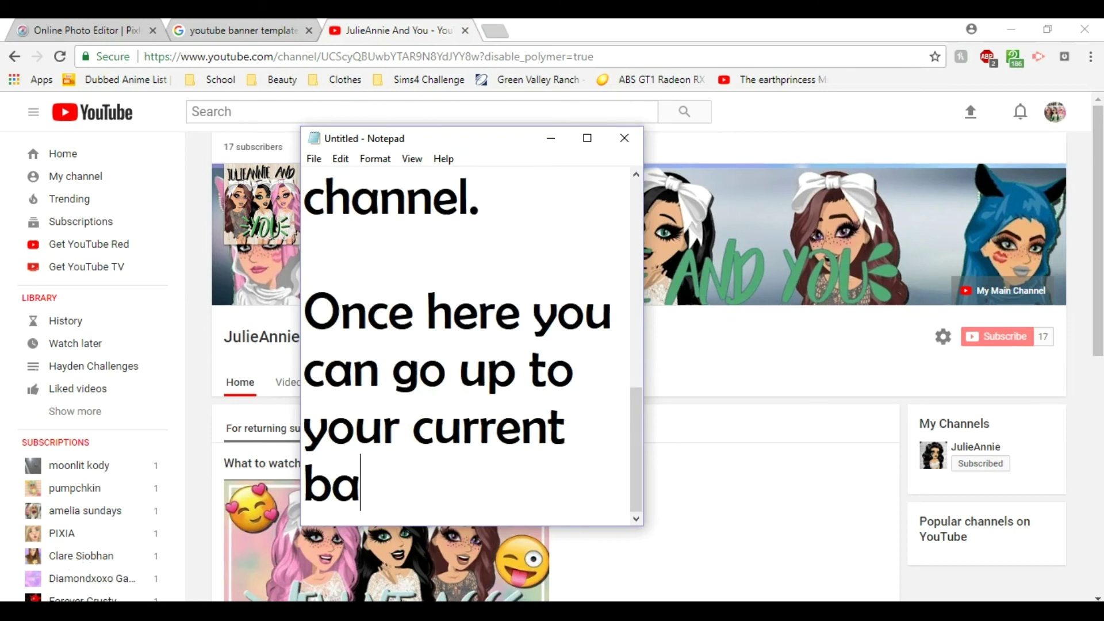
type("nner and click the pencil icon")
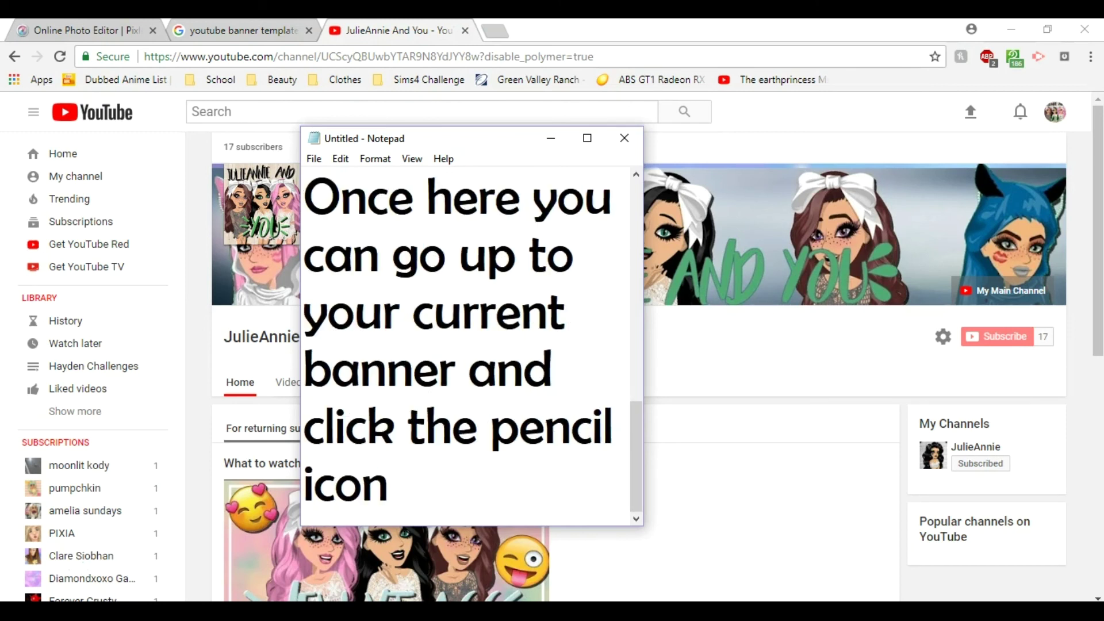
mouse_move(1006, 214)
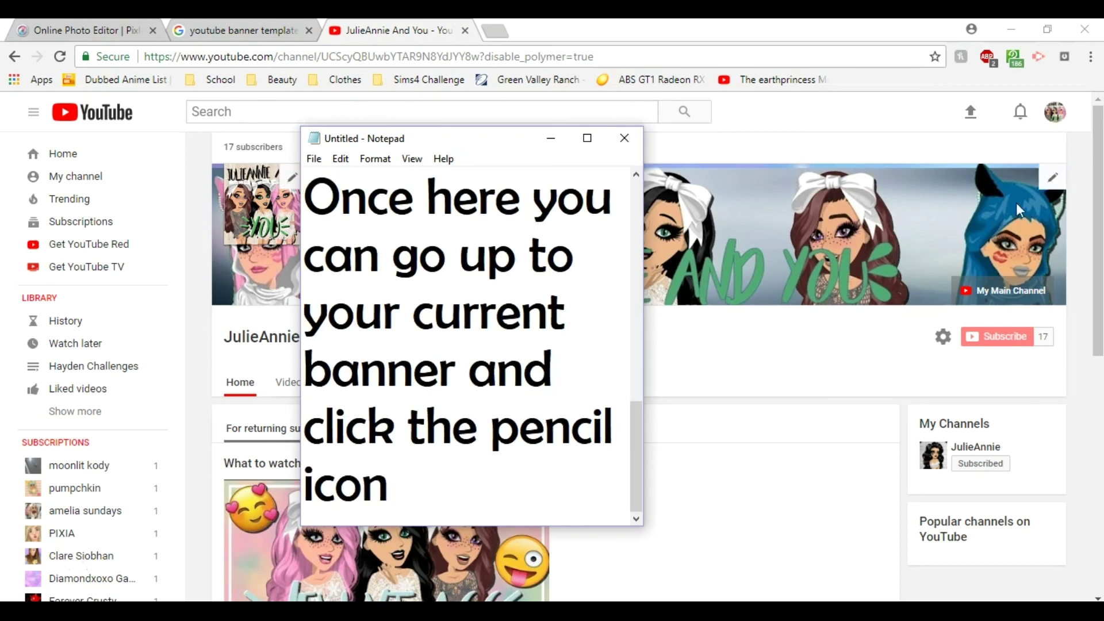
type("n this edits your channel")
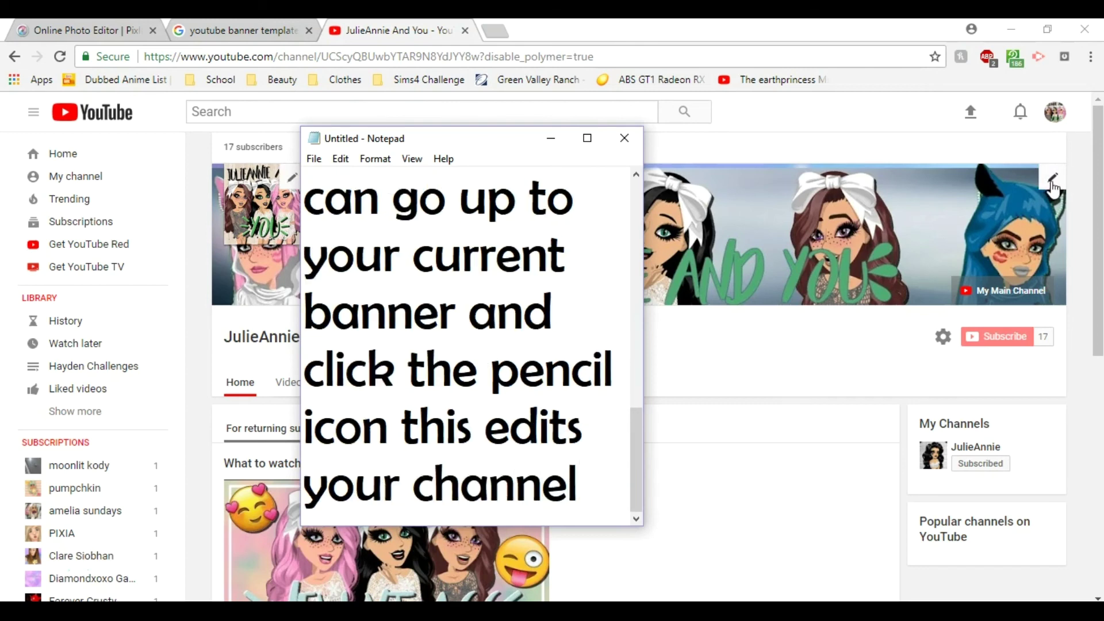
Start editing the YouTube channel art and upload the saved banner image from the computer
left_click(1054, 183)
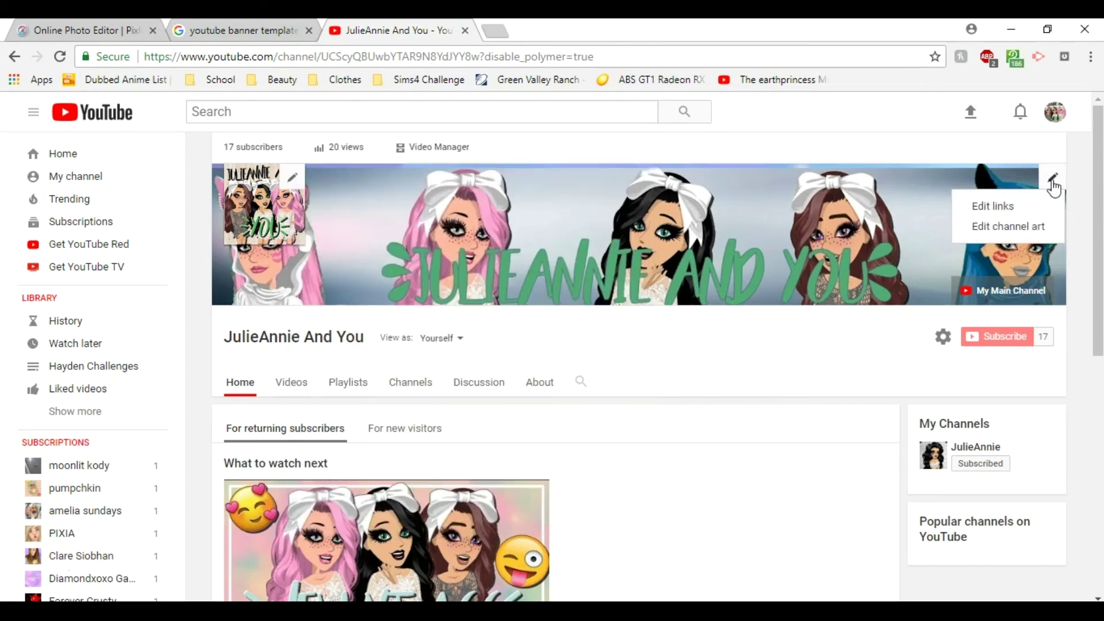
left_click(1033, 226)
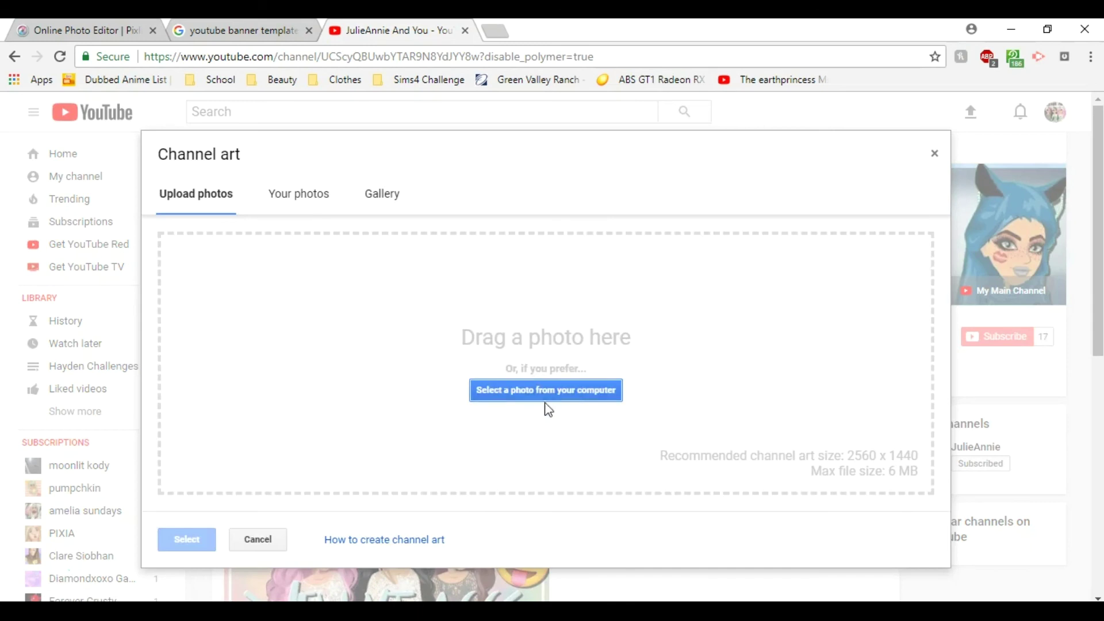
left_click(544, 388)
scroll(364, 296, "down", 3)
double_click(213, 275)
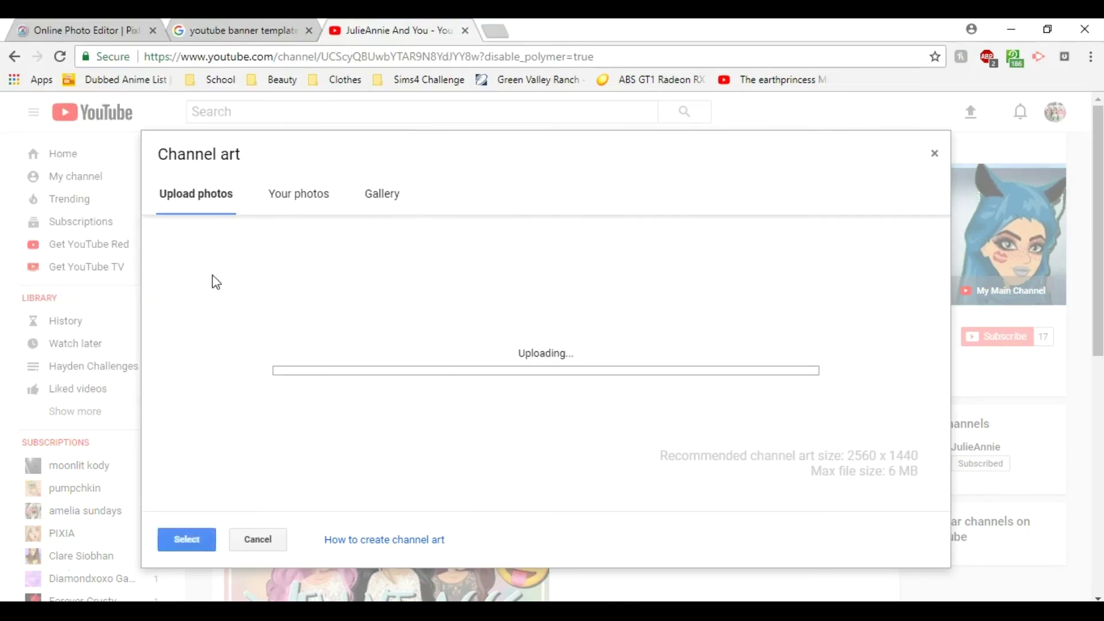
Move the Notepad window aside and add a paragraph that picked channel art opens like this, showing how the art/banner will look to viewers across different screens
key("alt+Tab")
left_click_drag(503, 143, 796, 143)
key("Return")
key("Return")
key("Return")
type("Once")
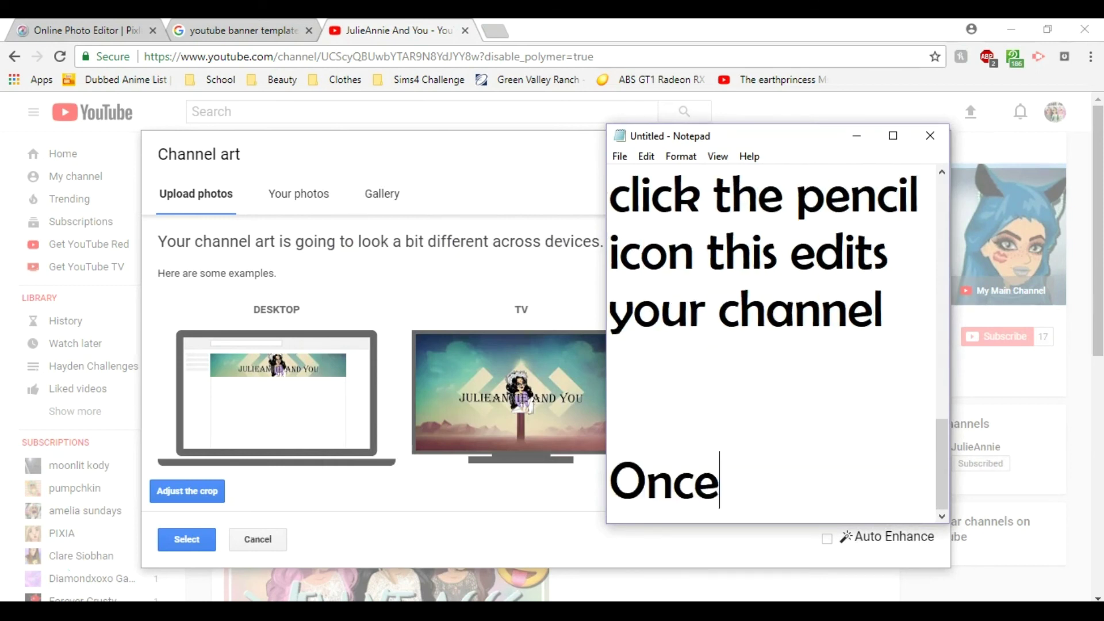
type(" you have picked your new ")
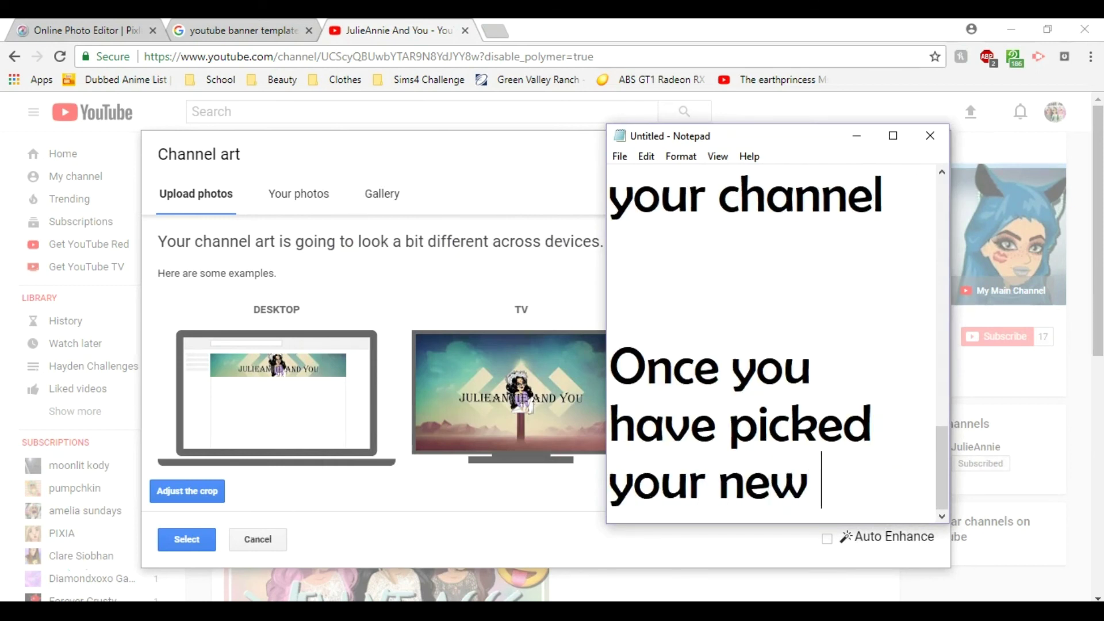
type("channel art it wil open like this, showing across")
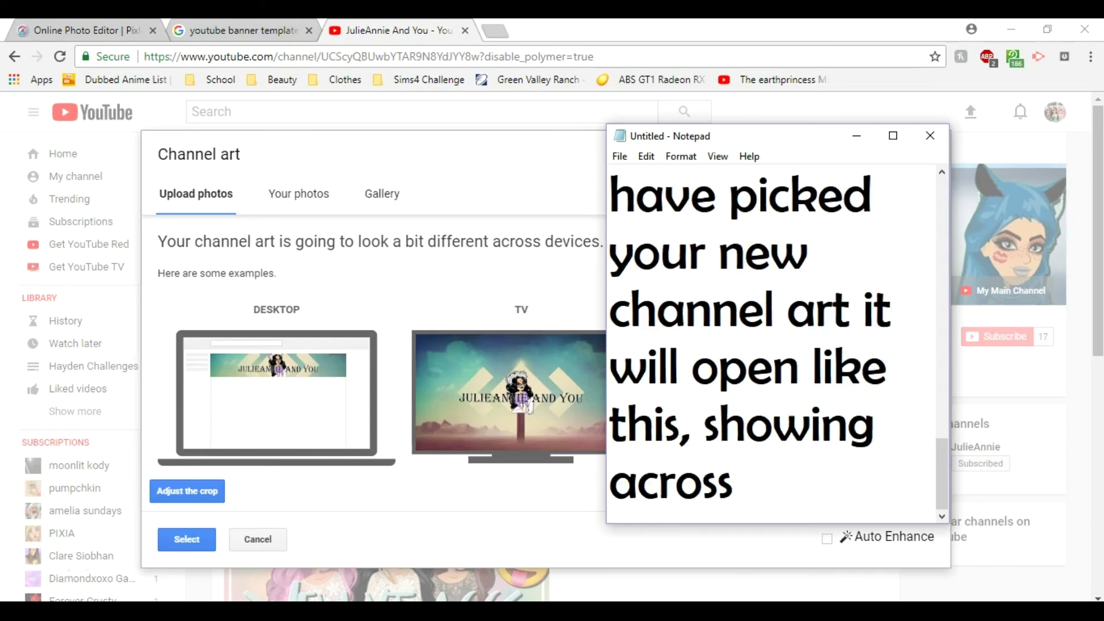
type(" the different screens how your ")
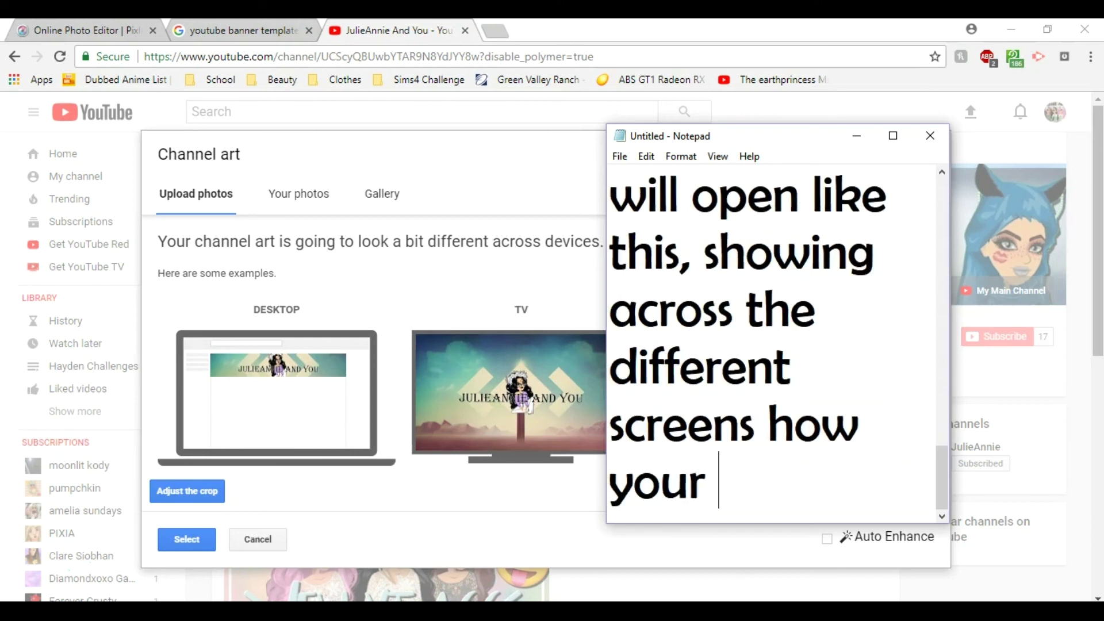
type("art/banner will look t")
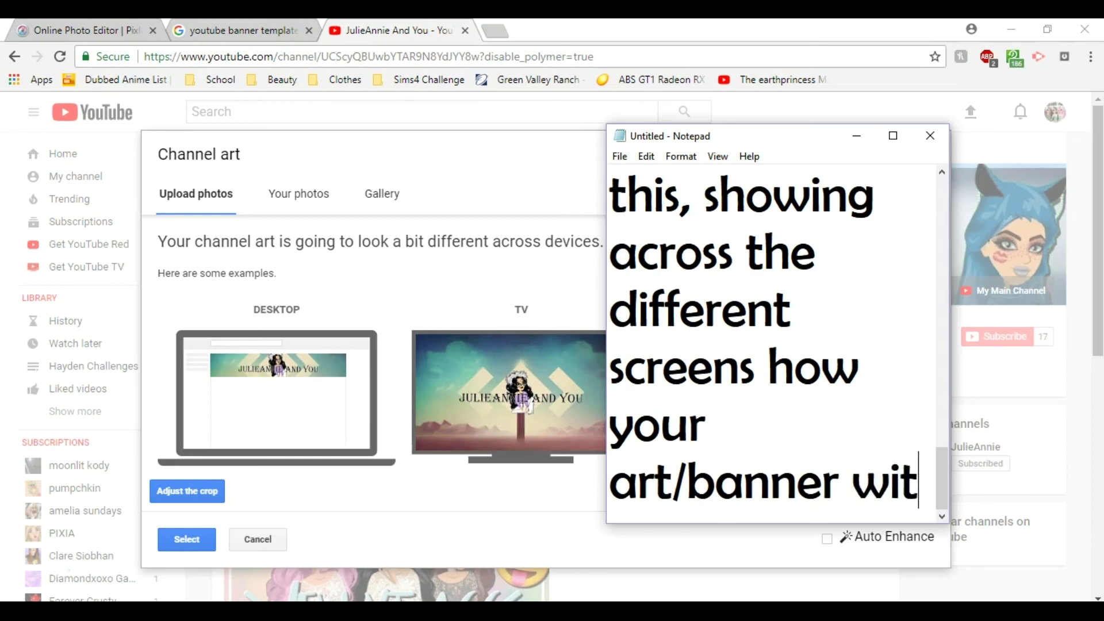
type("o your viewers.")
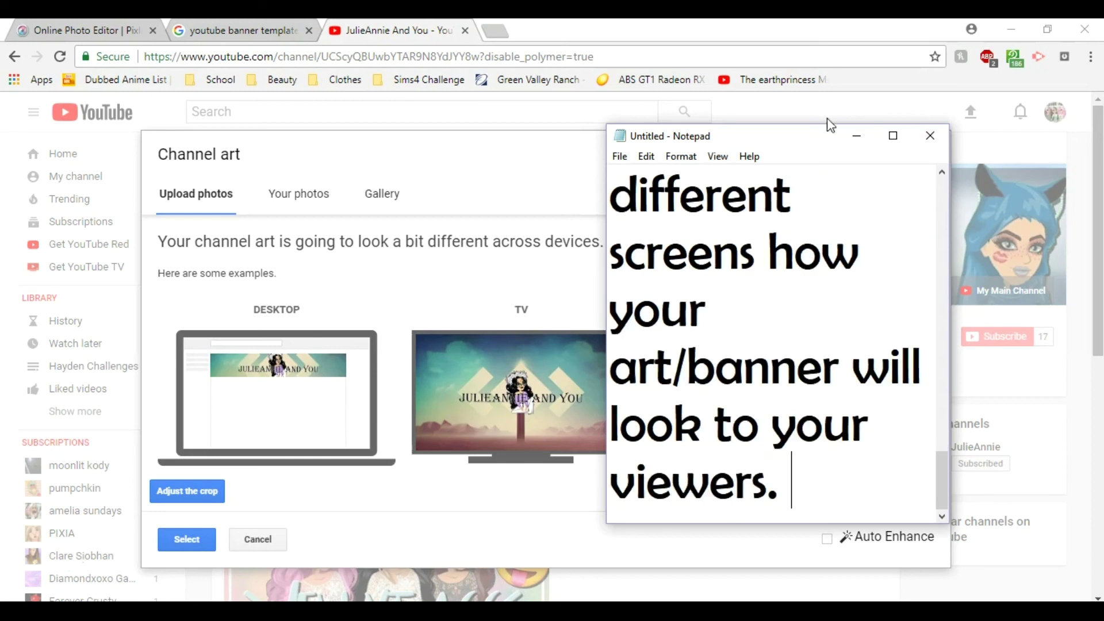
Add "As you can see, the name is able to be seen across all forms. I will now press select." to the note and apply the channel art
left_click_drag(805, 136, 943, 155)
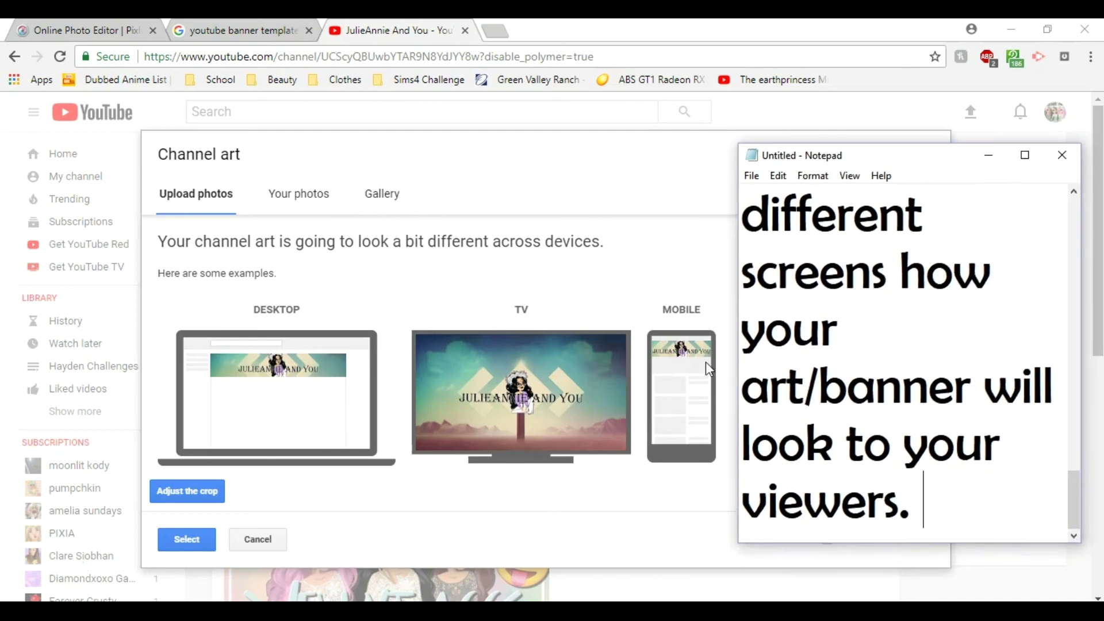
type("rs. As you can")
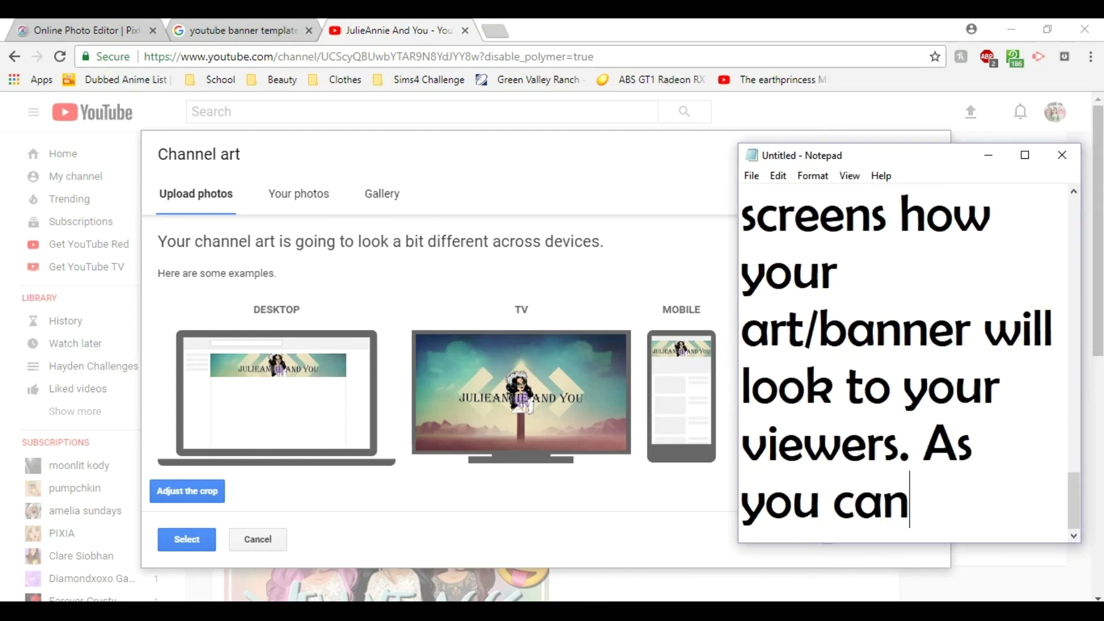
type(" see, the name is able to ")
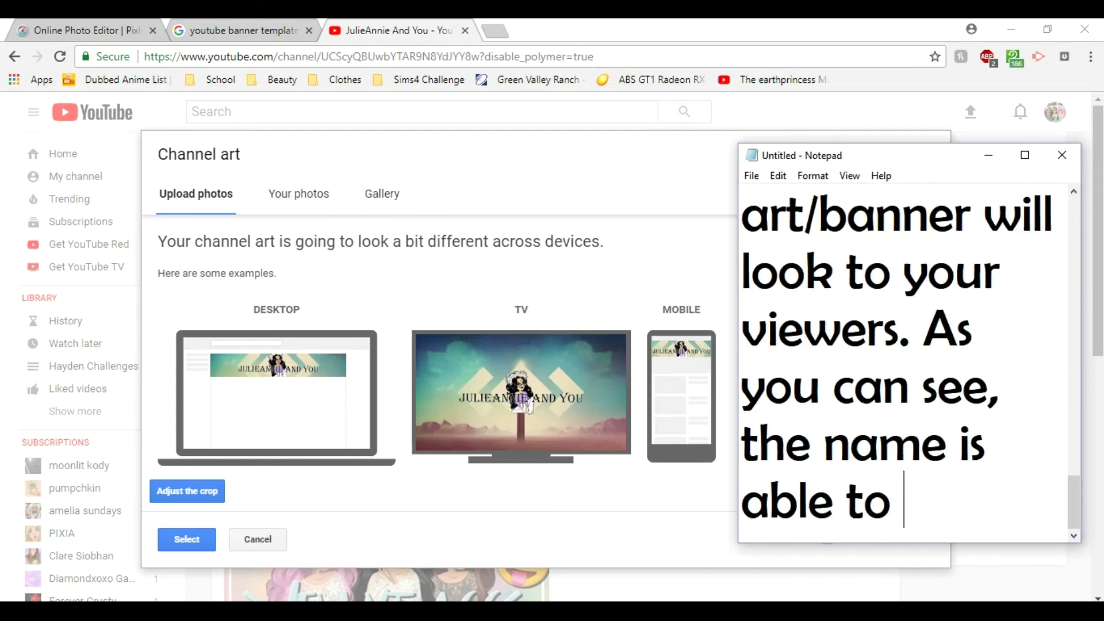
type("be seen across all ")
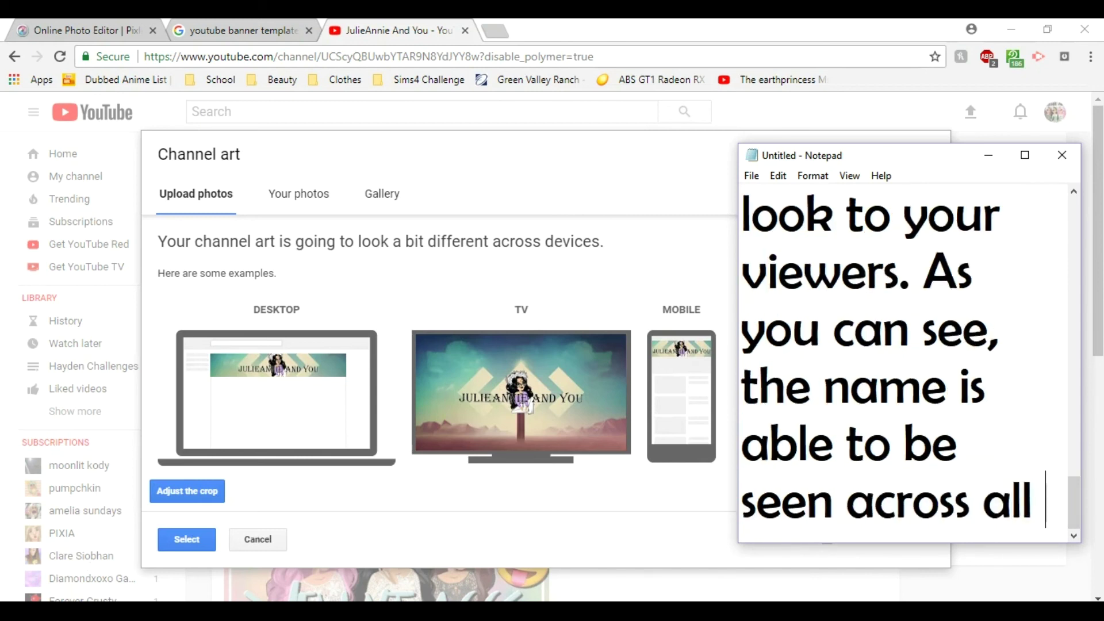
type("forms. I wi")
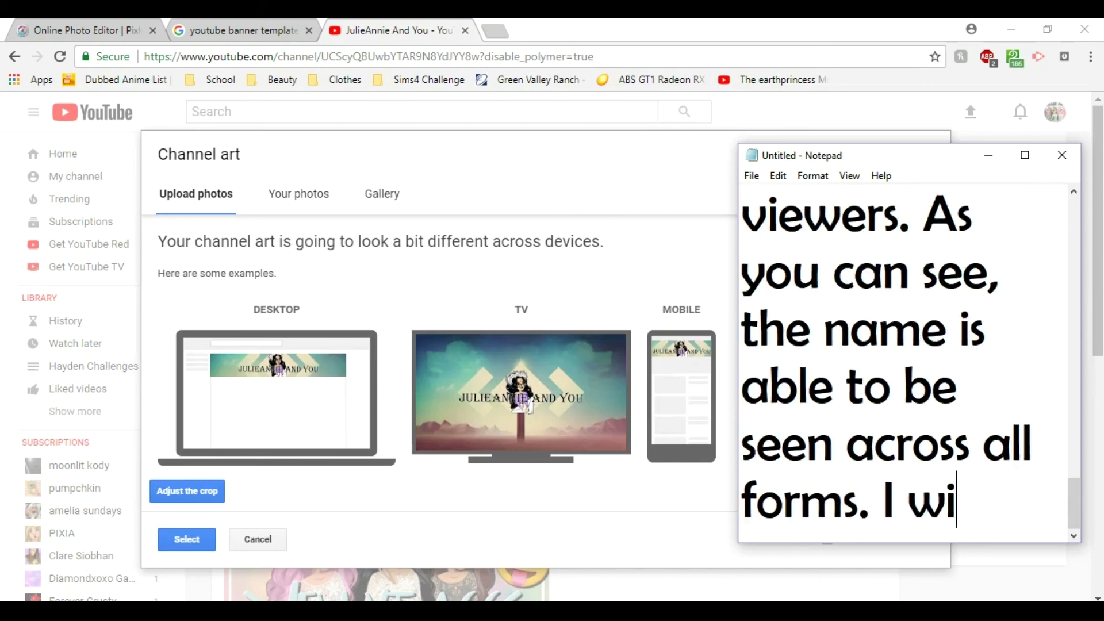
type("ll now press select.")
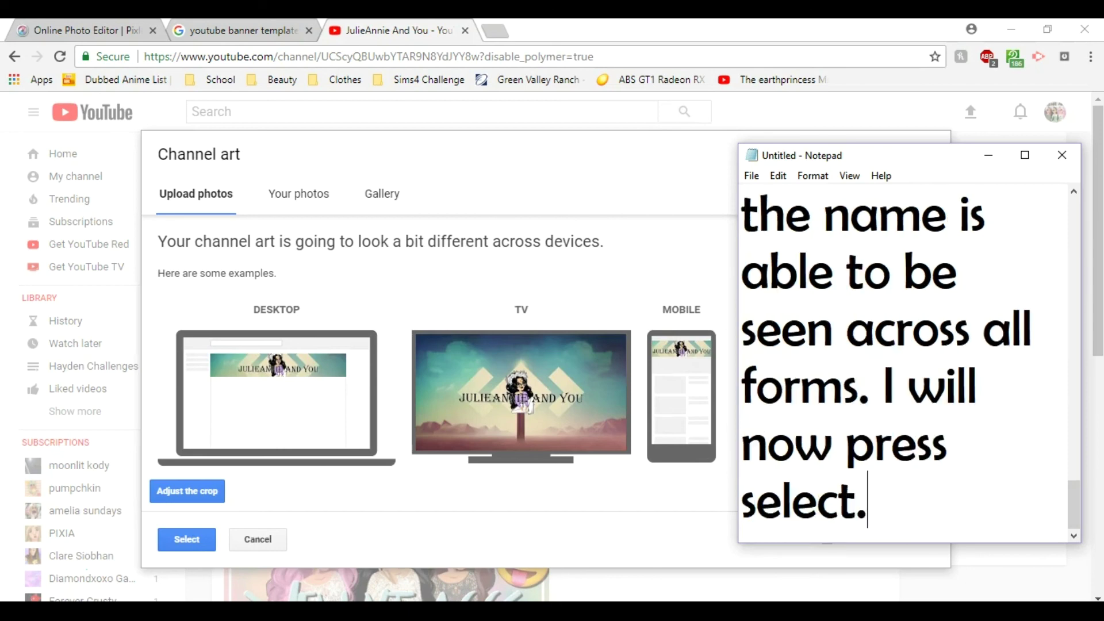
left_click(190, 540)
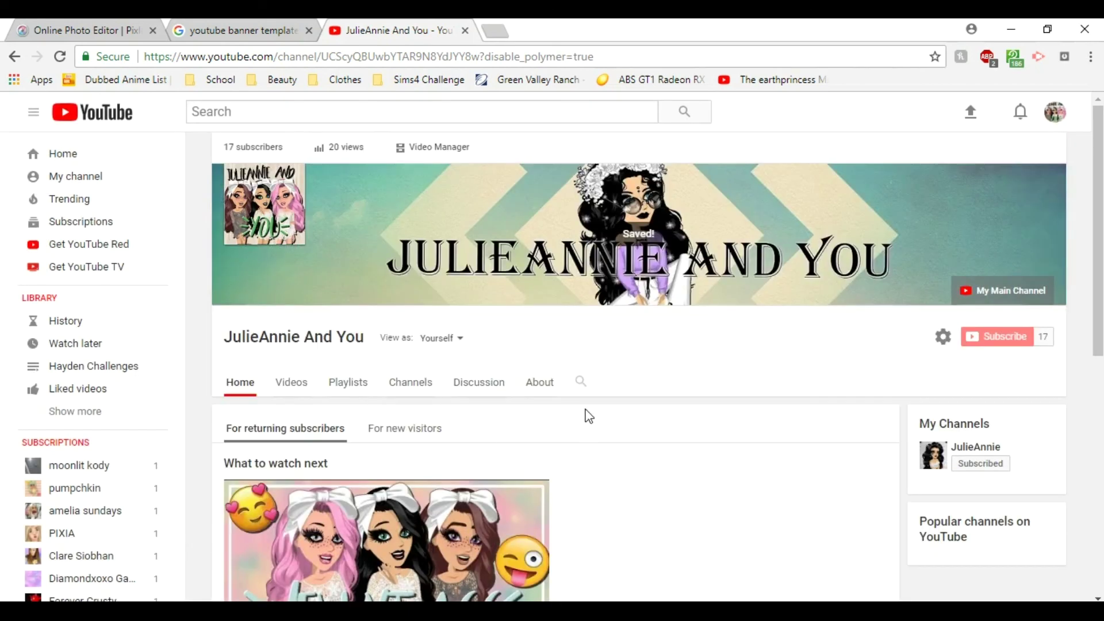
Start a Notepad paragraph: "Now it shows up here for me, though it might take a day or two to show up for other people as"
key("alt+Tab")
key("Return")
key("Return")
type("Now it'hows up here for me, though it might take a ")
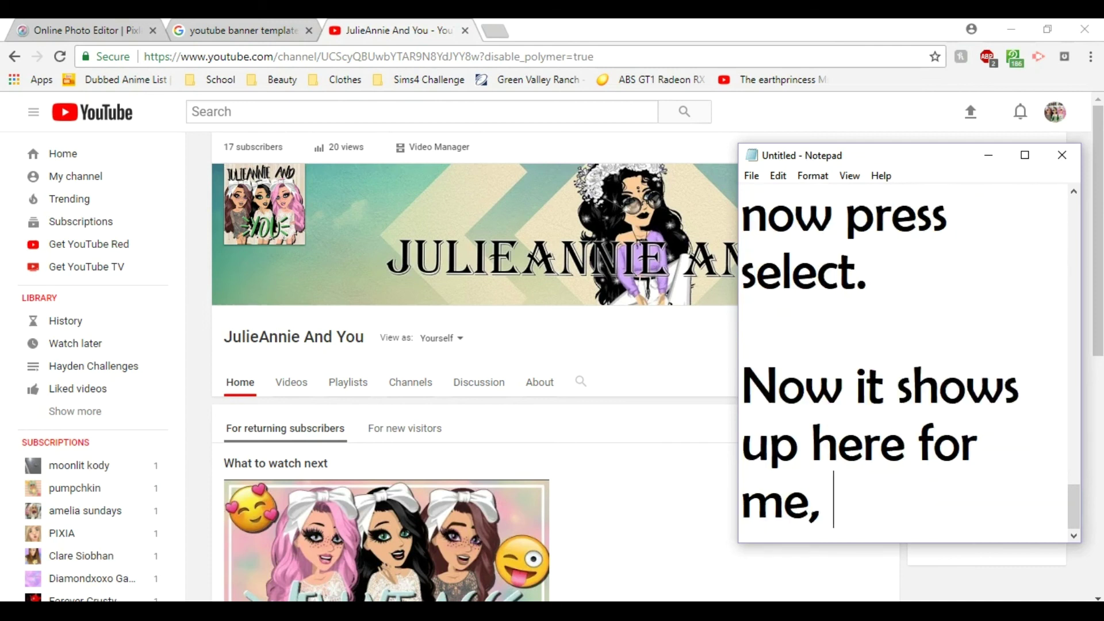
type("day or two to show up for")
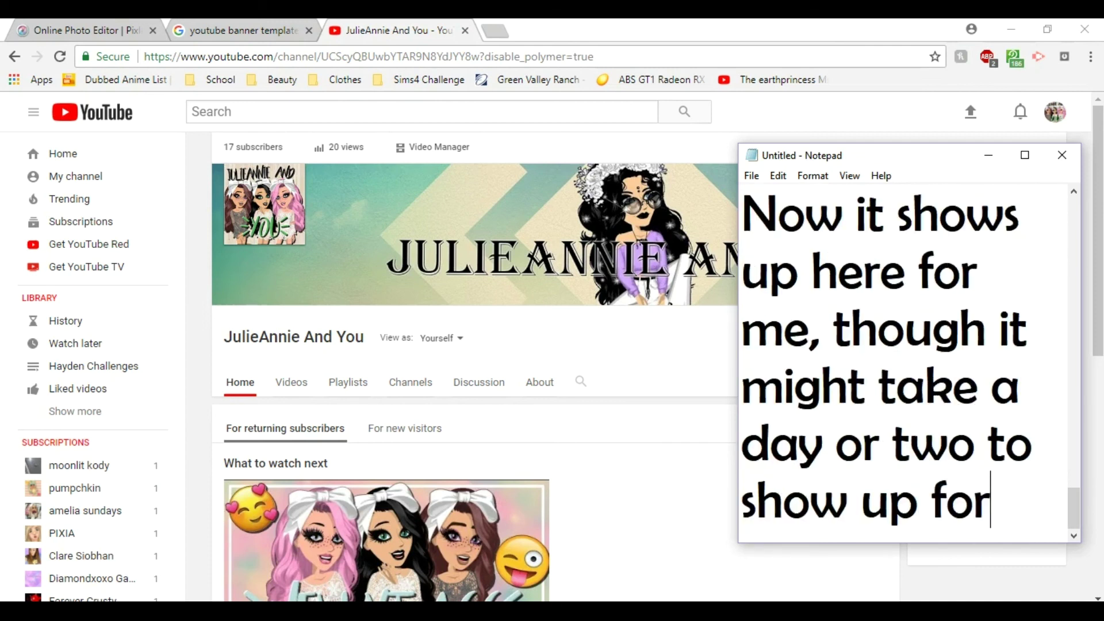
type(" other peple")
key("BackSpace")
key("BackSpace")
key("BackSpace")
key("BackSpace")
type("ople as")
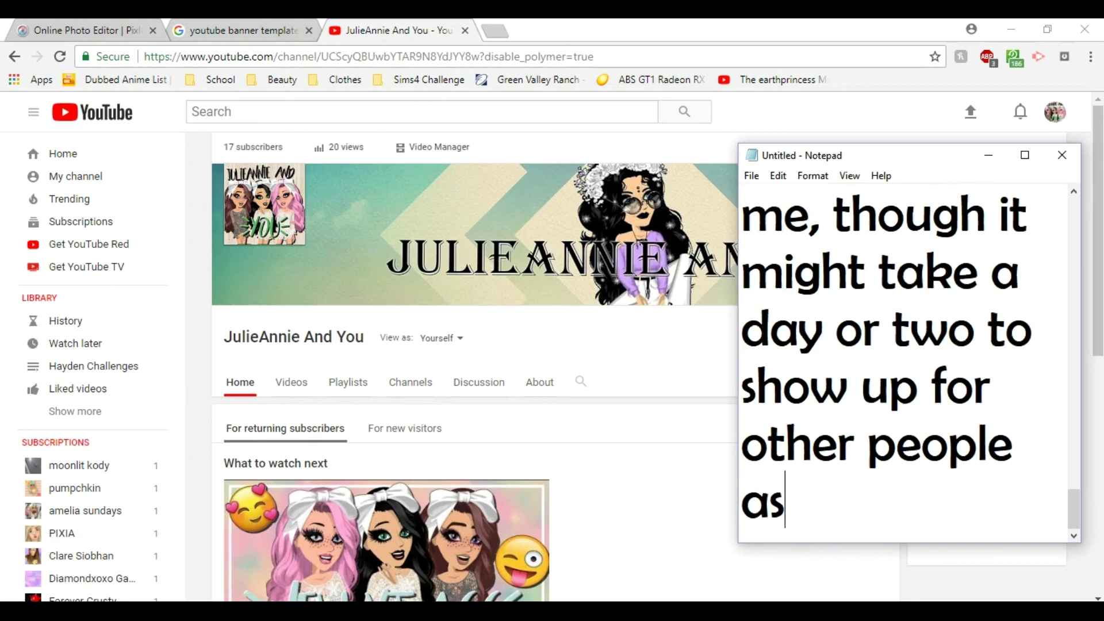
Complete the Notepad paragraph with "well. It needs to be saved across all sites connected to your channel." and leave a blank line
type(" well. It needs to be saved across all sites conne")
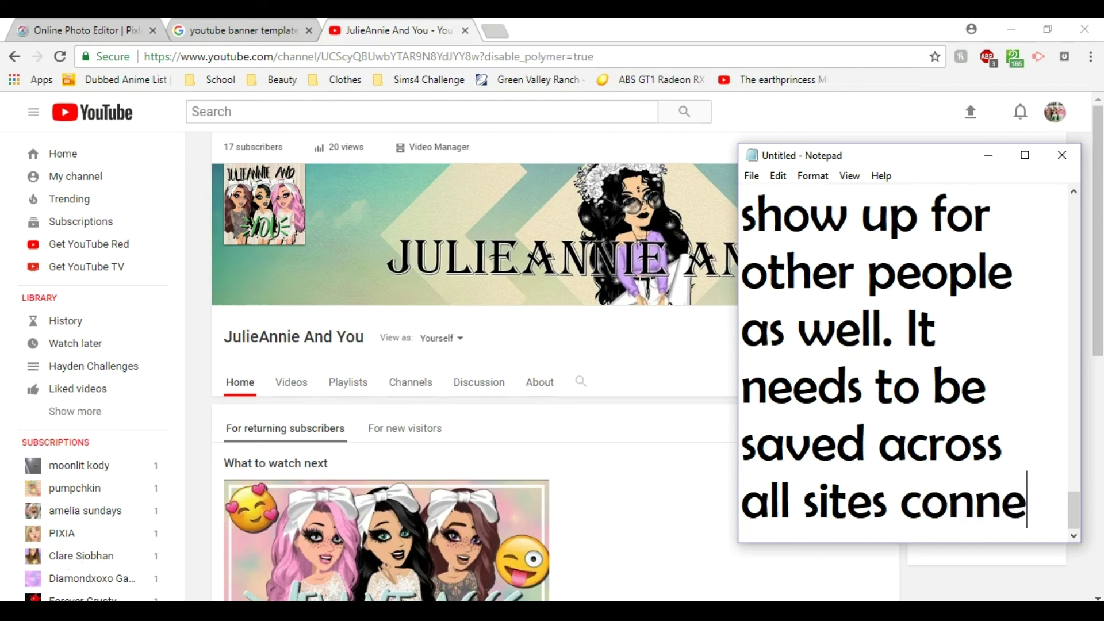
type("cted to your channel.")
key("Return")
key("Return")
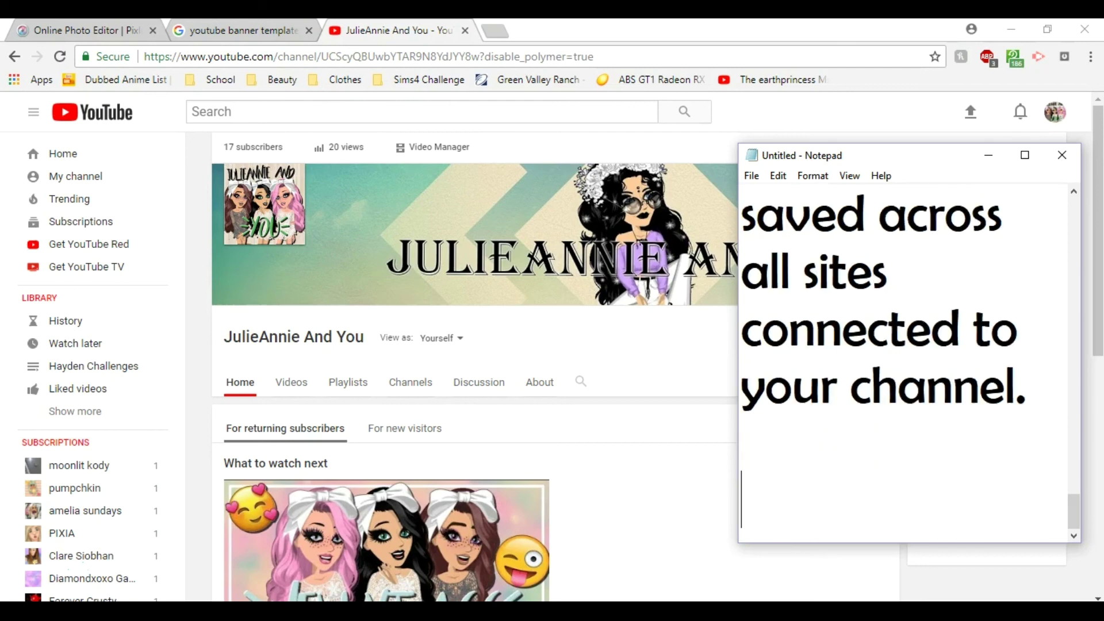
Add a closing paragraph: "I hope you guys enjoyed this video, found it helpful. If you did please like this video and I hope that you subscribe!"
type("I hope you guys enjoyed this ")
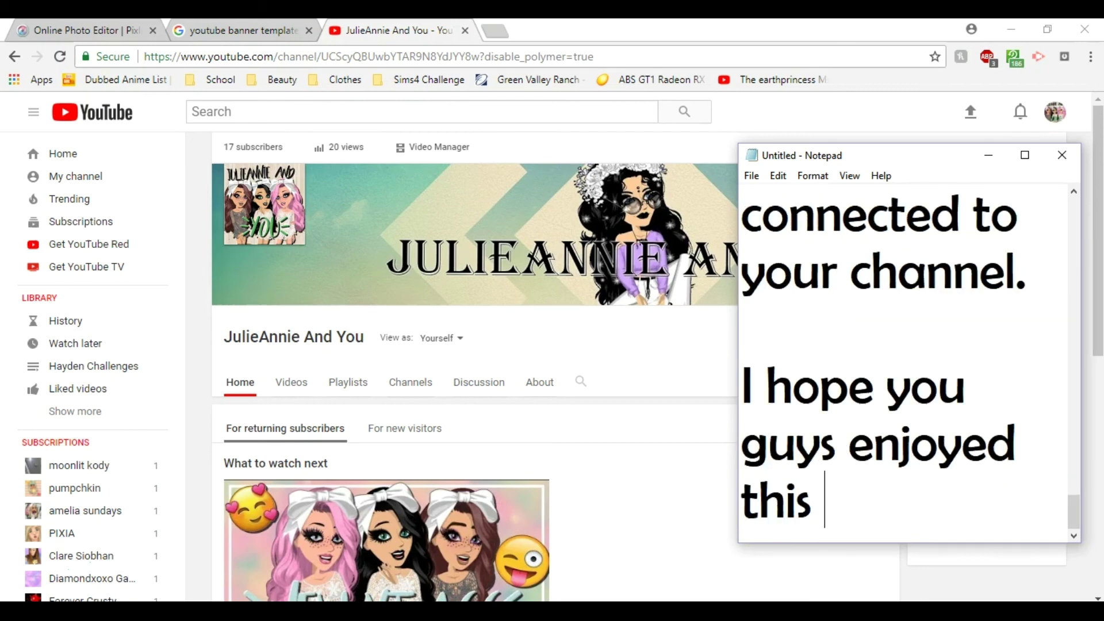
type("video, found it help")
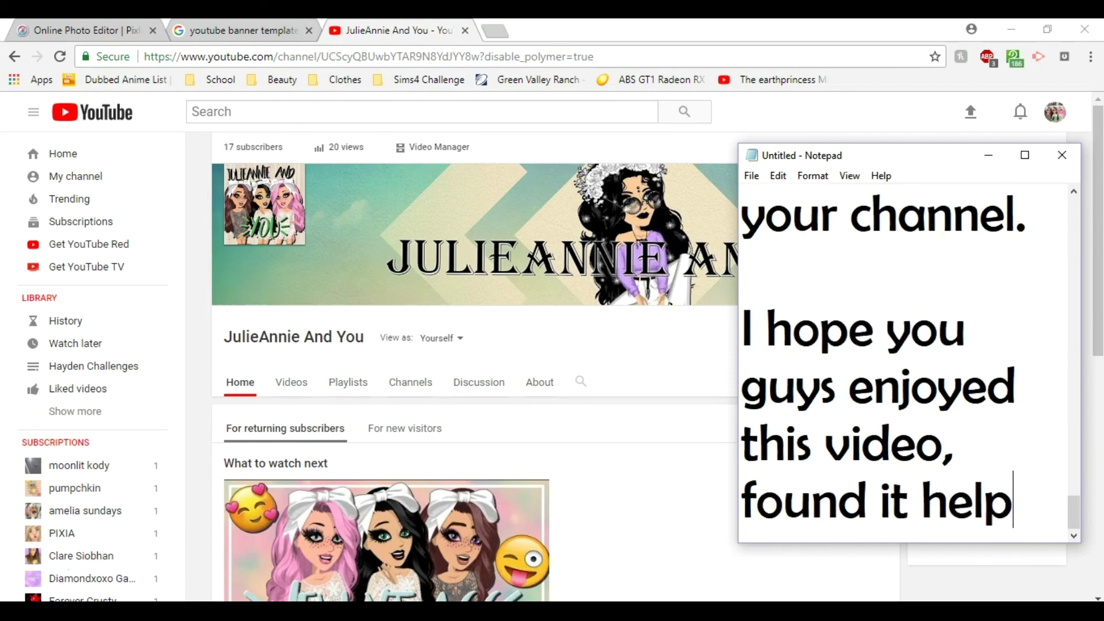
type("ful. If you did ple")
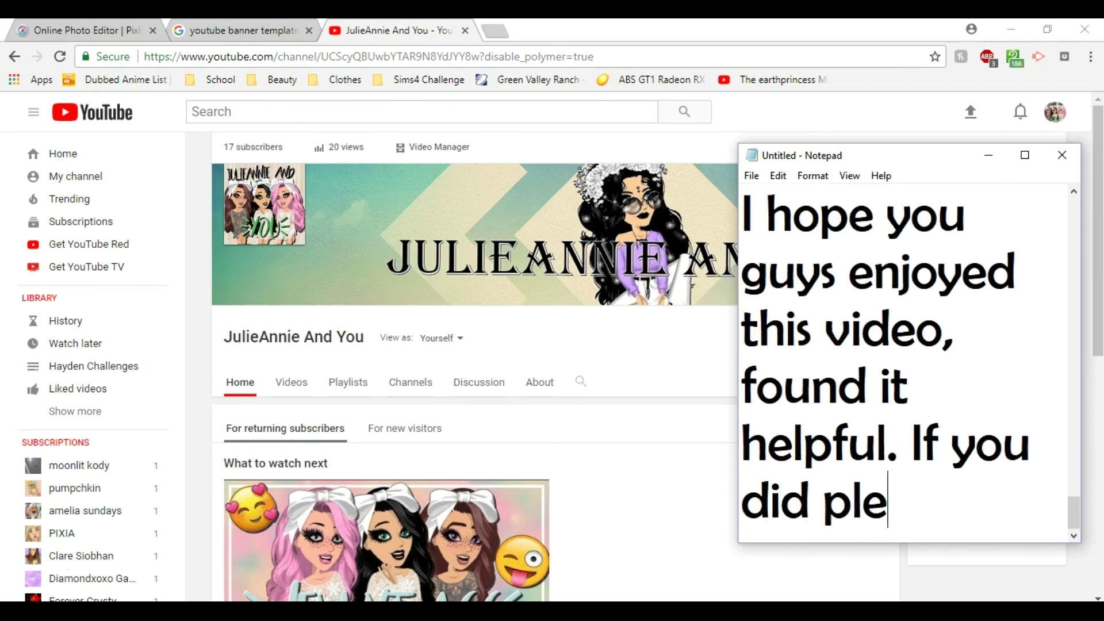
type("ase like this video and I hope t")
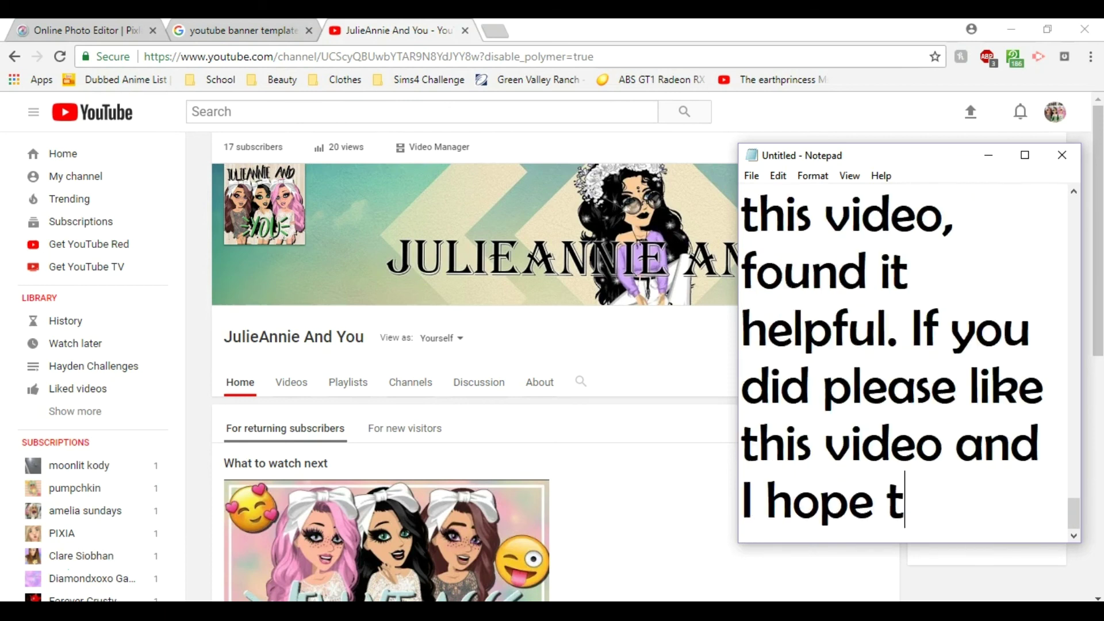
type("hat you subscribe! If ")
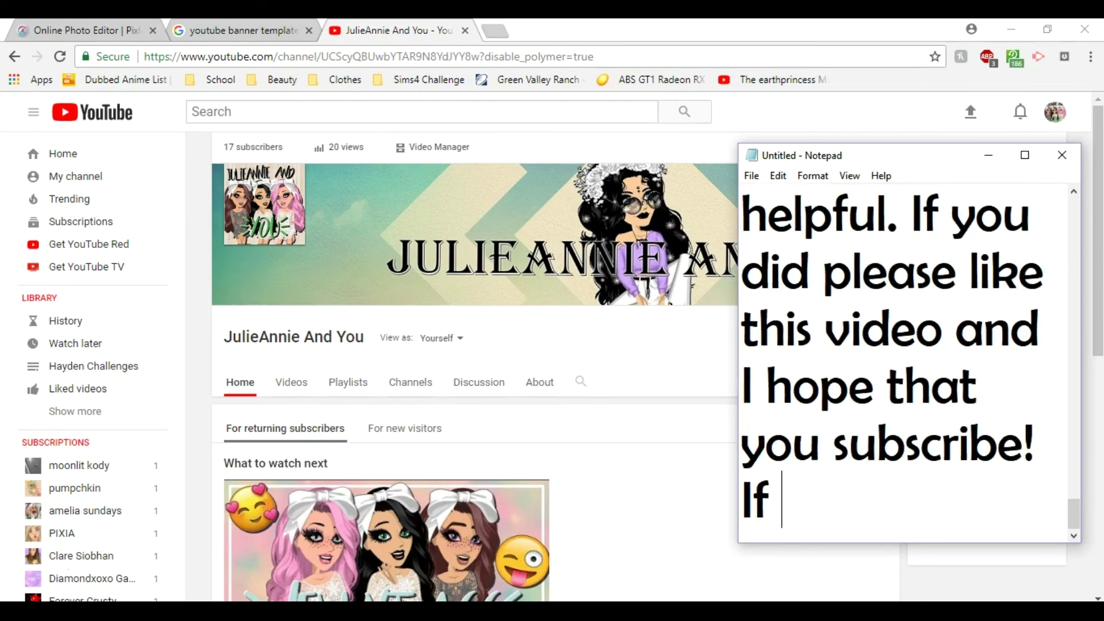
Finish the note with "If you have any questions don't be afraid to ask and I will do my best to answer. Thank you :D"
type("you have any questions ")
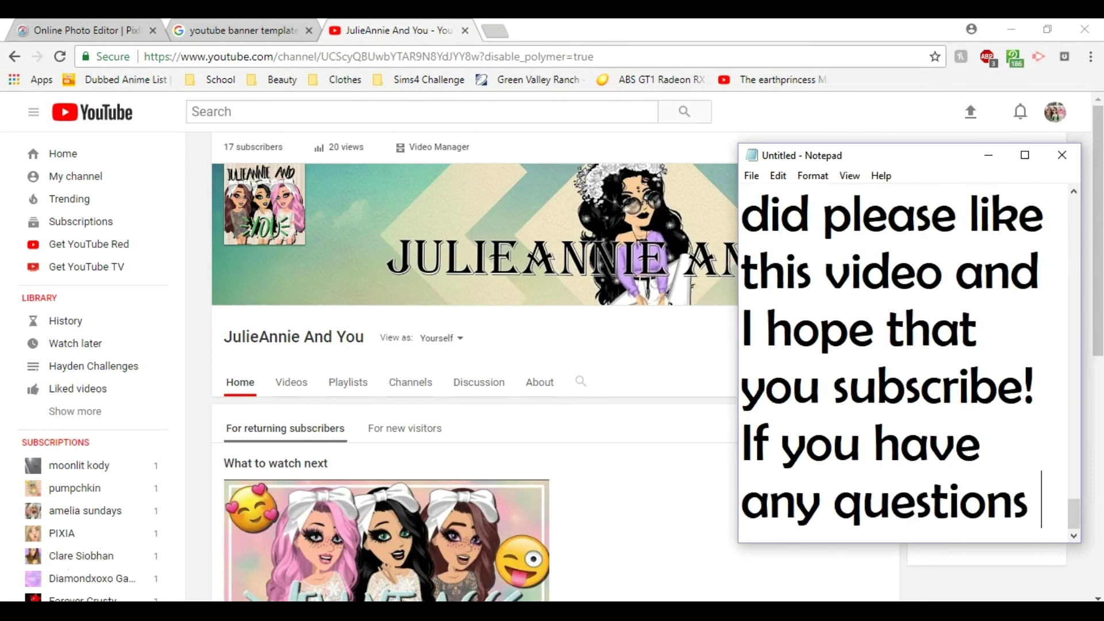
type("don't be afraid to ask")
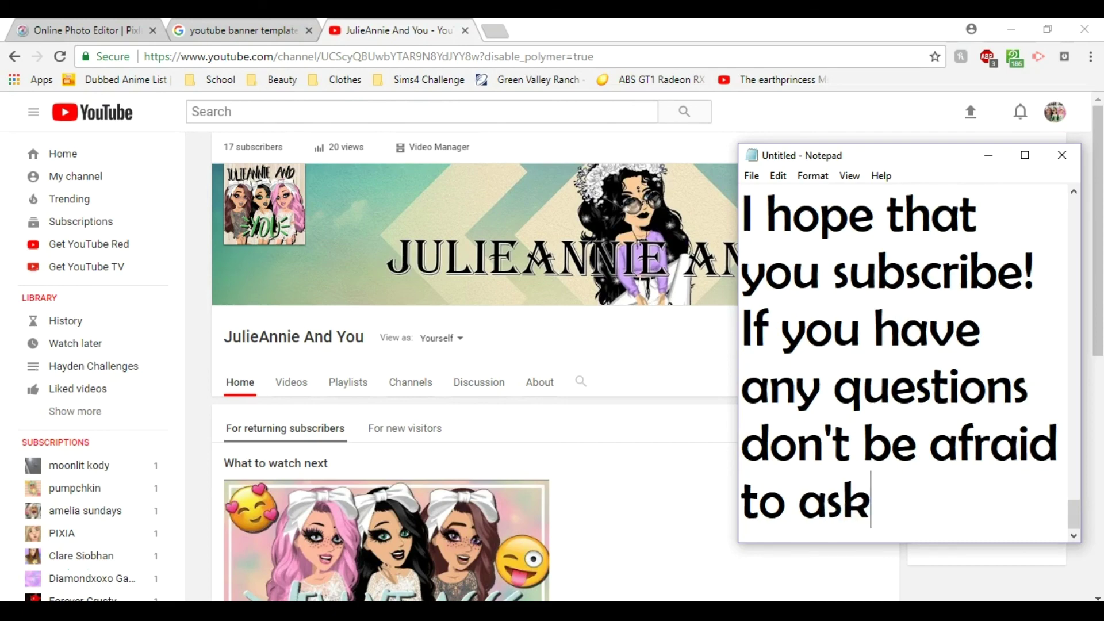
type(" and I will do my best to answer. ")
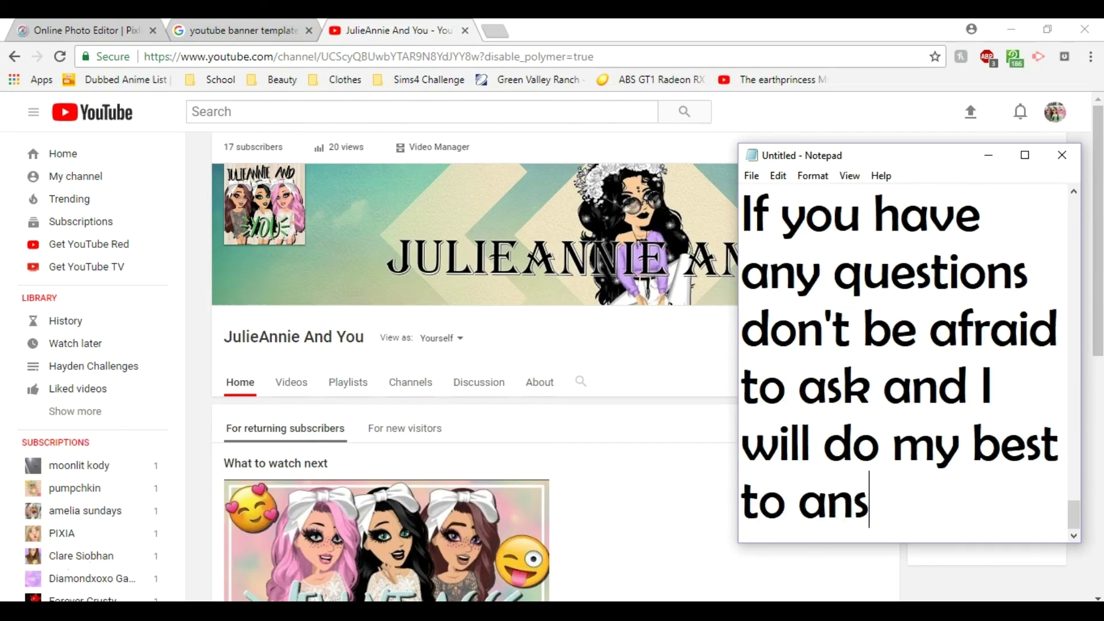
type("Thank you :D")
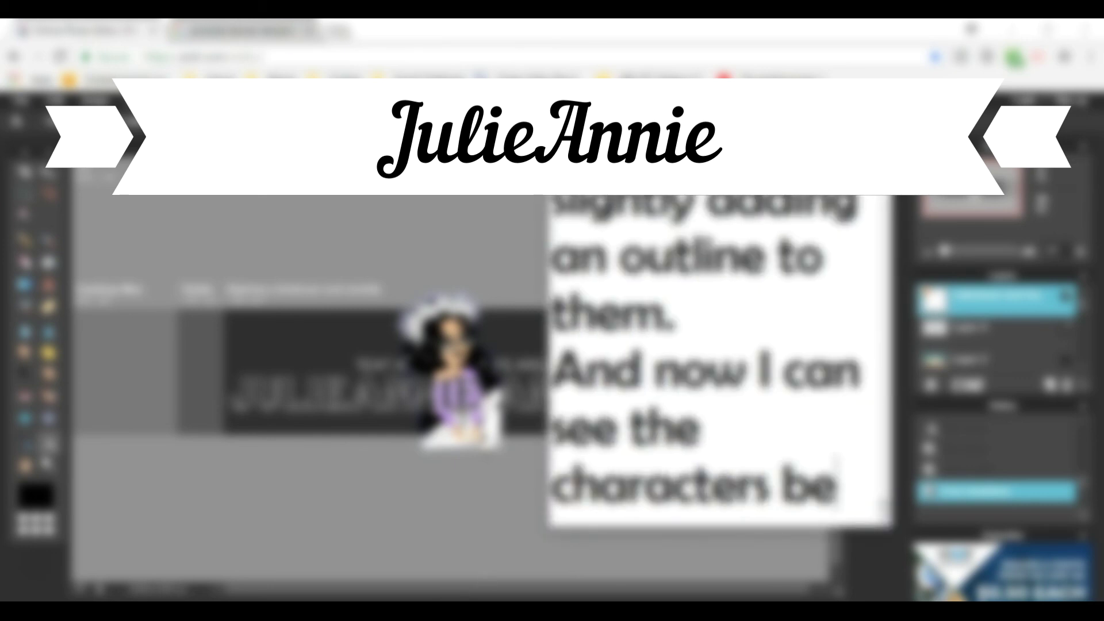
right_click(878, 366)
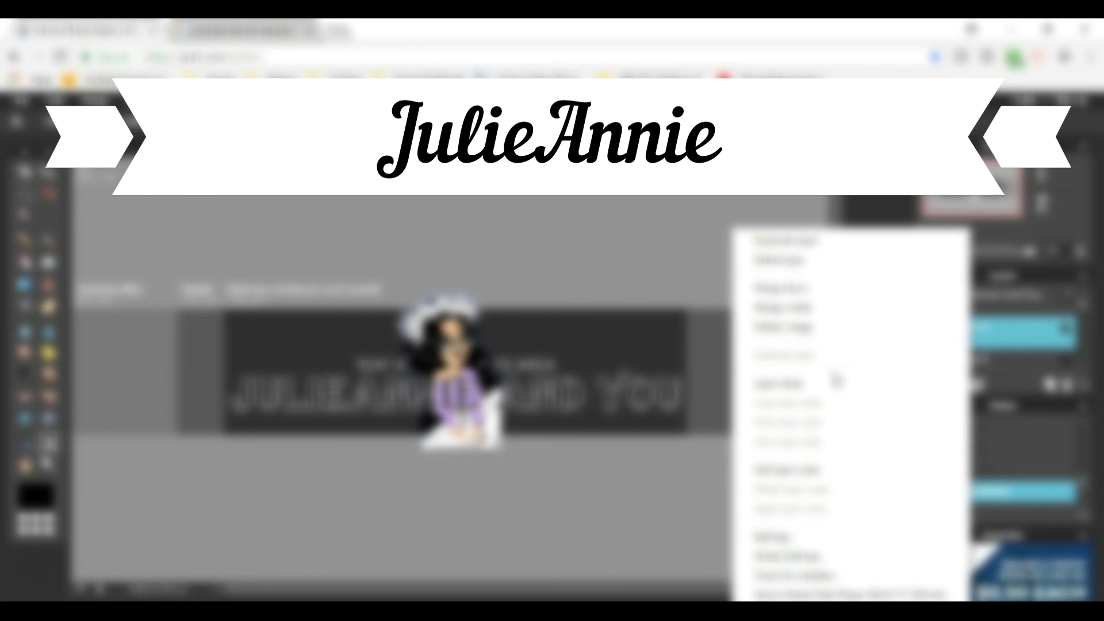
left_click(836, 380)
left_click(690, 433)
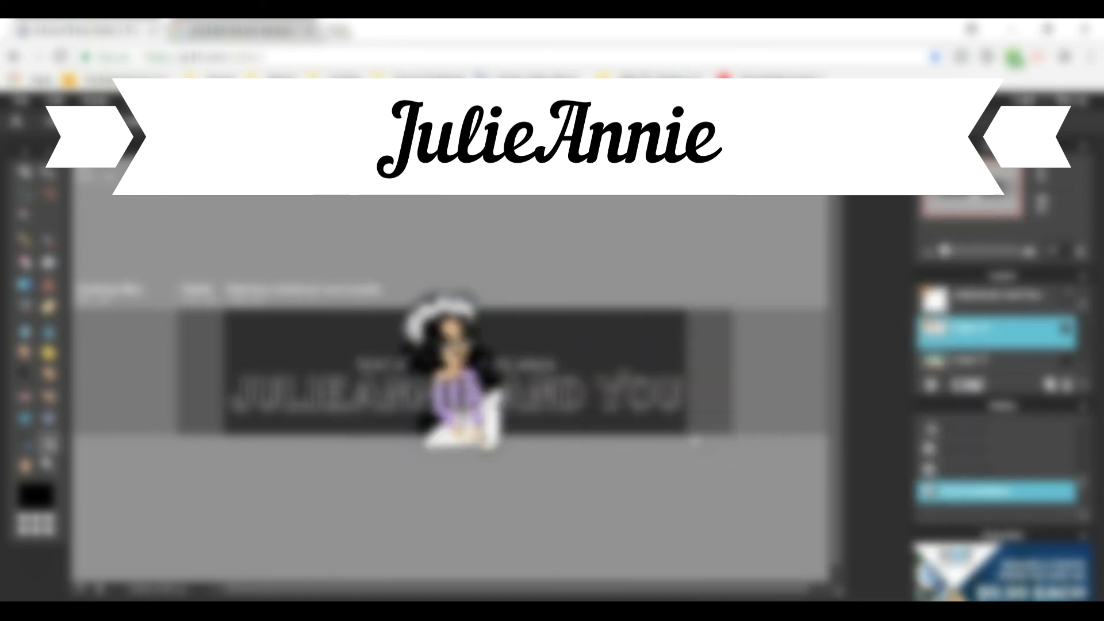
left_click(1066, 368)
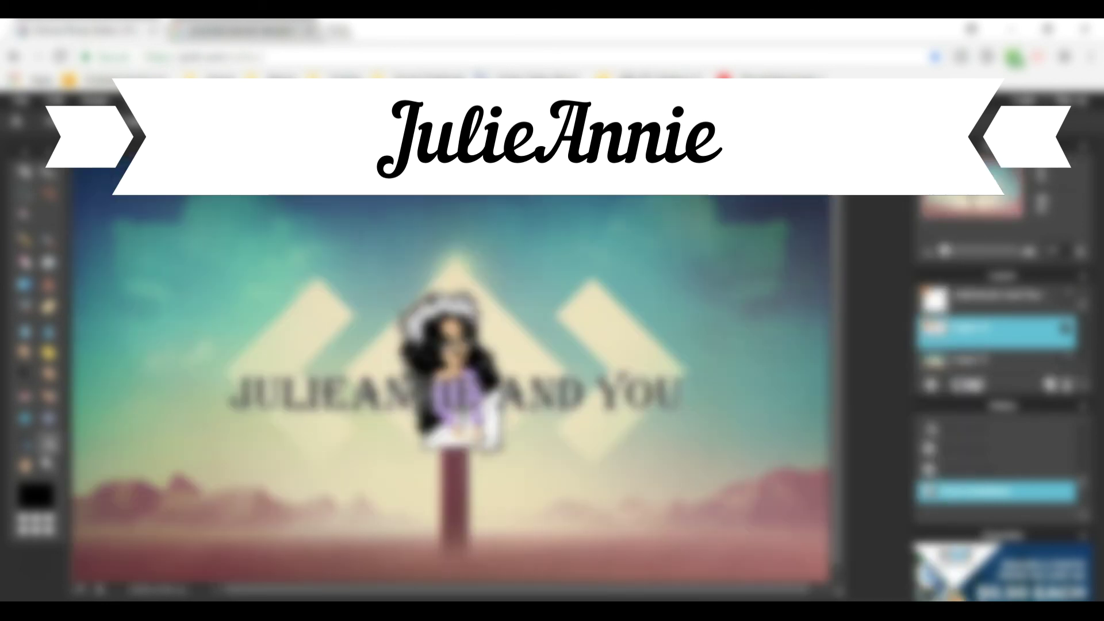